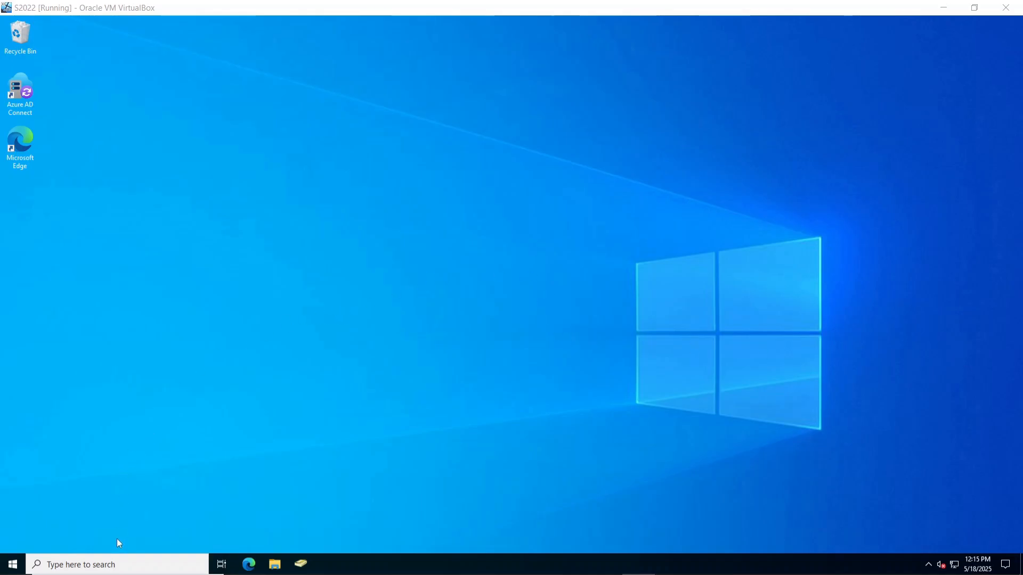
Look up the PC's About settings through Windows search, then close them.
{"action": "left_click", "coordinate": [108, 566]}
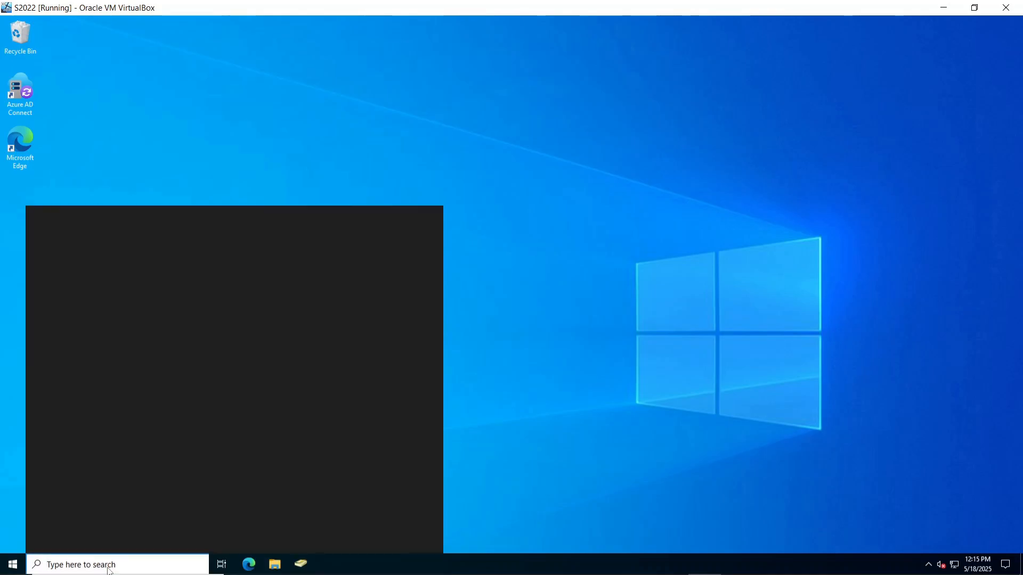
{"action": "type", "text": "w"}
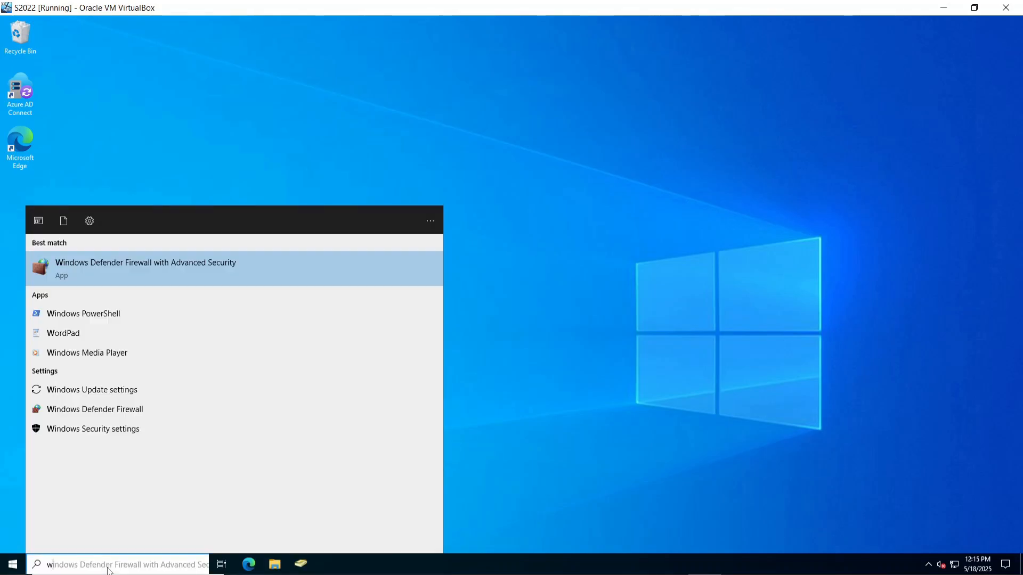
{"action": "key", "text": "BackSpace"}
{"action": "type", "text": "about"}
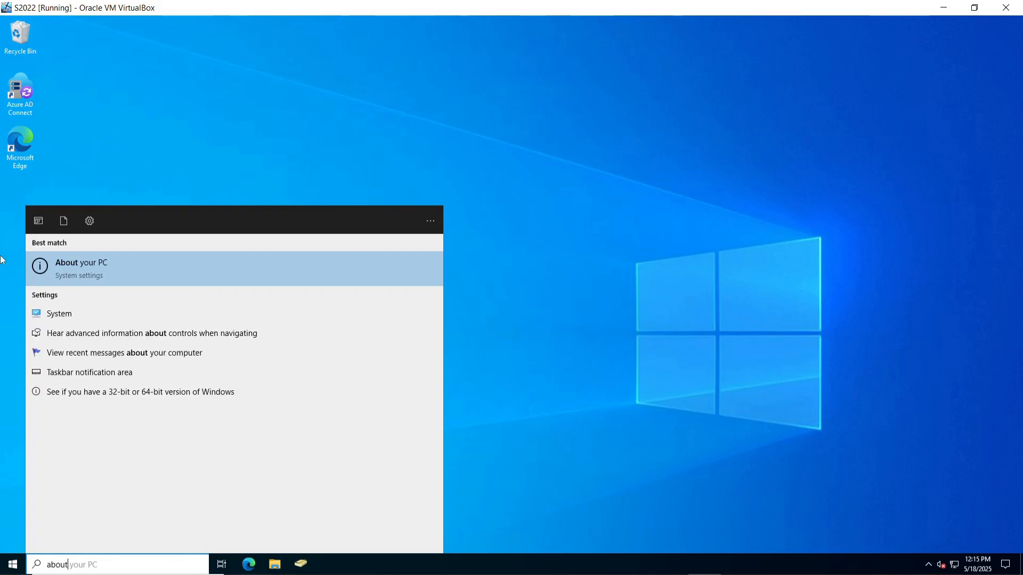
{"action": "left_click", "coordinate": [142, 268]}
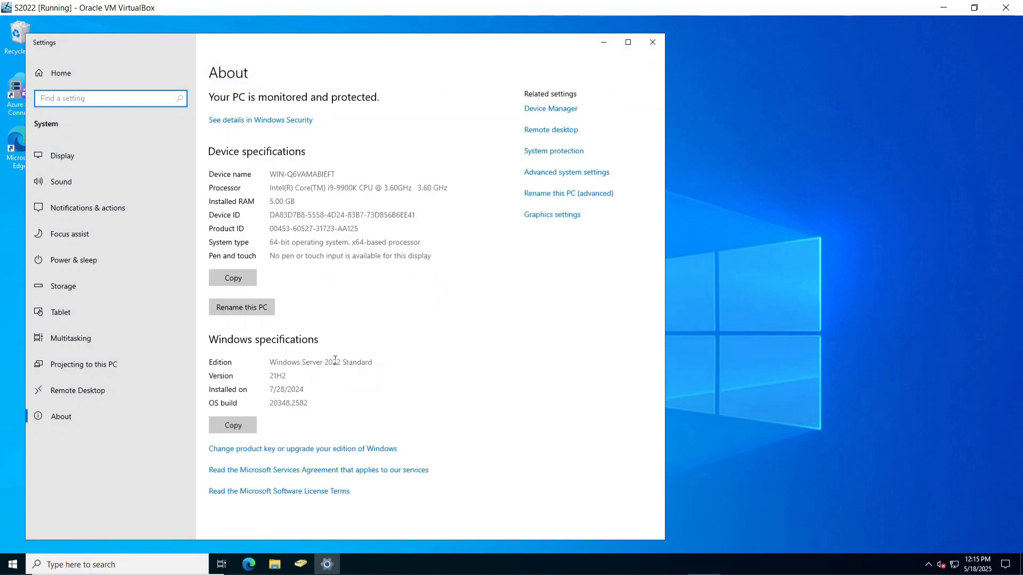
{"action": "left_click", "coordinate": [652, 43]}
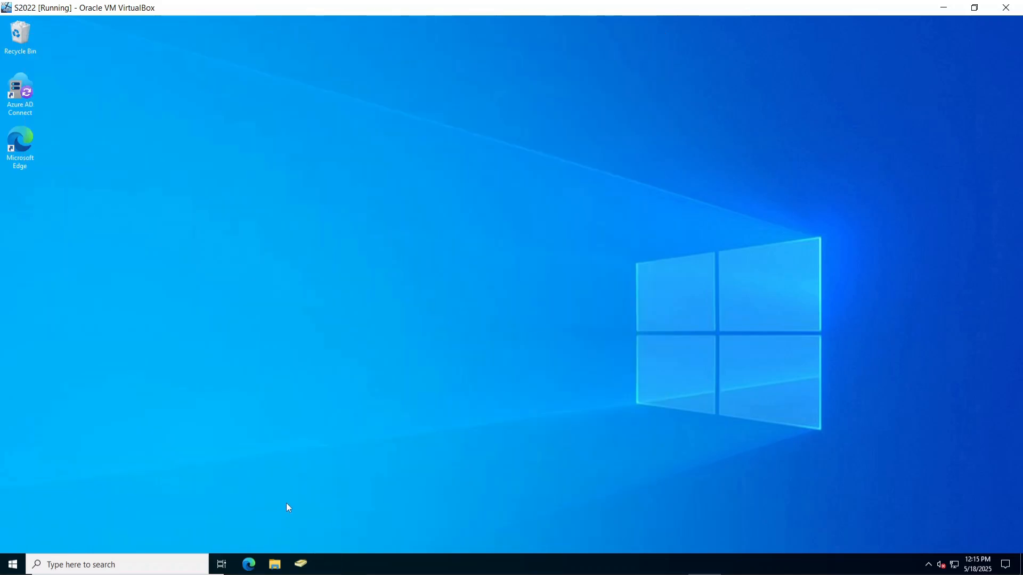
In File Explorer, open the Test Share folder on New Volume (B:).
{"action": "left_click", "coordinate": [274, 565]}
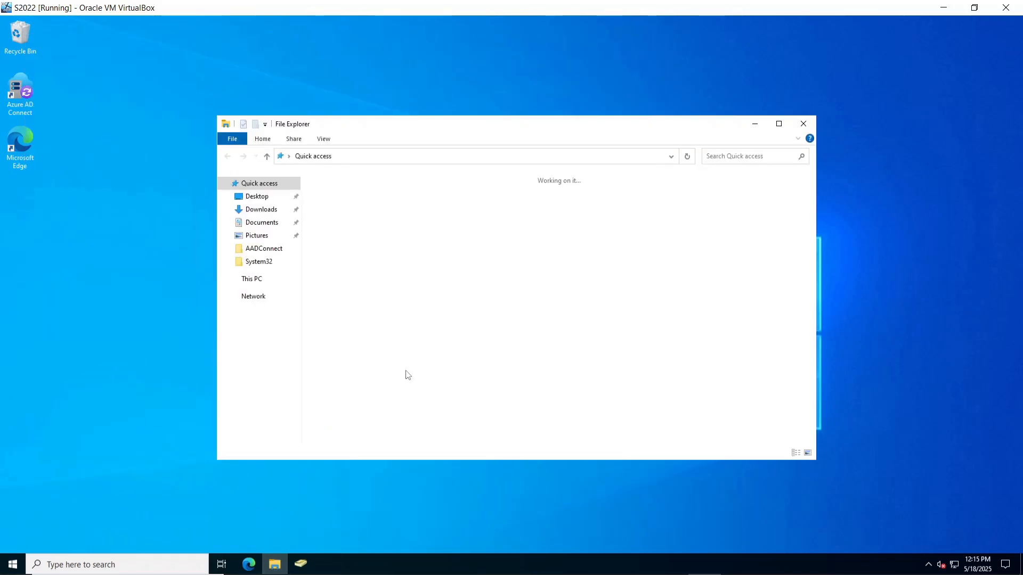
{"action": "left_click", "coordinate": [252, 278]}
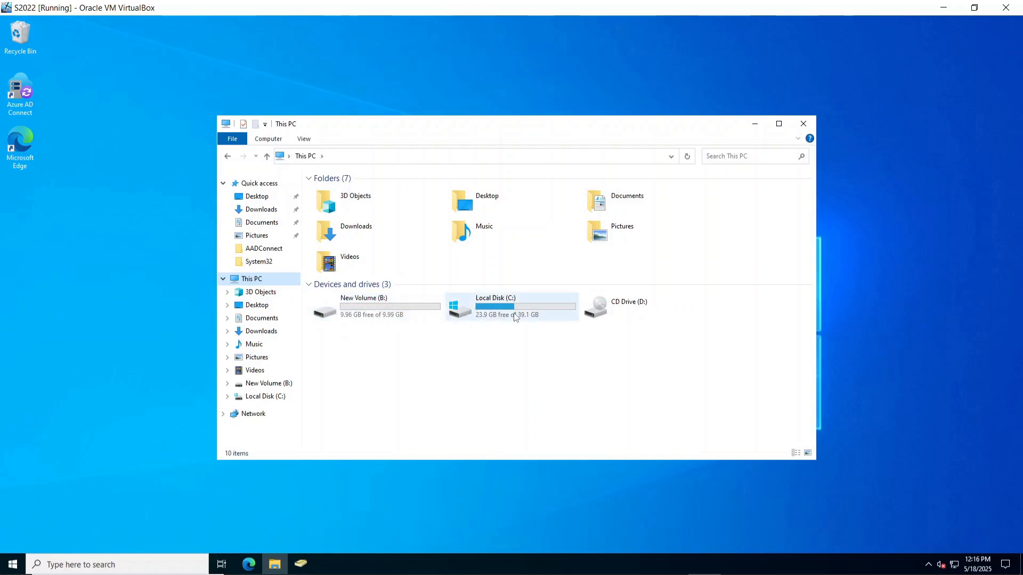
{"action": "double_click", "coordinate": [346, 320]}
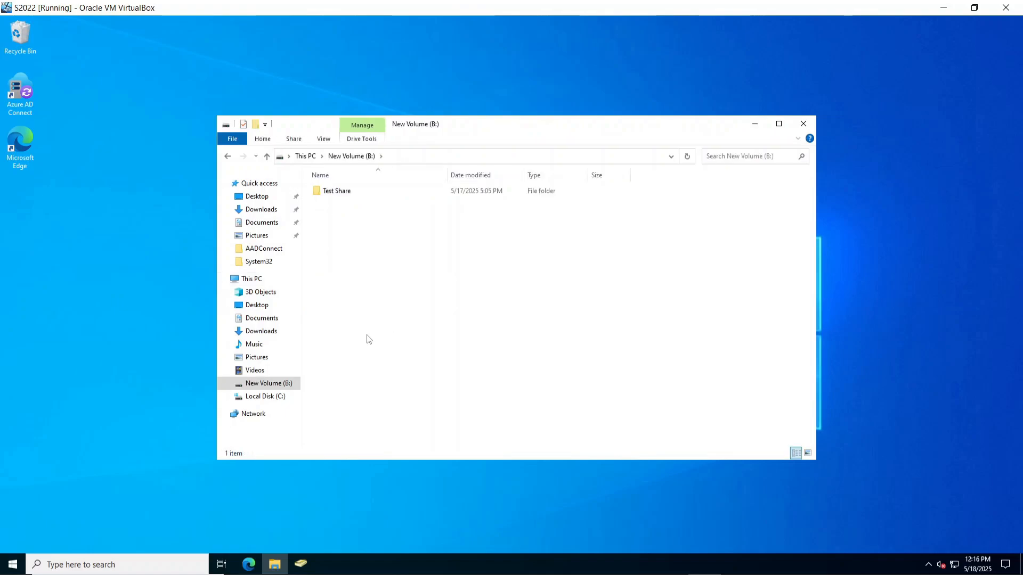
{"action": "left_click", "coordinate": [341, 196]}
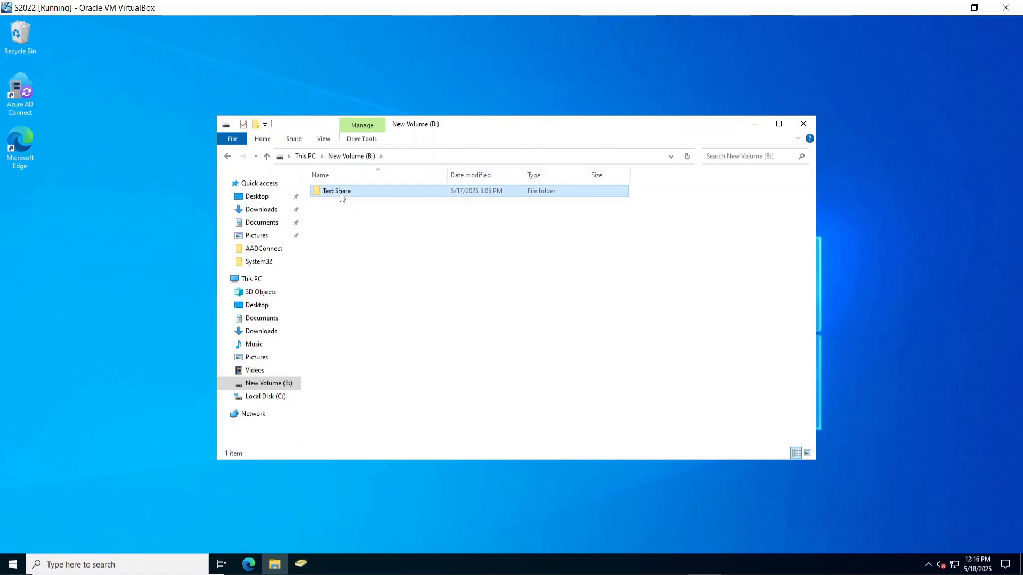
{"action": "double_click", "coordinate": [342, 197]}
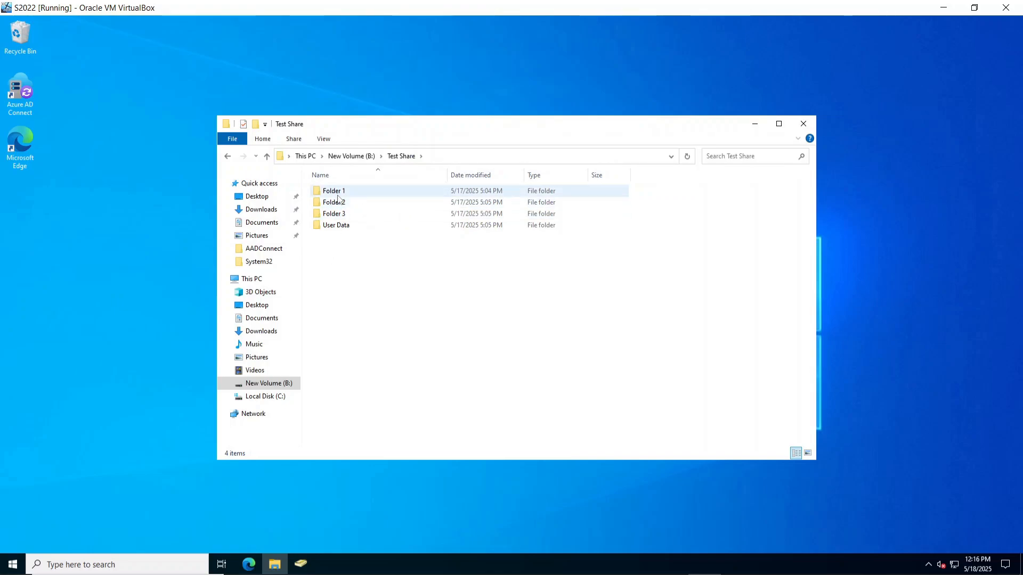
Browse Test Share's subfolders, checking Folder 1, Folder 3 and User Data.
{"action": "double_click", "coordinate": [341, 194]}
{"action": "left_click", "coordinate": [268, 158]}
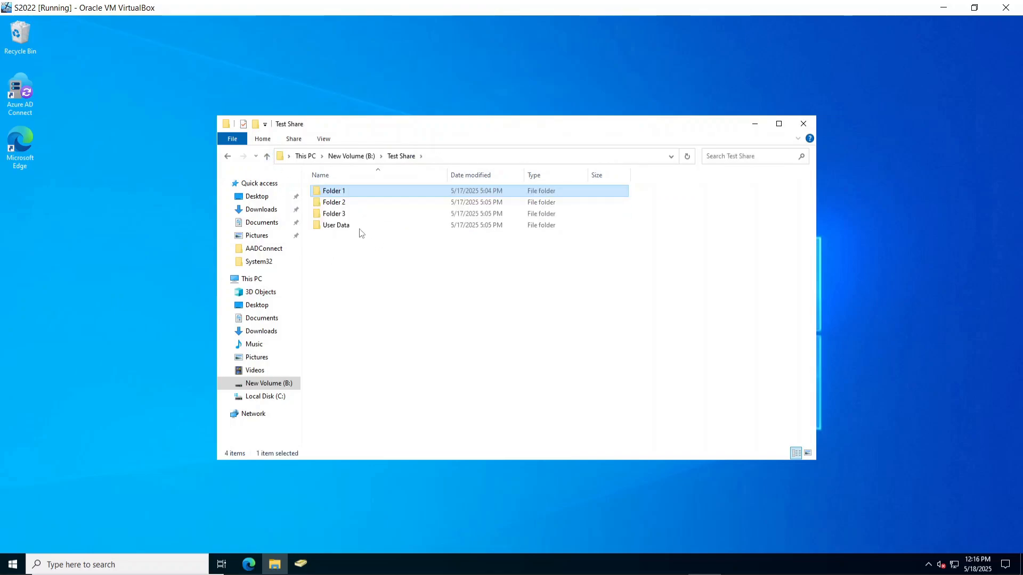
{"action": "left_click", "coordinate": [379, 277]}
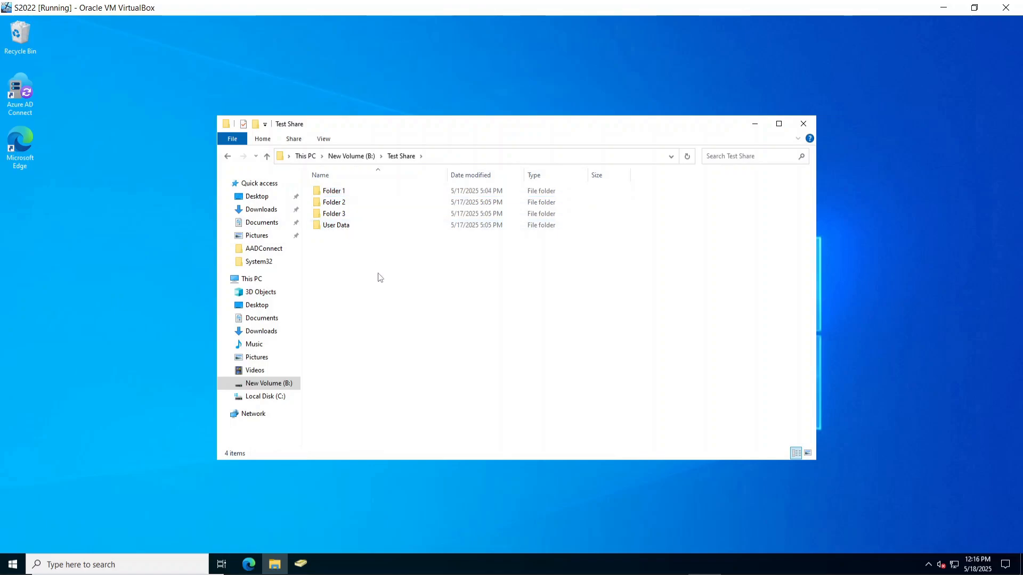
{"action": "left_click", "coordinate": [341, 215]}
{"action": "key", "text": "Up"}
{"action": "key", "text": "Up"}
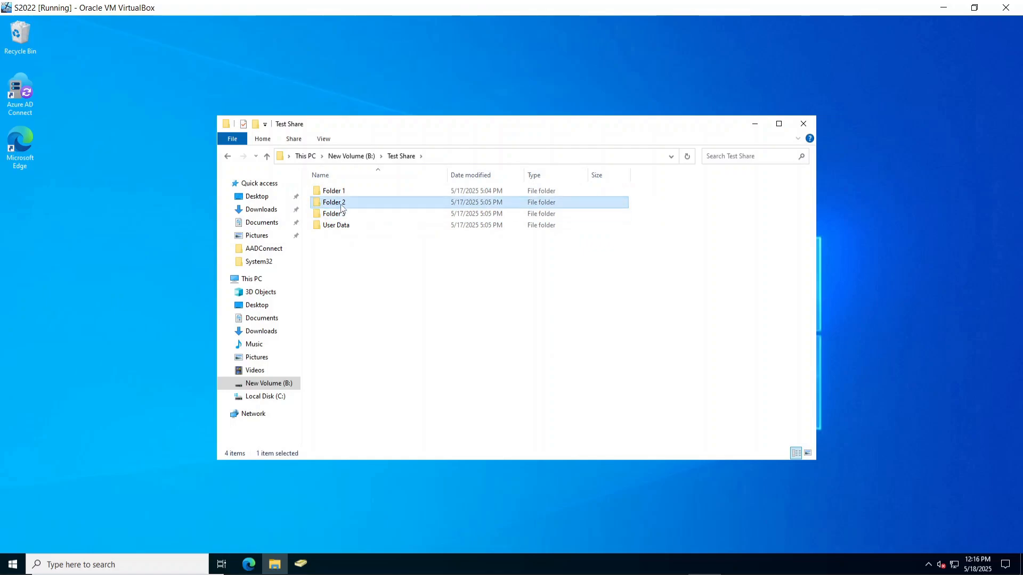
{"action": "key", "text": "Down"}
{"action": "key", "text": "Down"}
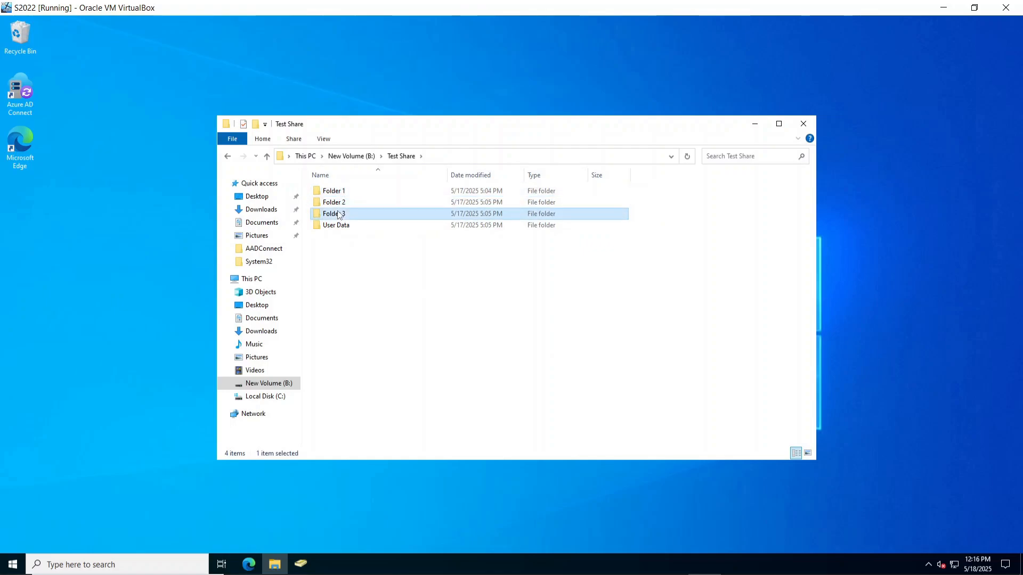
{"action": "left_click", "coordinate": [339, 227]}
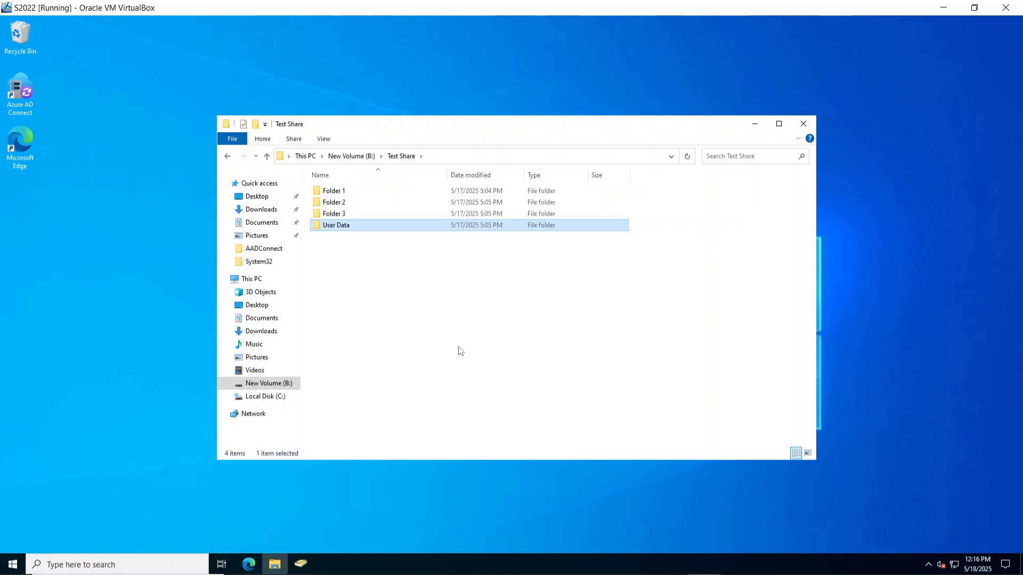
{"action": "left_click", "coordinate": [405, 408]}
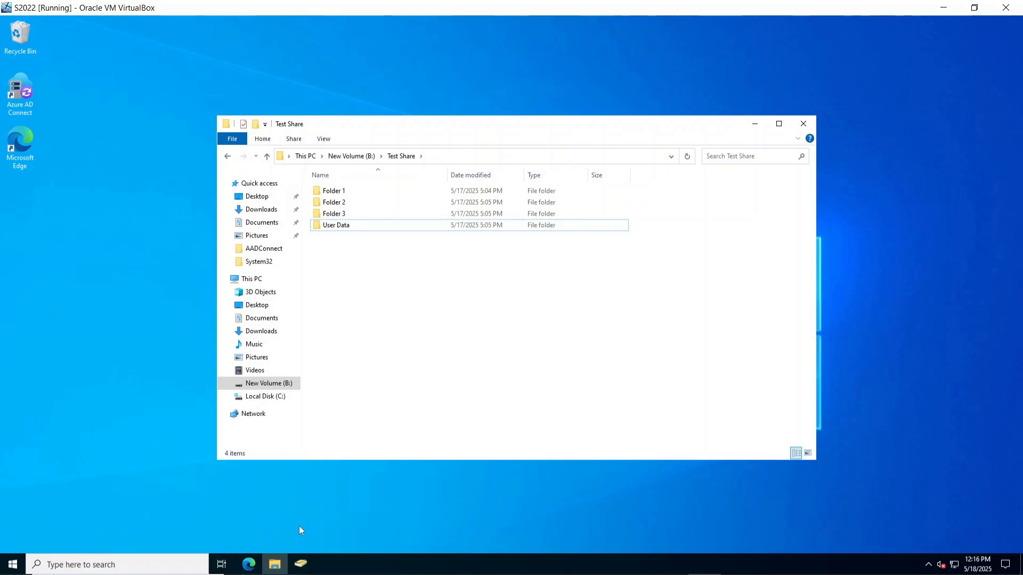
Close the old SharePoint admin settings tab and its browser window.
{"action": "left_click", "coordinate": [248, 564]}
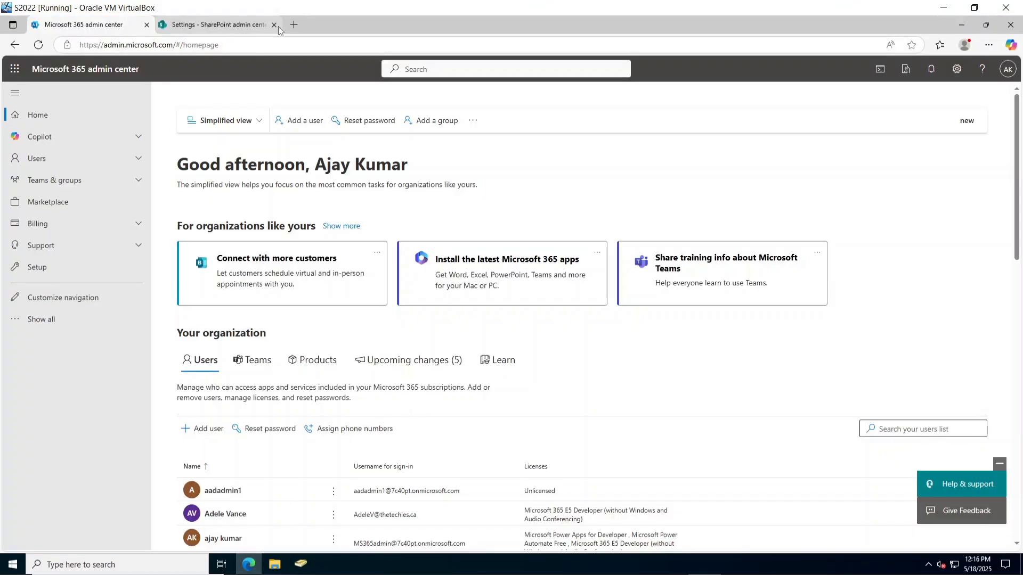
{"action": "left_click", "coordinate": [273, 25]}
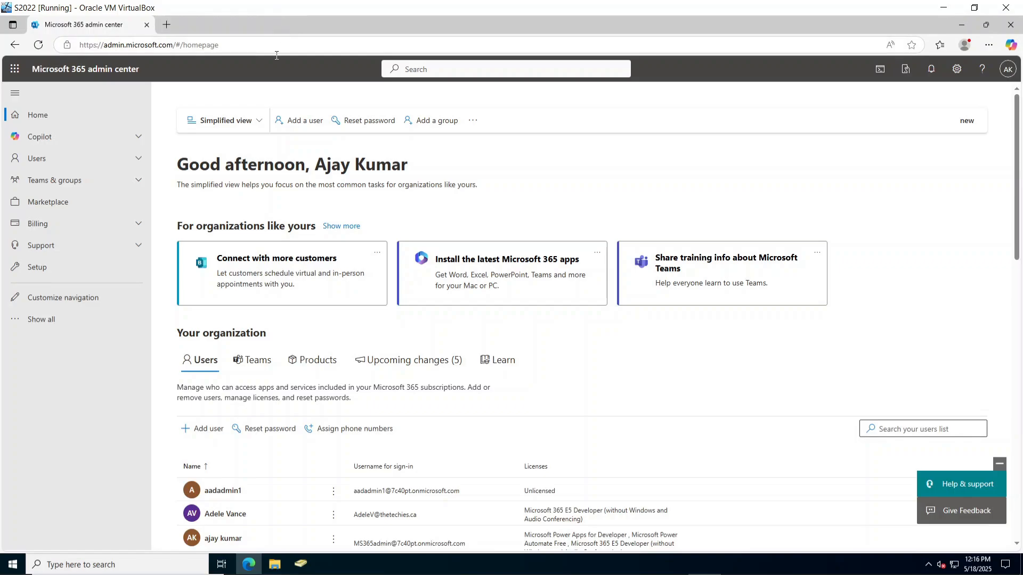
{"action": "left_click", "coordinate": [1009, 25]}
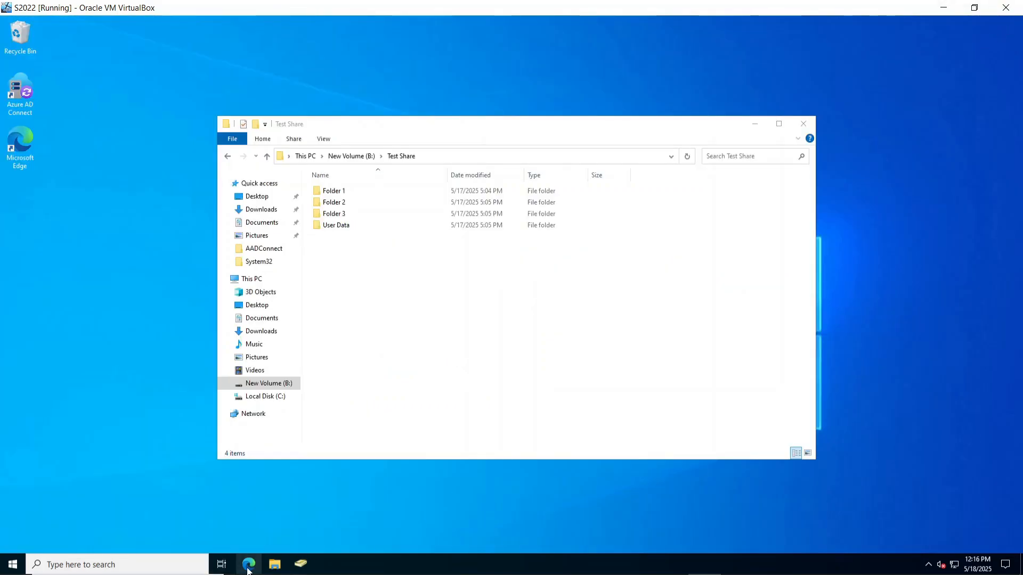
Go to the Microsoft 365 admin center and open SharePoint from all admin centers.
{"action": "left_click", "coordinate": [248, 565]}
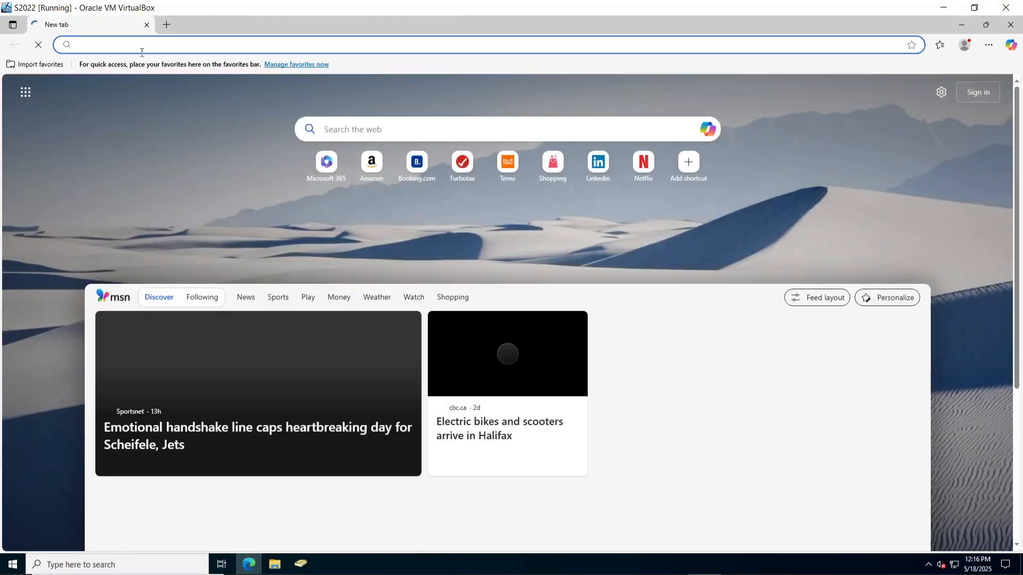
{"action": "type", "text": "admin.microsoft.com"}
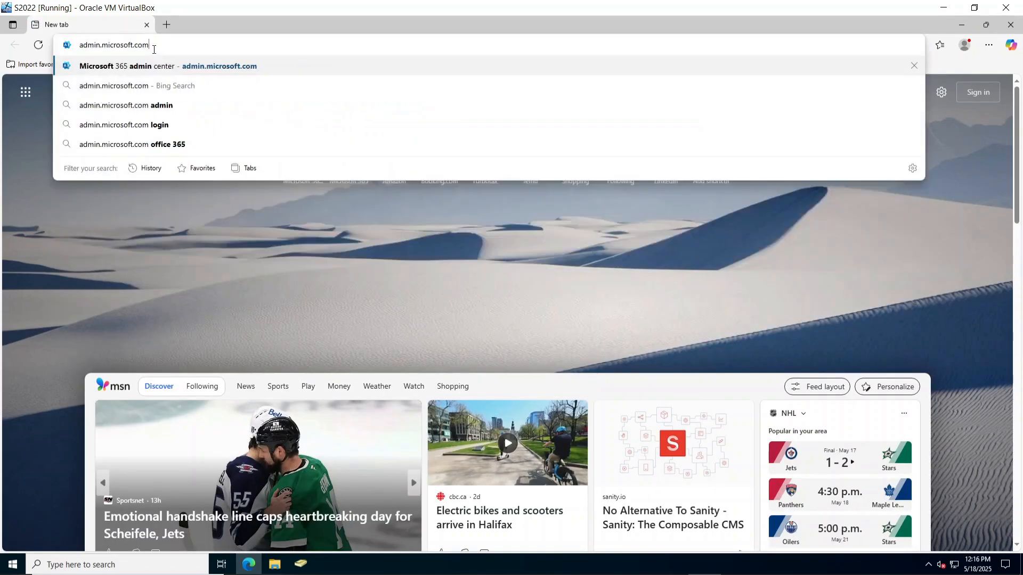
{"action": "key", "text": "Return"}
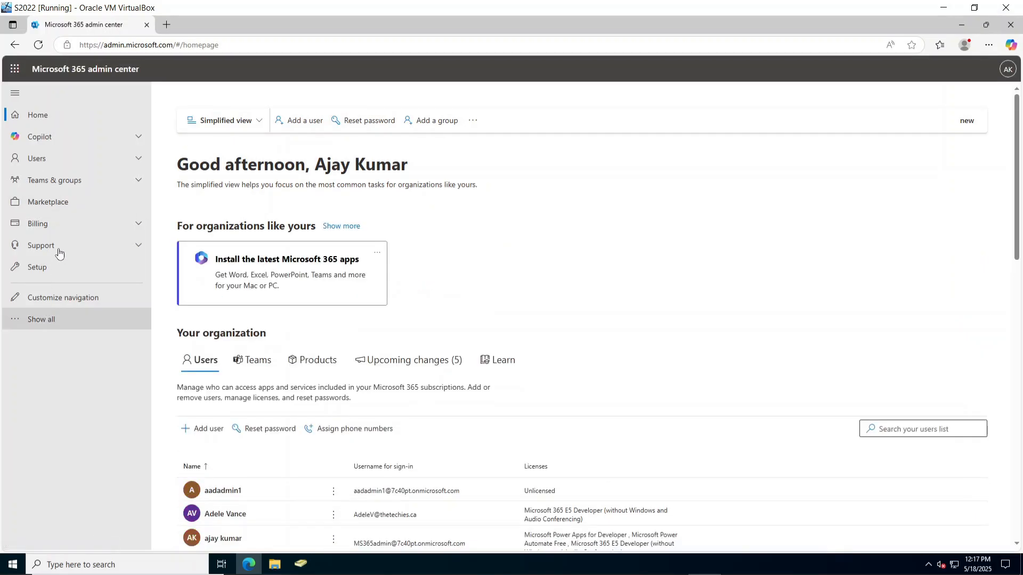
{"action": "left_click", "coordinate": [44, 326]}
{"action": "scroll", "coordinate": [53, 421], "scroll_direction": "down", "scroll_amount": 3}
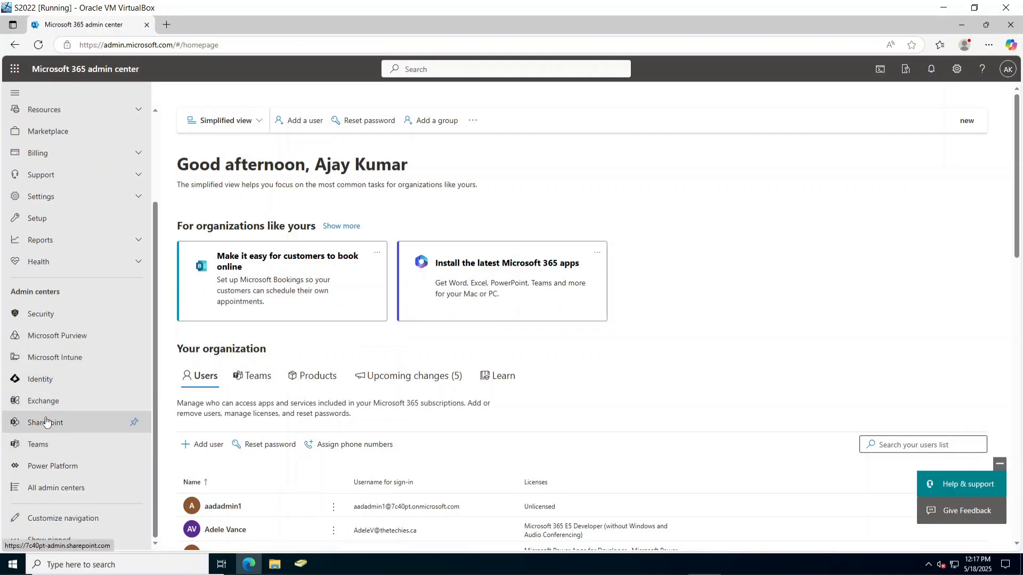
{"action": "left_click", "coordinate": [46, 422]}
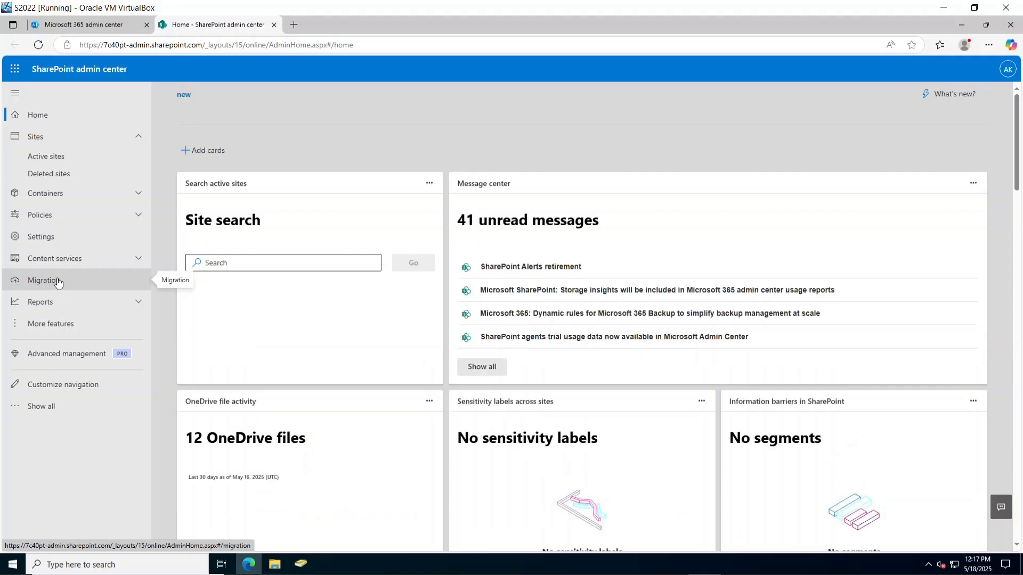
Start a file share migration, download agentsetup.exe and launch the installer.
{"action": "left_click", "coordinate": [56, 284]}
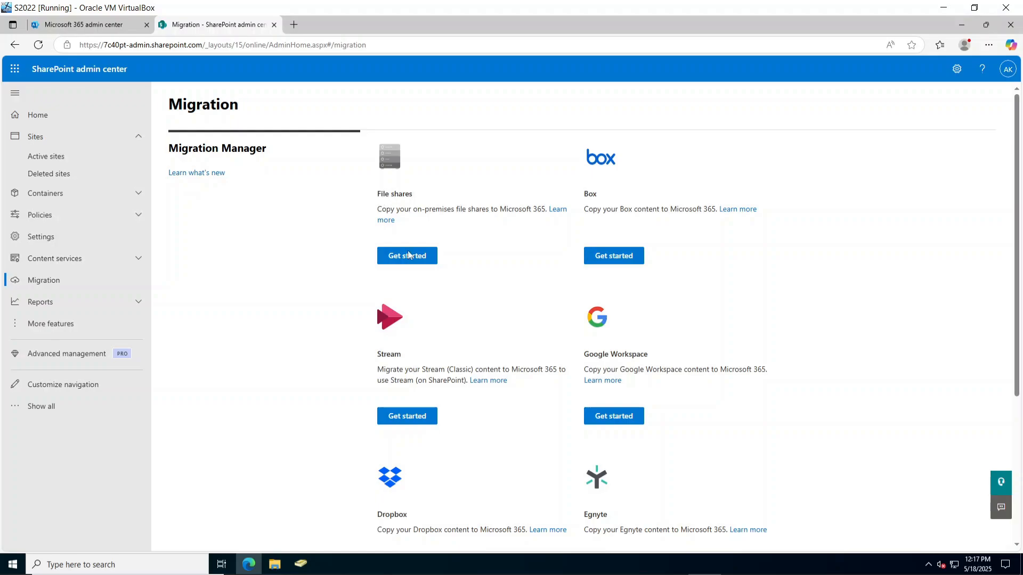
{"action": "left_click", "coordinate": [408, 260]}
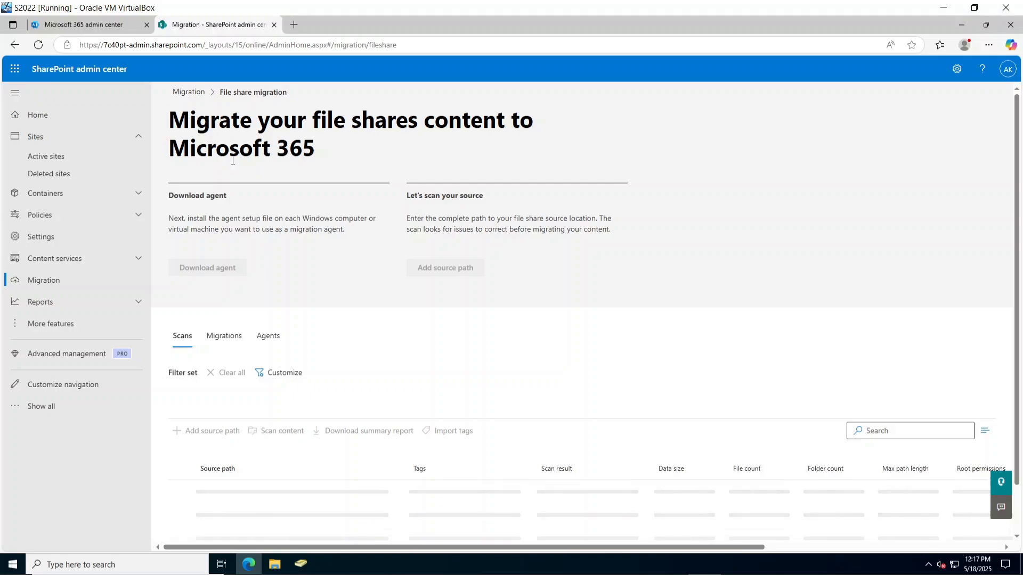
{"action": "scroll", "coordinate": [315, 395], "scroll_direction": "down", "scroll_amount": 1}
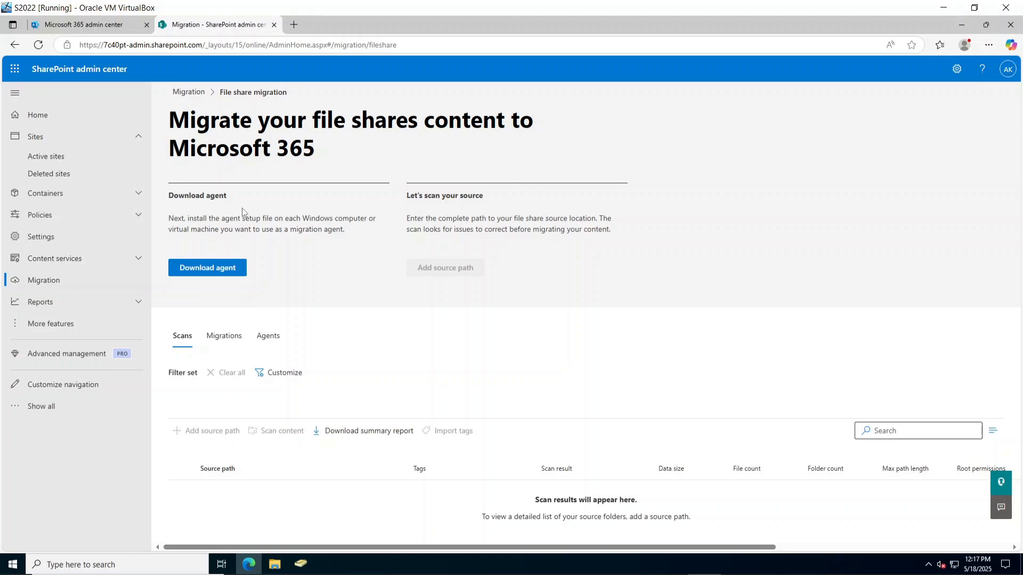
{"action": "left_click", "coordinate": [216, 268]}
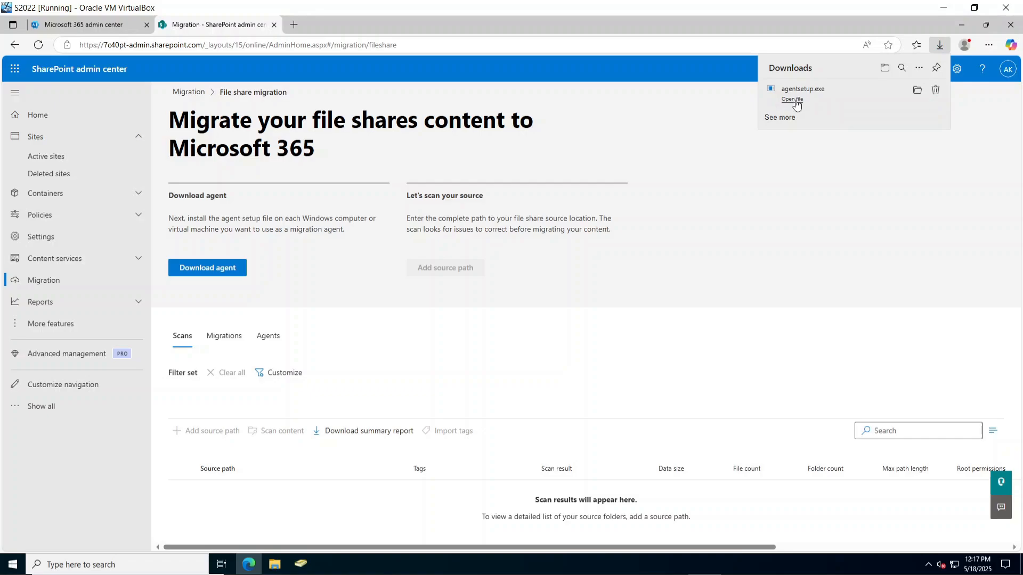
{"action": "left_click", "coordinate": [795, 101]}
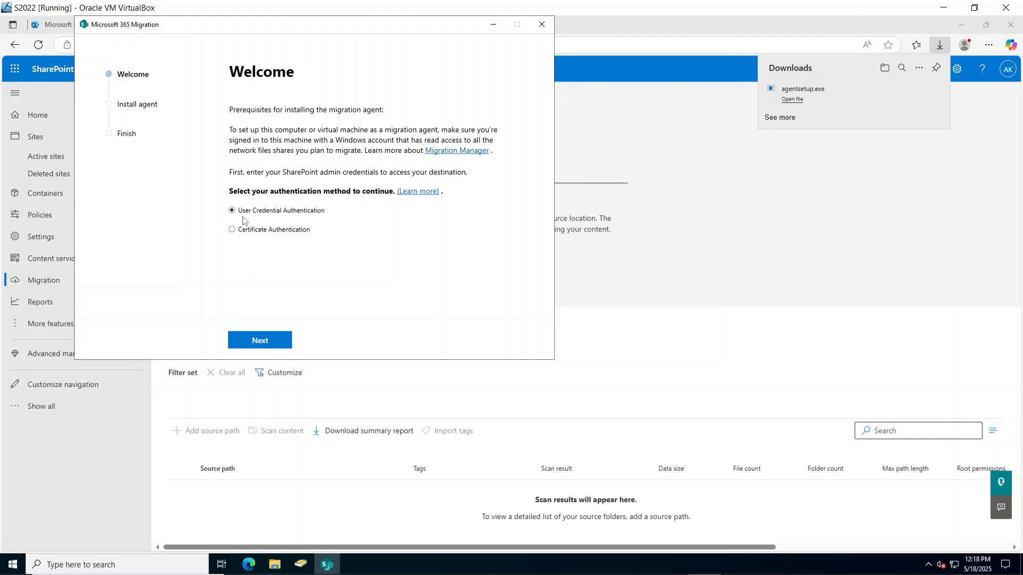
Begin sign-in and add login.microsoftonline.com and aadcdn.msftauth.net to trusted sites.
{"action": "left_click", "coordinate": [261, 341]}
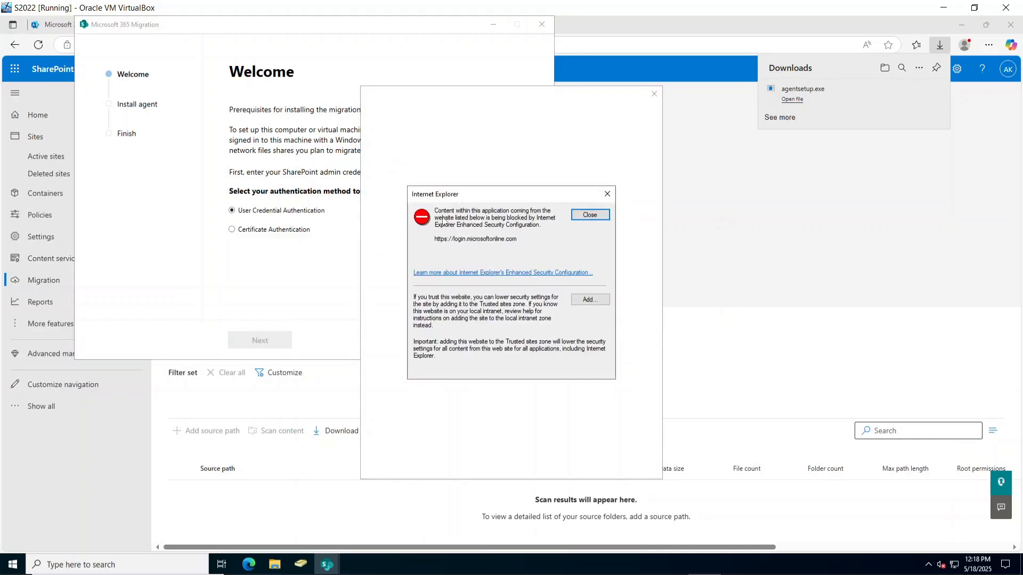
{"action": "left_click_drag", "start_coordinate": [528, 240], "coordinate": [405, 242]}
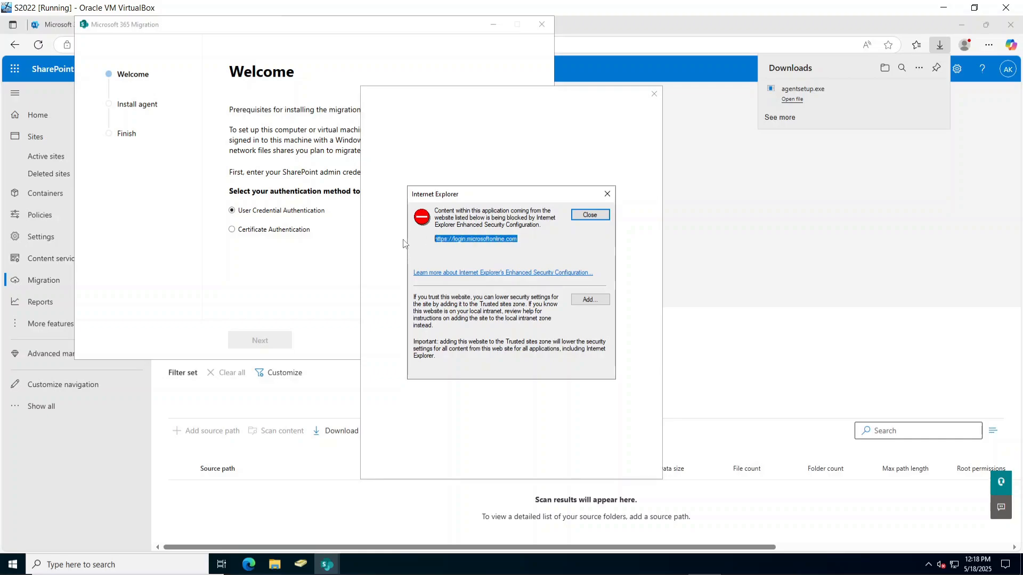
{"action": "left_click", "coordinate": [593, 304]}
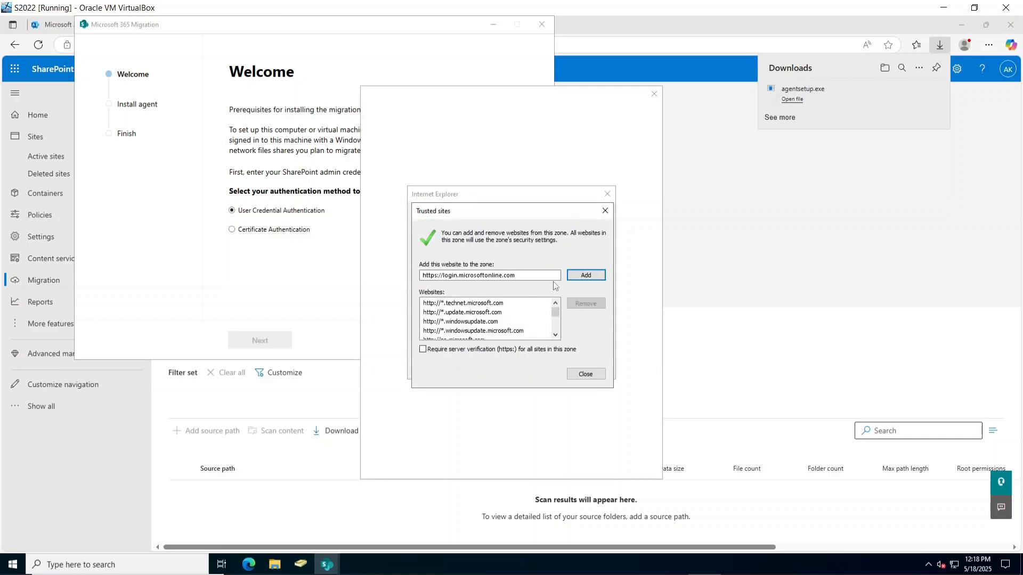
{"action": "left_click", "coordinate": [585, 276]}
{"action": "left_click", "coordinate": [586, 374]}
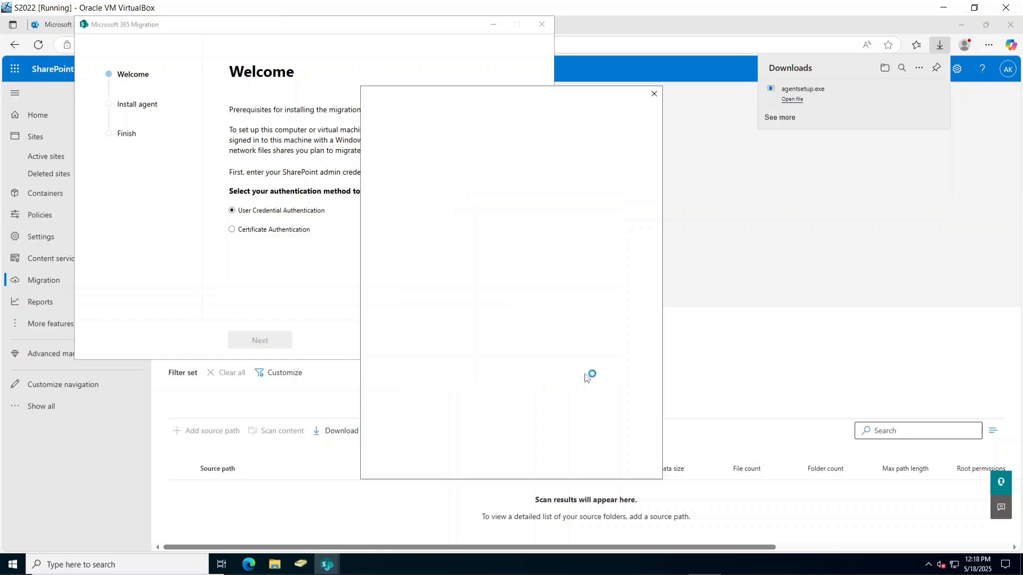
{"action": "left_click", "coordinate": [585, 300]}
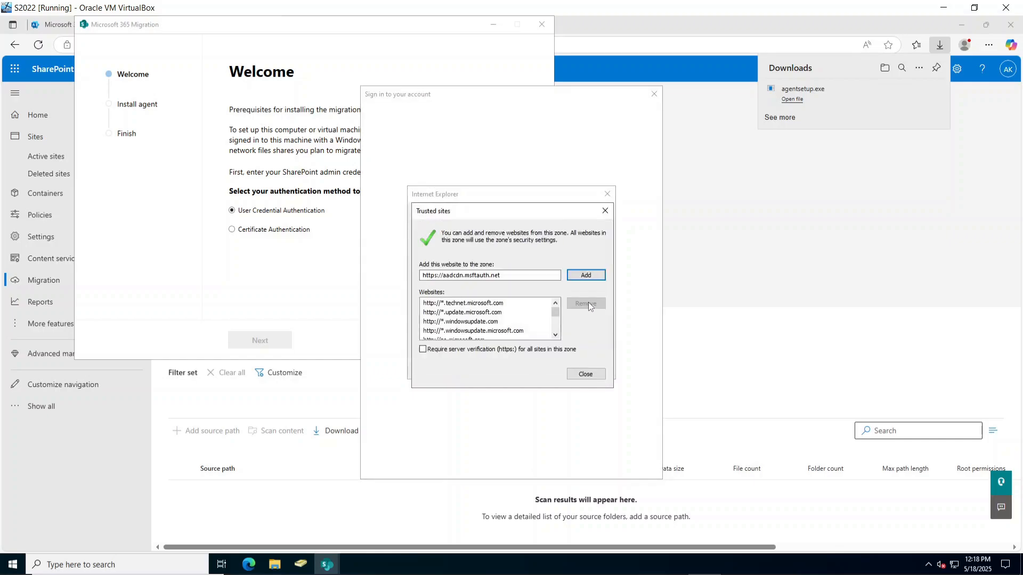
{"action": "left_click", "coordinate": [575, 277]}
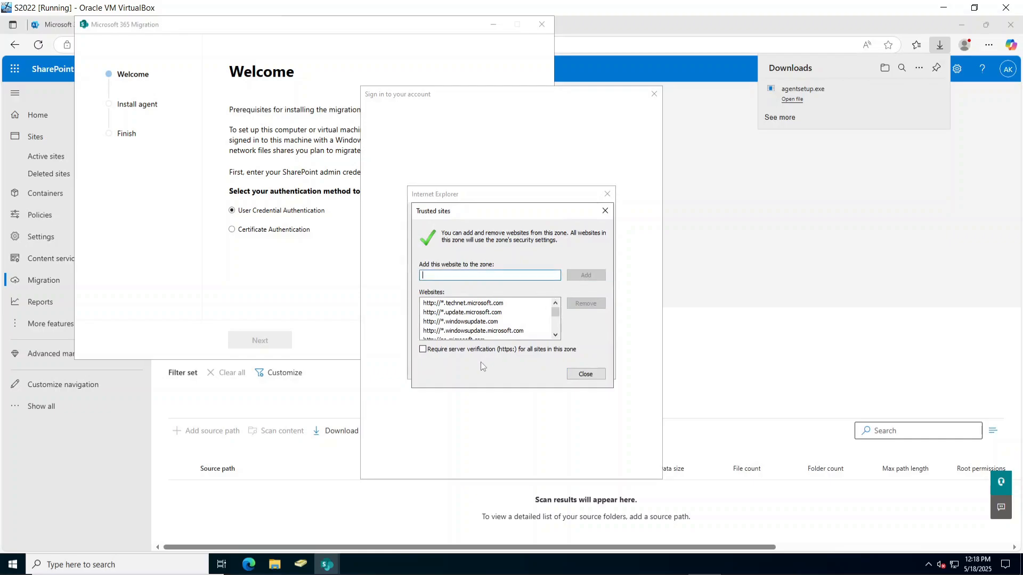
Close the security prompts, dismiss the failed sign-in and close the agent setup.
{"action": "scroll", "coordinate": [487, 320], "scroll_direction": "down", "scroll_amount": 5}
{"action": "scroll", "coordinate": [488, 327], "scroll_direction": "up", "scroll_amount": 3}
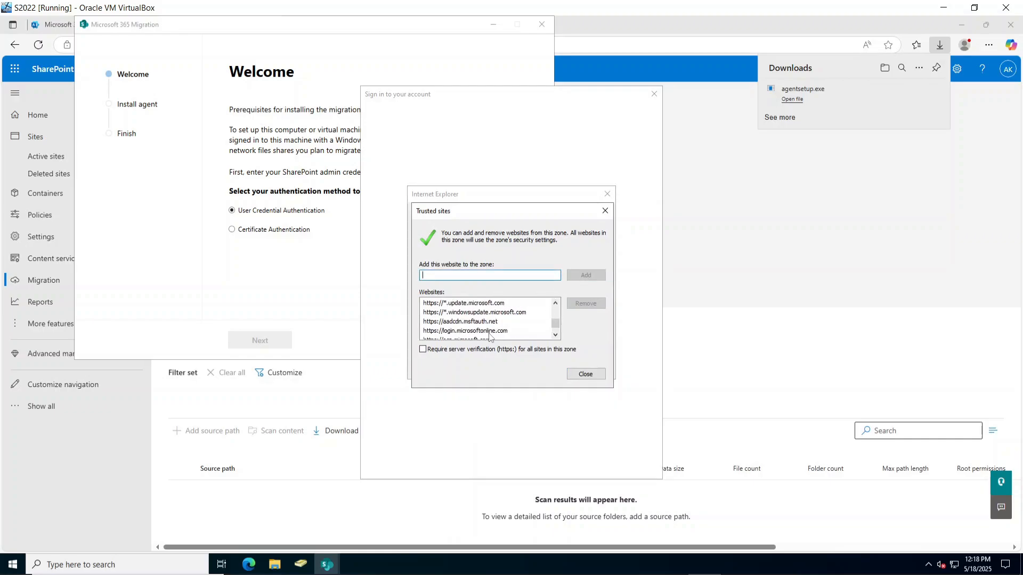
{"action": "left_click", "coordinate": [592, 375]}
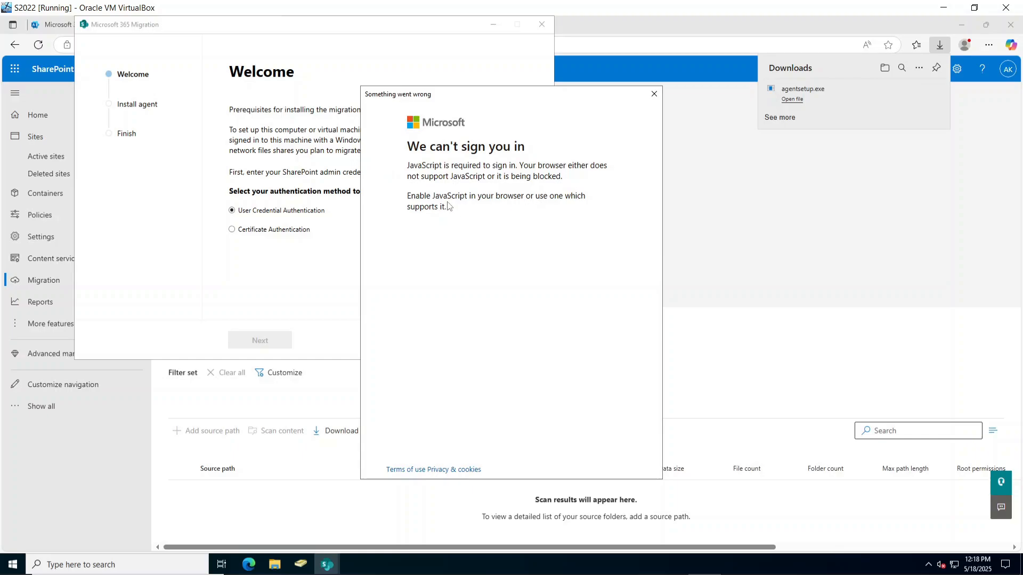
{"action": "left_click", "coordinate": [654, 94]}
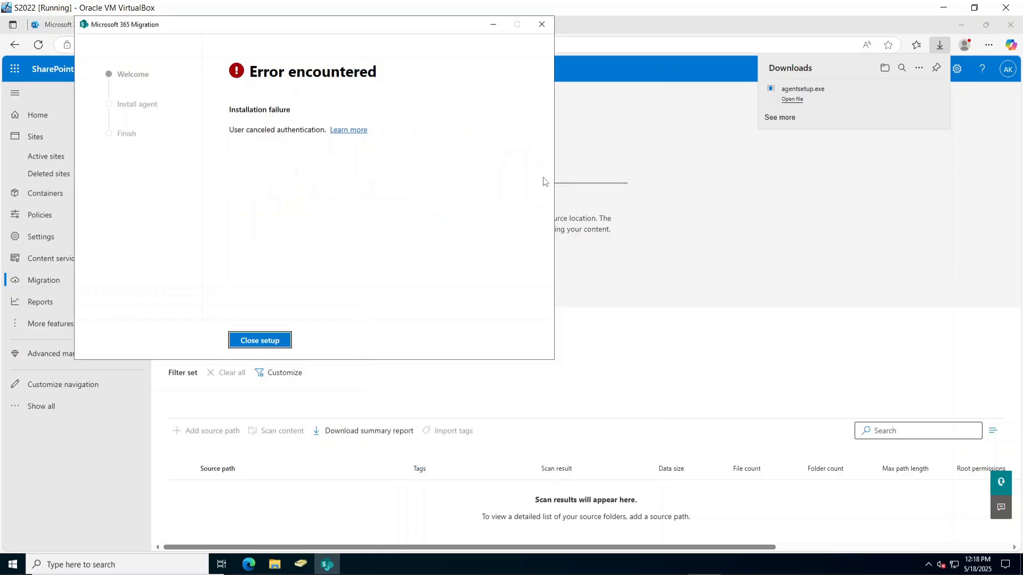
{"action": "left_click", "coordinate": [262, 348]}
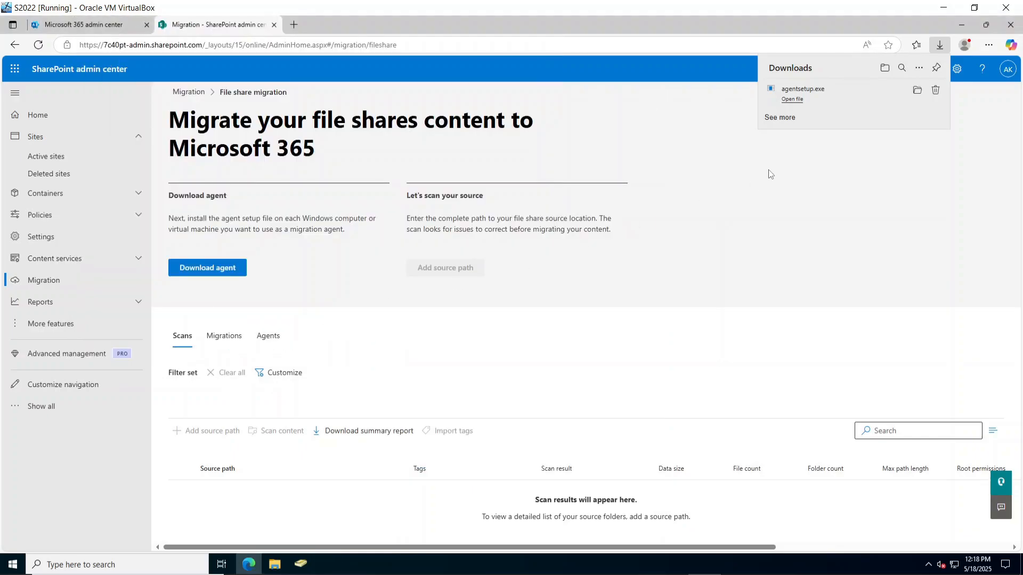
Relaunch agentsetup.exe, sign in with the admin account and reach the Install agent step.
{"action": "left_click", "coordinate": [793, 100]}
{"action": "left_click", "coordinate": [267, 337]}
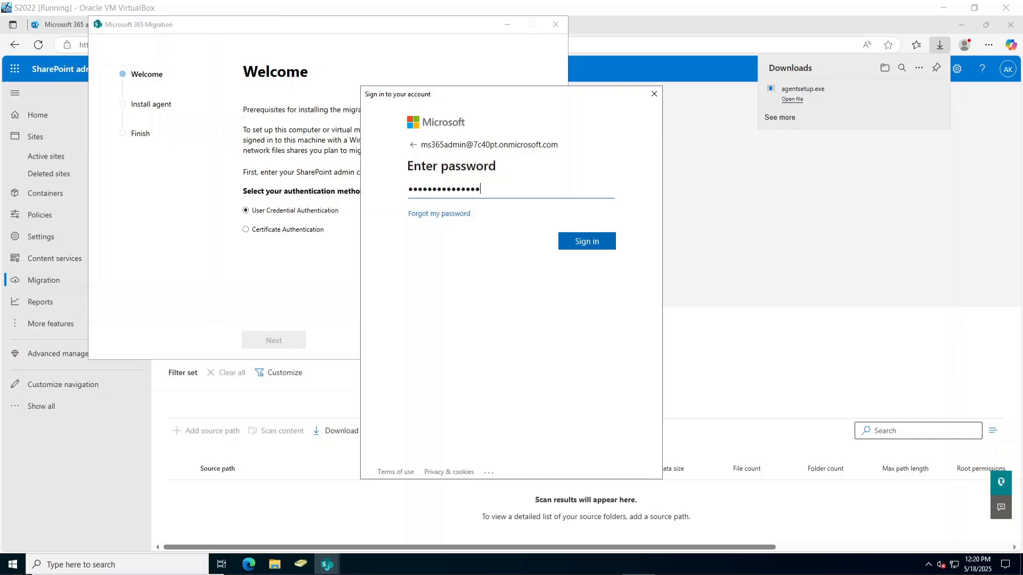
{"action": "left_click", "coordinate": [609, 245]}
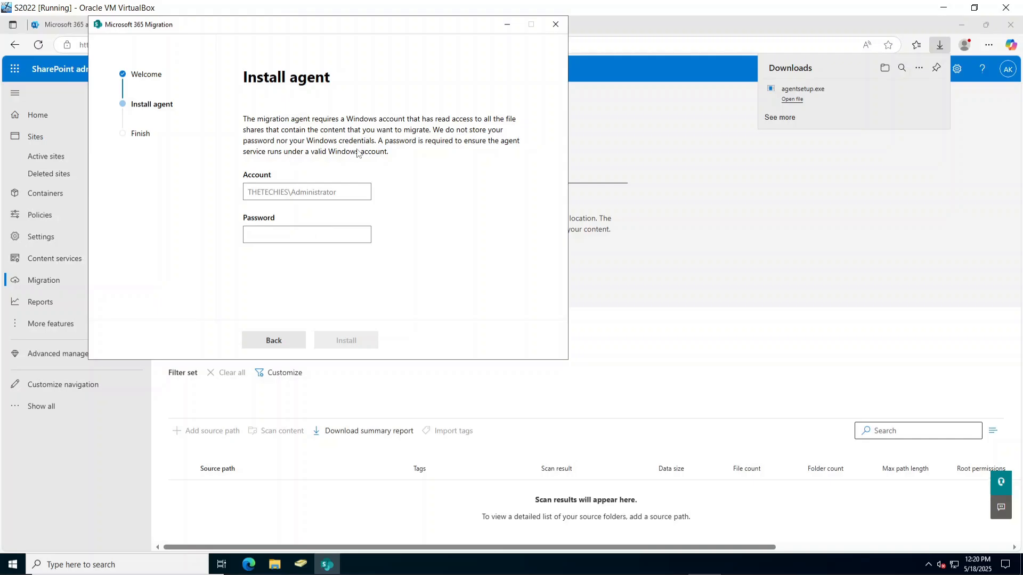
{"action": "left_click_drag", "start_coordinate": [324, 30], "coordinate": [412, 56]}
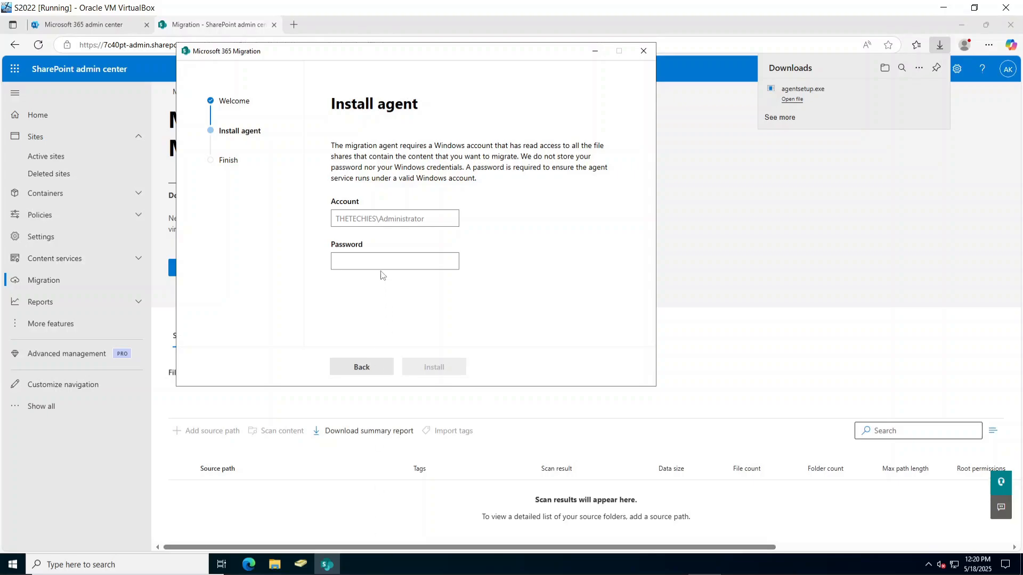
{"action": "left_click", "coordinate": [108, 461]}
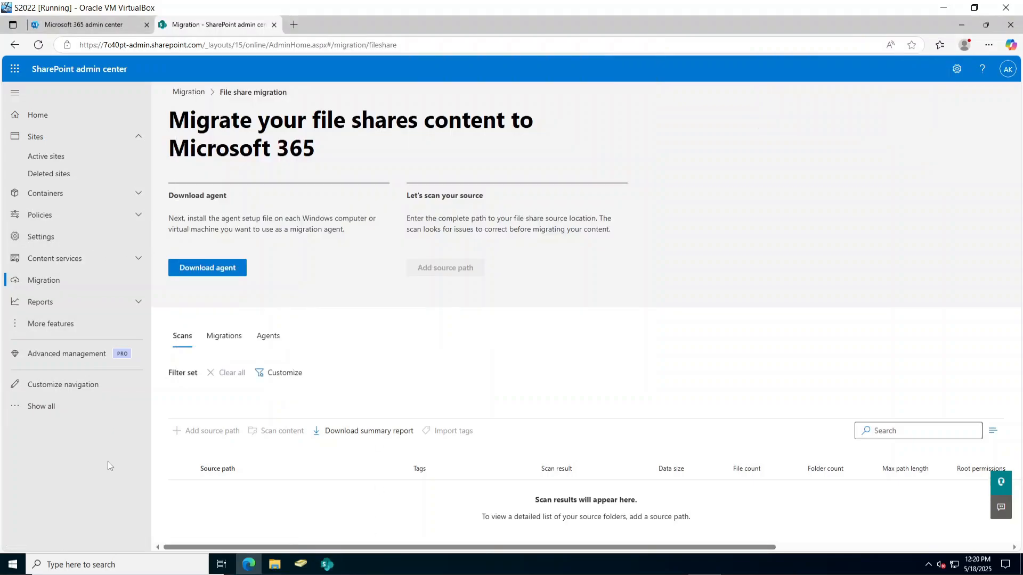
Switch to the Microsoft 365 admin center home tab and select text on the page.
{"action": "left_click", "coordinate": [81, 26]}
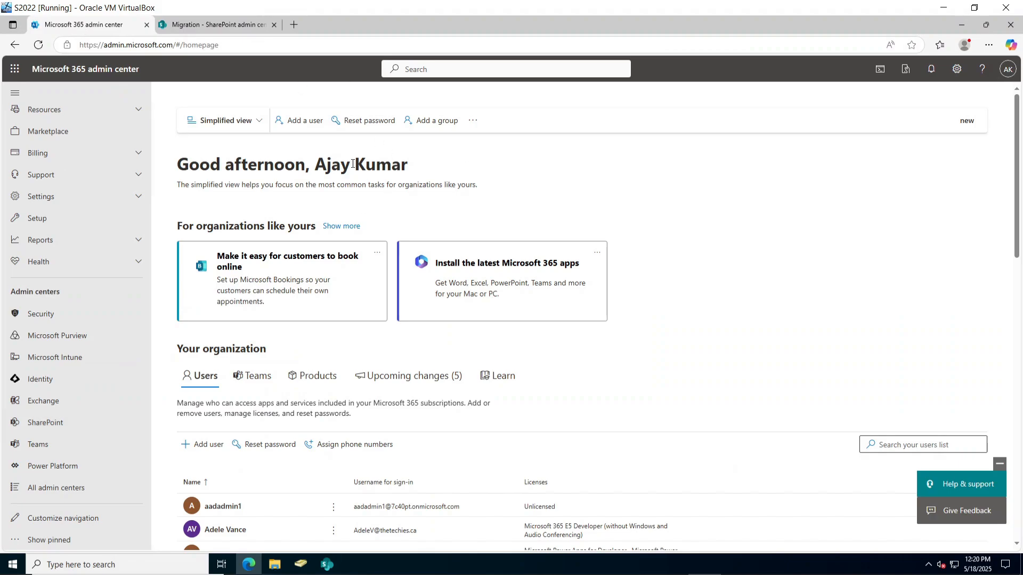
{"action": "triple_click", "coordinate": [722, 232]}
{"action": "right_click", "coordinate": [722, 232]}
{"action": "left_click", "coordinate": [679, 221]}
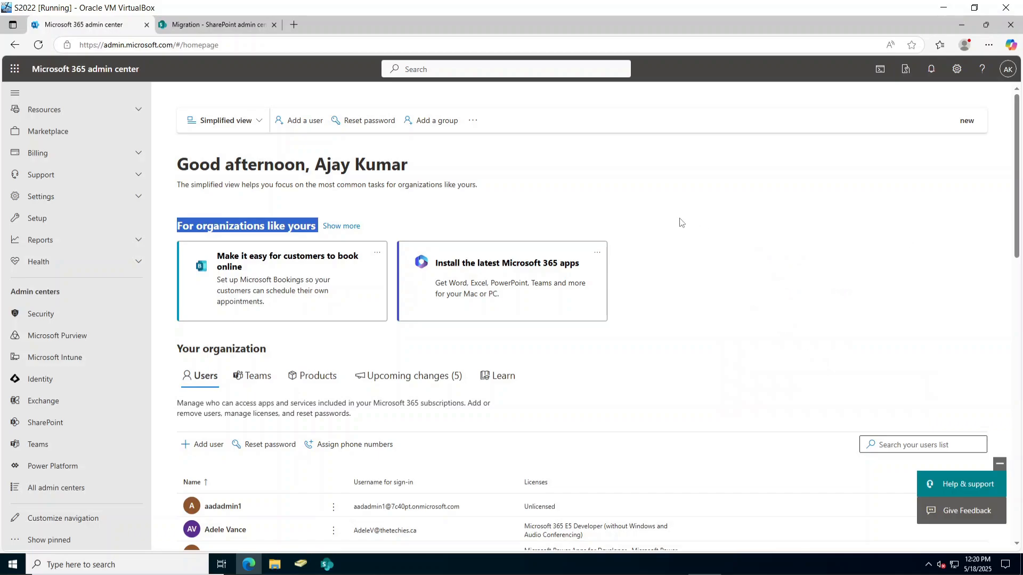
{"action": "left_click", "coordinate": [679, 221]}
{"action": "left_click_drag", "start_coordinate": [164, 75], "coordinate": [50, 70]}
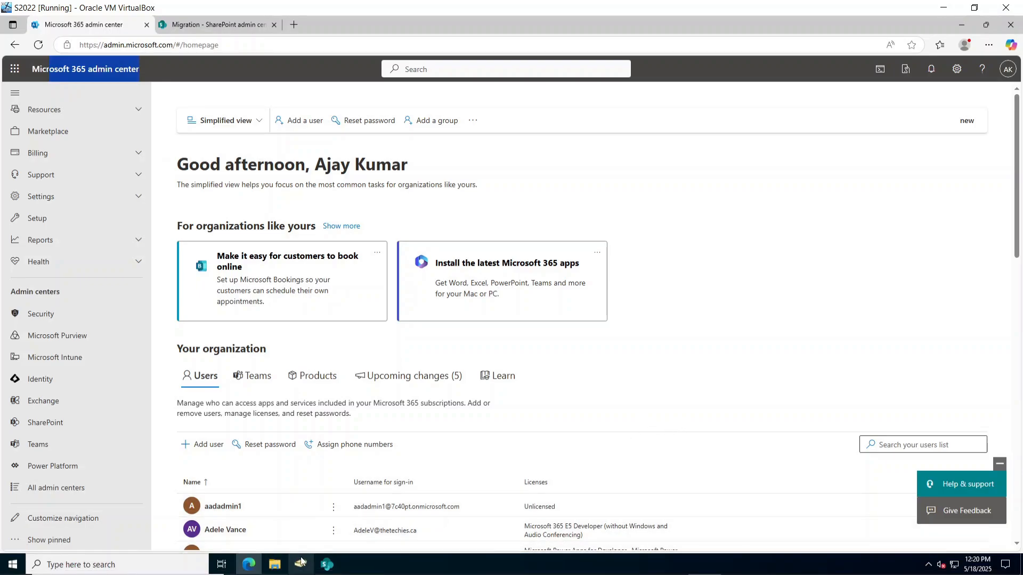
Enter the Windows account password in the installer to install the migration agent.
{"action": "left_click", "coordinate": [326, 565]}
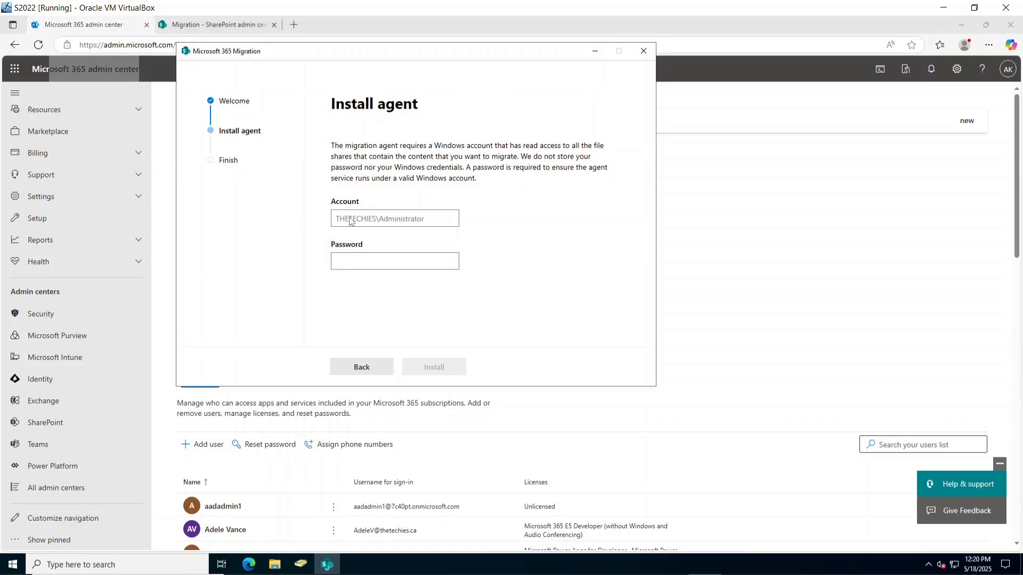
{"action": "type", "text": "••"}
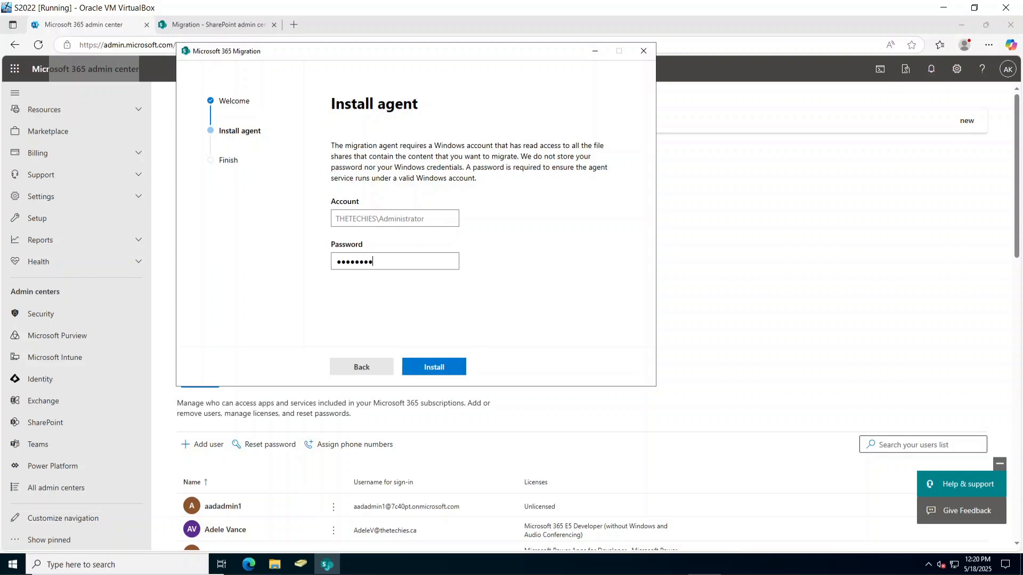
{"action": "key", "text": "Return"}
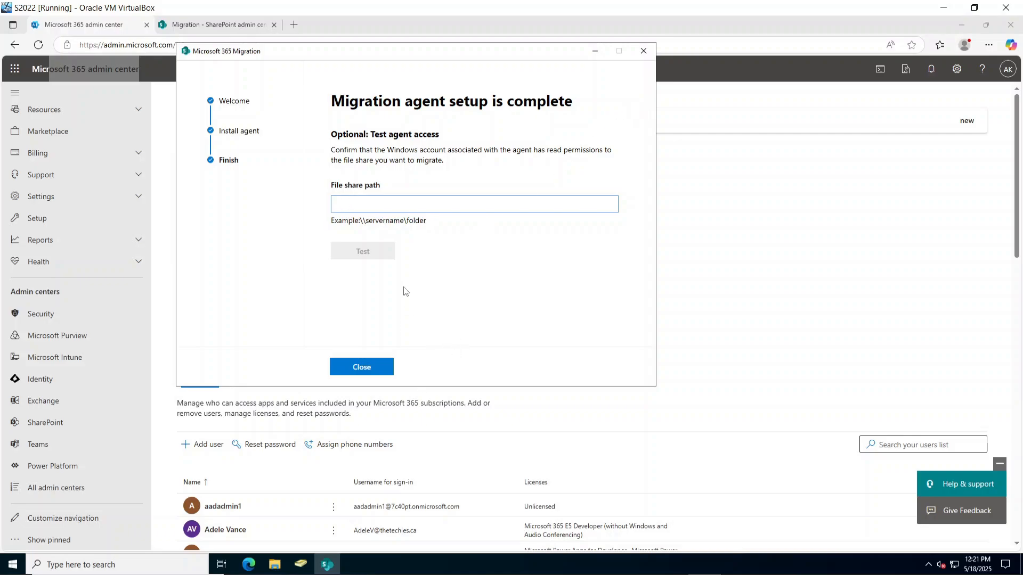
{"action": "left_click_drag", "start_coordinate": [380, 53], "coordinate": [459, 103]}
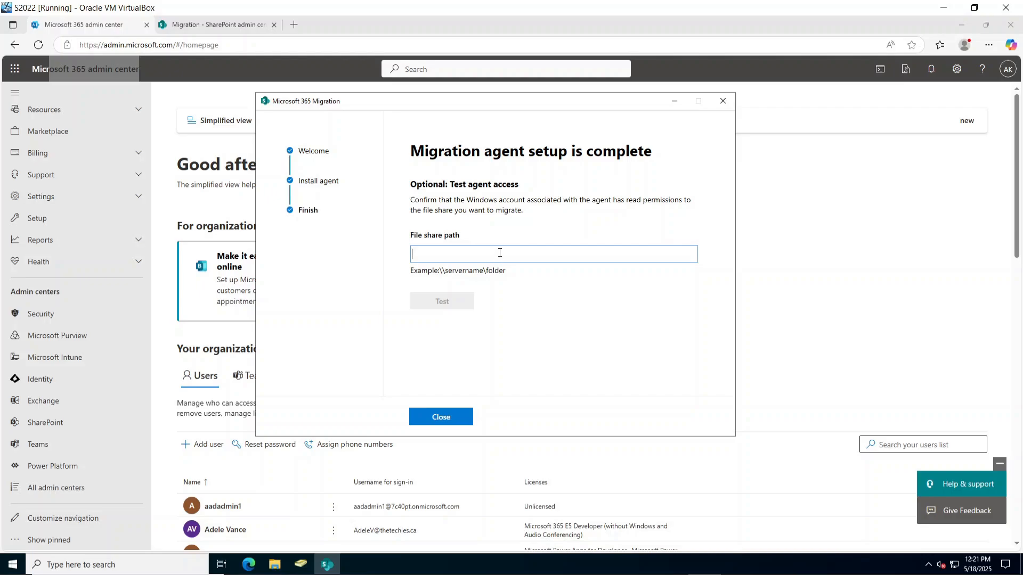
Turn on advanced sharing for the Test Share folder on New Volume (B:).
{"action": "left_click", "coordinate": [275, 565]}
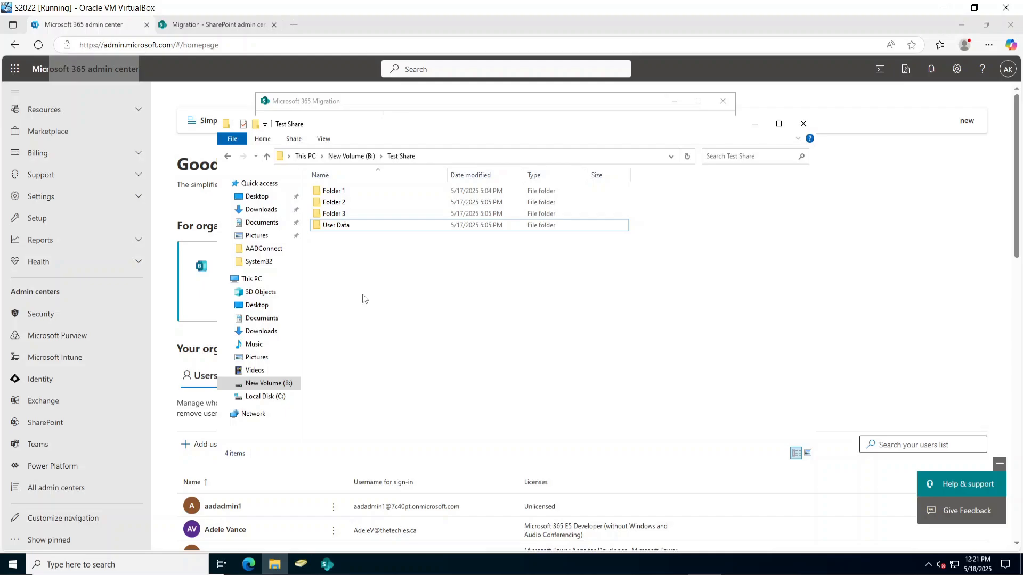
{"action": "left_click", "coordinate": [275, 386]}
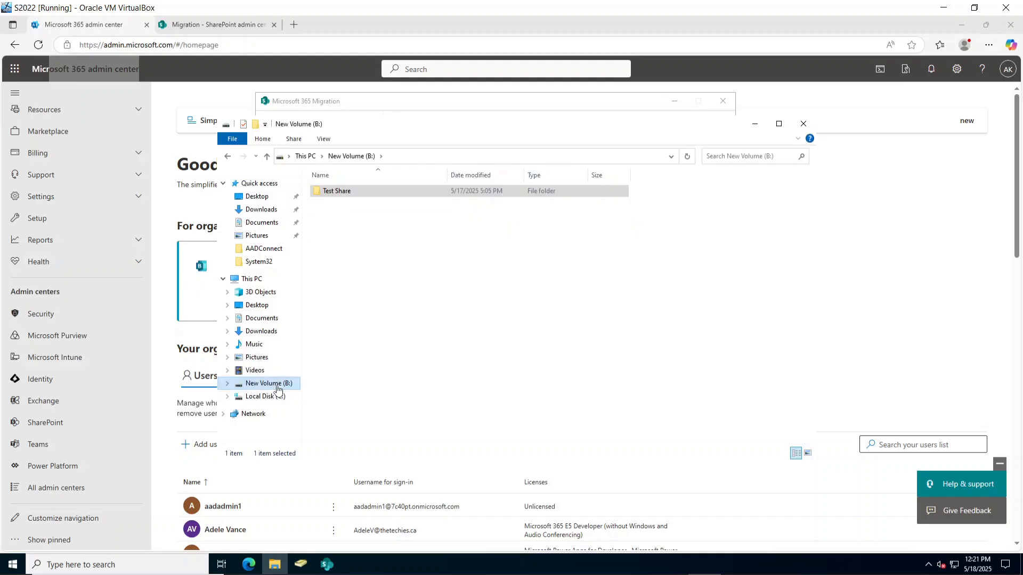
{"action": "right_click", "coordinate": [346, 190]}
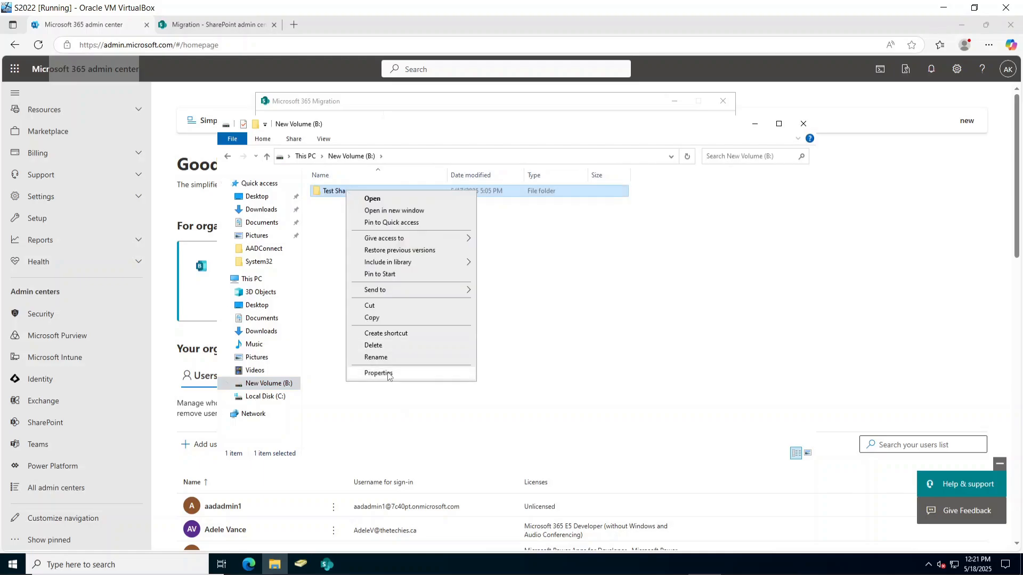
{"action": "left_click", "coordinate": [384, 374]}
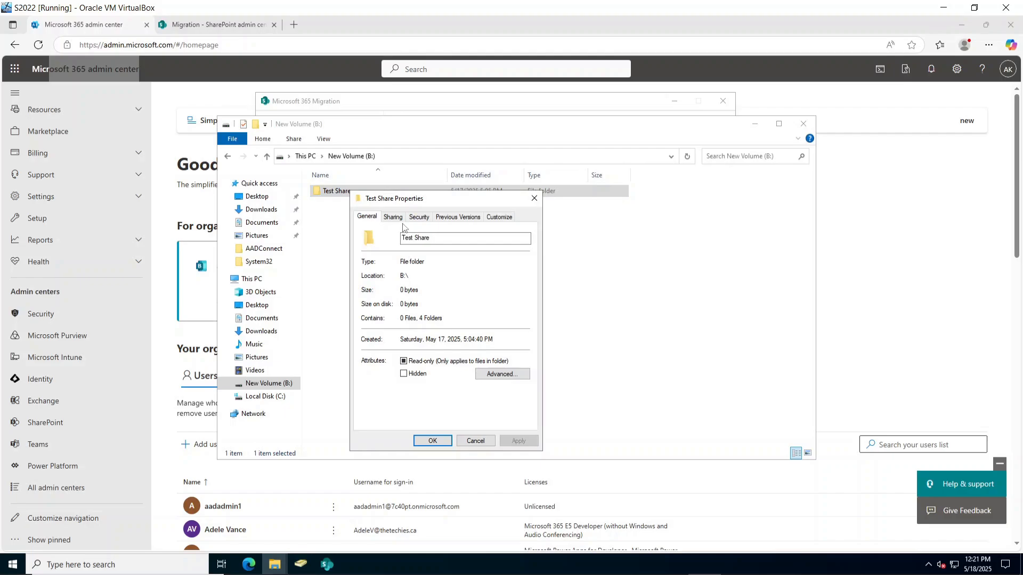
{"action": "left_click", "coordinate": [394, 218]}
{"action": "left_click", "coordinate": [407, 345]}
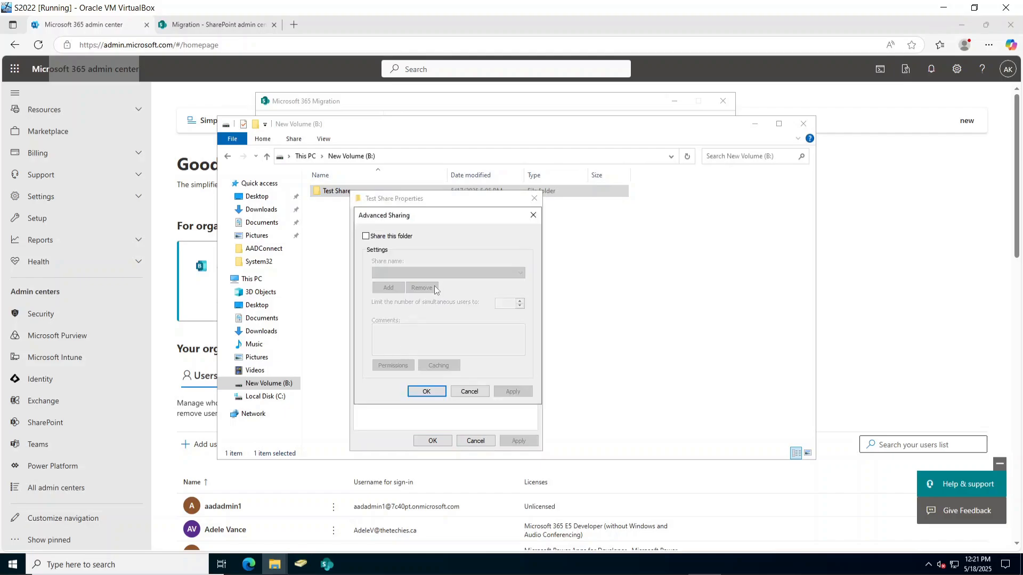
{"action": "left_click", "coordinate": [389, 238]}
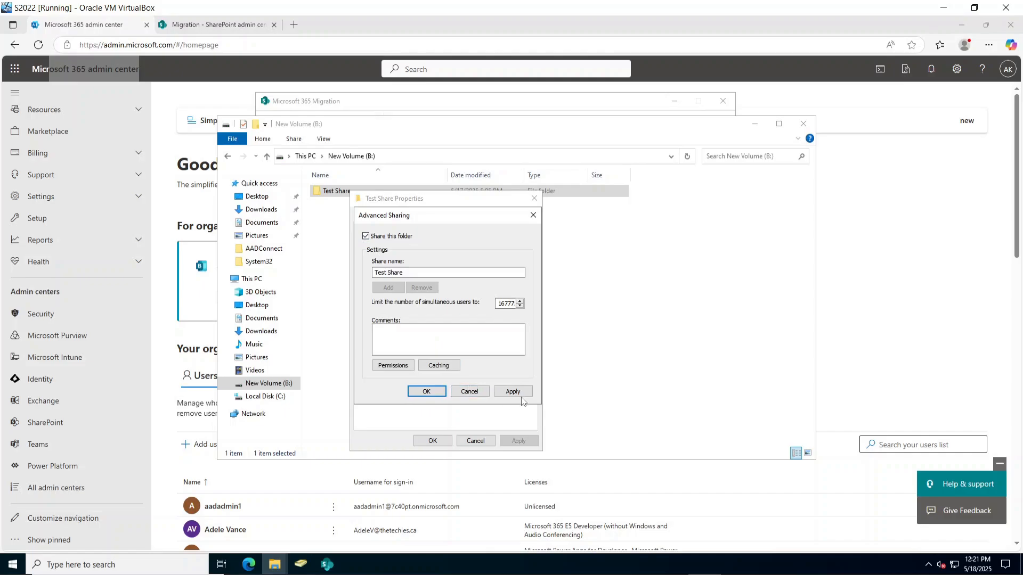
{"action": "left_click", "coordinate": [469, 392]}
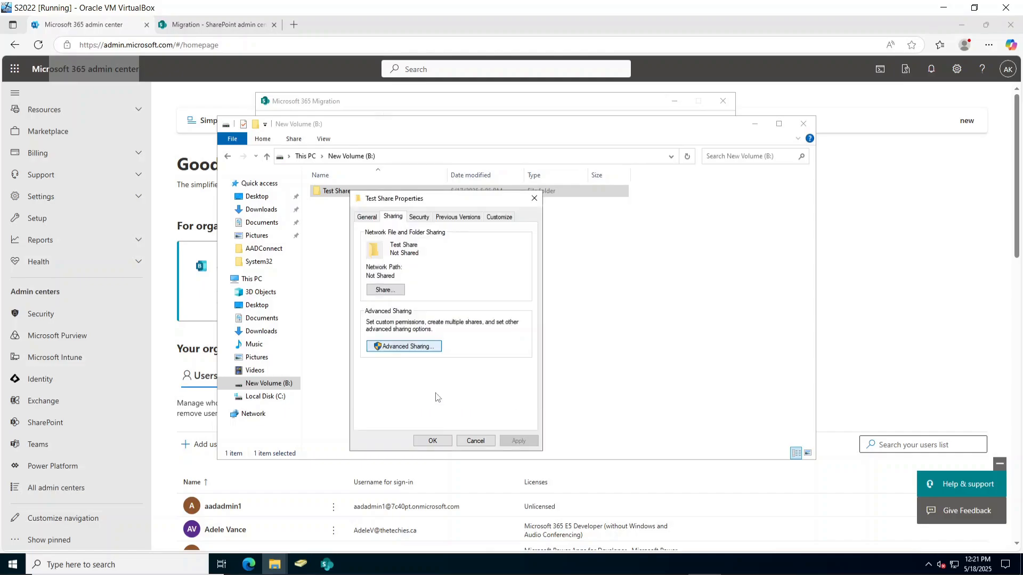
Add Administrator to Test Share's share permissions with Full Control.
{"action": "left_click", "coordinate": [407, 346]}
{"action": "left_click", "coordinate": [391, 365]}
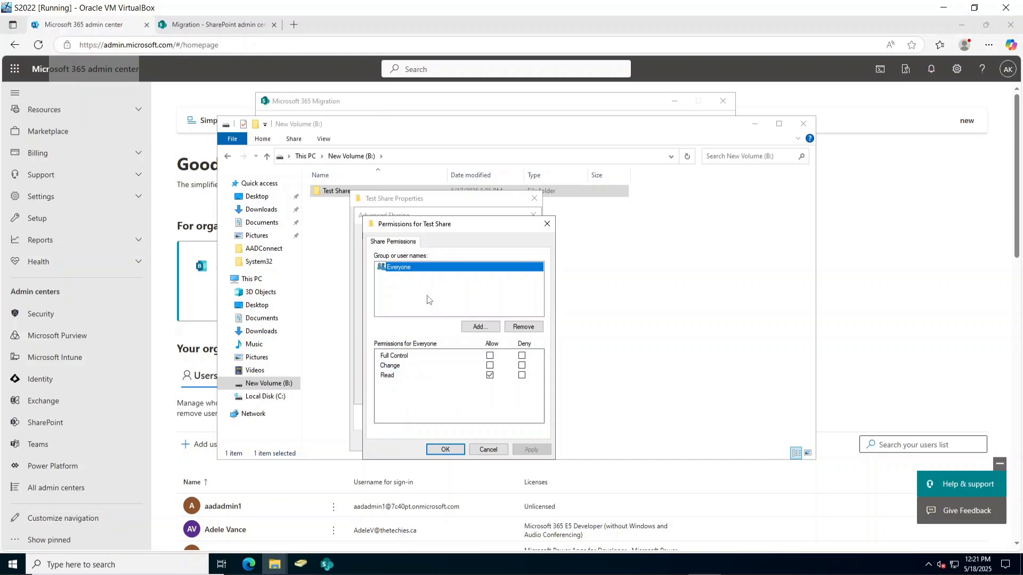
{"action": "left_click", "coordinate": [479, 326]}
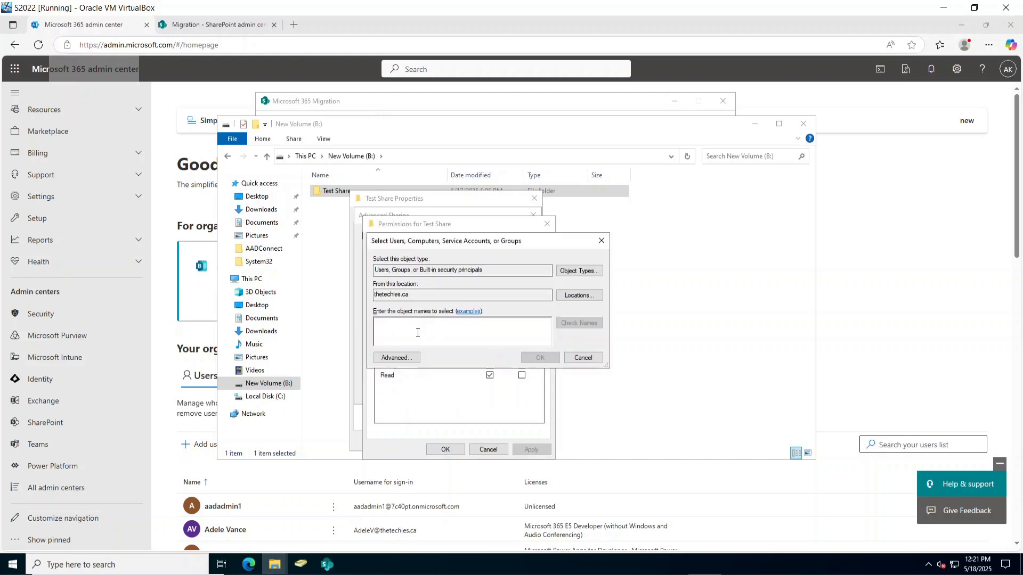
{"action": "type", "text": "administrator"}
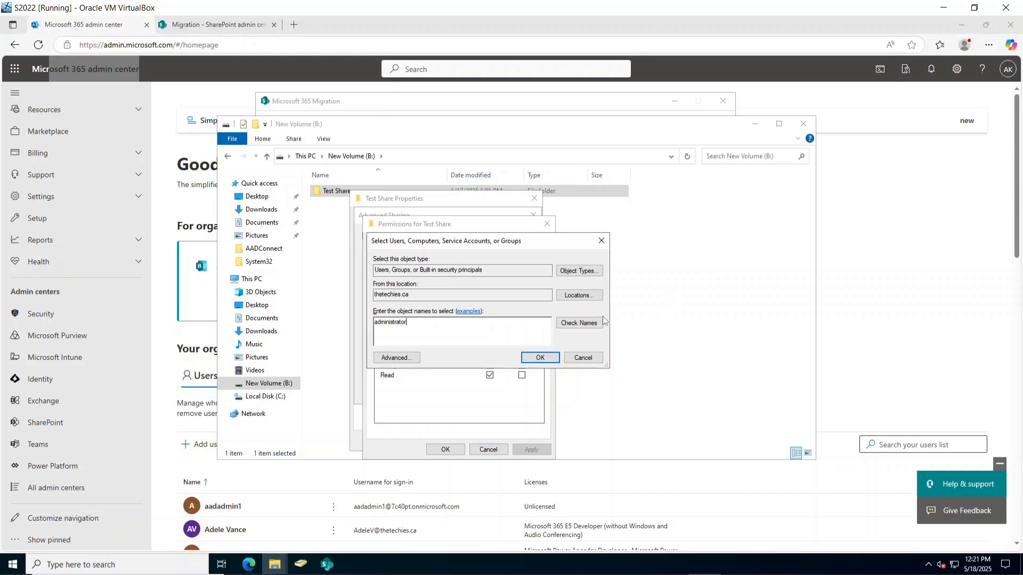
{"action": "left_click", "coordinate": [579, 322]}
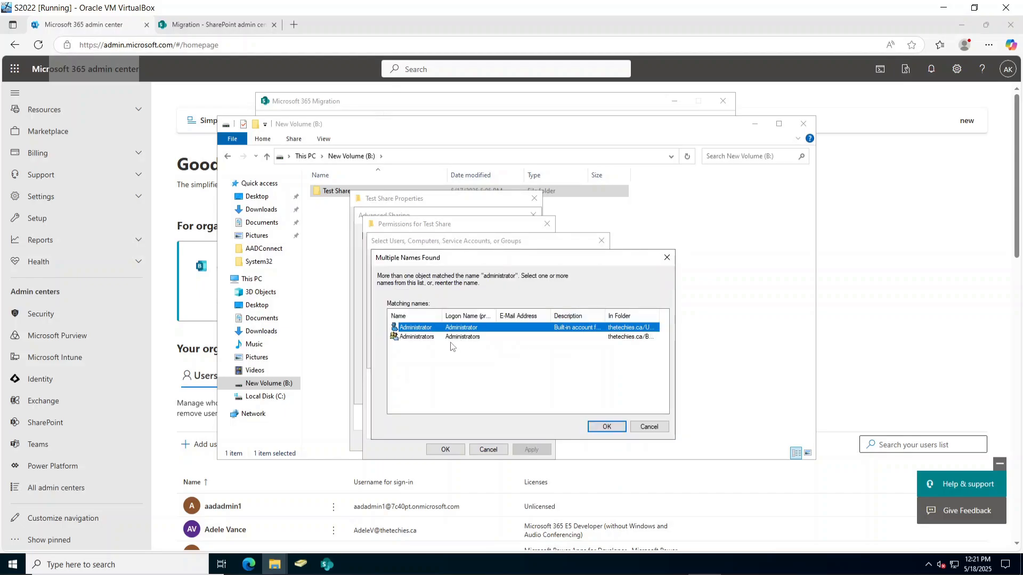
{"action": "left_click", "coordinate": [606, 426]}
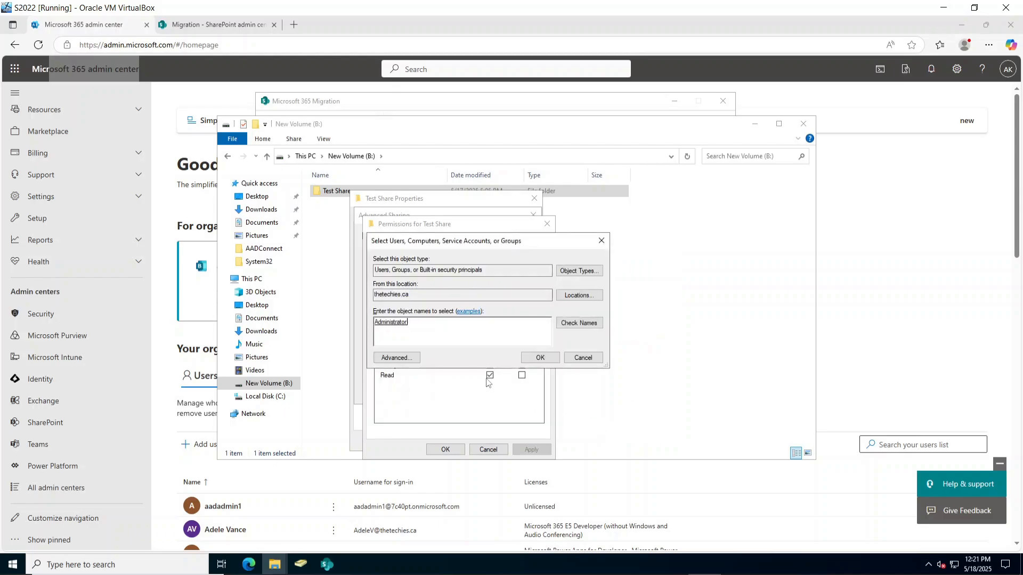
{"action": "left_click", "coordinate": [540, 358]}
{"action": "left_click", "coordinate": [490, 355]}
{"action": "left_click", "coordinate": [531, 450]}
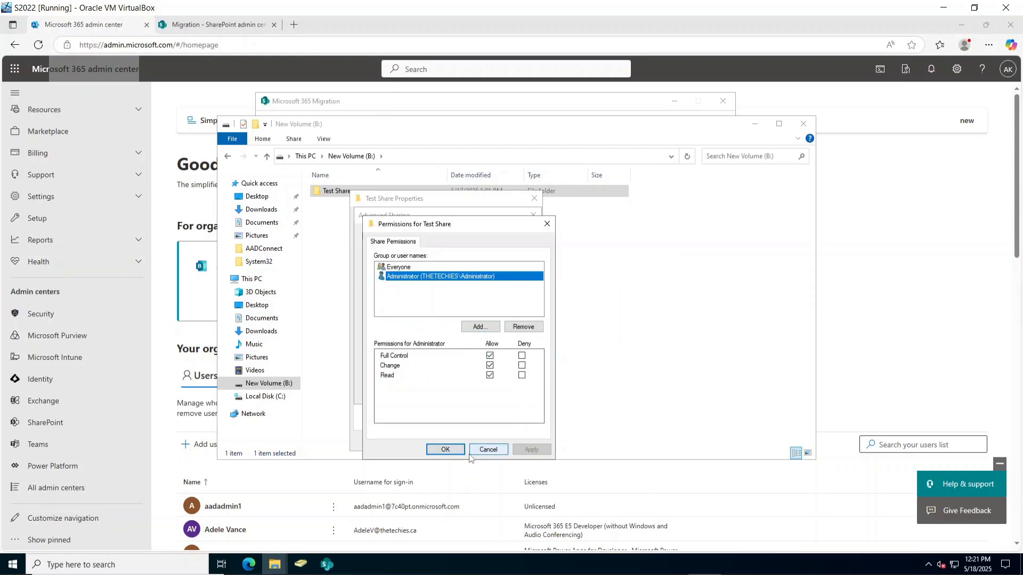
{"action": "left_click", "coordinate": [446, 449]}
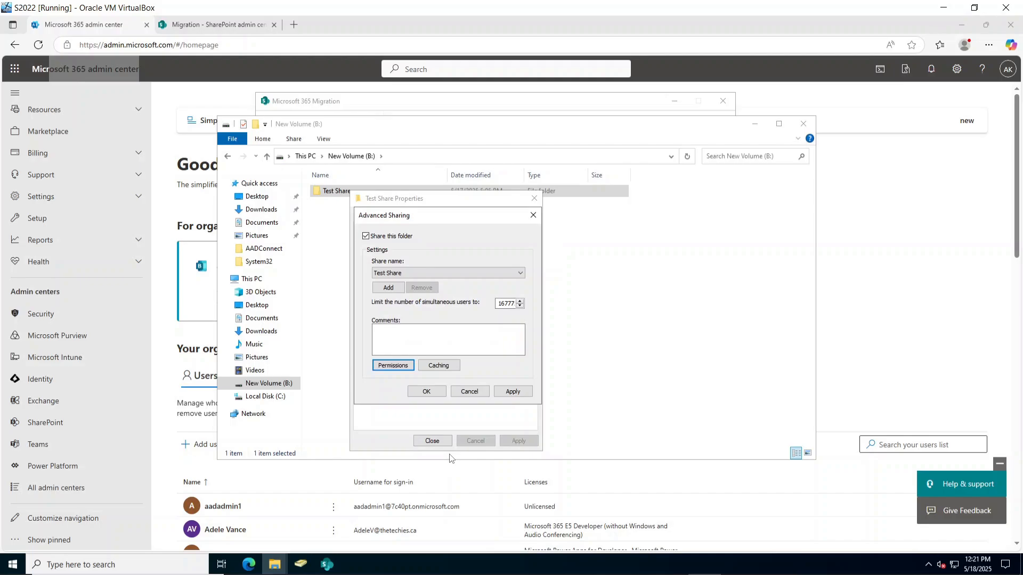
{"action": "left_click", "coordinate": [426, 392]}
Copy the Test Share network path and close the folder properties.
{"action": "double_click", "coordinate": [449, 277]}
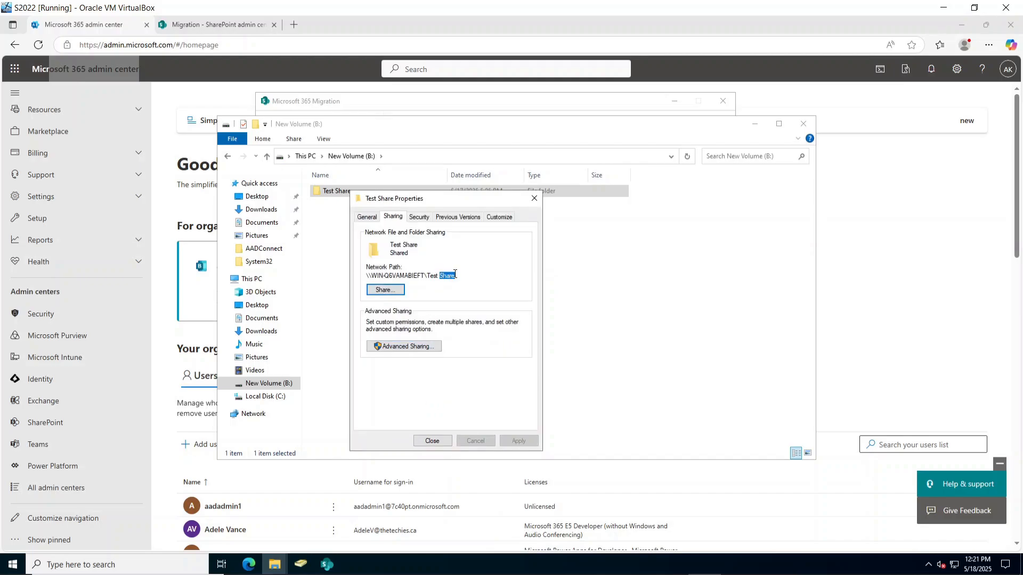
{"action": "left_click_drag", "start_coordinate": [455, 275], "coordinate": [366, 276]}
{"action": "key", "text": "ctrl+c"}
{"action": "left_click", "coordinate": [432, 441]}
{"action": "left_click", "coordinate": [327, 564]}
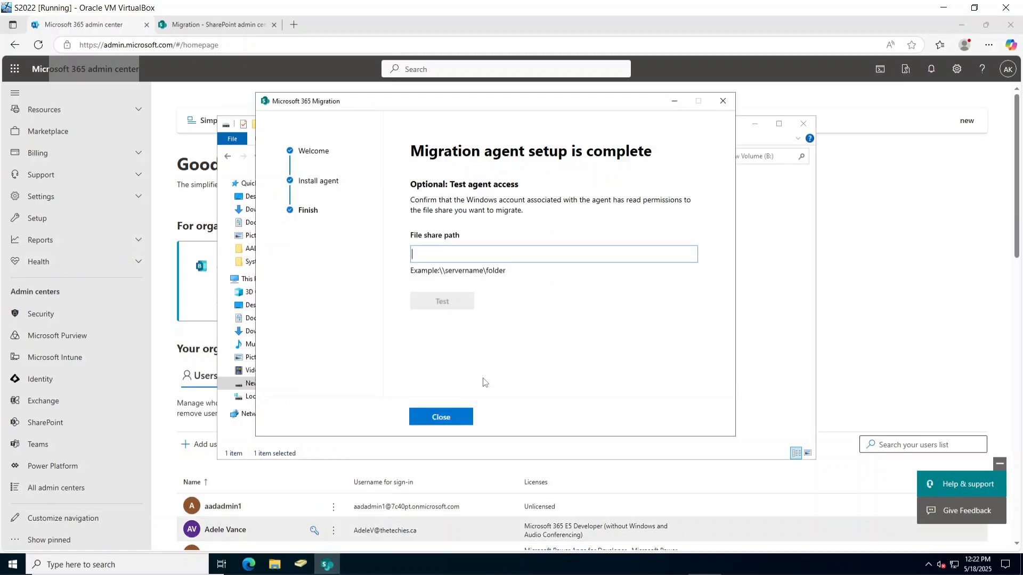
Test agent access to \\WIN-Q6VAMABIEFT\Test Share, then close the installer and File Explorer.
{"action": "key", "text": "ctrl+v"}
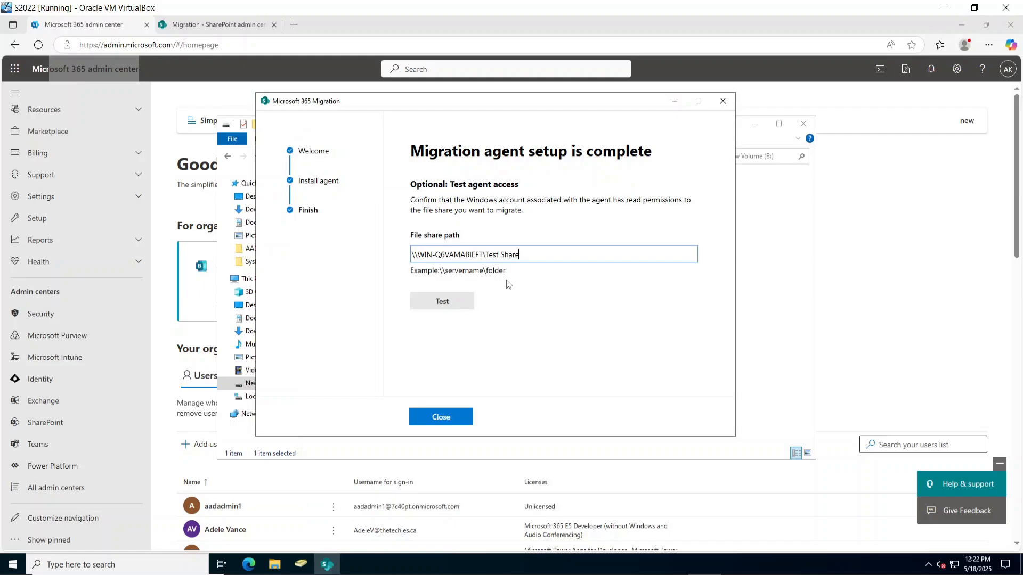
{"action": "left_click", "coordinate": [449, 294]}
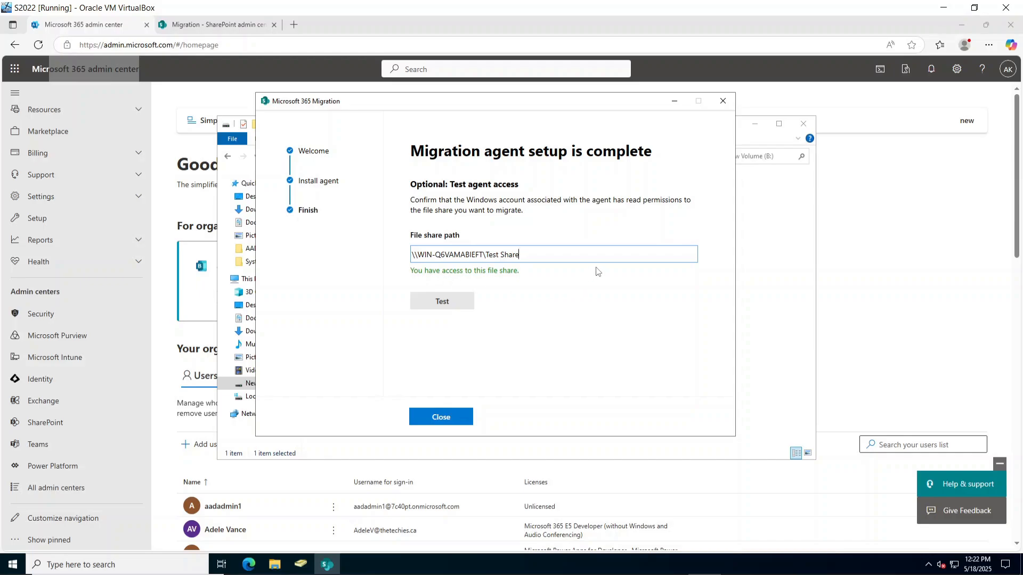
{"action": "left_click", "coordinate": [459, 416]}
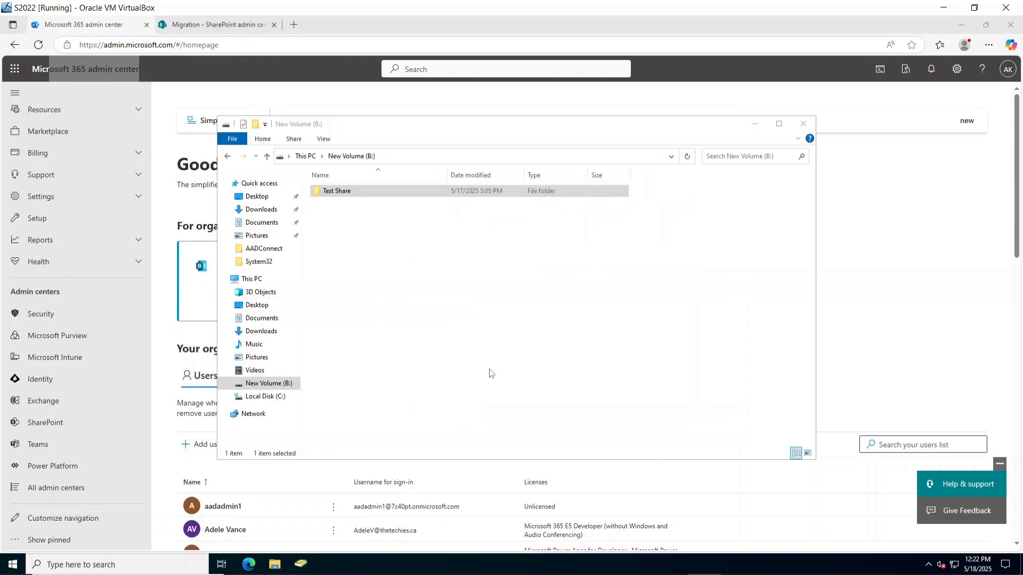
{"action": "left_click", "coordinate": [804, 124]}
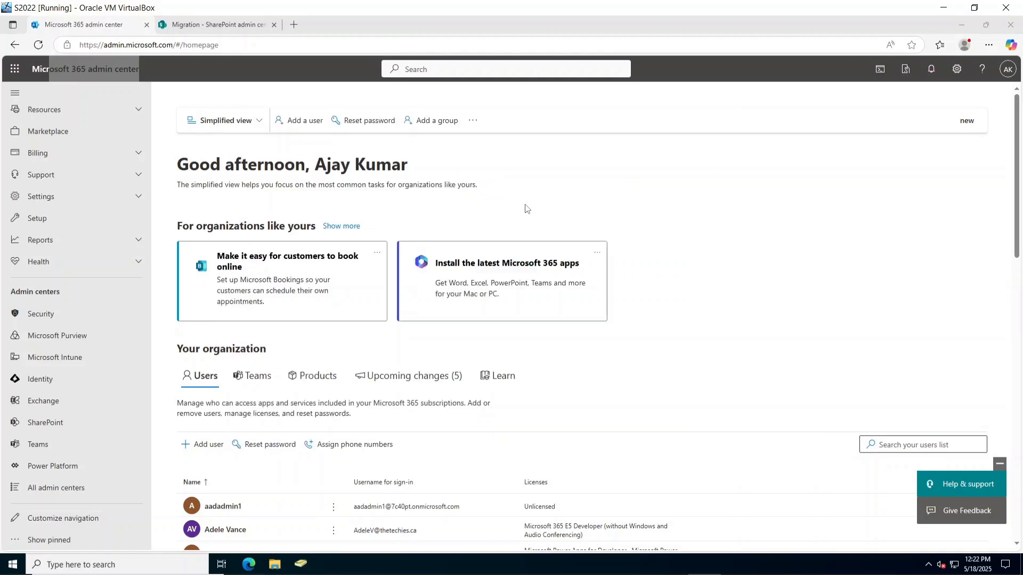
Refresh the file share migration page and open the connected agent's details under Agents.
{"action": "left_click", "coordinate": [216, 25]}
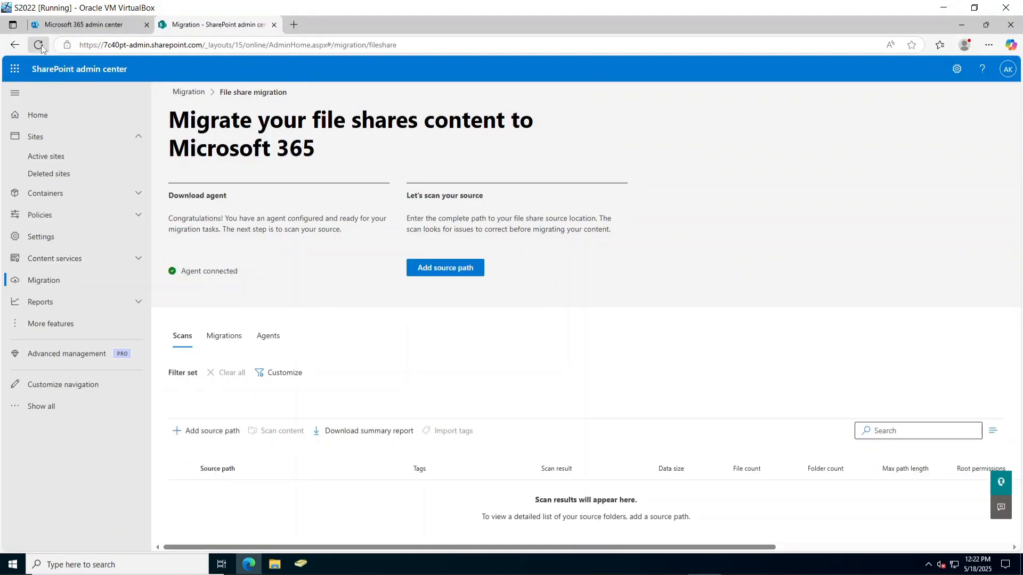
{"action": "left_click", "coordinate": [123, 80]}
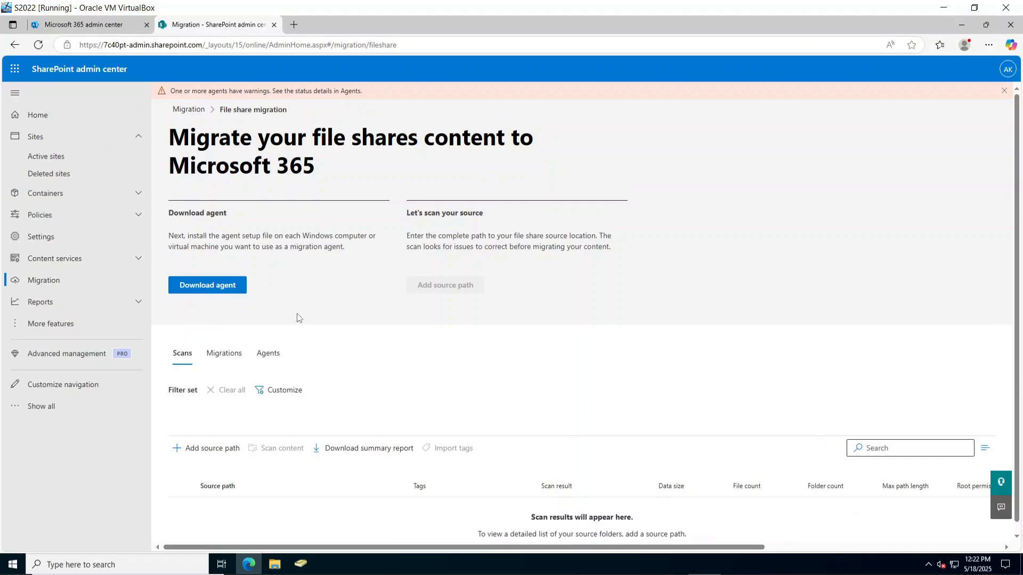
{"action": "scroll", "coordinate": [298, 353], "scroll_direction": "down", "scroll_amount": 1}
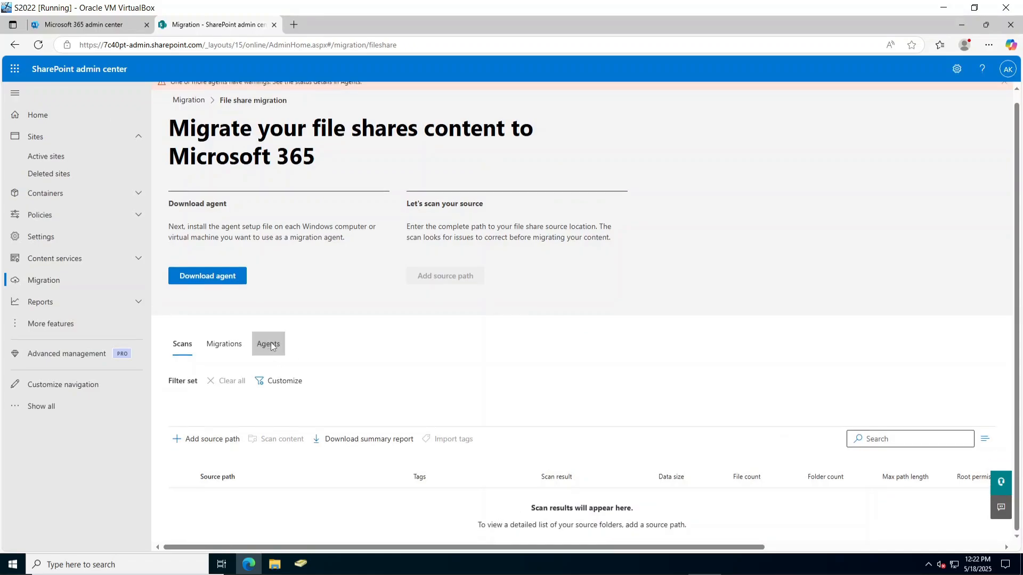
{"action": "scroll", "coordinate": [269, 220], "scroll_direction": "up", "scroll_amount": 1}
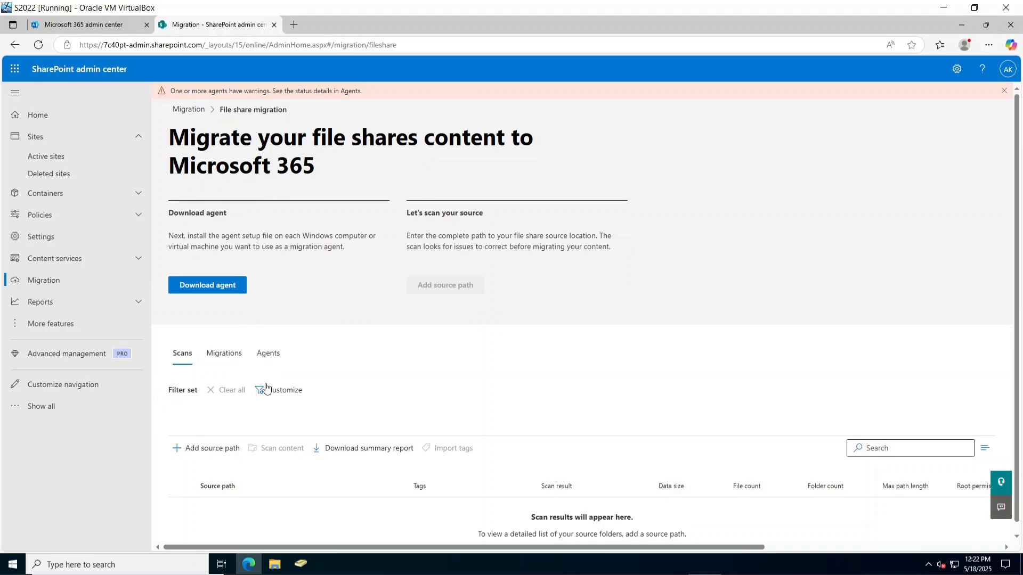
{"action": "left_click", "coordinate": [268, 353]}
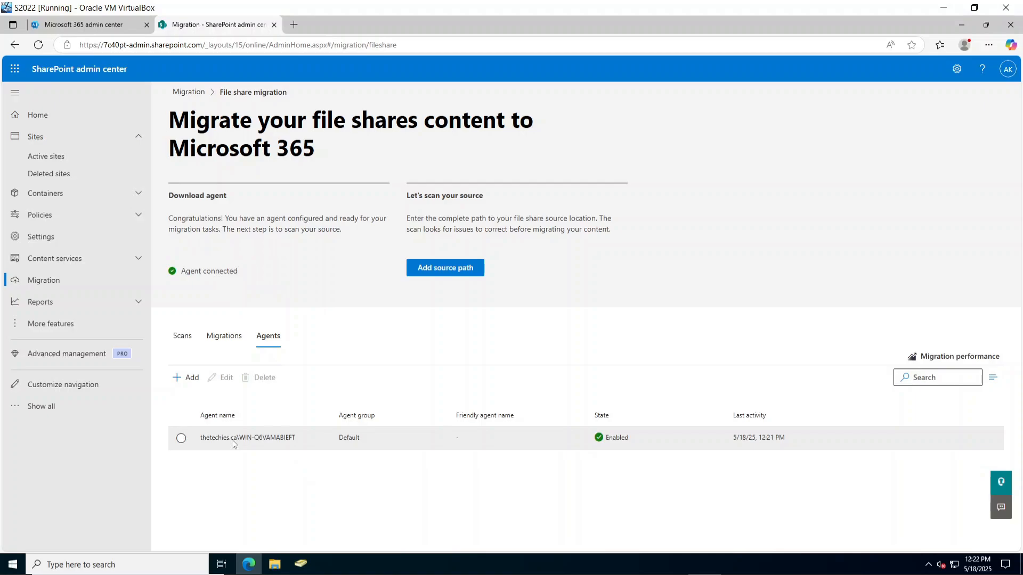
{"action": "left_click_drag", "start_coordinate": [215, 271], "coordinate": [243, 276]}
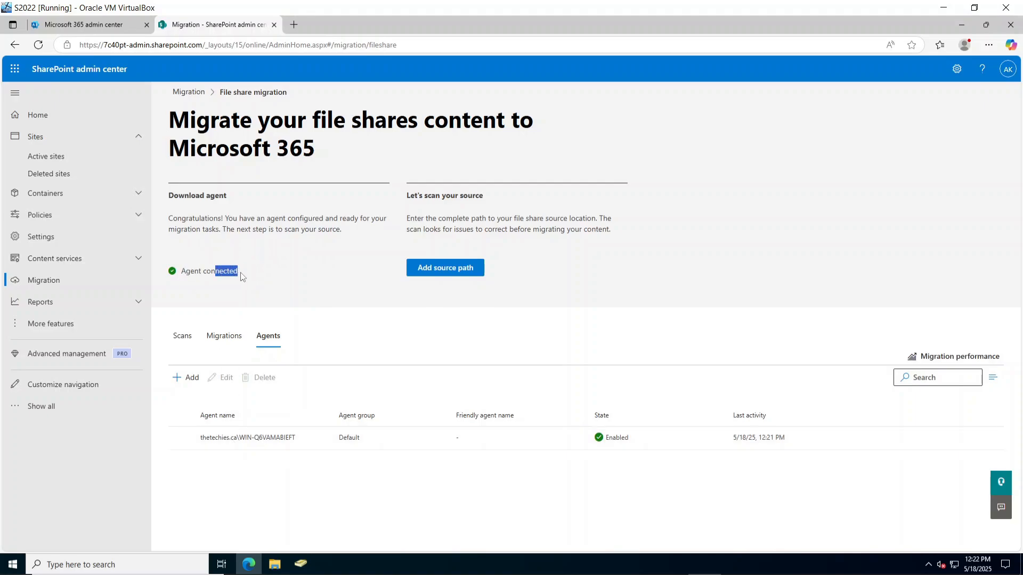
{"action": "left_click", "coordinate": [619, 446]}
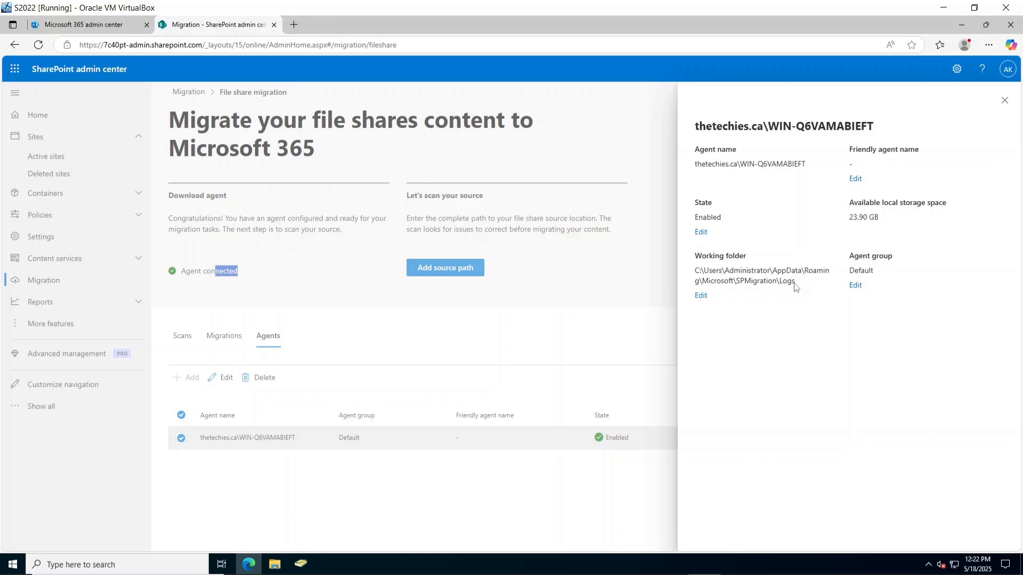
Inspect the migration agent's working folder path.
{"action": "left_click_drag", "start_coordinate": [795, 288], "coordinate": [690, 258]}
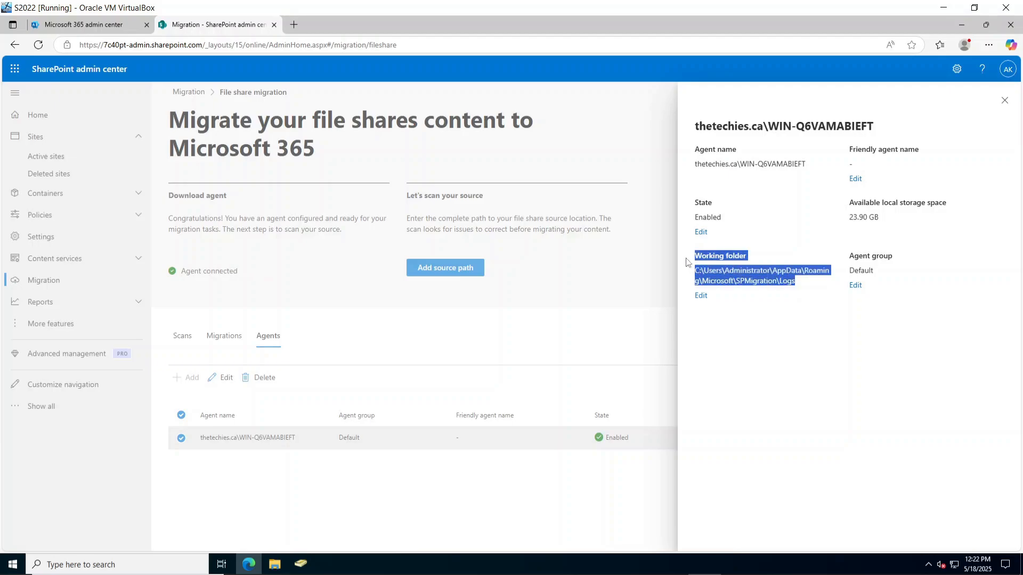
{"action": "left_click", "coordinate": [770, 326]}
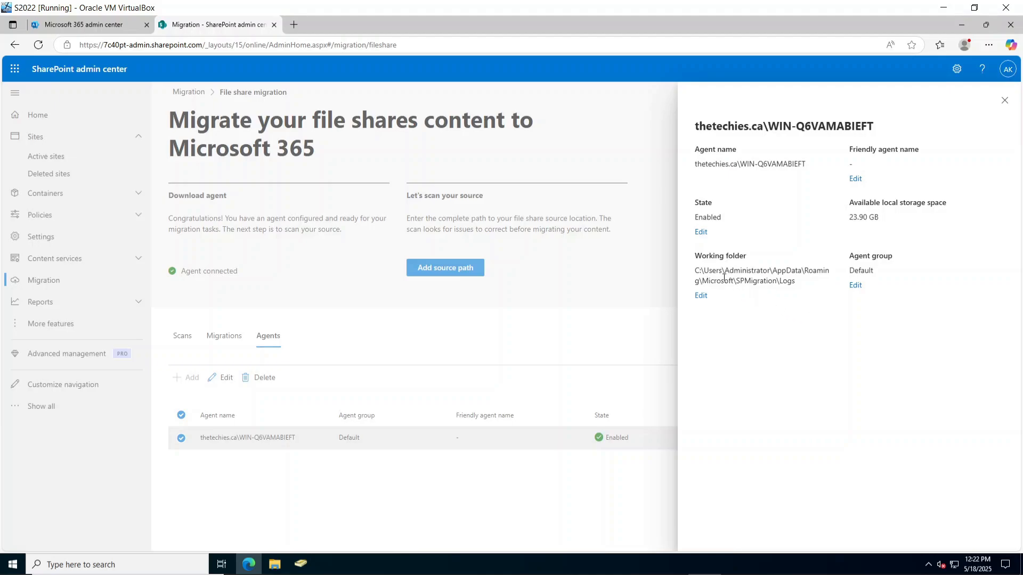
{"action": "left_click_drag", "start_coordinate": [807, 284], "coordinate": [693, 255]}
{"action": "left_click", "coordinate": [777, 327]}
Back out of editing the working folder unchanged, close the agent details and show Scans.
{"action": "left_click", "coordinate": [701, 295]}
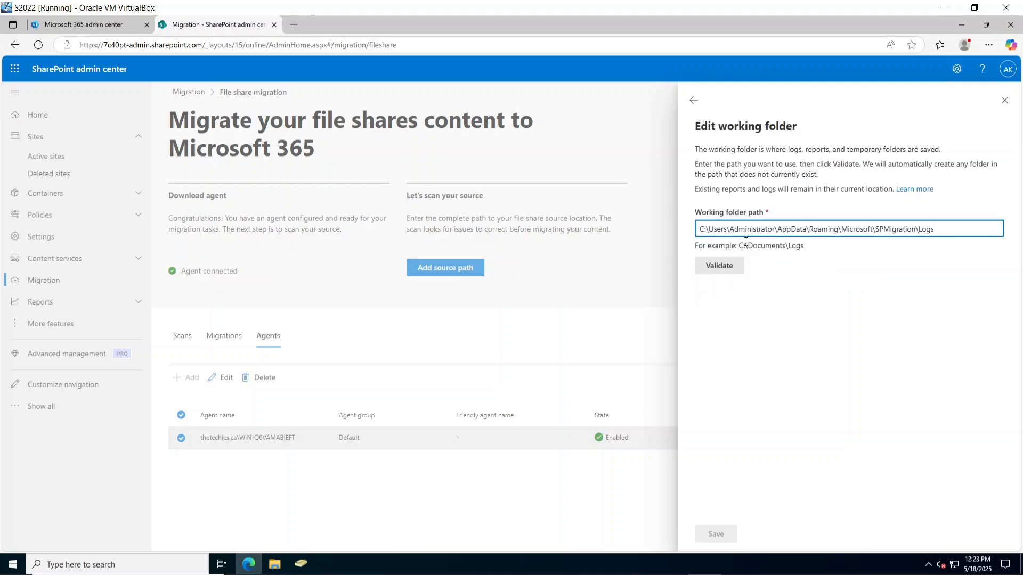
{"action": "left_click", "coordinate": [693, 102]}
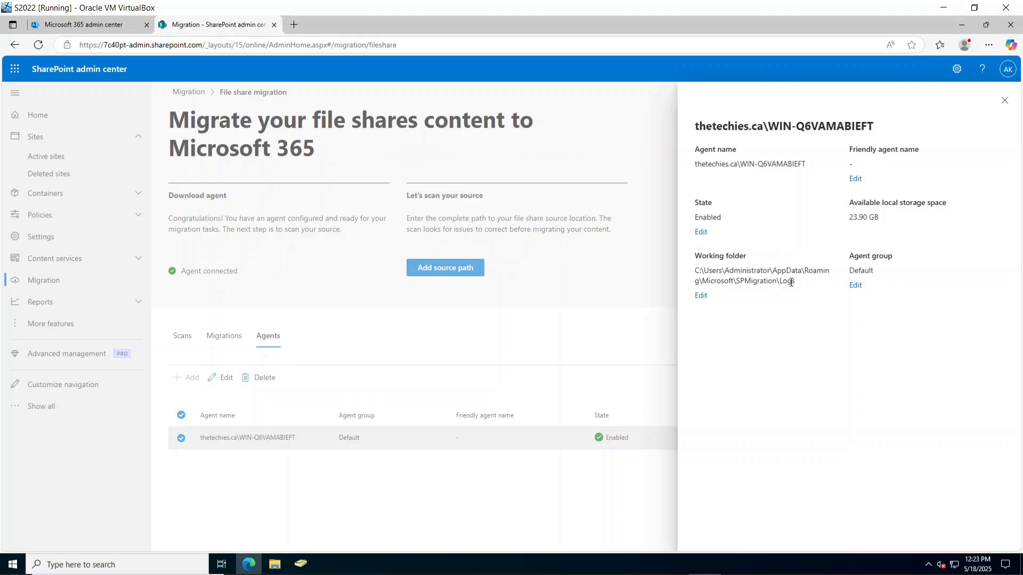
{"action": "left_click_drag", "start_coordinate": [691, 271], "coordinate": [813, 282]}
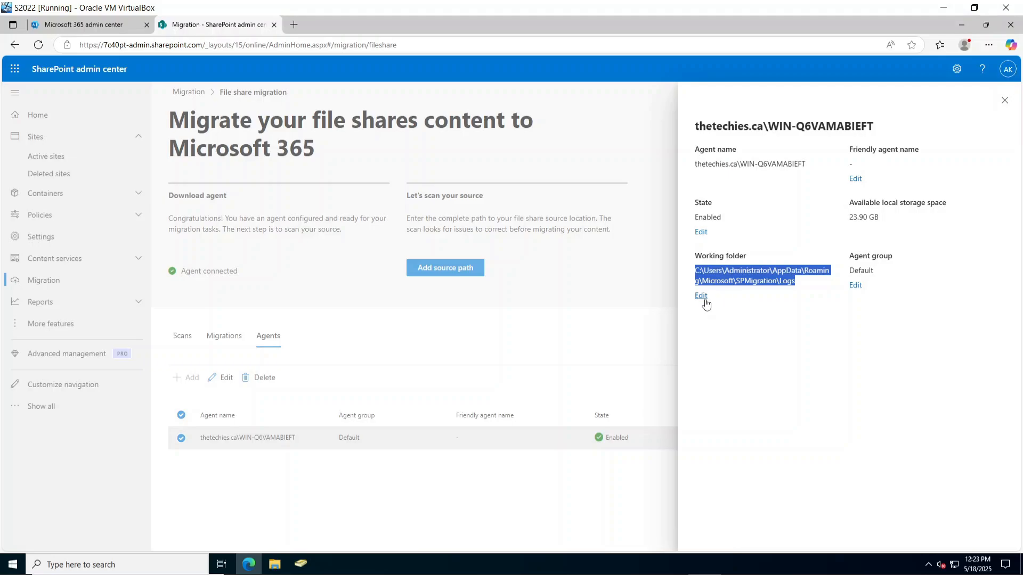
{"action": "left_click", "coordinate": [701, 296]}
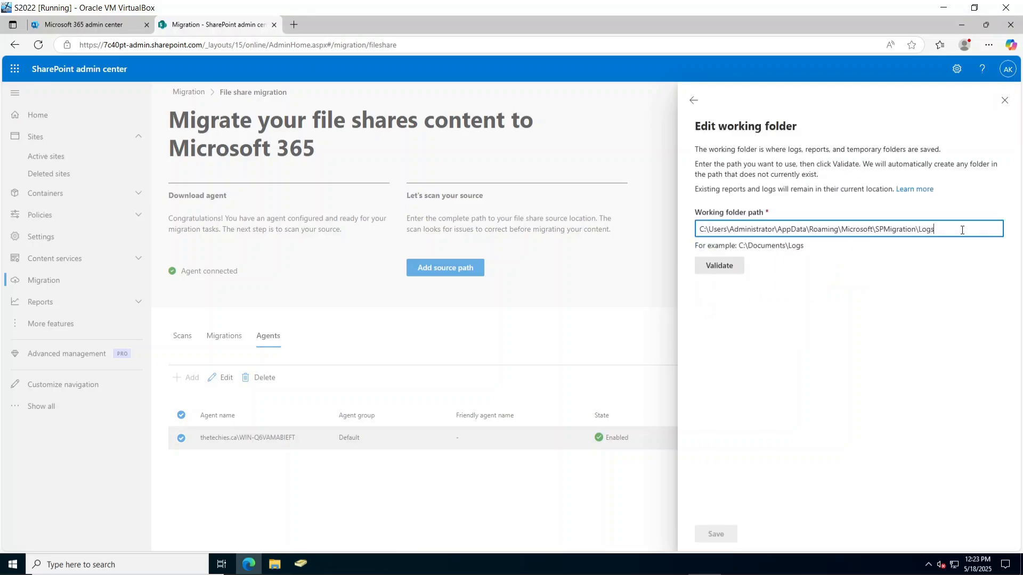
{"action": "left_click", "coordinate": [937, 230]}
{"action": "left_click_drag", "start_coordinate": [876, 234], "coordinate": [694, 236]}
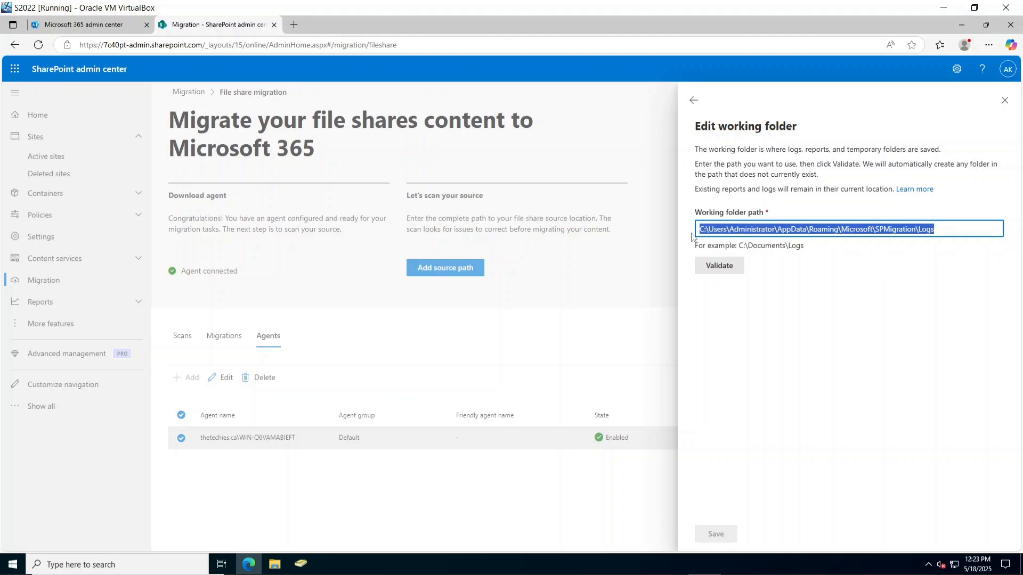
{"action": "left_click", "coordinate": [693, 100]}
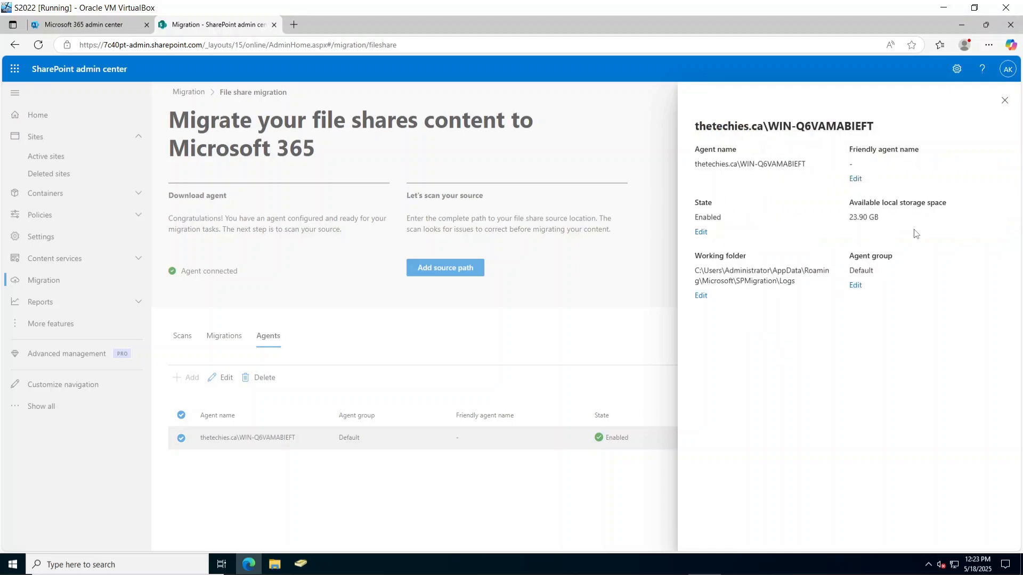
{"action": "left_click", "coordinate": [1004, 101]}
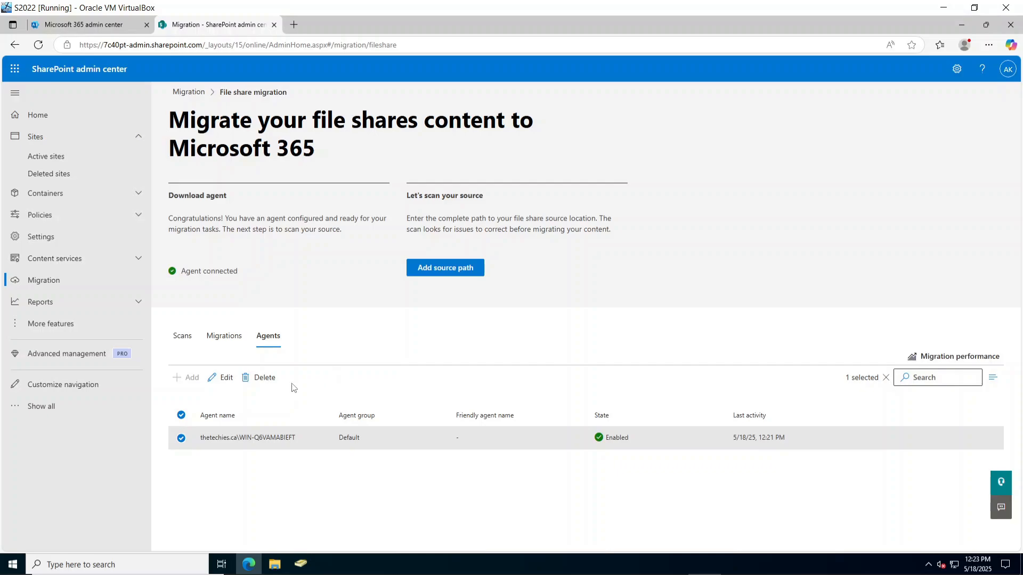
{"action": "left_click", "coordinate": [184, 341]}
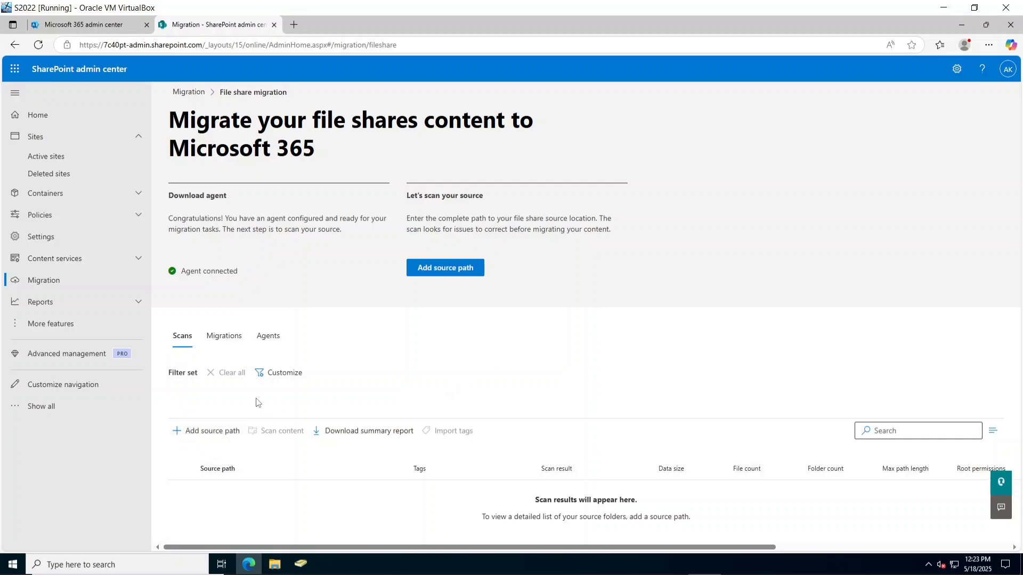
Check Test Share's subfolders on New Volume (B:) in File Explorer, then minimize it.
{"action": "left_click", "coordinate": [275, 565]}
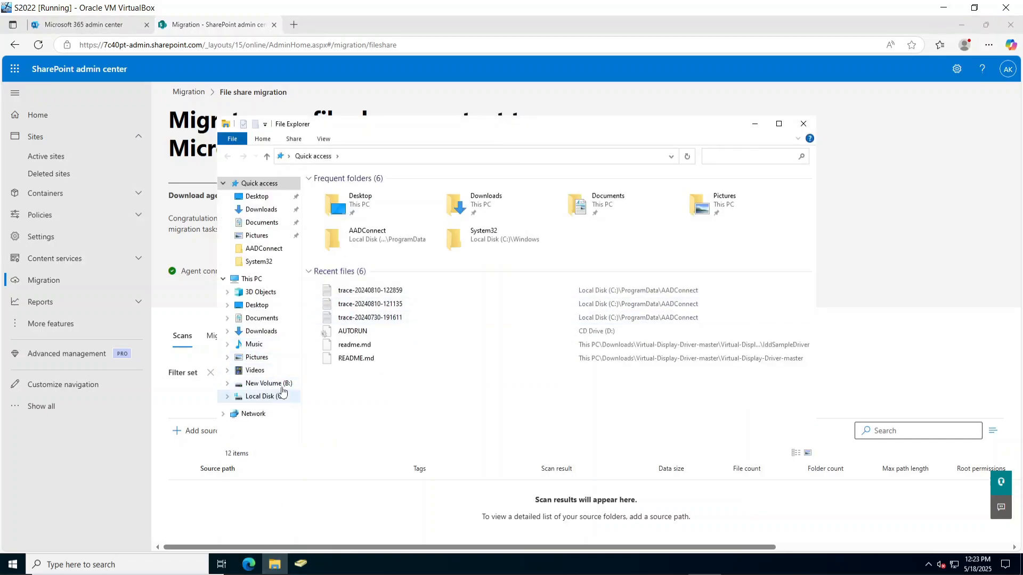
{"action": "left_click", "coordinate": [270, 384]}
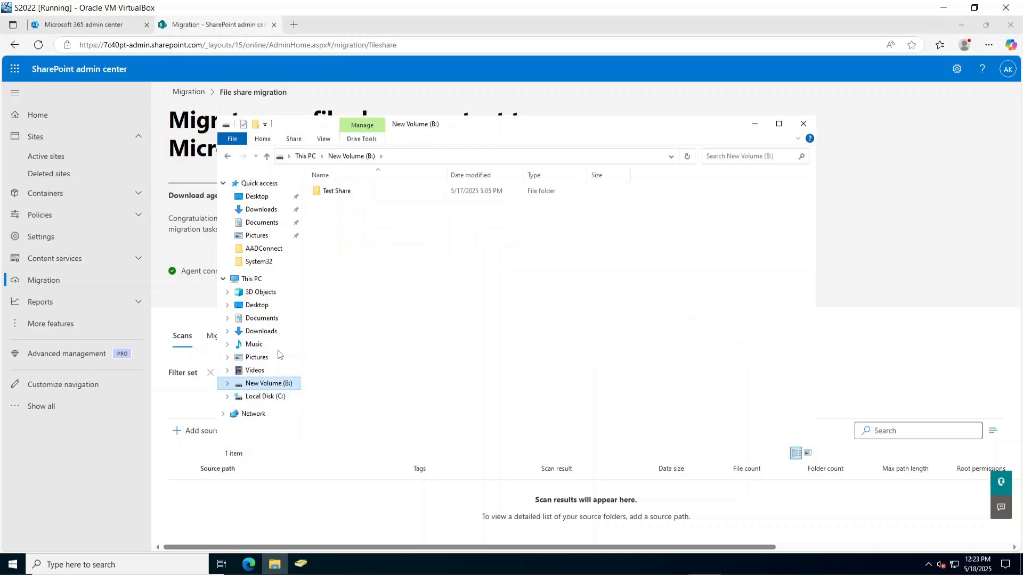
{"action": "left_click", "coordinate": [354, 195]}
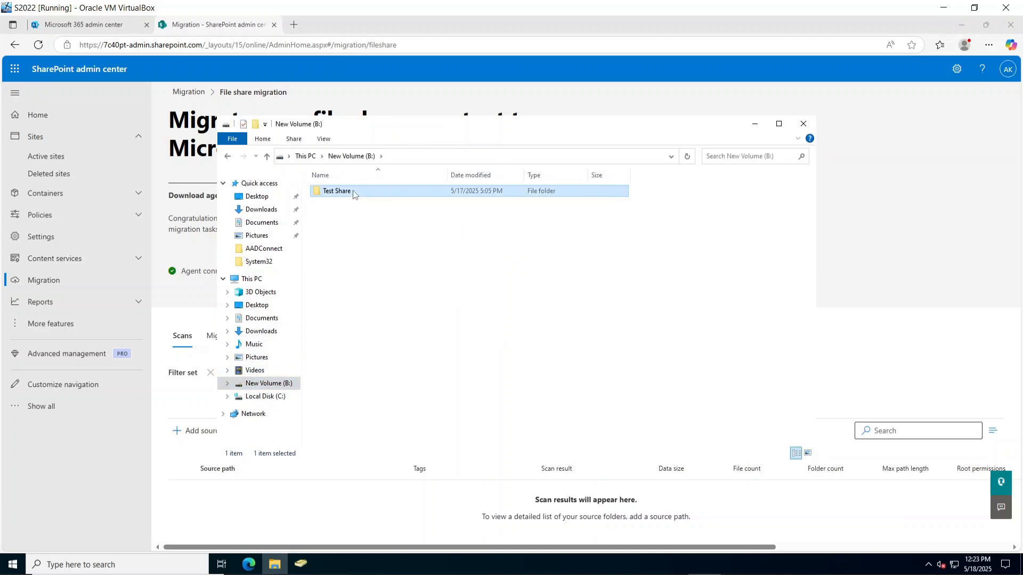
{"action": "double_click", "coordinate": [355, 194]}
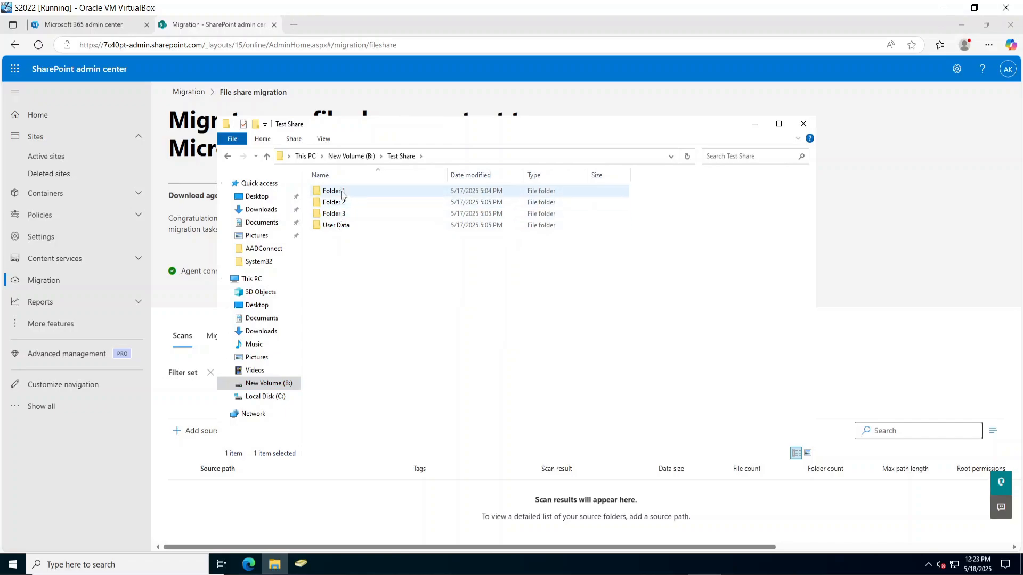
{"action": "left_click", "coordinate": [335, 228]}
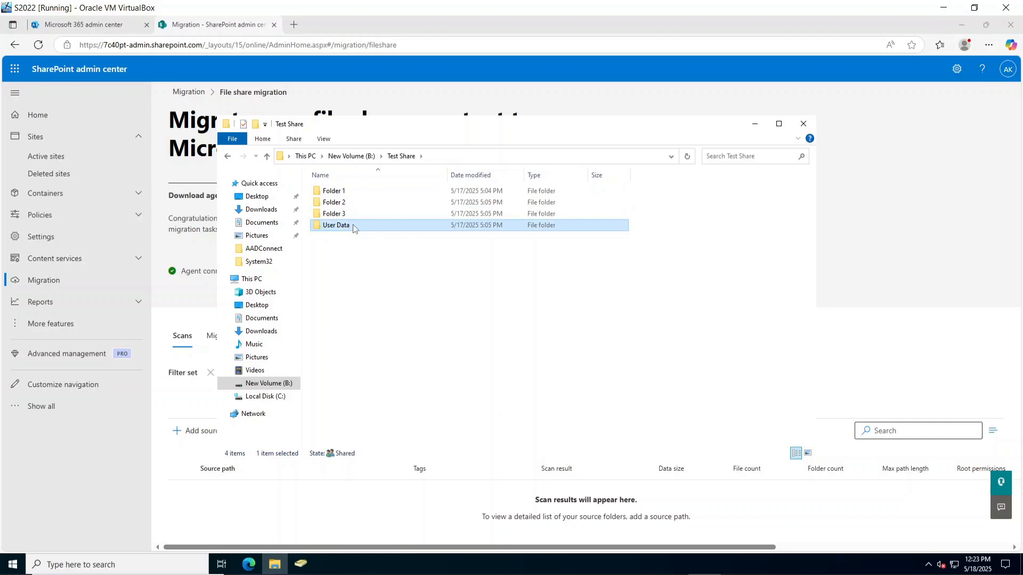
{"action": "left_click", "coordinate": [755, 128]}
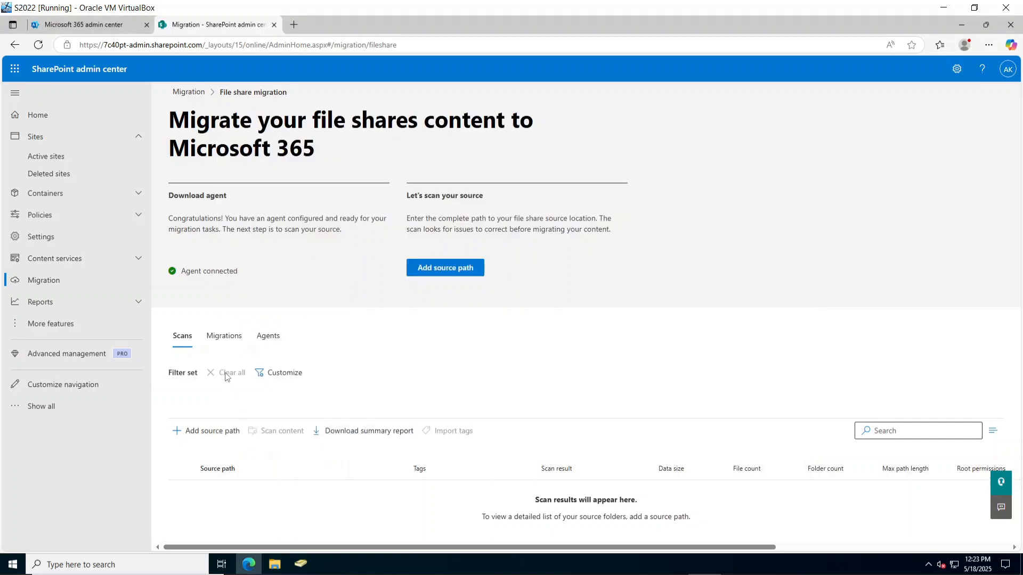
Open Add source paths with 'Specify a single source path' and focus the empty path field.
{"action": "left_click", "coordinate": [211, 435]}
{"action": "left_click", "coordinate": [740, 154]}
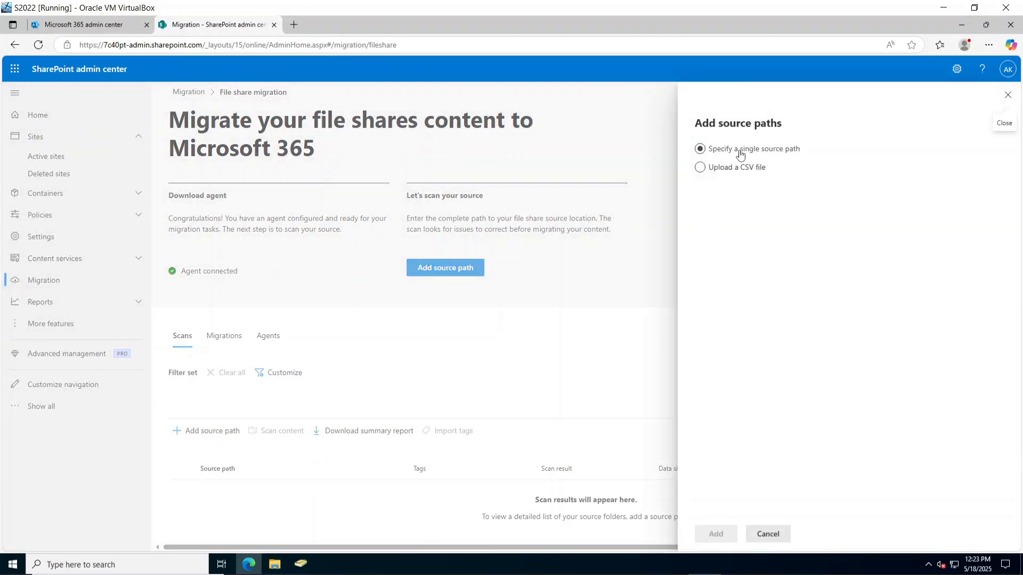
{"action": "left_click", "coordinate": [724, 175]}
{"action": "left_click", "coordinate": [728, 151]}
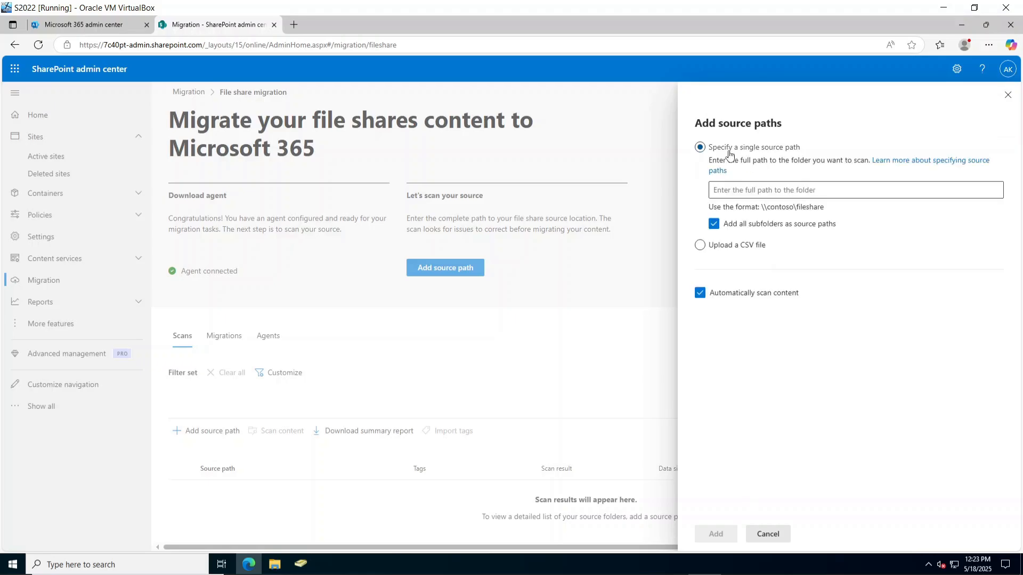
{"action": "left_click", "coordinate": [761, 192]}
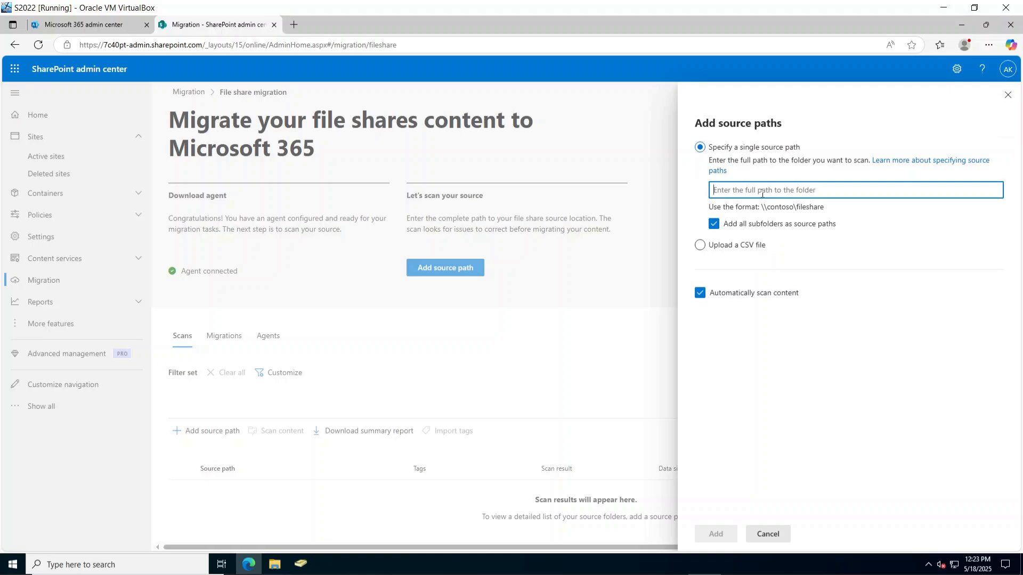
{"action": "left_click", "coordinate": [743, 225]}
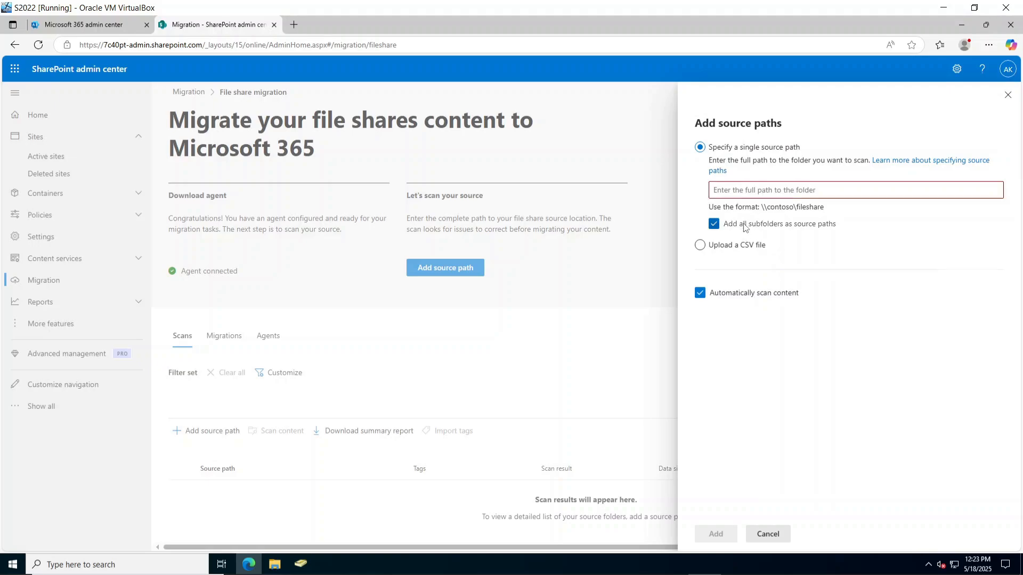
{"action": "left_click", "coordinate": [758, 193]}
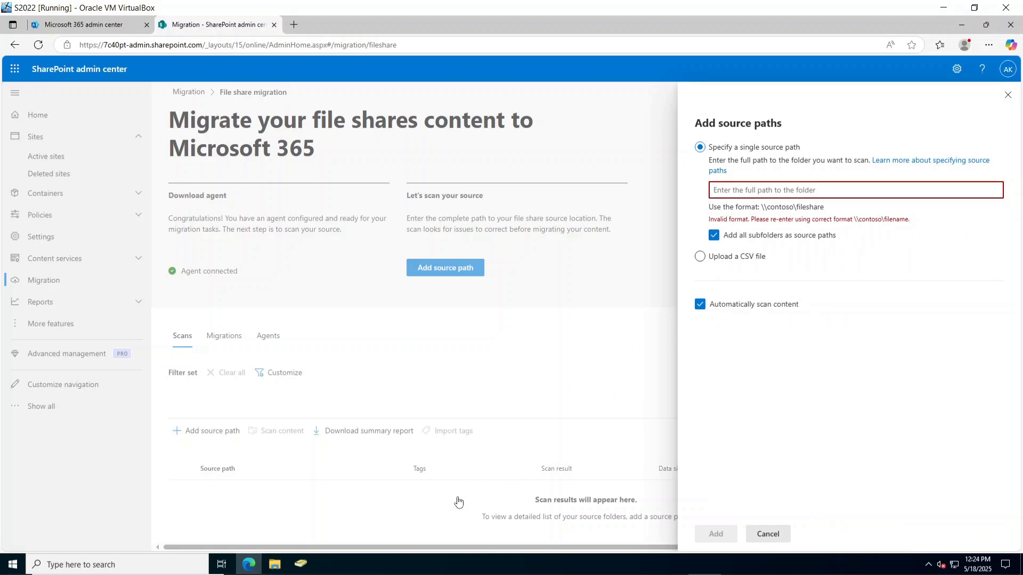
Copy Test Share's network path \\WIN-Q6VAMABIEFT\Test Share from its Sharing properties into the source path field.
{"action": "left_click", "coordinate": [274, 564]}
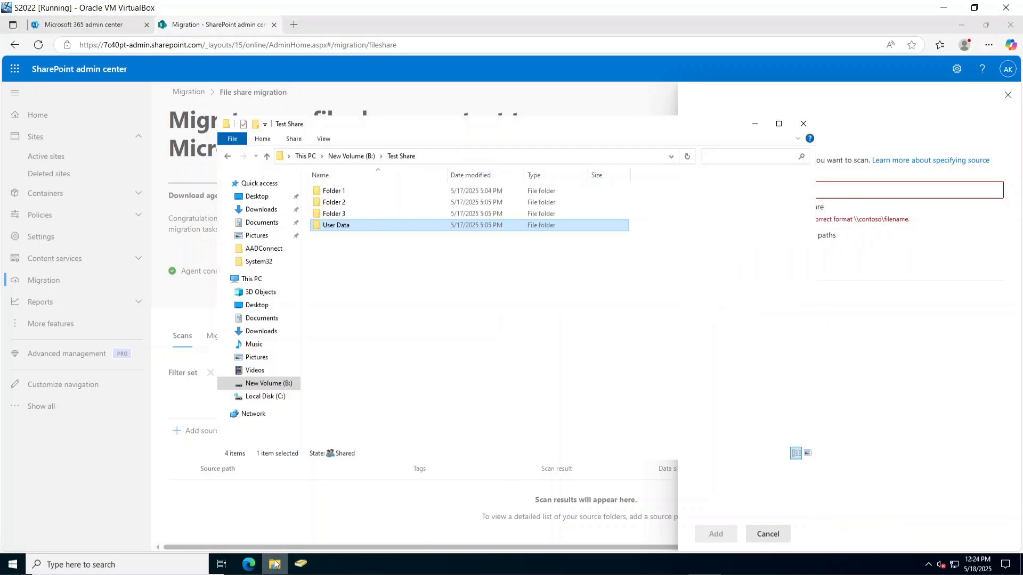
{"action": "left_click", "coordinate": [267, 156]}
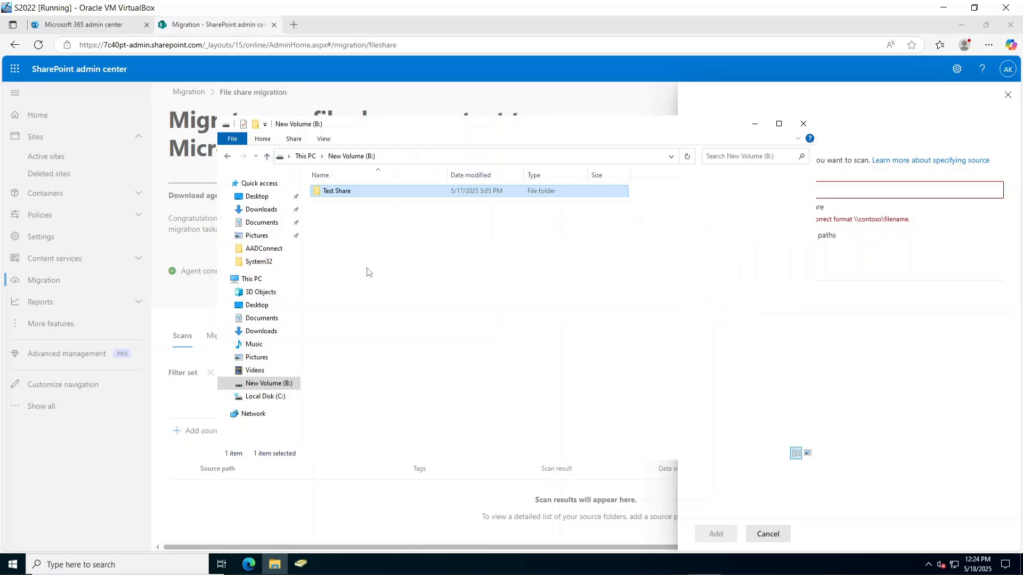
{"action": "right_click", "coordinate": [358, 198]}
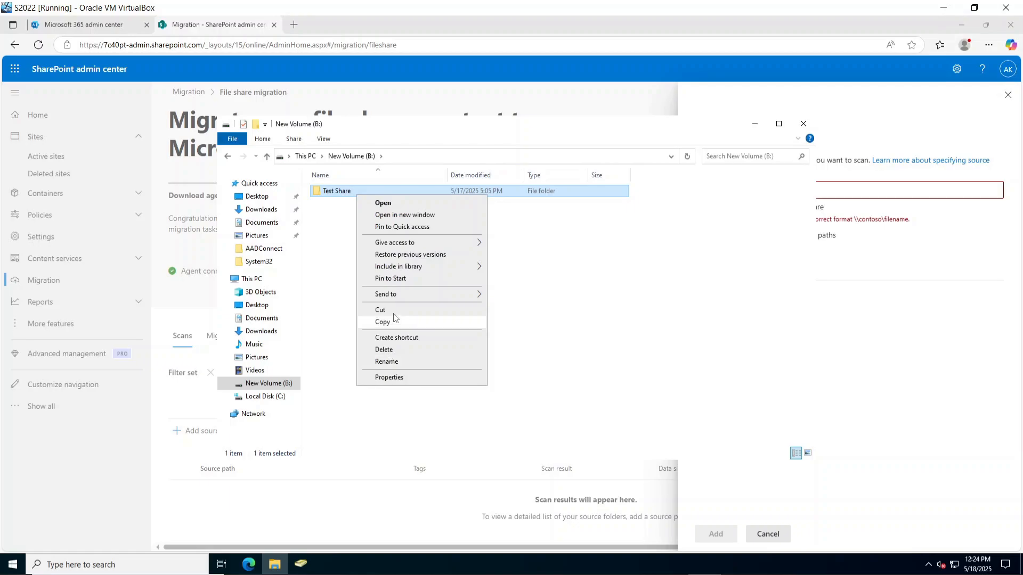
{"action": "left_click", "coordinate": [389, 377]}
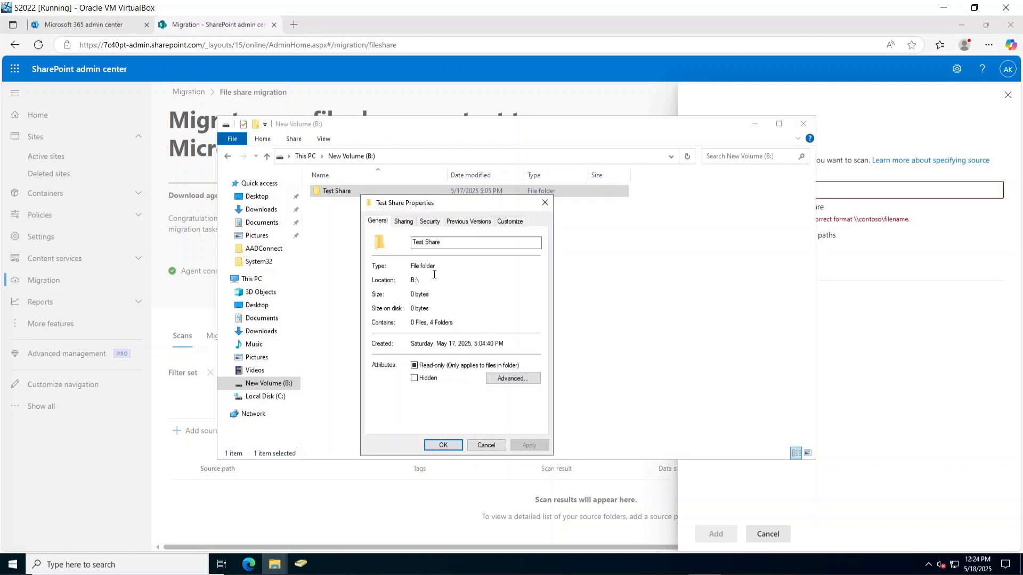
{"action": "left_click", "coordinate": [404, 221]}
{"action": "double_click", "coordinate": [402, 279]}
{"action": "left_click", "coordinate": [402, 279]}
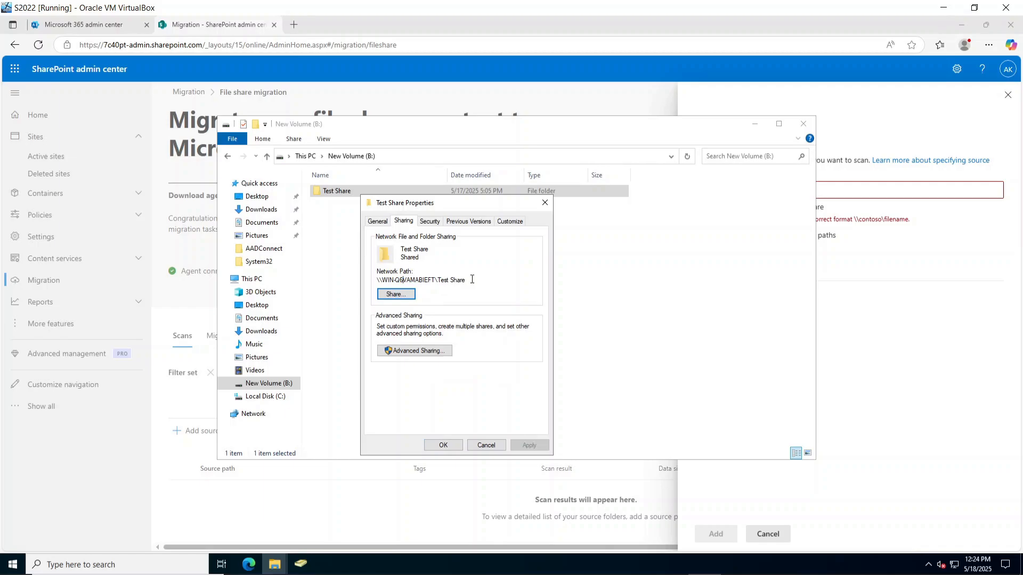
{"action": "left_click_drag", "start_coordinate": [472, 279], "coordinate": [343, 278]}
{"action": "key", "text": "ctrl+c"}
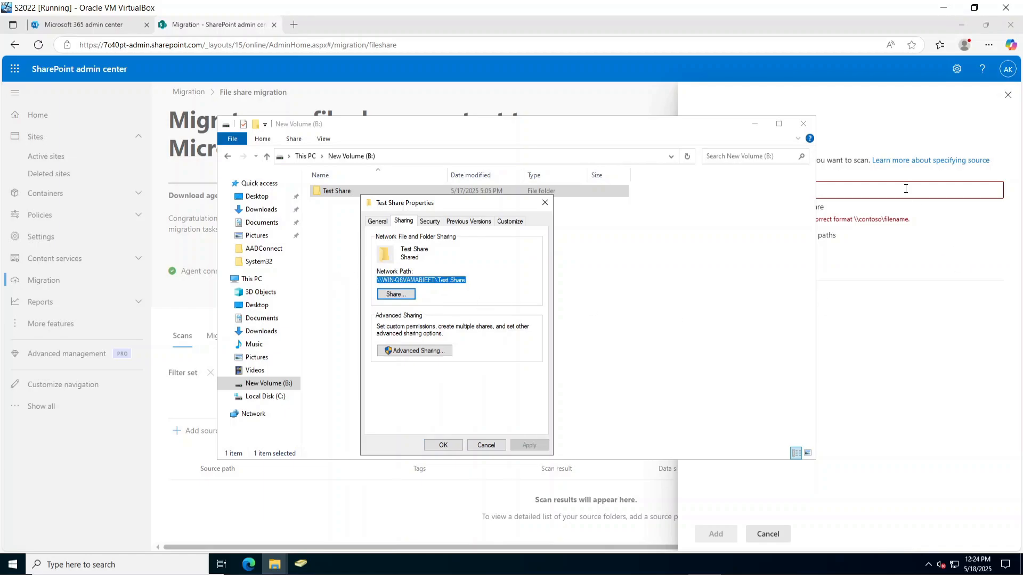
{"action": "left_click", "coordinate": [905, 190]}
{"action": "key", "text": "ctrl+v"}
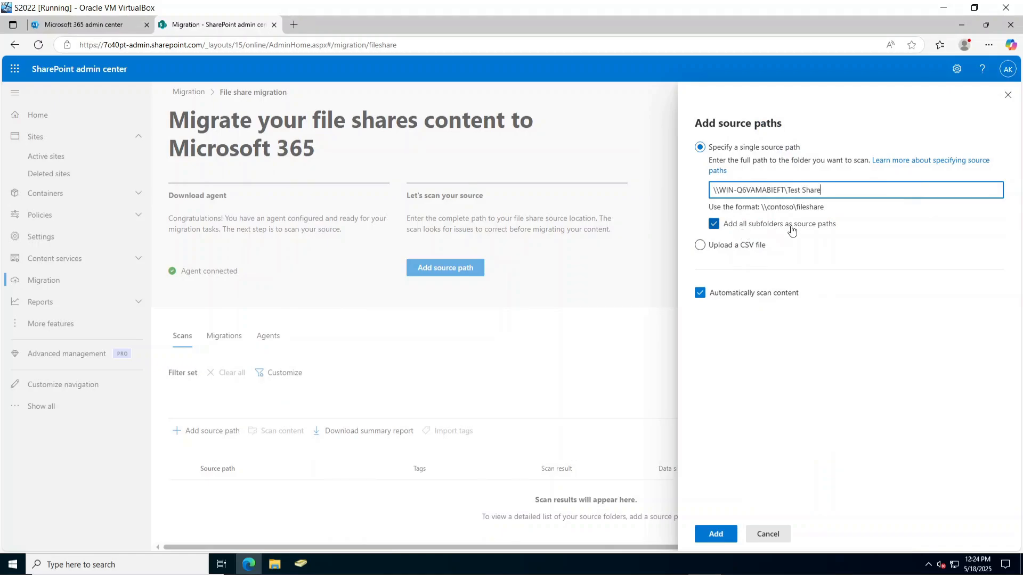
Recheck Test Share's subfolders in File Explorer and hide the window again.
{"action": "left_click", "coordinate": [275, 563]}
{"action": "left_click", "coordinate": [259, 539]}
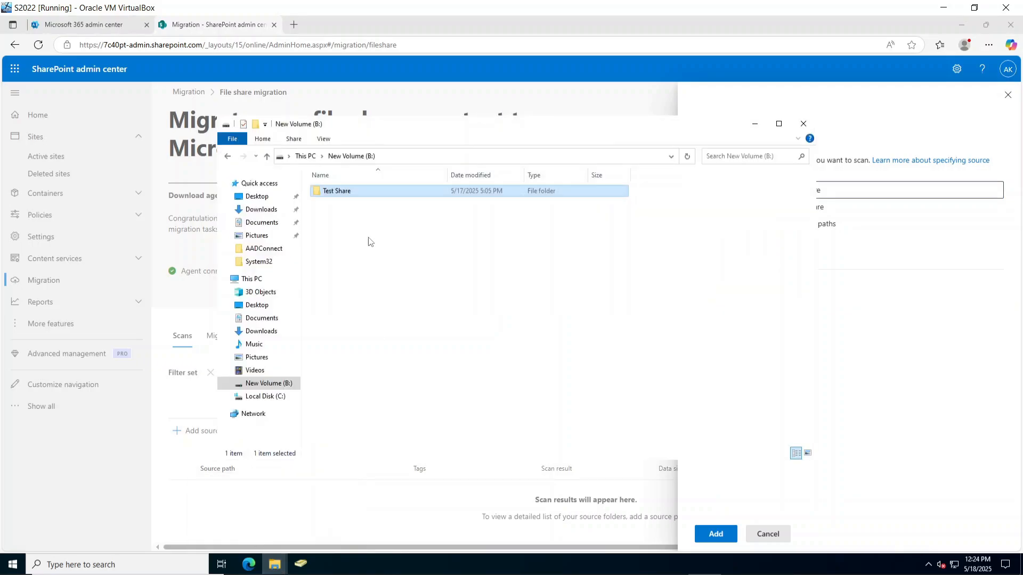
{"action": "double_click", "coordinate": [359, 196]}
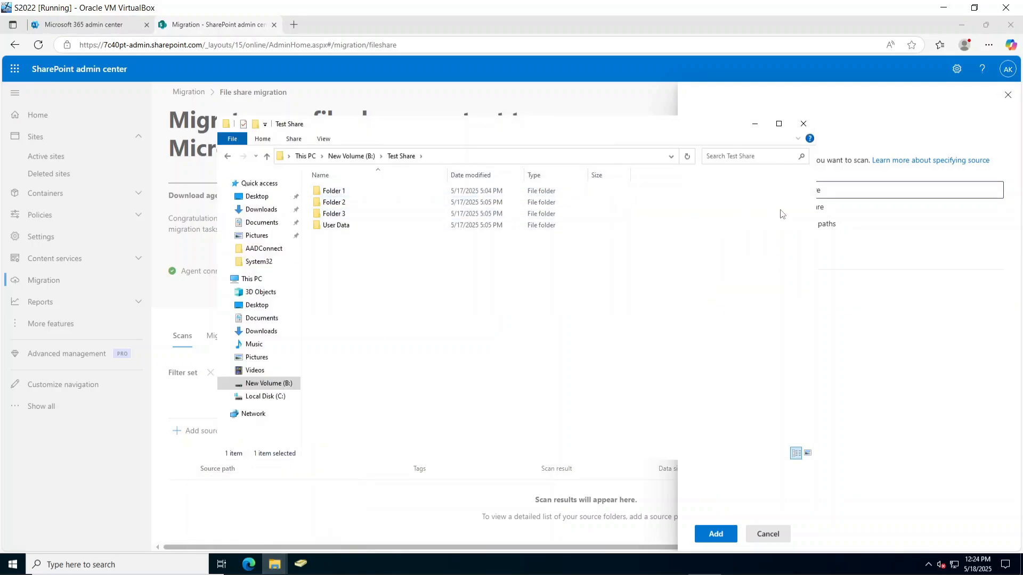
{"action": "left_click", "coordinate": [753, 124]}
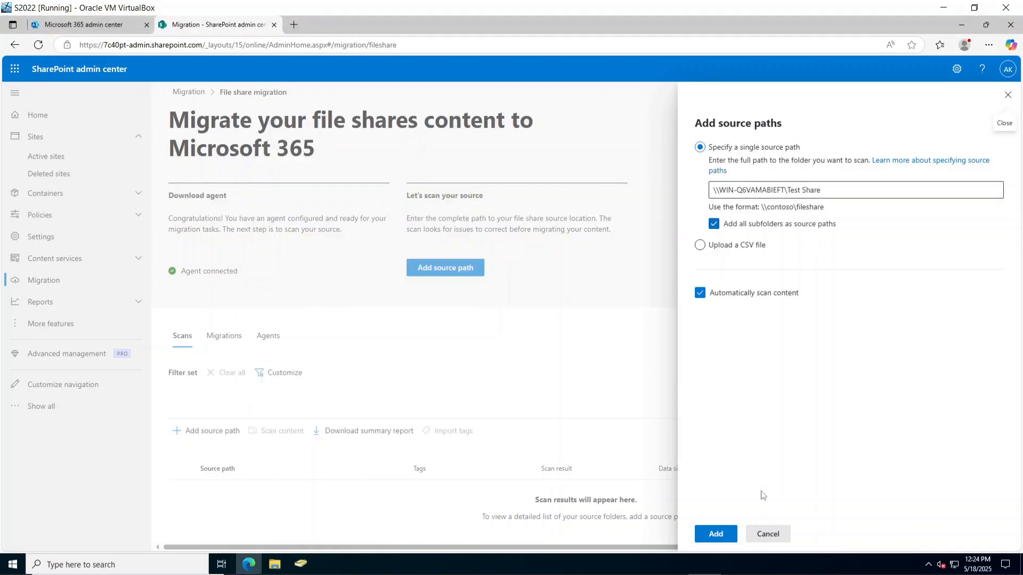
Add the Test Share source path and review the Folder 1, 2, 3 and User Data rows.
{"action": "left_click", "coordinate": [715, 534]}
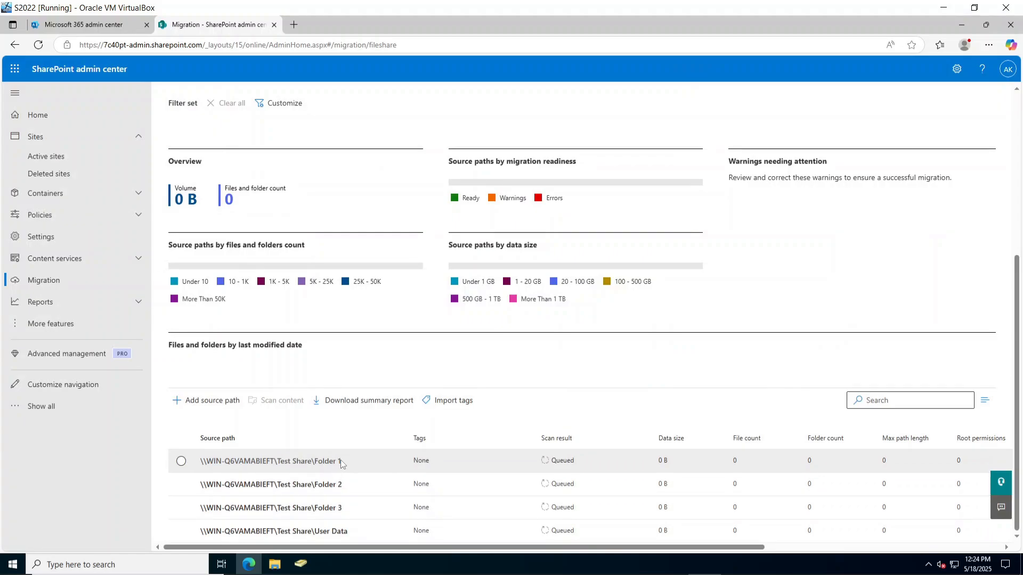
{"action": "left_click", "coordinate": [312, 512]}
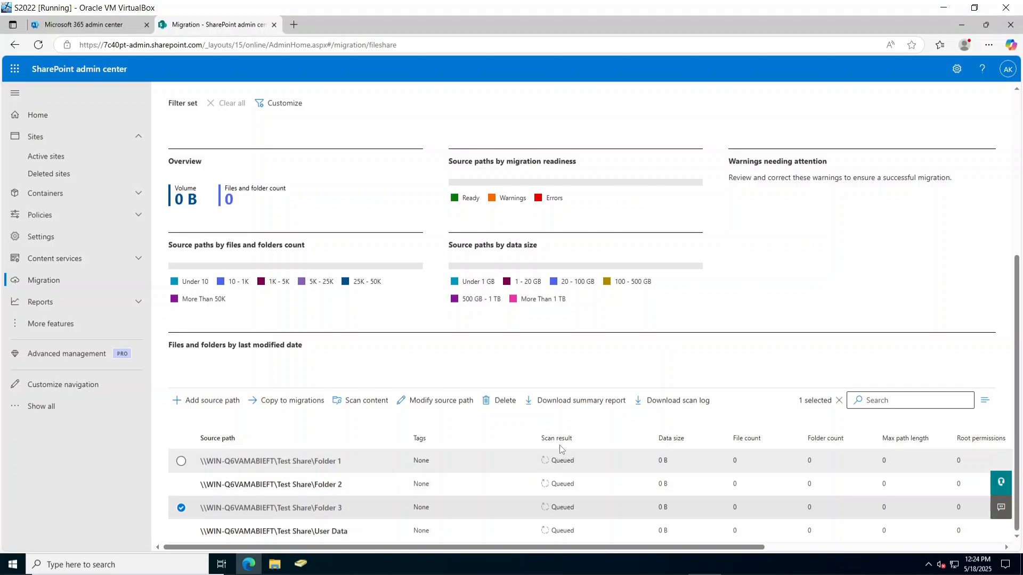
{"action": "left_click", "coordinate": [567, 468]}
{"action": "left_click", "coordinate": [567, 486]}
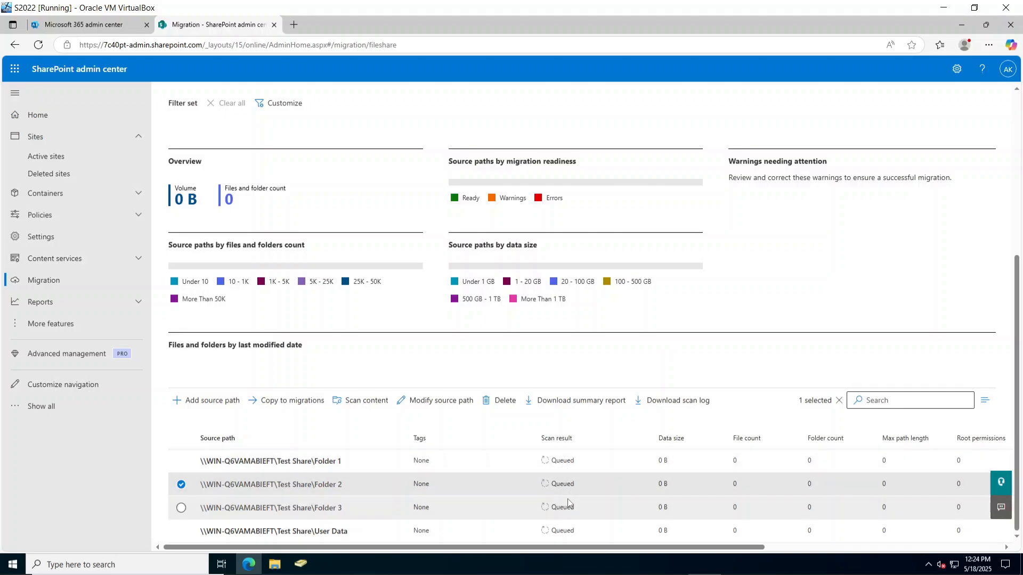
{"action": "left_click", "coordinate": [566, 509]}
{"action": "left_click", "coordinate": [568, 530]}
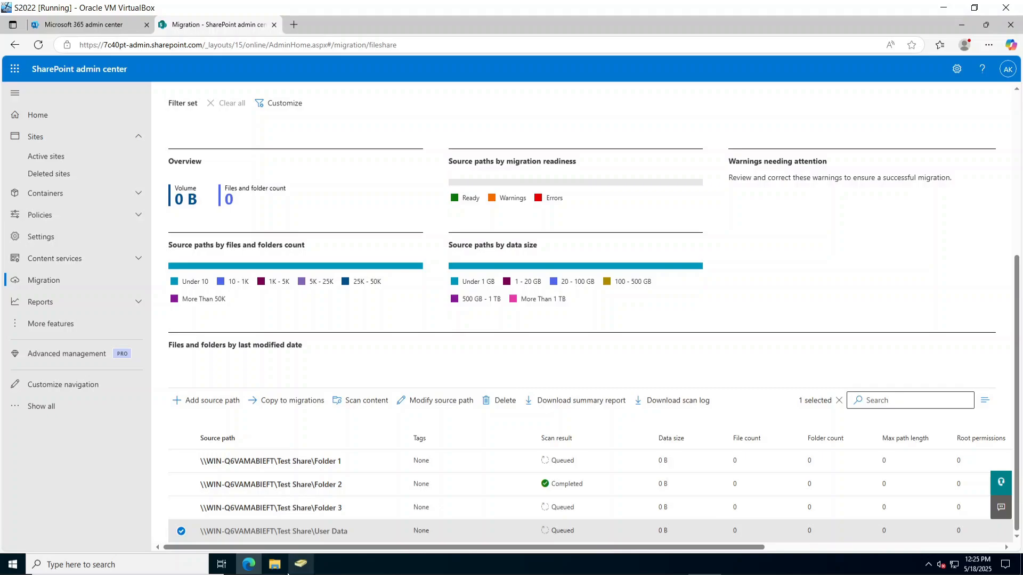
Look inside Folder 1 in File Explorer, then hide the window.
{"action": "mouse_move", "coordinate": [275, 564]}
{"action": "left_click", "coordinate": [283, 516]}
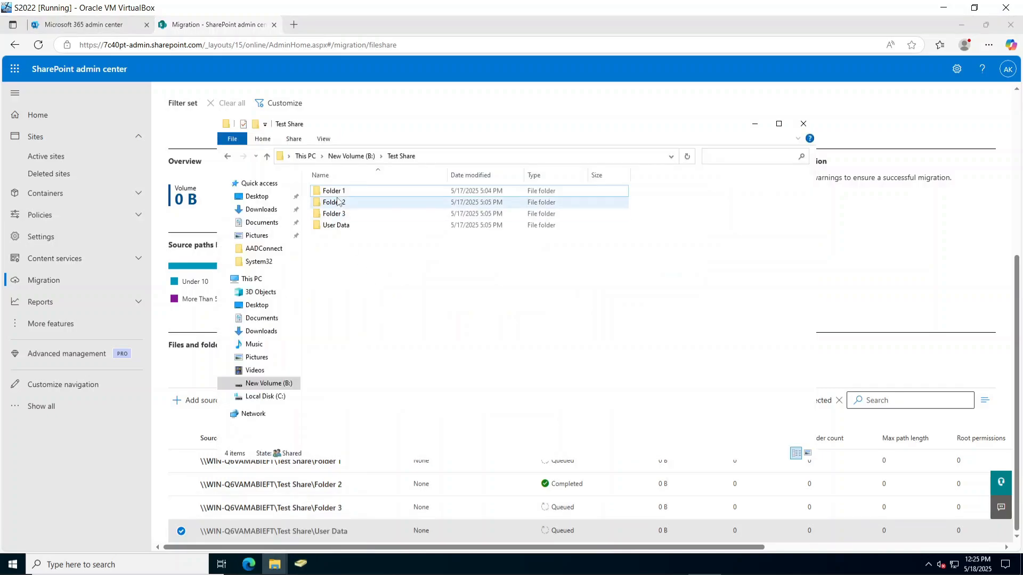
{"action": "double_click", "coordinate": [328, 192]}
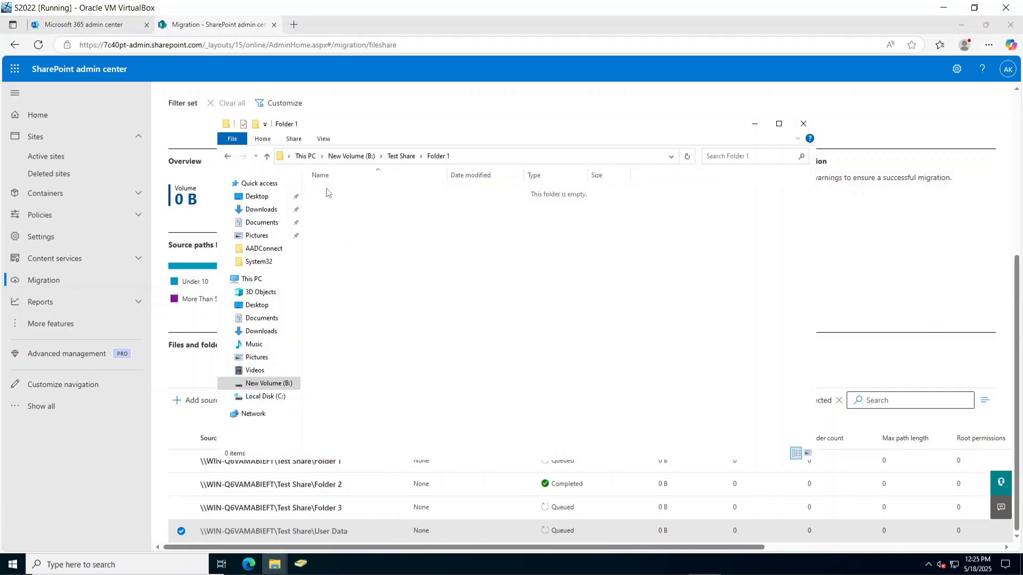
{"action": "left_click", "coordinate": [755, 124]}
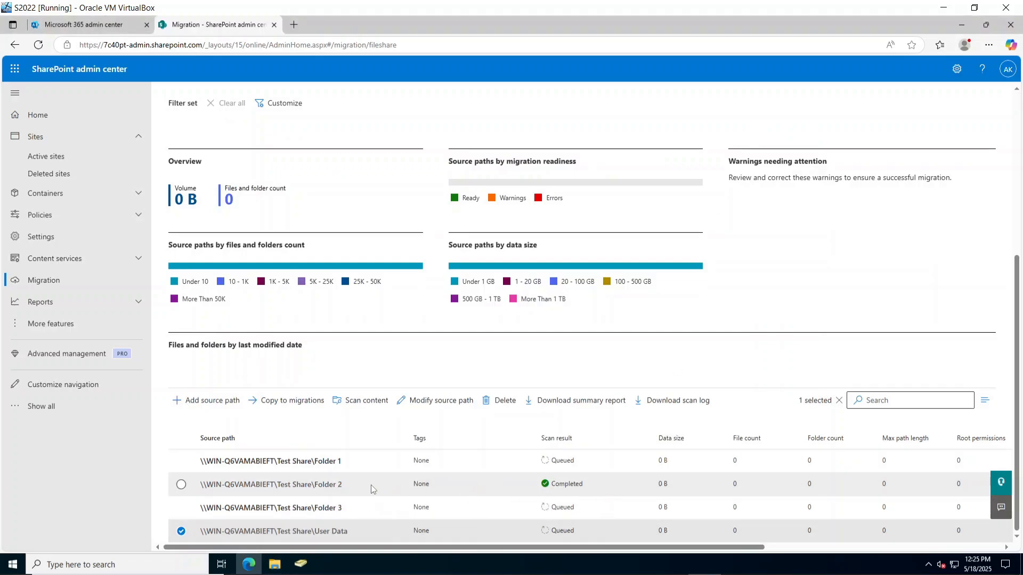
Check the Folder 2 and Folder 1 rows while the scan statuses update.
{"action": "left_click", "coordinate": [329, 492]}
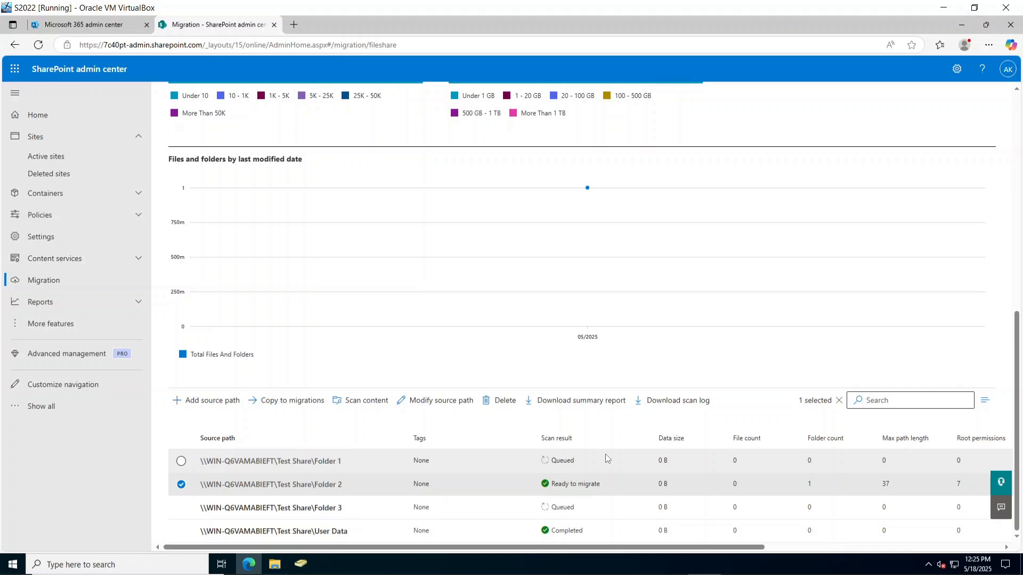
{"action": "left_click", "coordinate": [353, 467]}
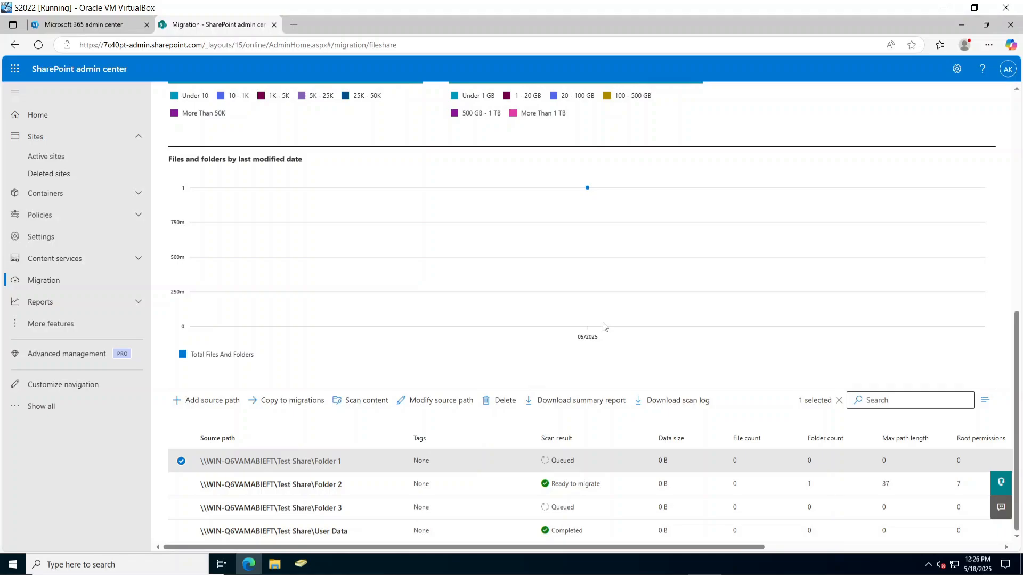
{"action": "scroll", "coordinate": [327, 518], "scroll_direction": "up", "scroll_amount": 5}
{"action": "scroll", "coordinate": [327, 518], "scroll_direction": "down", "scroll_amount": 3}
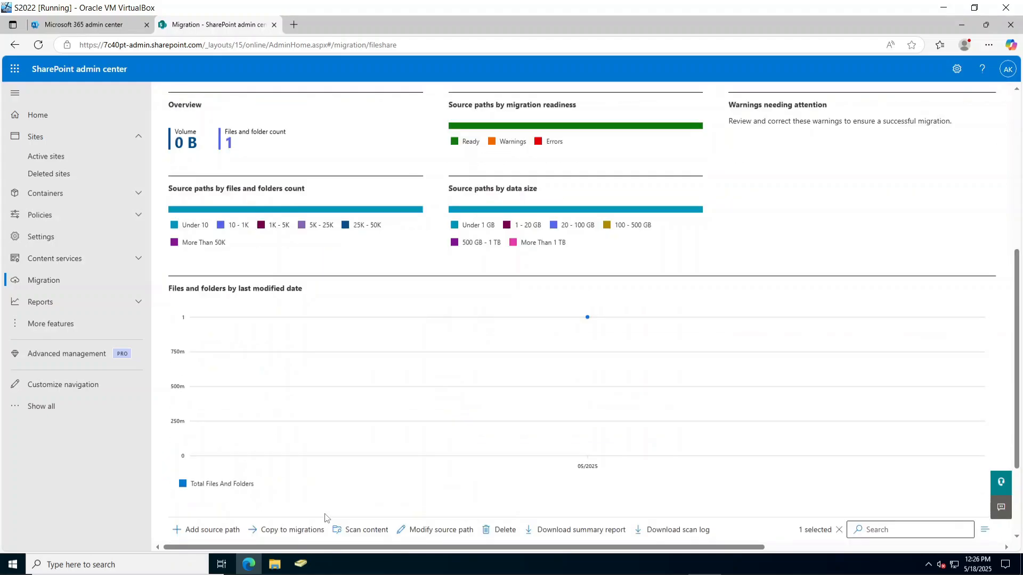
{"action": "scroll", "coordinate": [327, 518], "scroll_direction": "down", "scroll_amount": 2}
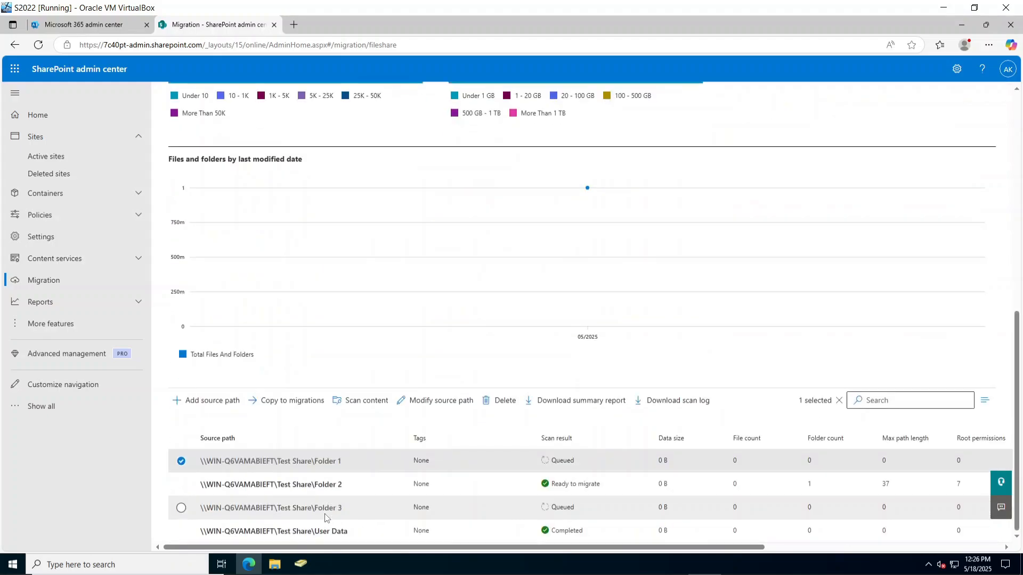
Reload the scans, tick Folders 1, 3 and 2, and open Active sites in a new tab.
{"action": "left_click", "coordinate": [45, 49]}
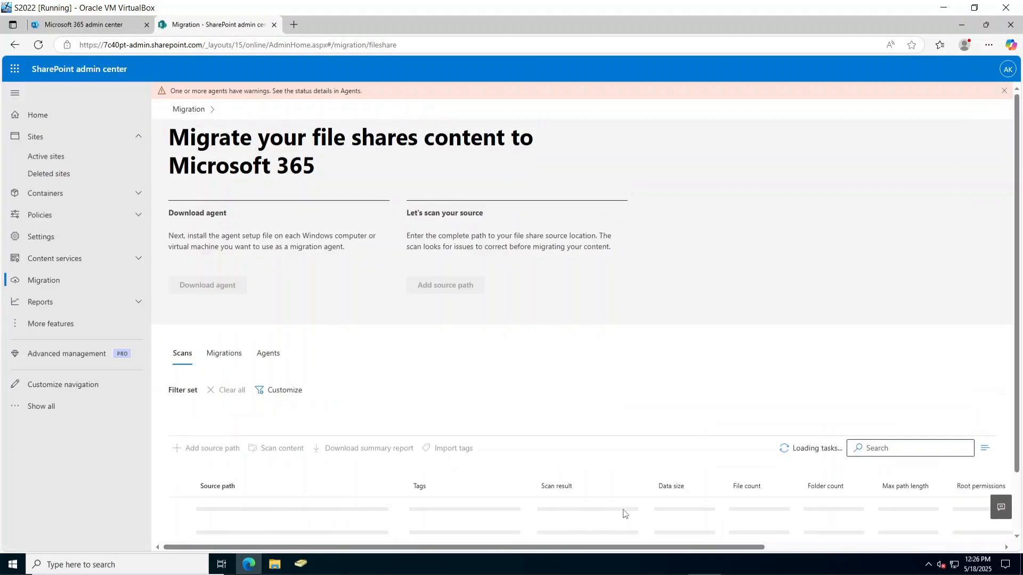
{"action": "scroll", "coordinate": [625, 514], "scroll_direction": "down", "scroll_amount": 3}
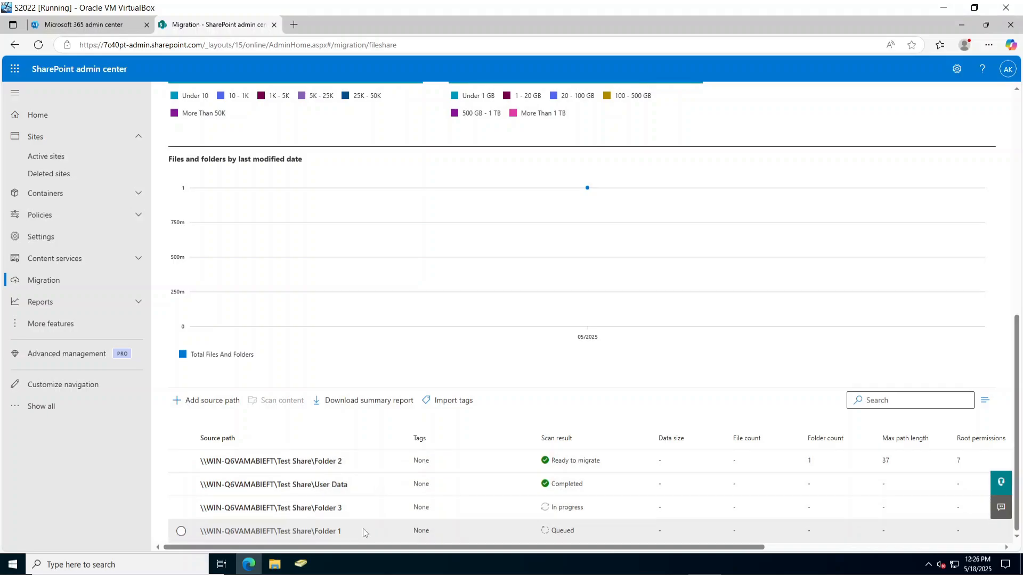
{"action": "left_click", "coordinate": [181, 531]}
{"action": "left_click", "coordinate": [181, 508]}
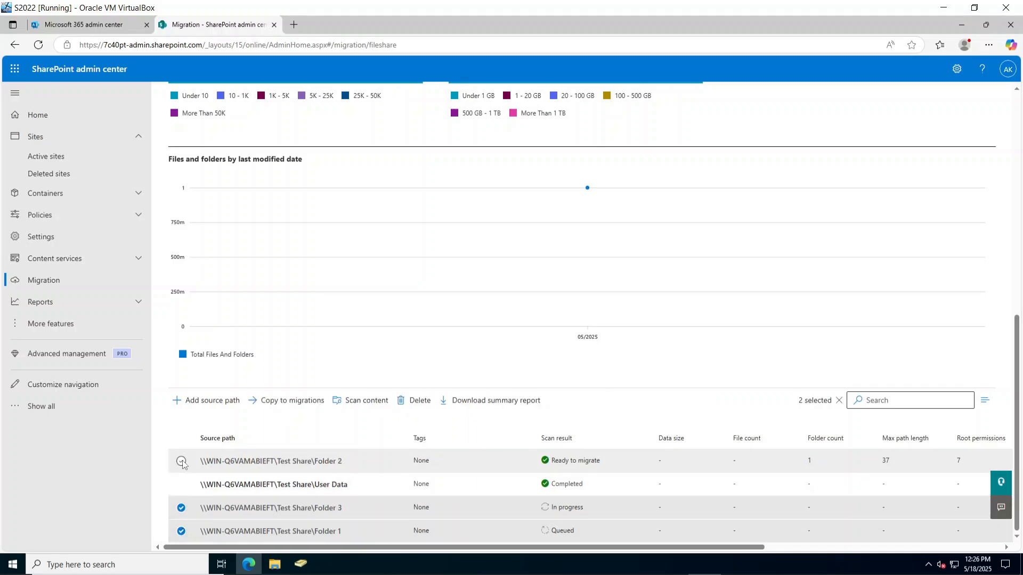
{"action": "left_click", "coordinate": [181, 461]}
{"action": "middle_click", "coordinate": [53, 161]}
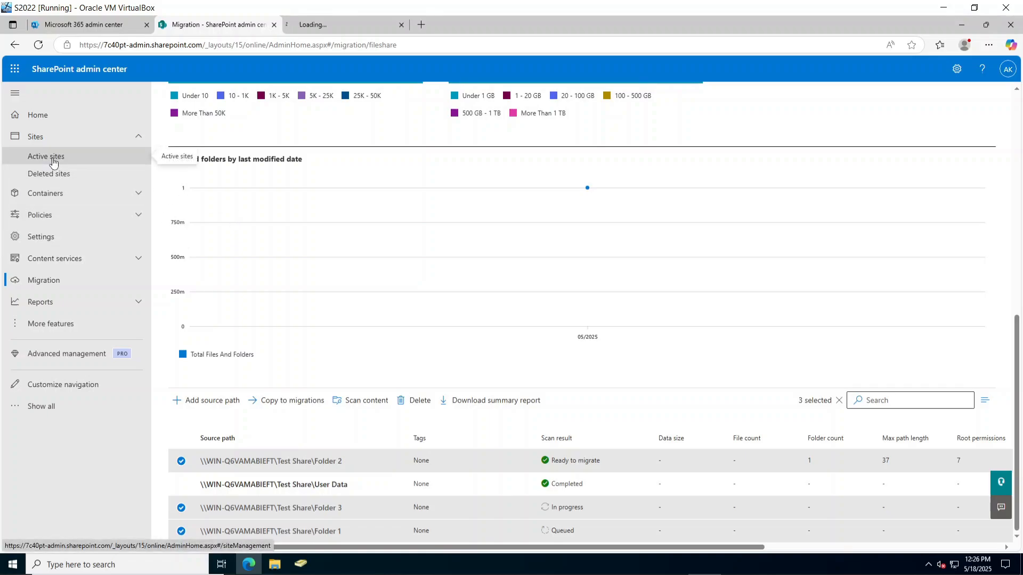
Open the test site's home page in a new tab from its Active sites site address.
{"action": "left_click", "coordinate": [336, 32]}
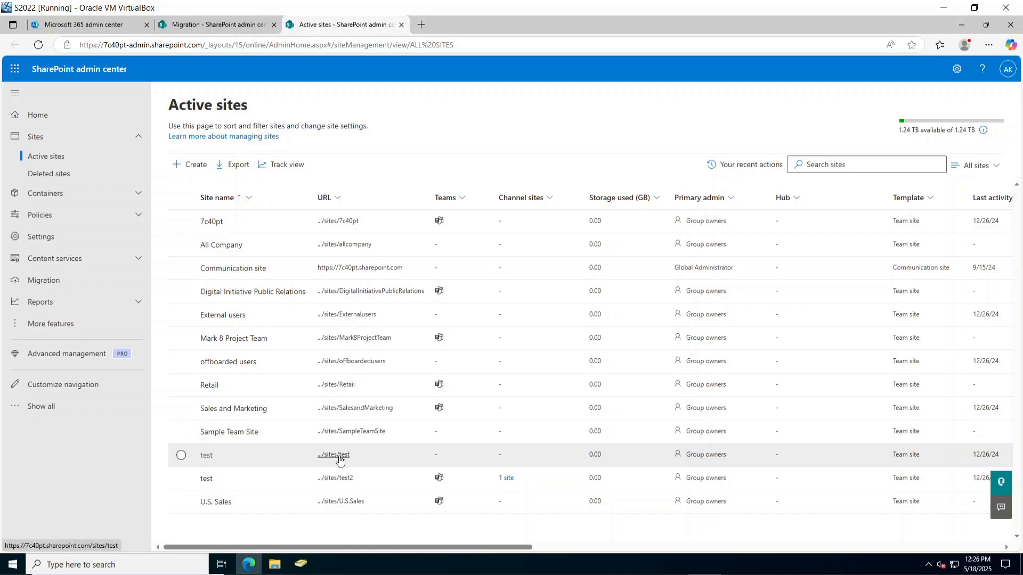
{"action": "left_click", "coordinate": [286, 455]}
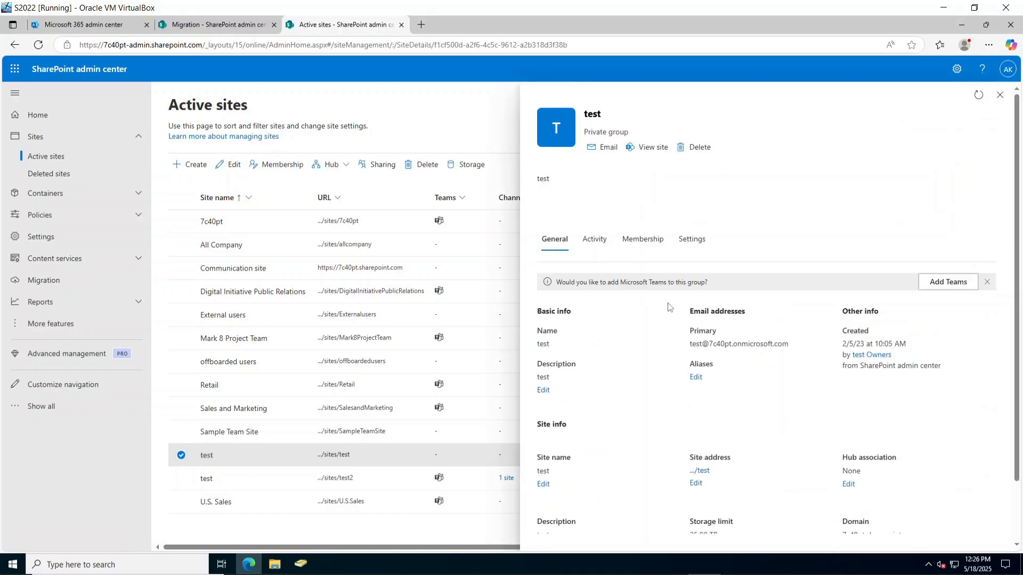
{"action": "scroll", "coordinate": [739, 495], "scroll_direction": "down", "scroll_amount": 2}
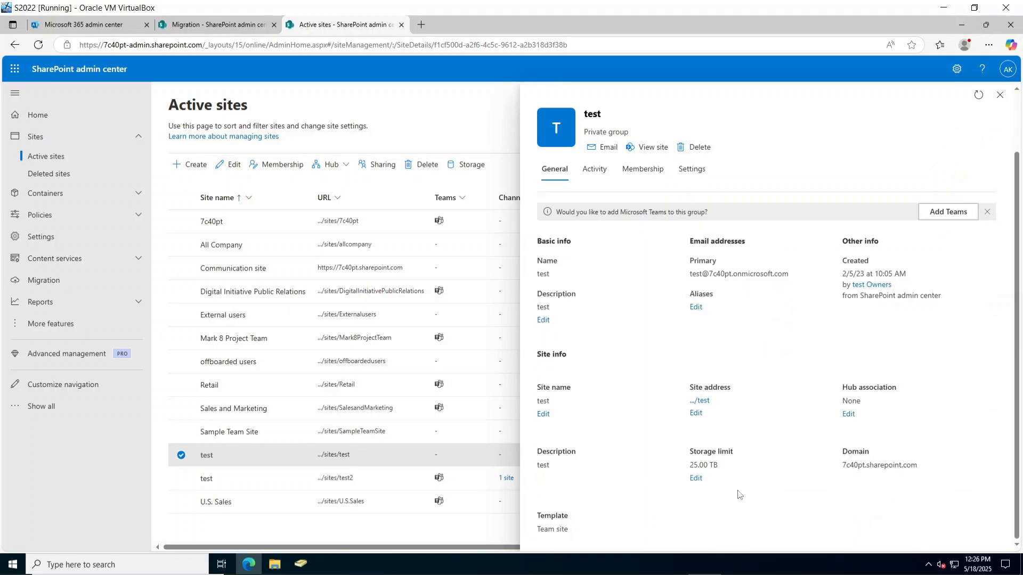
{"action": "right_click", "coordinate": [703, 401]}
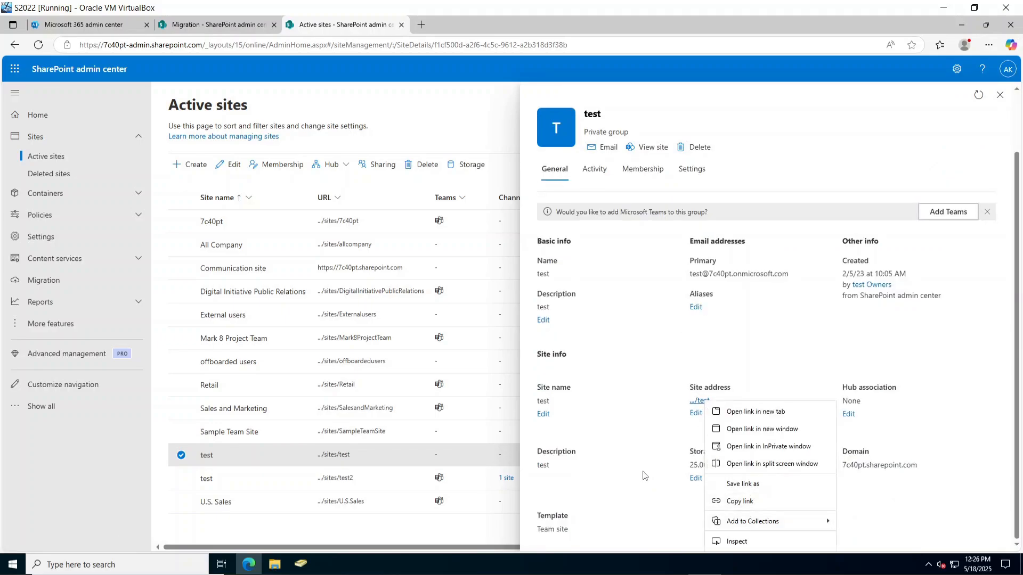
{"action": "left_click", "coordinate": [646, 474]}
{"action": "left_click", "coordinate": [703, 403]}
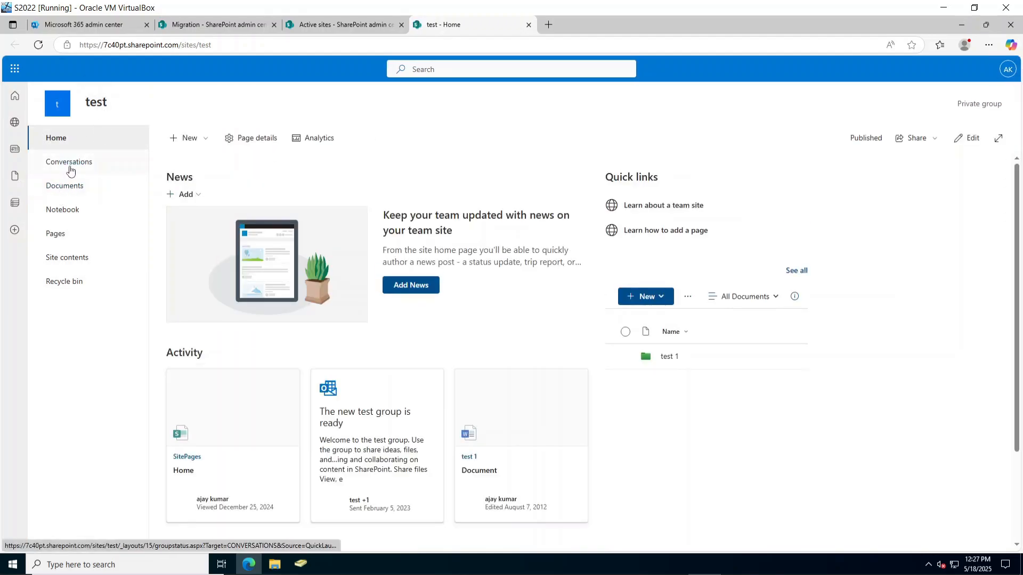
Delete the test 1 folder from the test site's Documents library, then return to migration scans.
{"action": "left_click", "coordinate": [66, 186]}
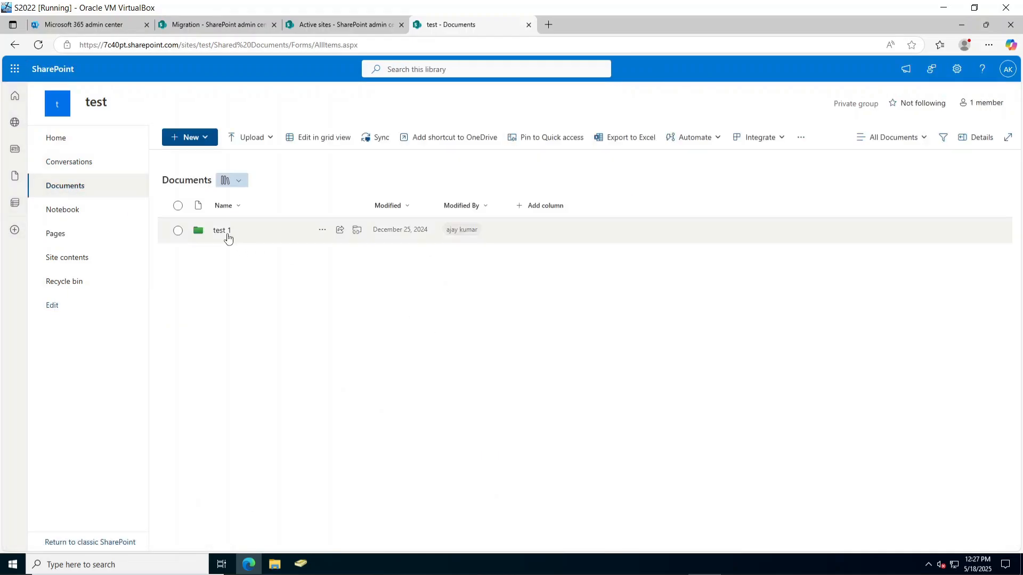
{"action": "left_click", "coordinate": [178, 230]}
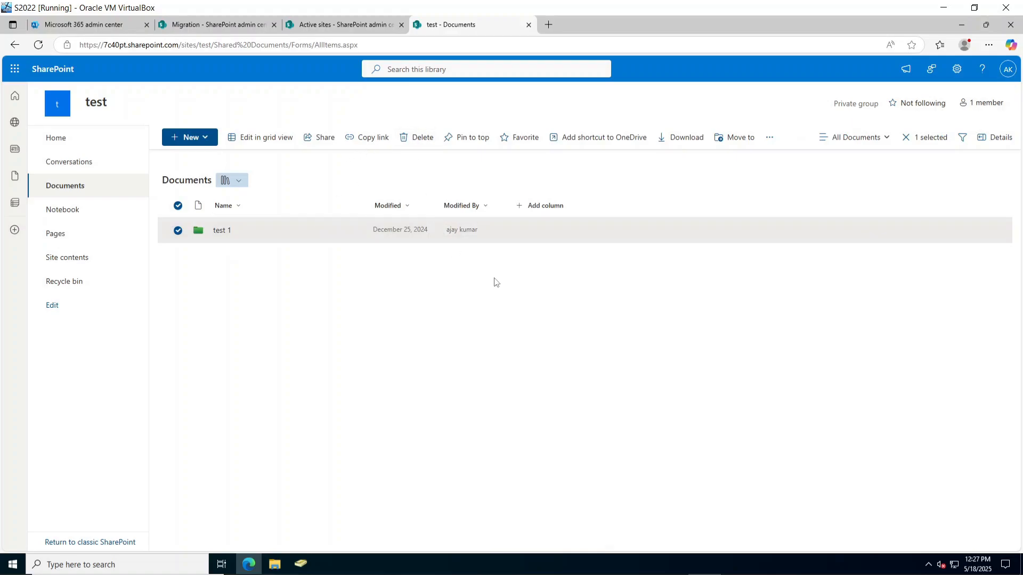
{"action": "key", "text": "Delete"}
{"action": "key", "text": "Return"}
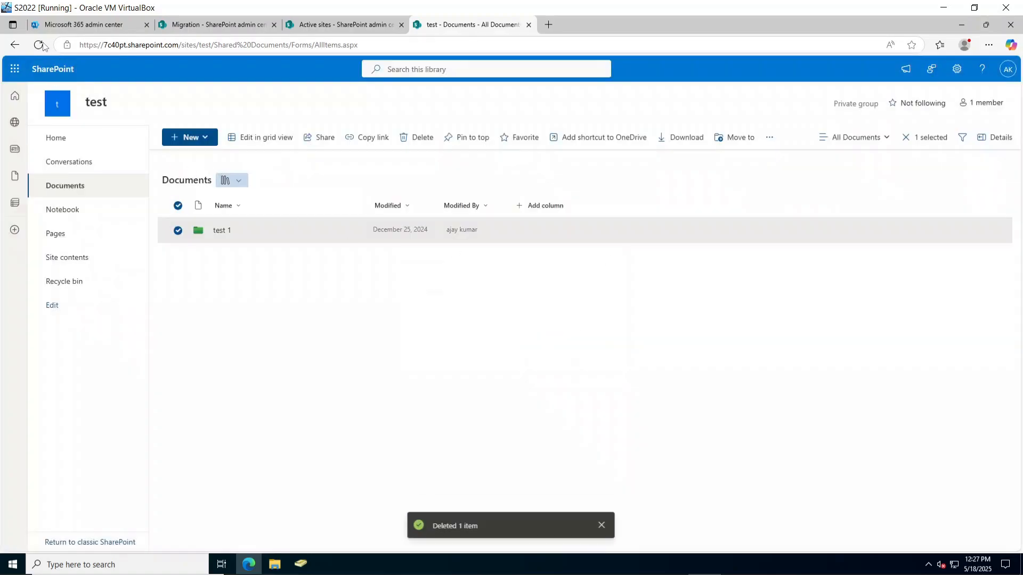
{"action": "left_click", "coordinate": [38, 45]}
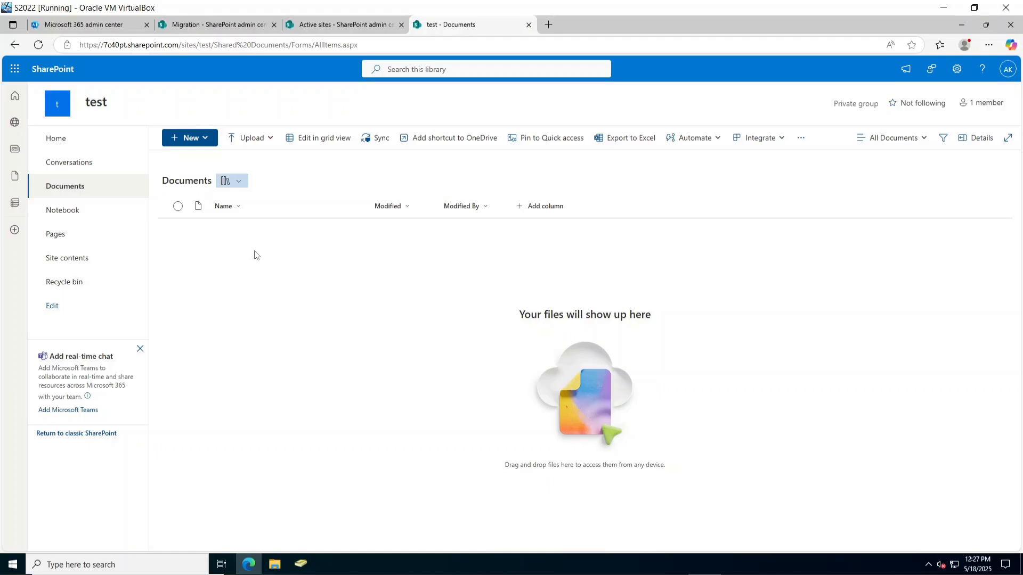
{"action": "left_click", "coordinate": [323, 25]}
{"action": "left_click", "coordinate": [232, 25]}
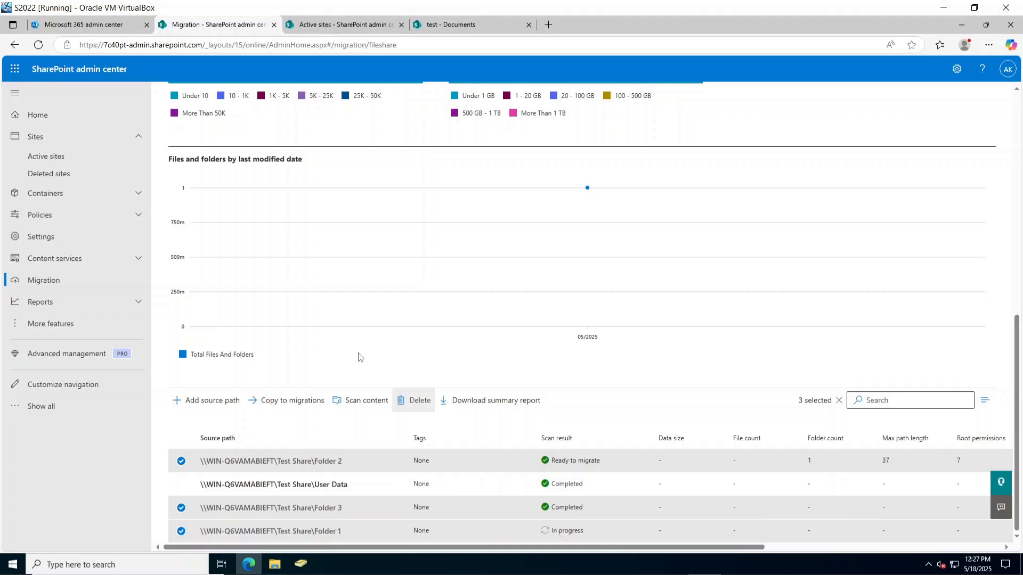
{"action": "left_click", "coordinate": [560, 536]}
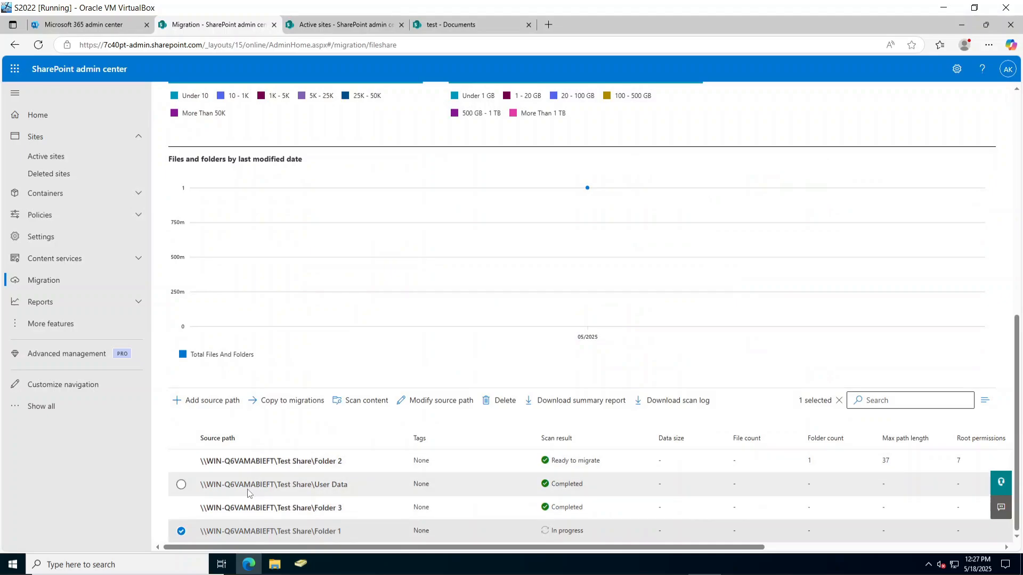
{"action": "scroll", "coordinate": [247, 490], "scroll_direction": "up", "scroll_amount": 6}
{"action": "scroll", "coordinate": [247, 490], "scroll_direction": "up", "scroll_amount": 3}
{"action": "left_click", "coordinate": [219, 356]}
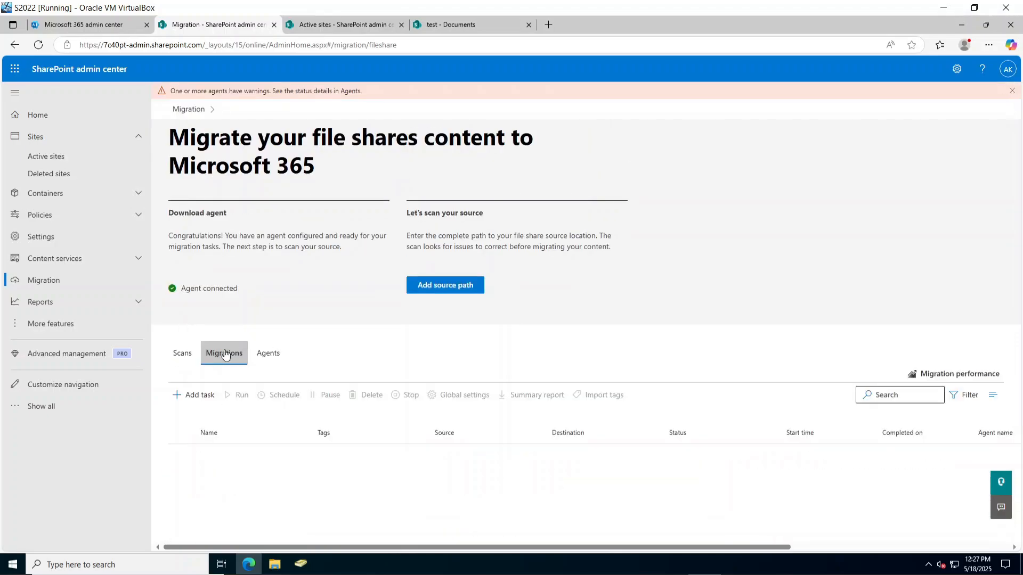
{"action": "left_click", "coordinate": [180, 355]}
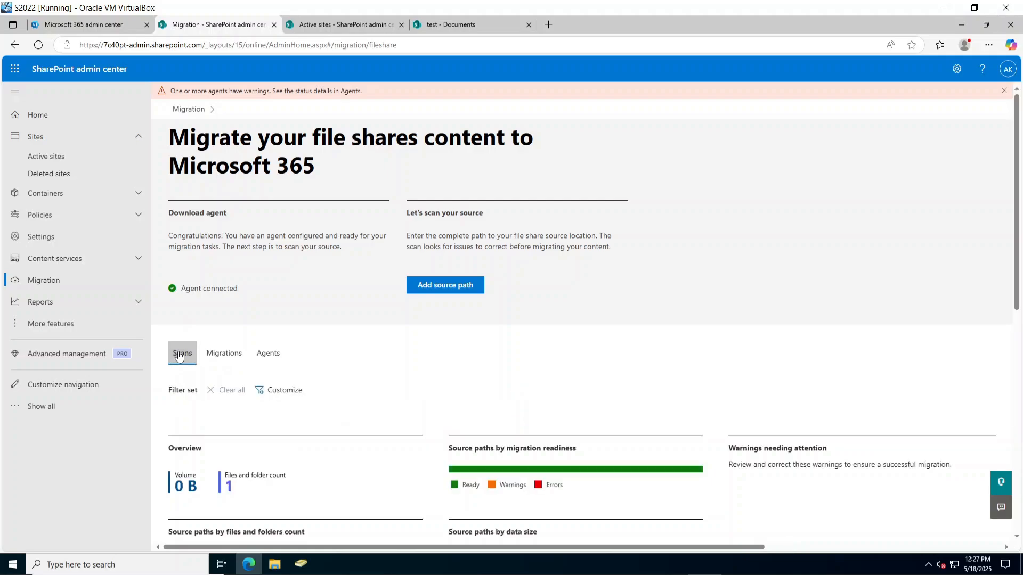
{"action": "scroll", "coordinate": [245, 500], "scroll_direction": "down", "scroll_amount": 9}
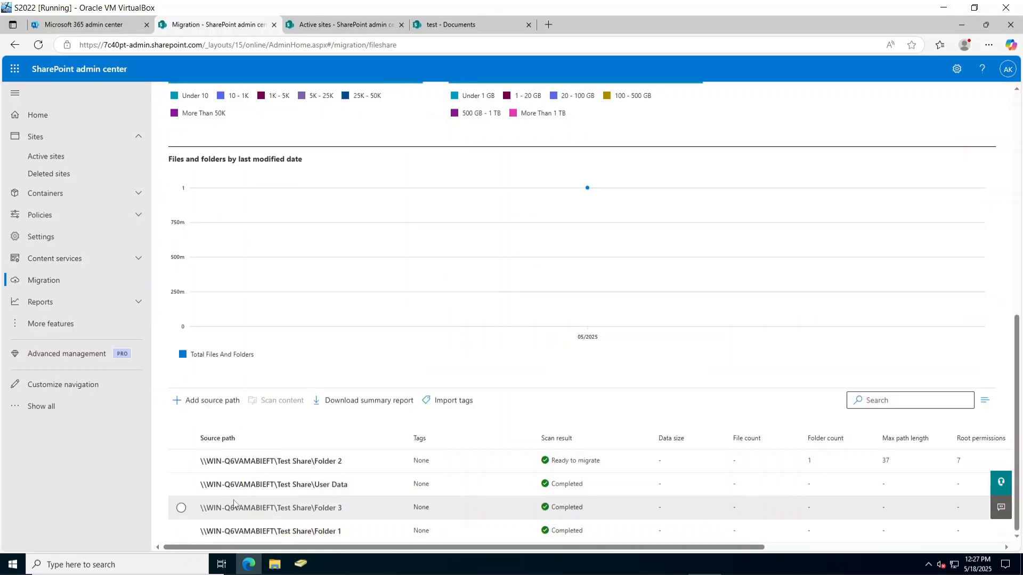
{"action": "scroll", "coordinate": [245, 501], "scroll_direction": "up", "scroll_amount": 10}
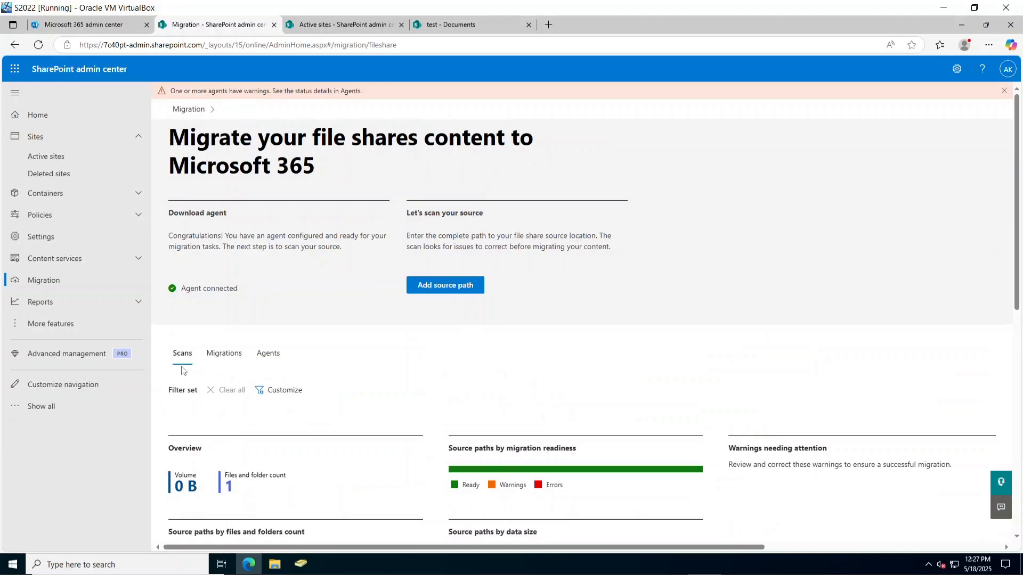
{"action": "left_click", "coordinate": [221, 355]}
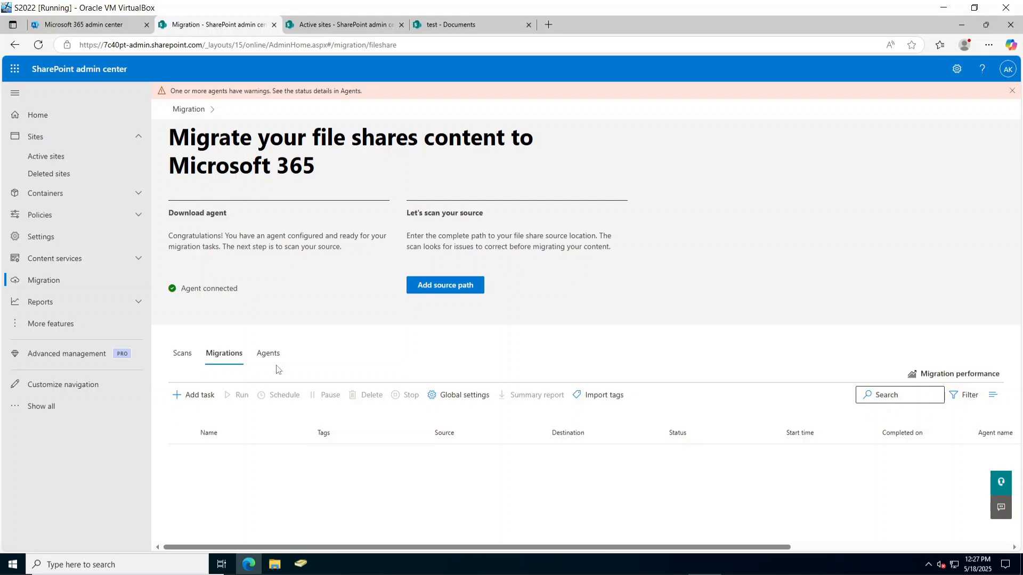
{"action": "left_click", "coordinate": [269, 352]}
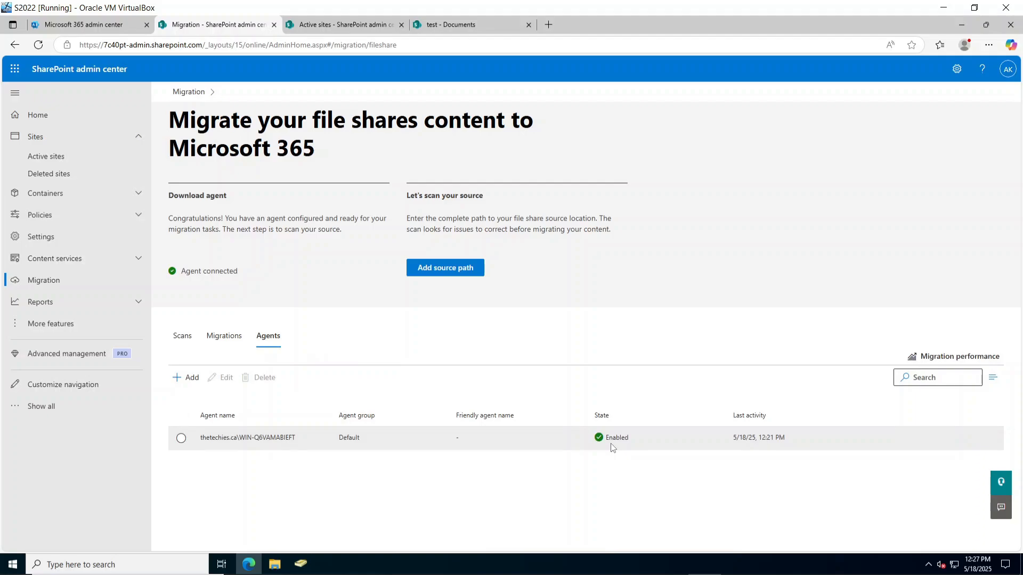
{"action": "left_click", "coordinate": [223, 344]}
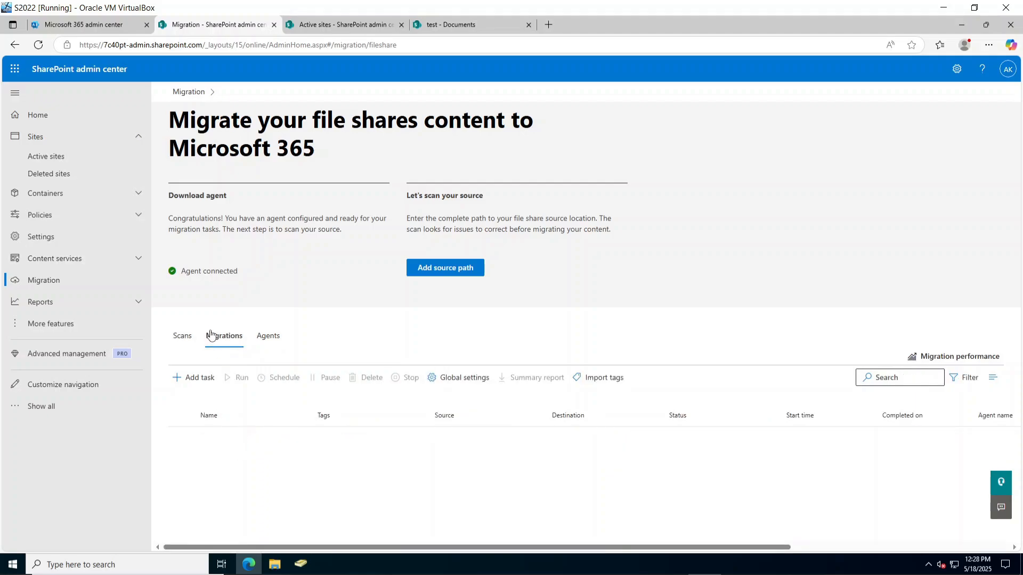
{"action": "left_click", "coordinate": [187, 338]}
{"action": "scroll", "coordinate": [488, 497], "scroll_direction": "down", "scroll_amount": 10}
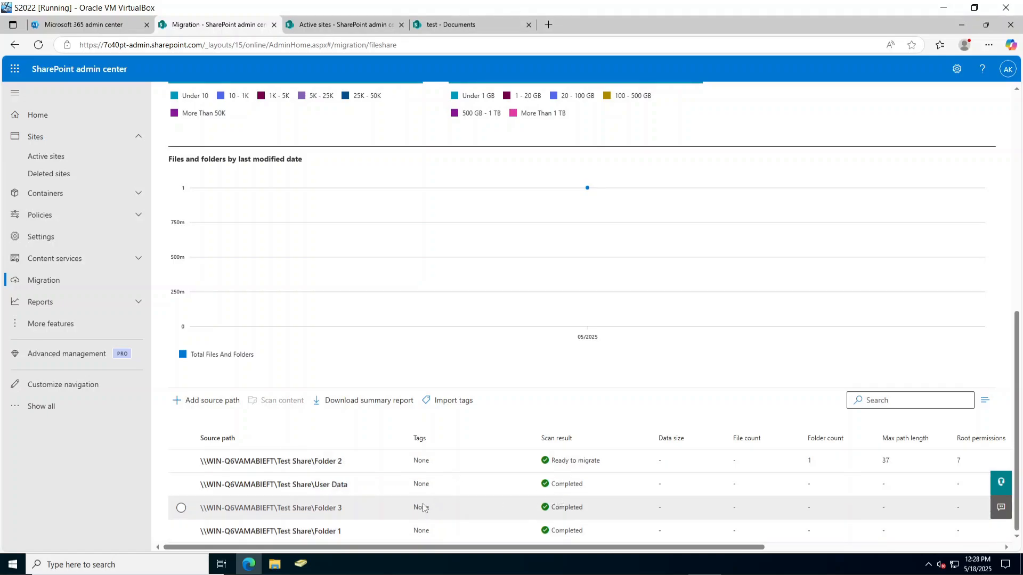
Start Copy to migrations for Folder 1 with SharePoint as the destination.
{"action": "left_click", "coordinate": [181, 531]}
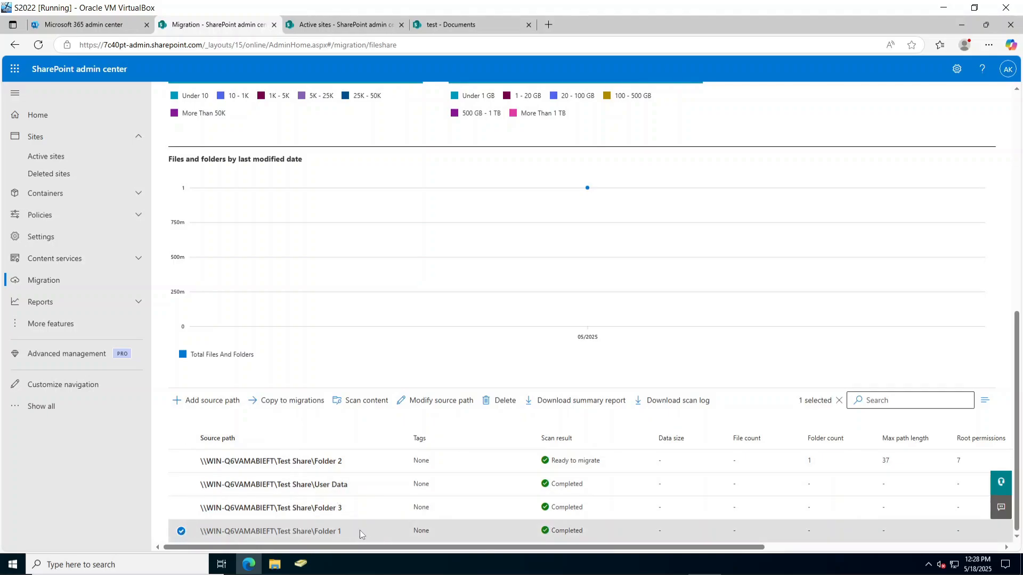
{"action": "left_click", "coordinate": [285, 407]}
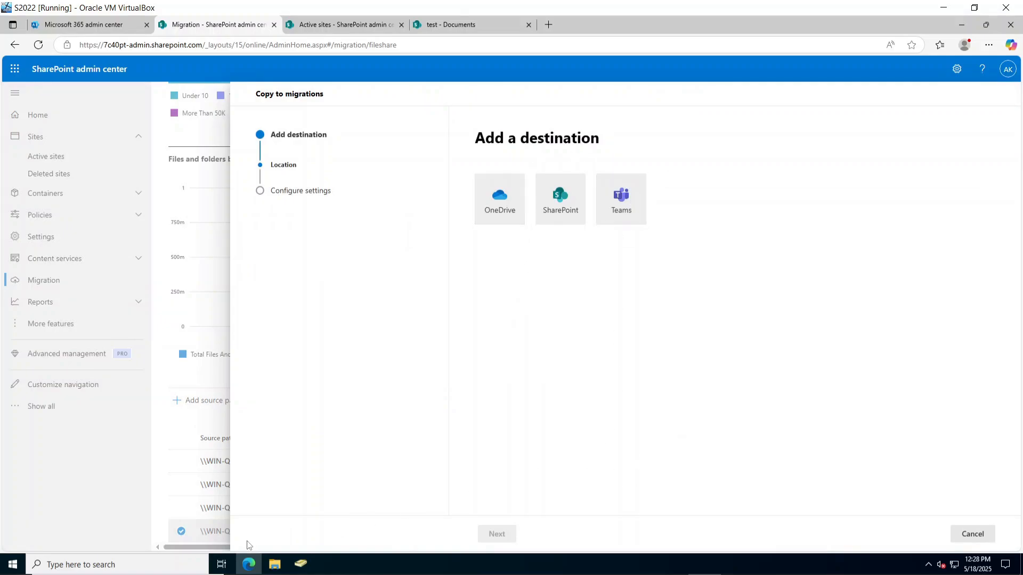
{"action": "left_click", "coordinate": [972, 534]}
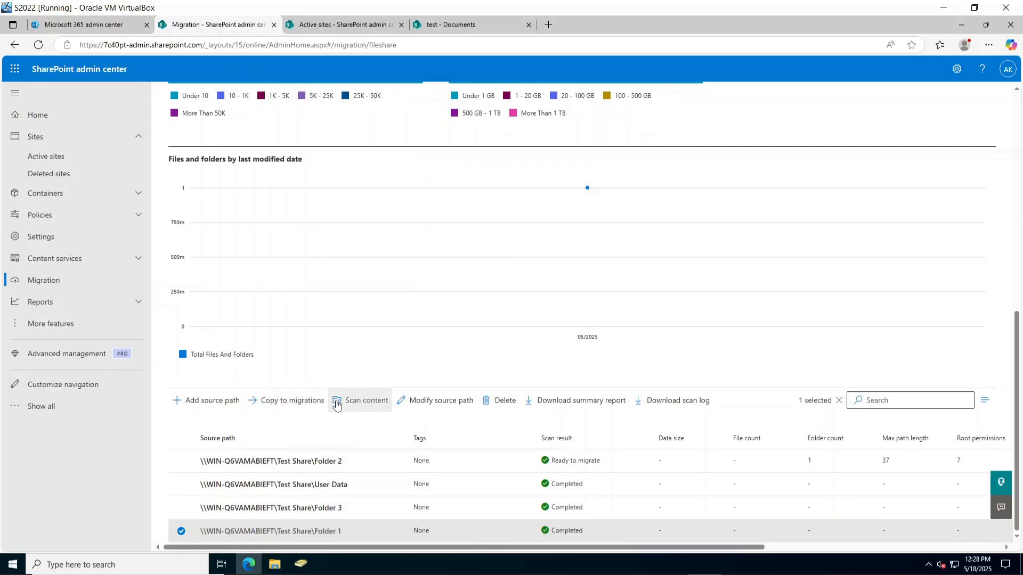
{"action": "left_click", "coordinate": [292, 400]}
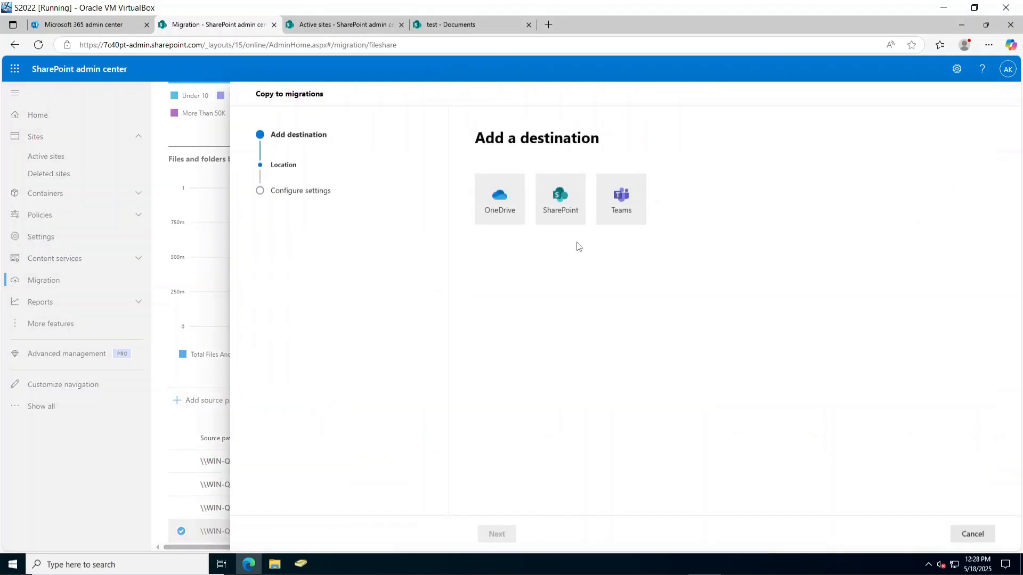
{"action": "left_click", "coordinate": [571, 223]}
{"action": "left_click", "coordinate": [497, 534]}
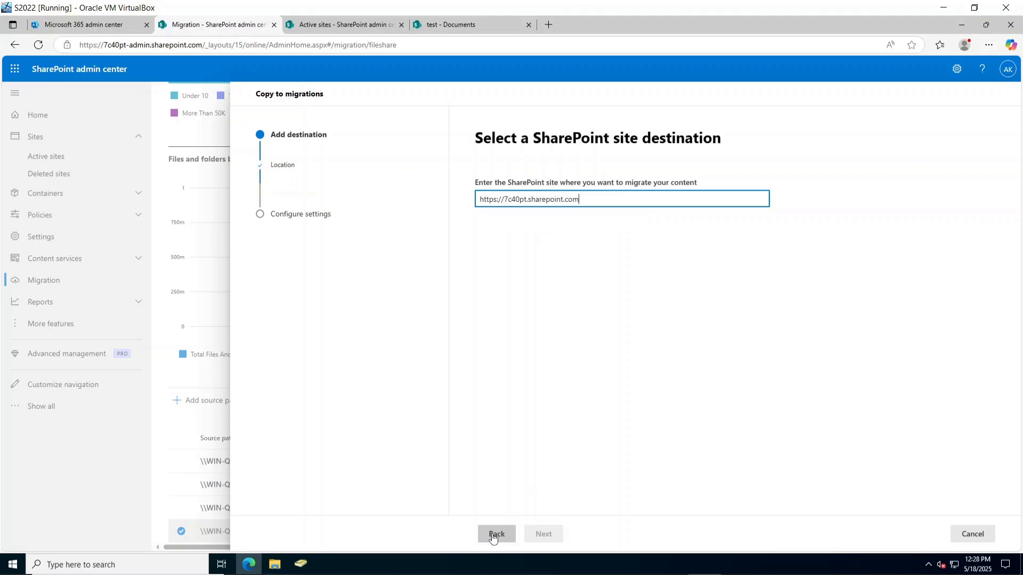
{"action": "left_click", "coordinate": [440, 23]}
Copy the test site's full address from its details page.
{"action": "left_click", "coordinate": [335, 25]}
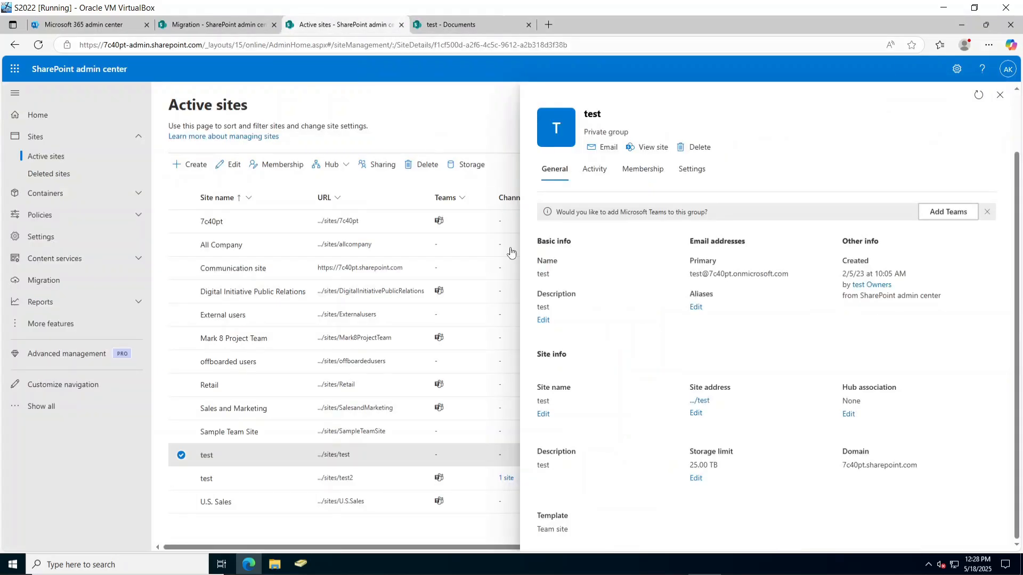
{"action": "right_click", "coordinate": [704, 402]}
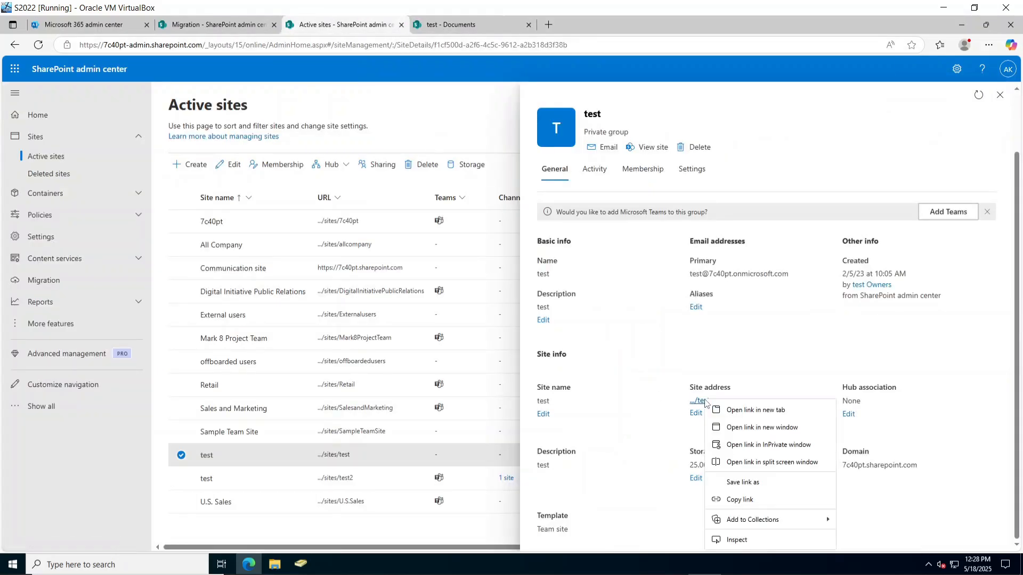
{"action": "left_click", "coordinate": [745, 499]}
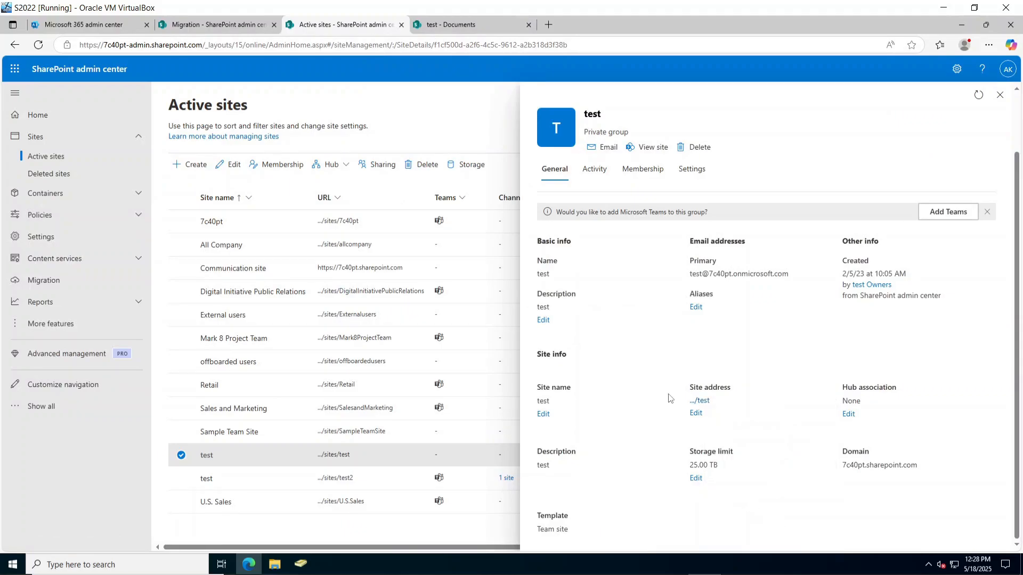
{"action": "left_click", "coordinate": [233, 25]}
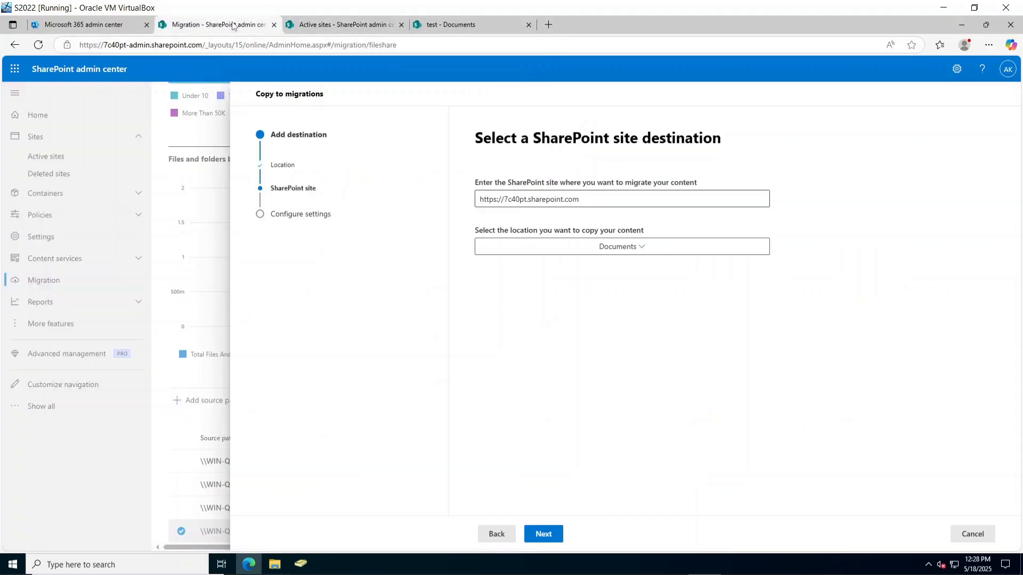
{"action": "triple_click", "coordinate": [591, 191]}
{"action": "triple_click", "coordinate": [590, 199]}
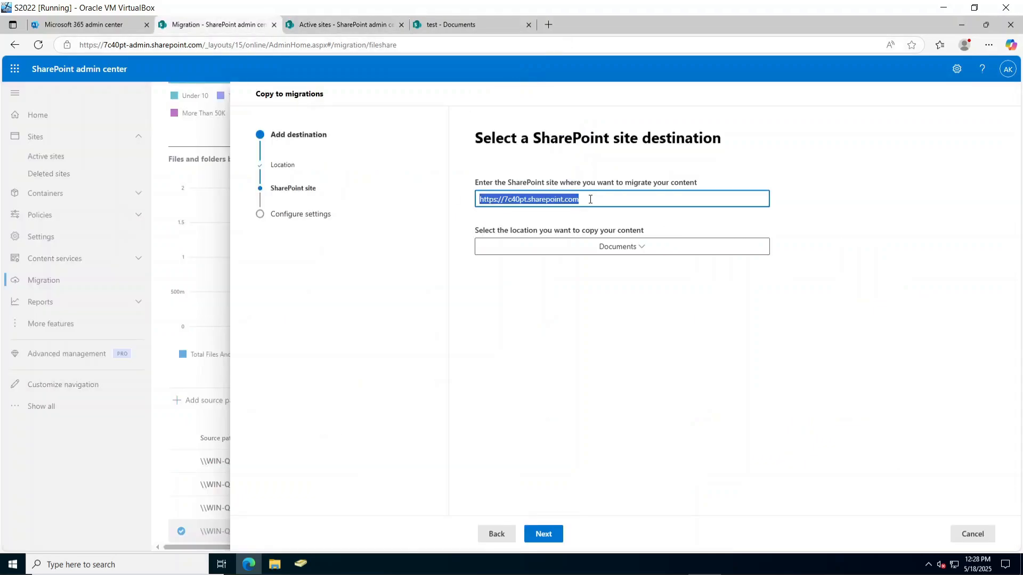
{"action": "key", "text": "ctrl+v"}
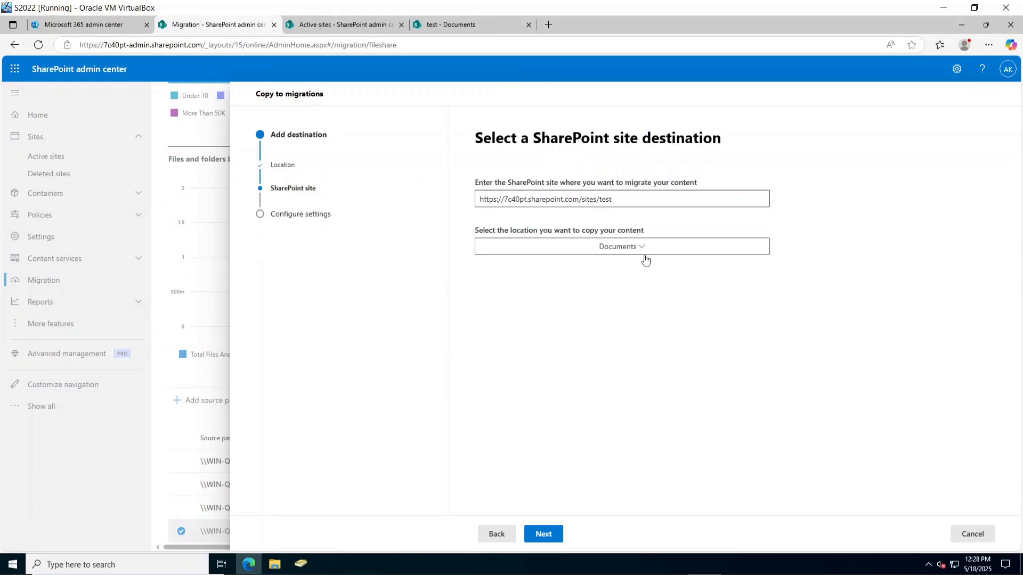
{"action": "left_click", "coordinate": [631, 254]}
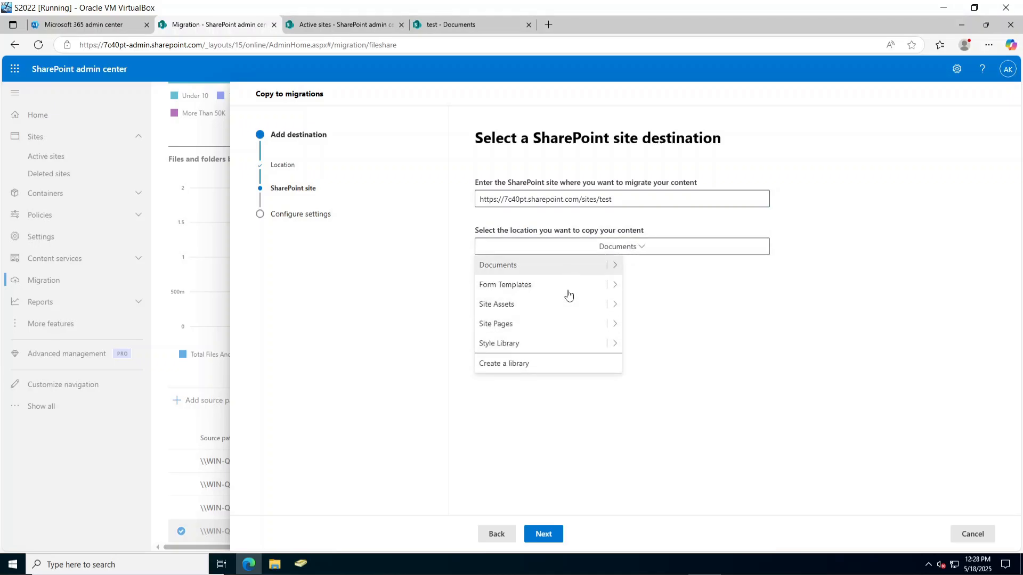
{"action": "left_click", "coordinate": [756, 328]}
{"action": "left_click", "coordinate": [453, 25]}
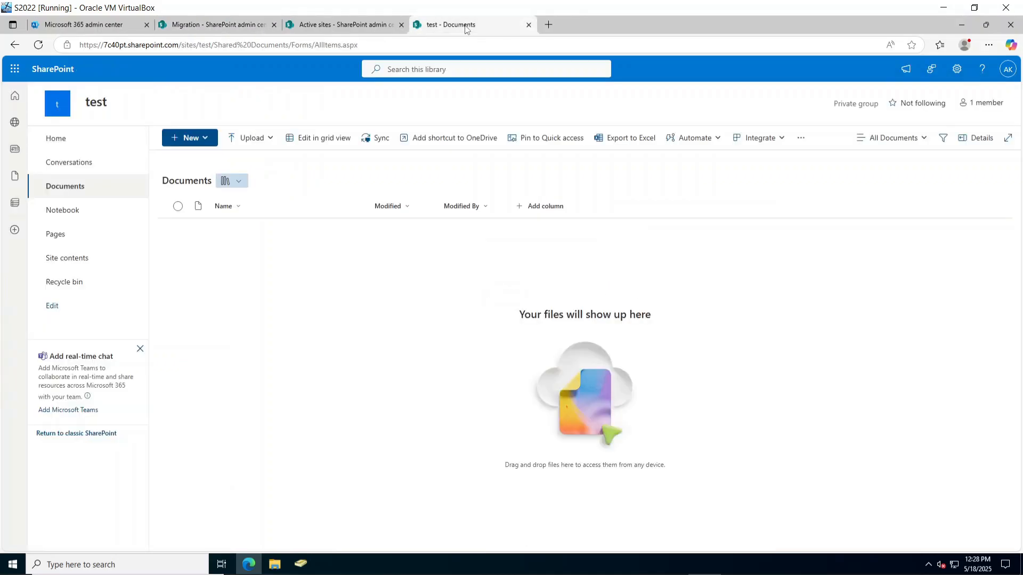
{"action": "left_click", "coordinate": [348, 27]}
{"action": "left_click", "coordinate": [246, 25]}
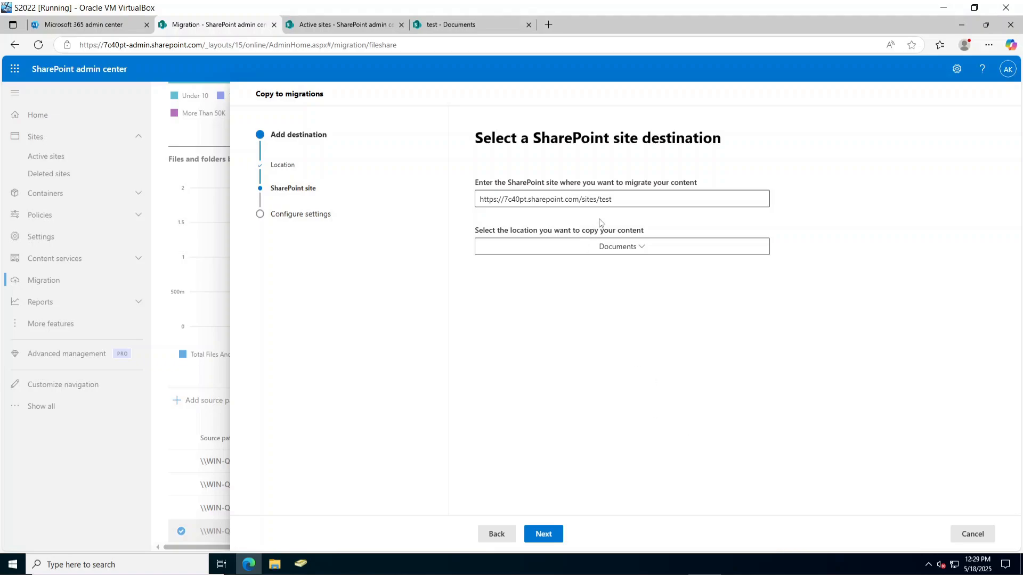
Accept the test site destination, run a task named 'folder 1', and view the Migrations list.
{"action": "triple_click", "coordinate": [621, 199]}
{"action": "key", "text": "ctrl+c"}
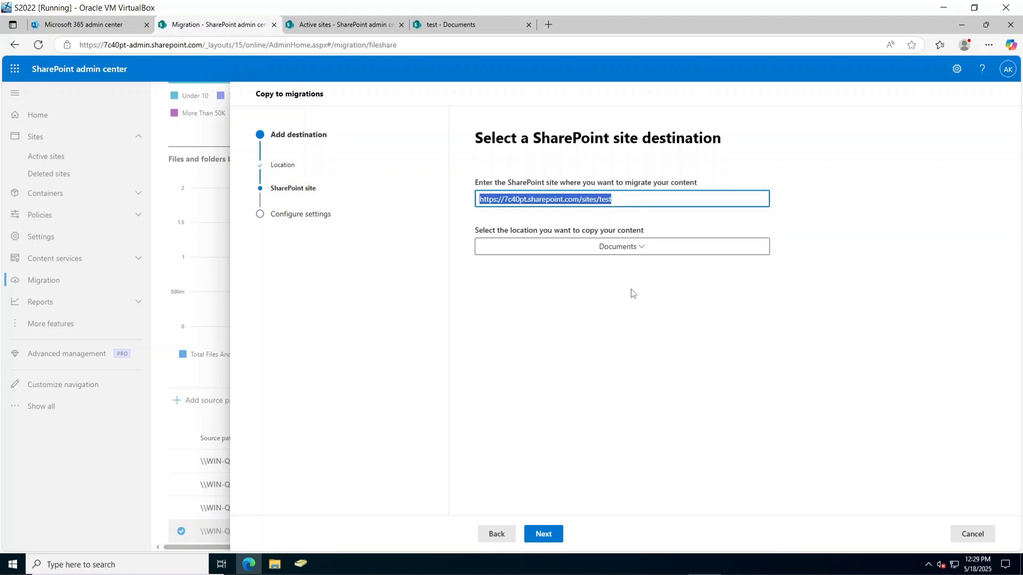
{"action": "double_click", "coordinate": [619, 200]}
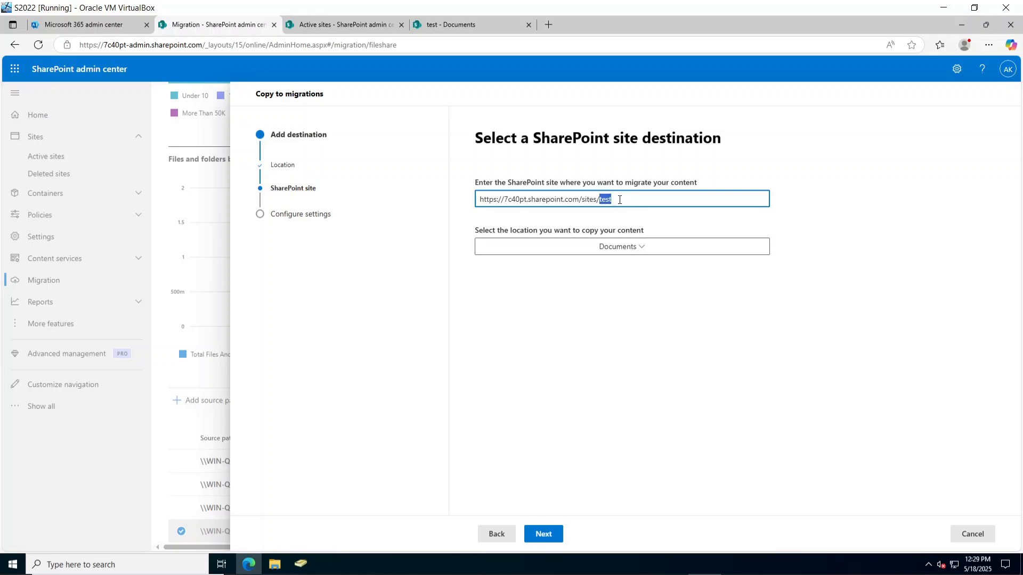
{"action": "left_click", "coordinate": [544, 534]}
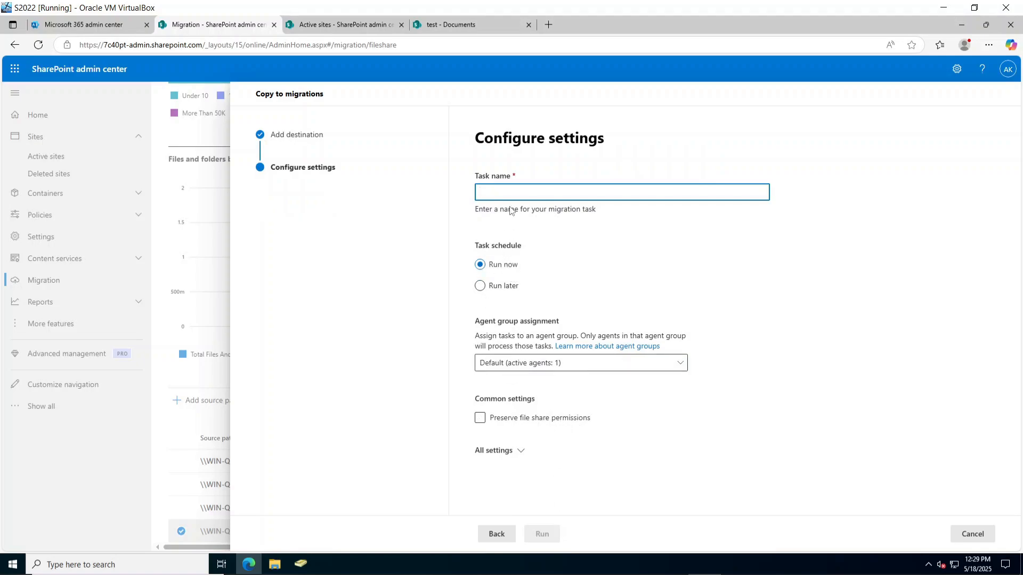
{"action": "type", "text": "t"}
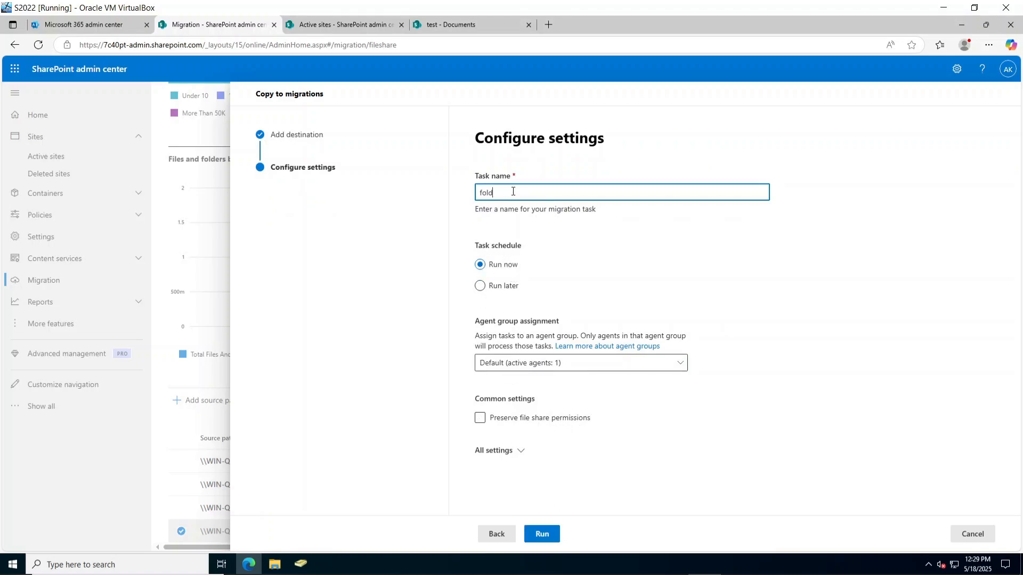
{"action": "left_click", "coordinate": [542, 534]}
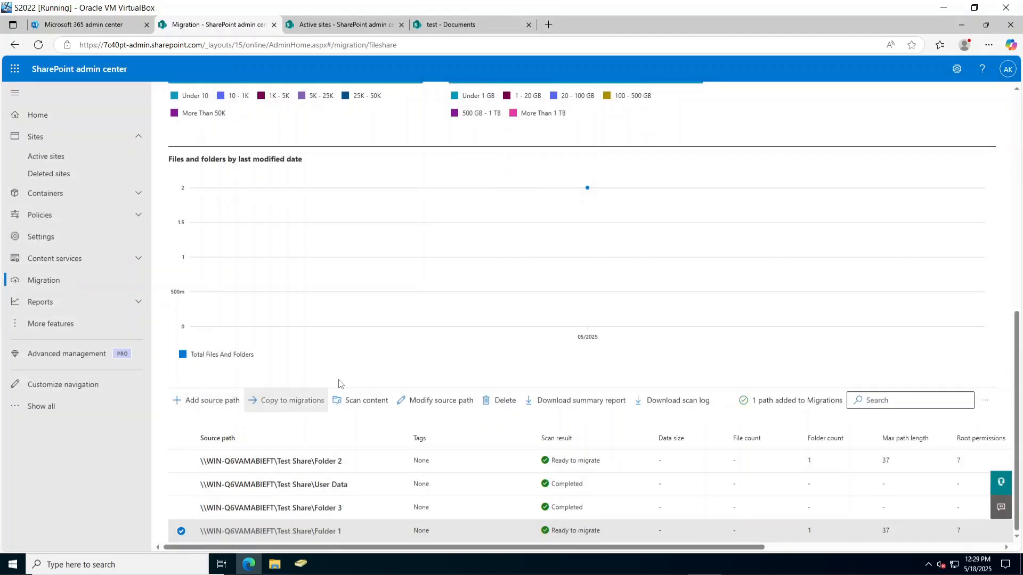
{"action": "scroll", "coordinate": [333, 383], "scroll_direction": "up", "scroll_amount": 9}
{"action": "left_click", "coordinate": [223, 336]}
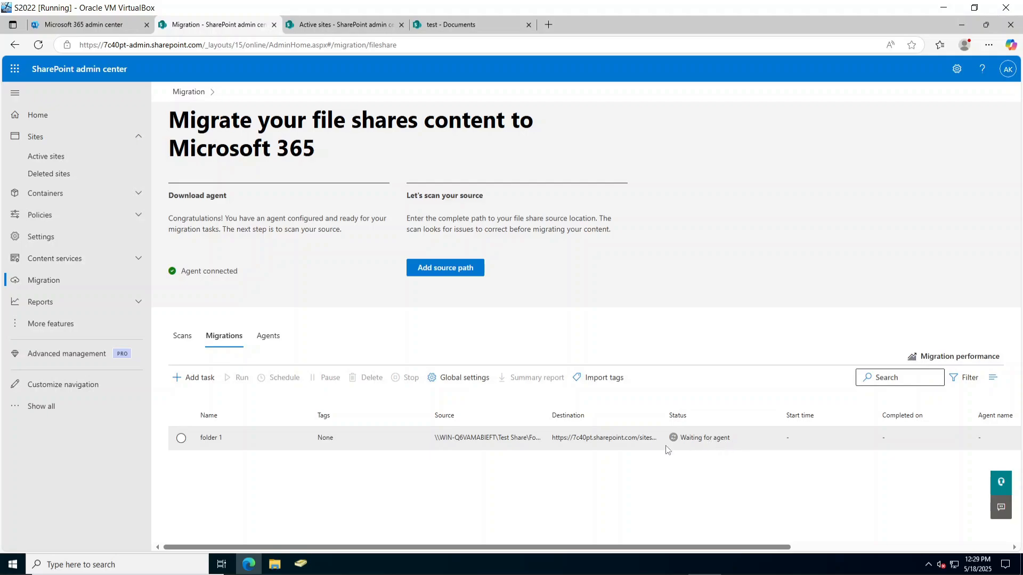
Start copying the Folder 2 source path to migrations with SharePoint as destination.
{"action": "left_click", "coordinate": [179, 335]}
{"action": "scroll", "coordinate": [405, 455], "scroll_direction": "down", "scroll_amount": 10}
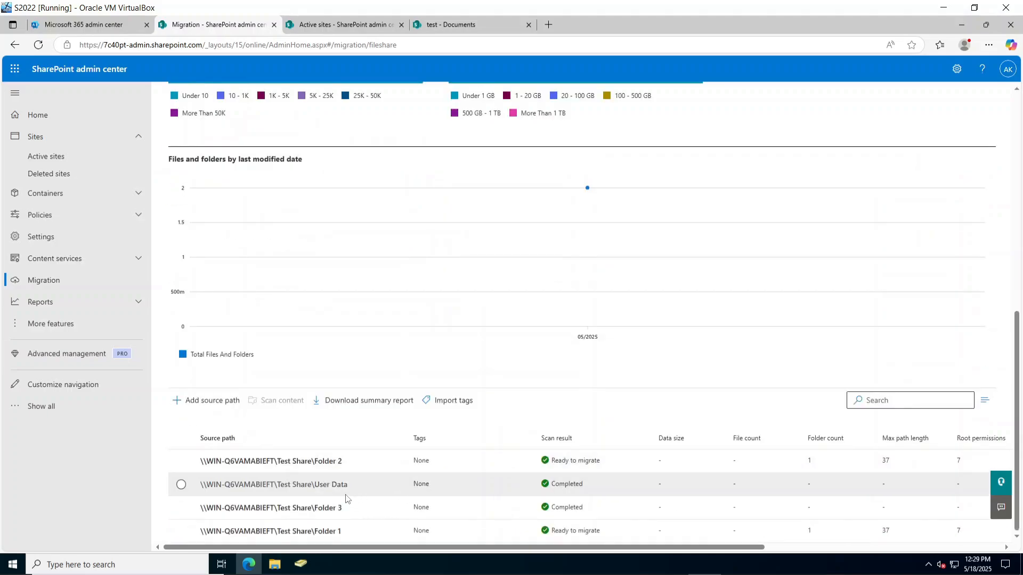
{"action": "left_click", "coordinate": [181, 461]}
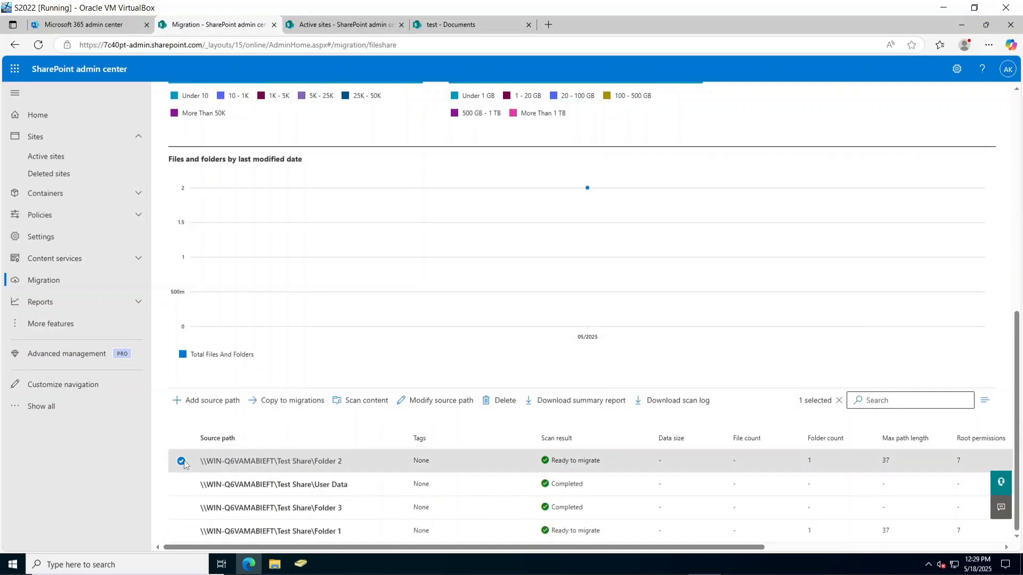
{"action": "left_click", "coordinate": [292, 401]}
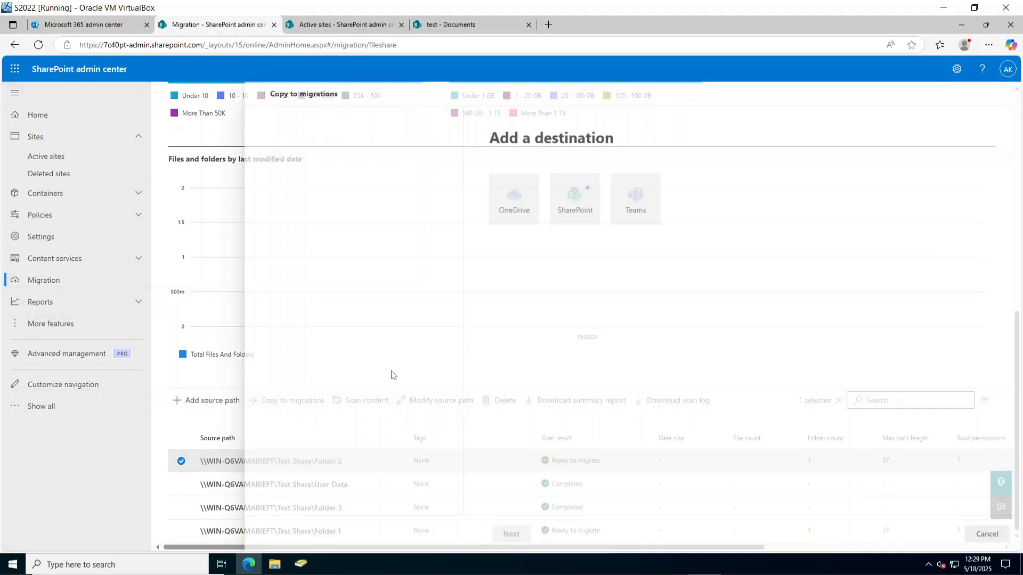
{"action": "left_click", "coordinate": [551, 213]}
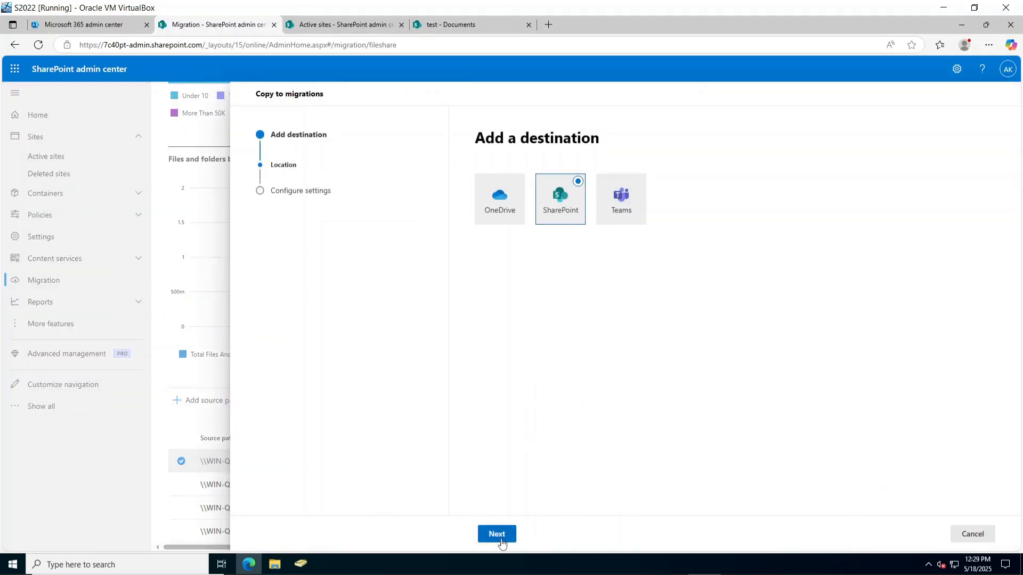
{"action": "left_click", "coordinate": [497, 534]}
Target the test site URL, run the task as 'folder 2', and view Migrations.
{"action": "triple_click", "coordinate": [591, 200]}
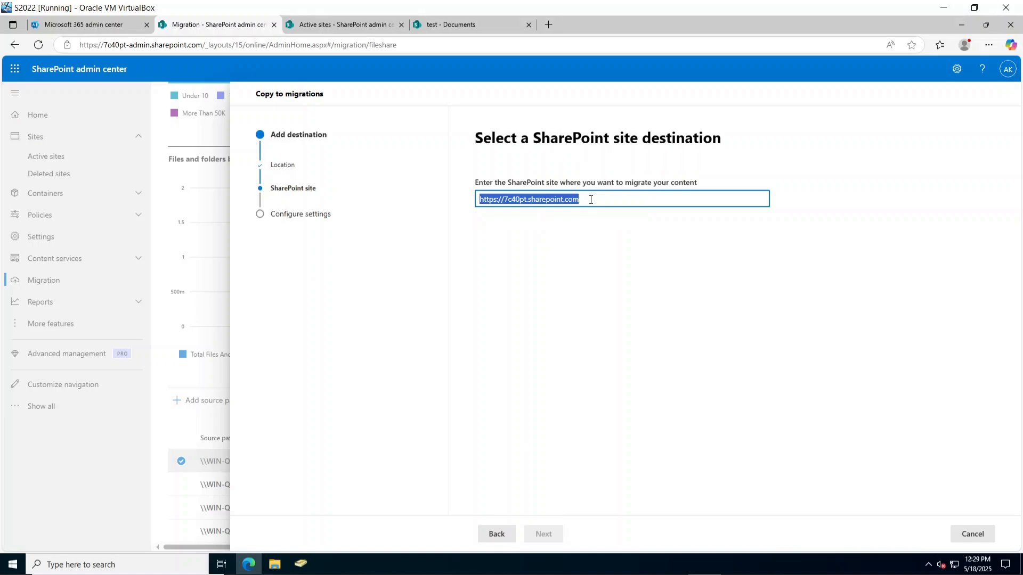
{"action": "key", "text": "ctrl+v"}
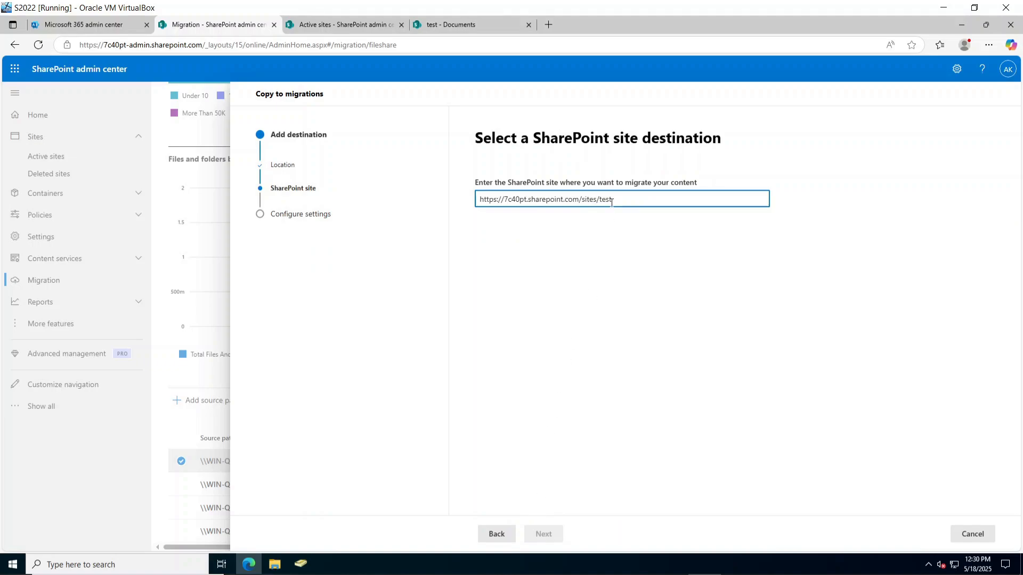
{"action": "left_click", "coordinate": [599, 261]}
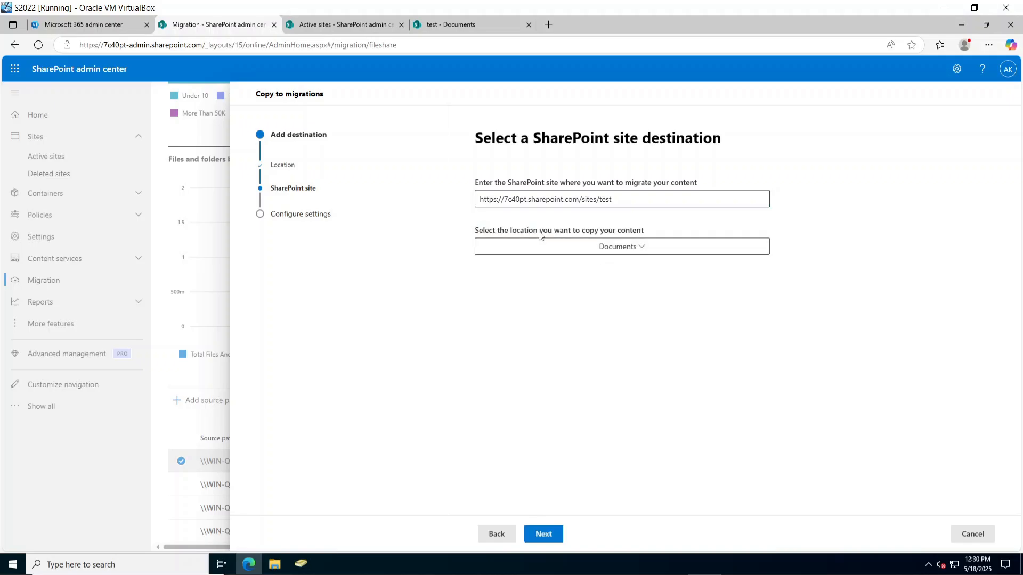
{"action": "left_click", "coordinate": [544, 542]}
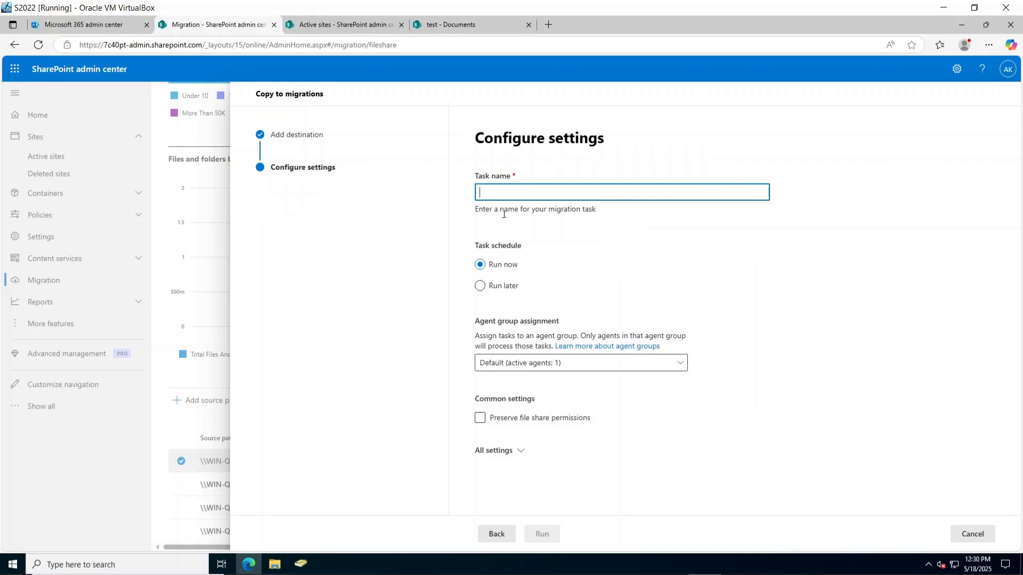
{"action": "type", "text": "folder 2"}
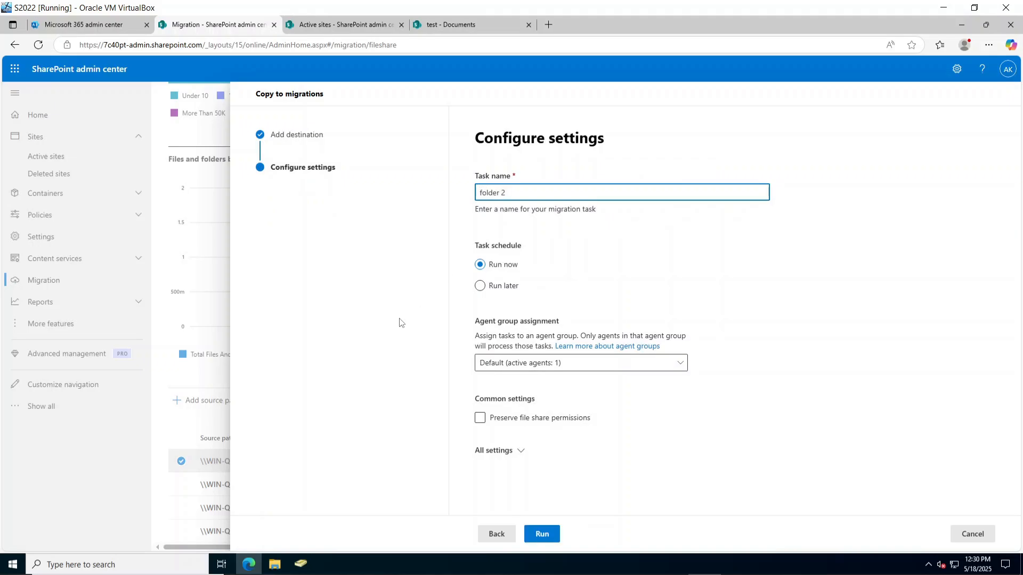
{"action": "left_click", "coordinate": [542, 533]}
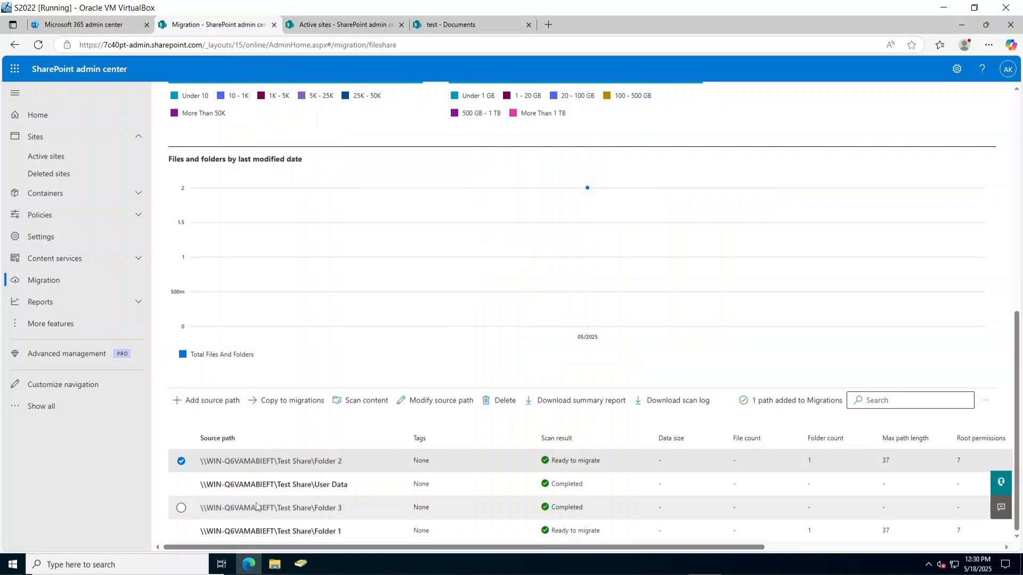
{"action": "scroll", "coordinate": [252, 375], "scroll_direction": "up", "scroll_amount": 5}
{"action": "left_click", "coordinate": [218, 163]}
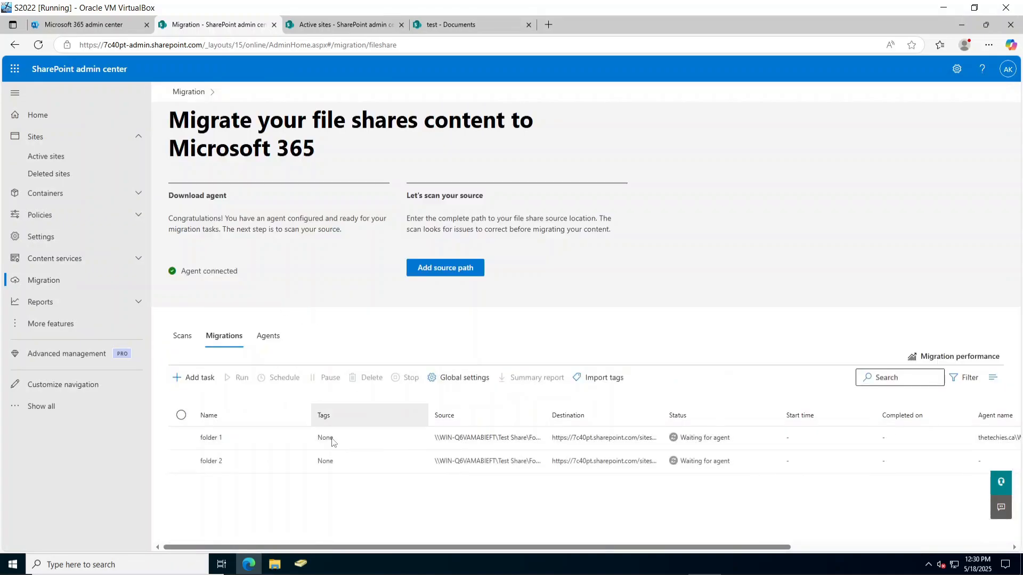
Start copying the Folder 3 source path to migrations with SharePoint as destination.
{"action": "left_click", "coordinate": [182, 335]}
{"action": "scroll", "coordinate": [357, 438], "scroll_direction": "down", "scroll_amount": 10}
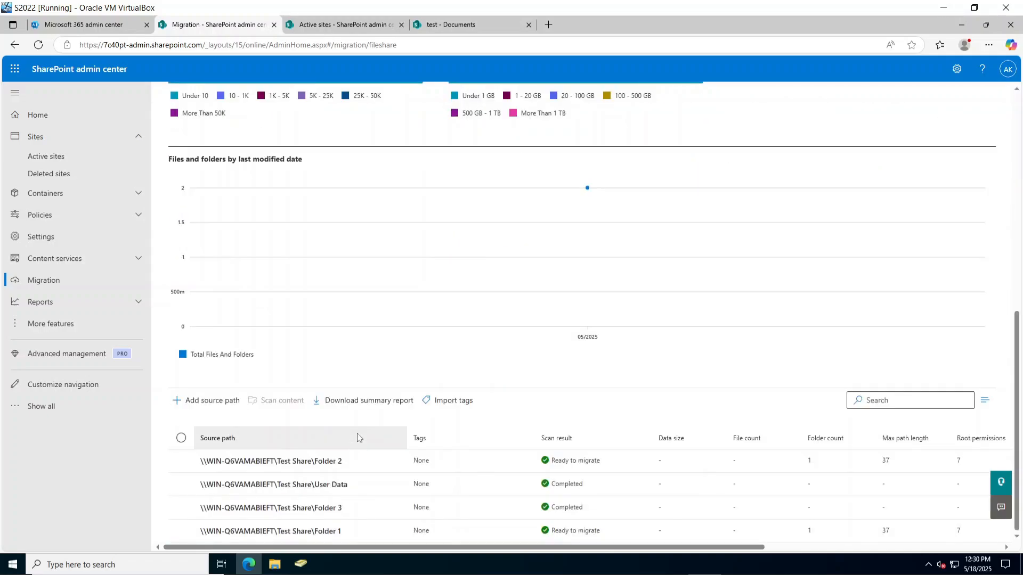
{"action": "left_click", "coordinate": [181, 507]}
{"action": "left_click", "coordinate": [307, 404]}
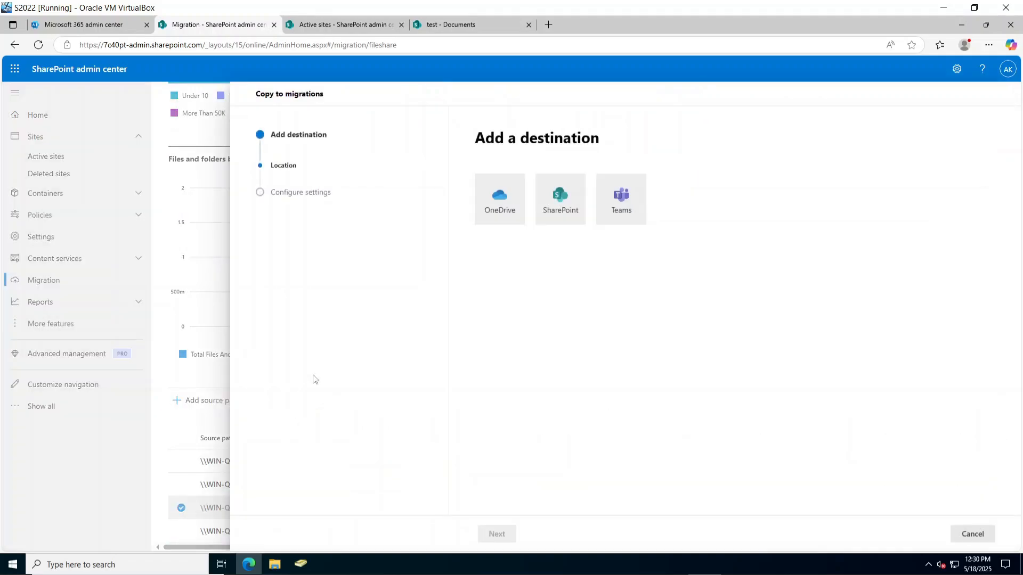
{"action": "left_click", "coordinate": [559, 198]}
{"action": "left_click", "coordinate": [497, 534]}
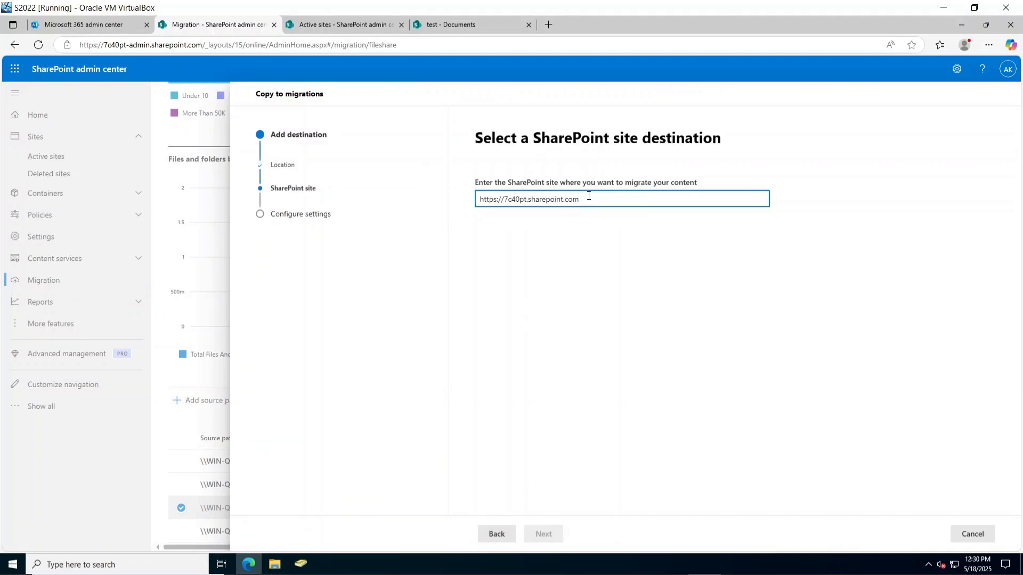
Target the test site URL, then name the task 'Folder 3' and run it.
{"action": "key", "text": "ctrl+a"}
{"action": "type", "text": "https://7c40pt.sharepoint.com/sites/test"}
{"action": "left_click", "coordinate": [601, 328]}
{"action": "left_click", "coordinate": [543, 534]}
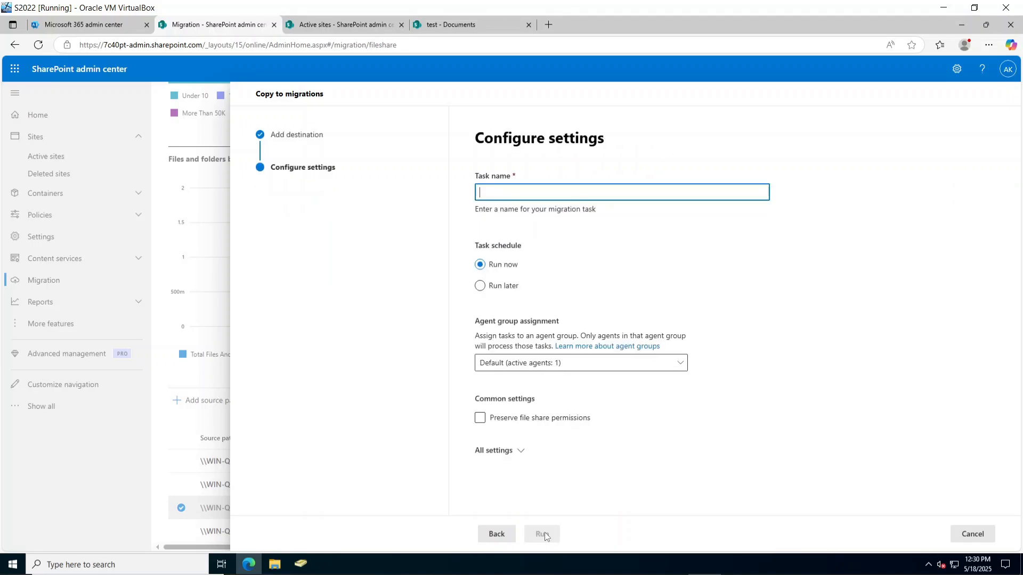
{"action": "type", "text": "Folde"}
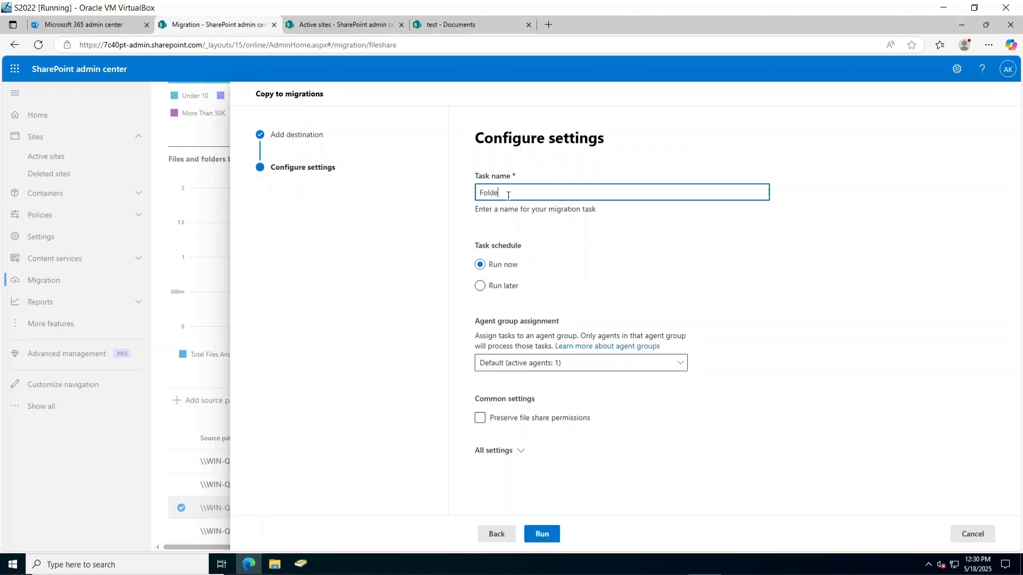
{"action": "type", "text": "r 3"}
{"action": "left_click", "coordinate": [542, 534]}
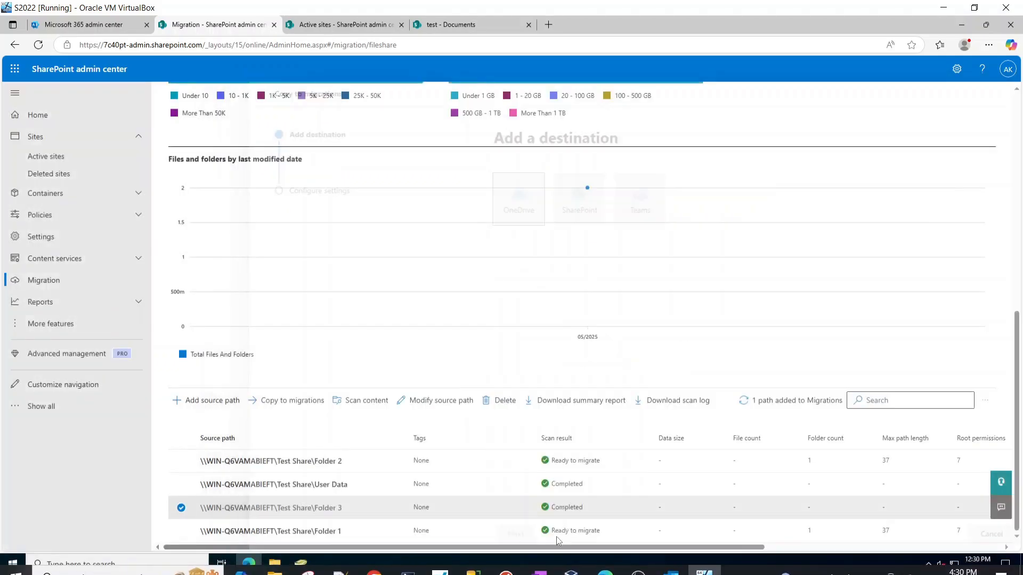
{"action": "scroll", "coordinate": [420, 411], "scroll_direction": "up", "scroll_amount": 4}
{"action": "scroll", "coordinate": [421, 410], "scroll_direction": "up", "scroll_amount": 4}
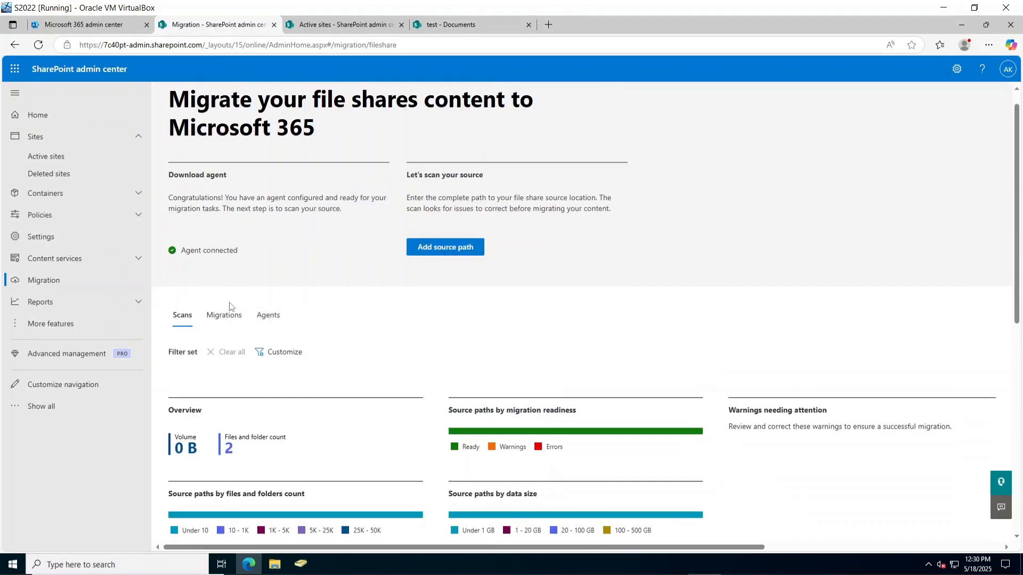
Review the queued migration tasks, then start copying the User Data source path to migrations.
{"action": "left_click", "coordinate": [224, 315]}
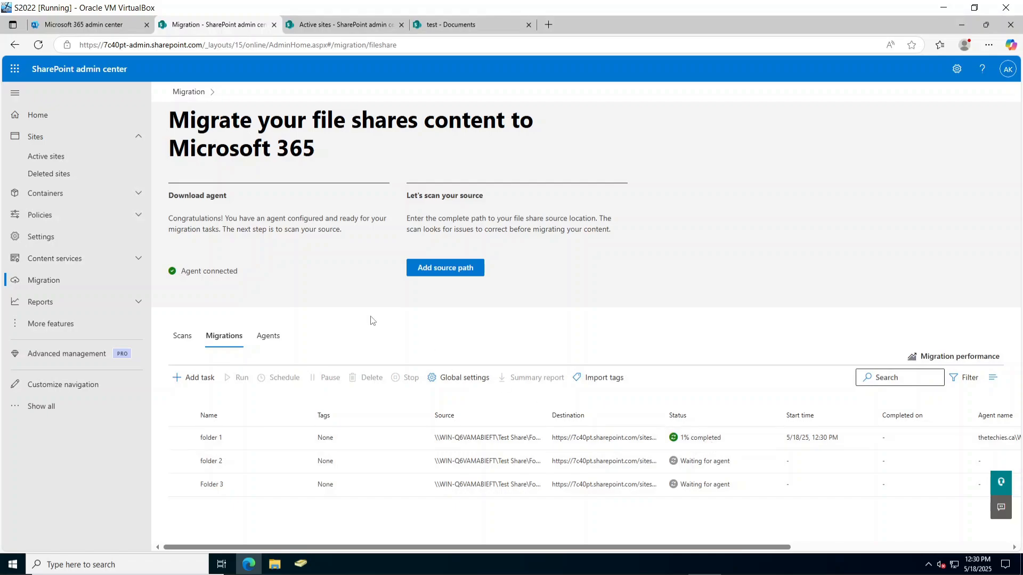
{"action": "left_click", "coordinate": [183, 336]}
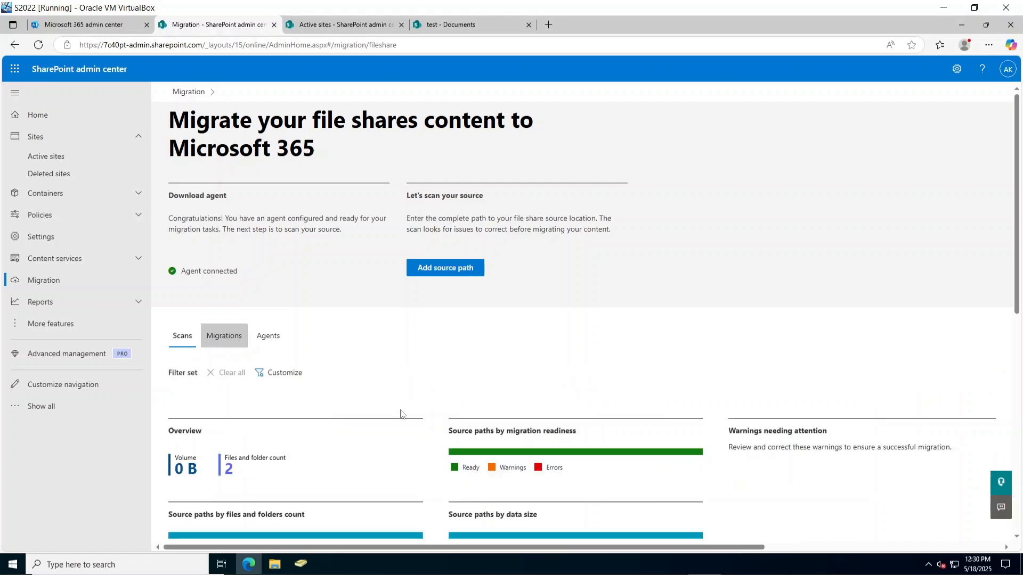
{"action": "scroll", "coordinate": [399, 420], "scroll_direction": "down", "scroll_amount": 10}
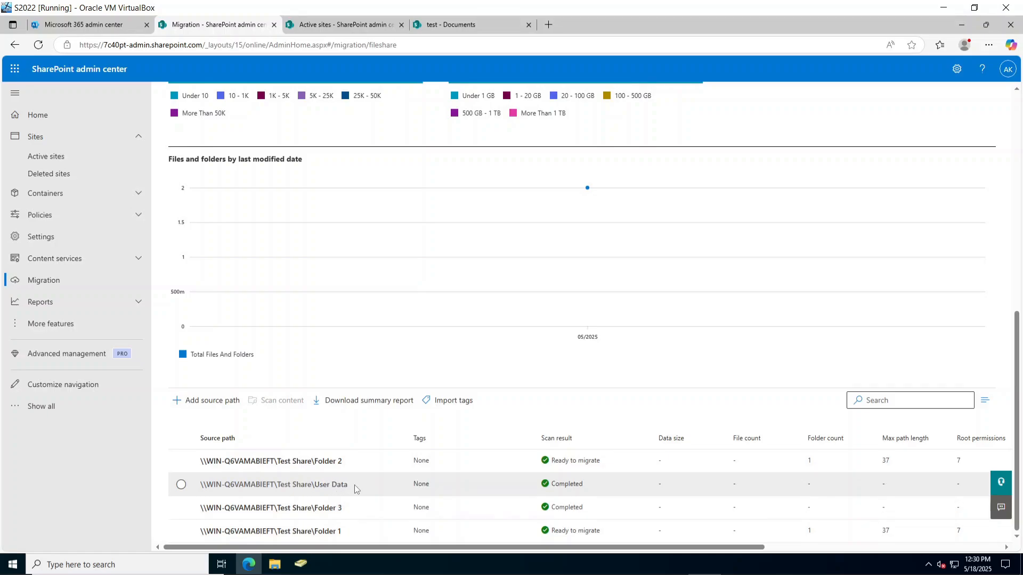
{"action": "left_click", "coordinate": [180, 485]}
{"action": "left_click", "coordinate": [288, 403]}
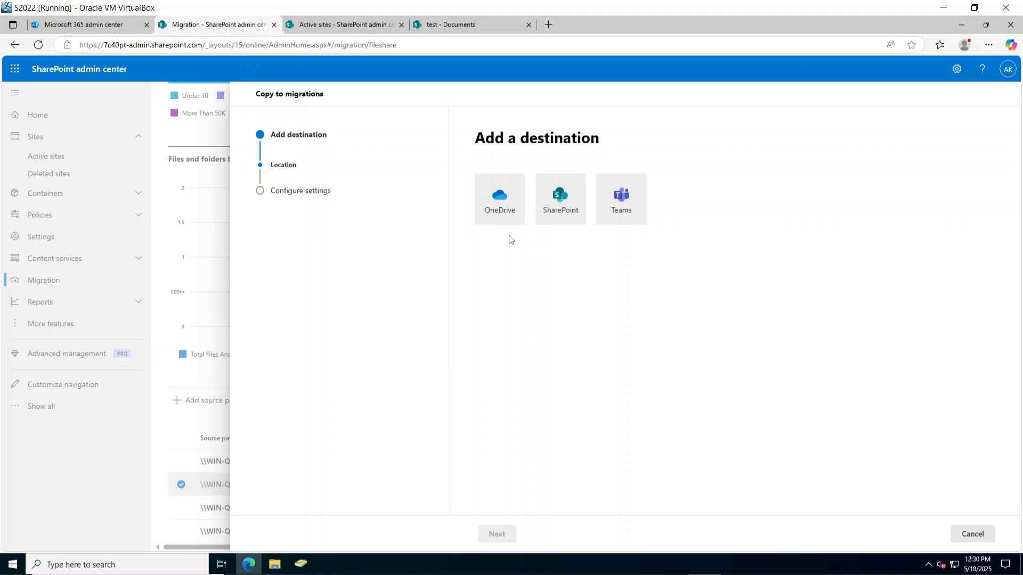
Choose OneDrive as destination, reach the empty OneDrive URL step, then switch to Microsoft 365 admin center.
{"action": "left_click", "coordinate": [504, 214]}
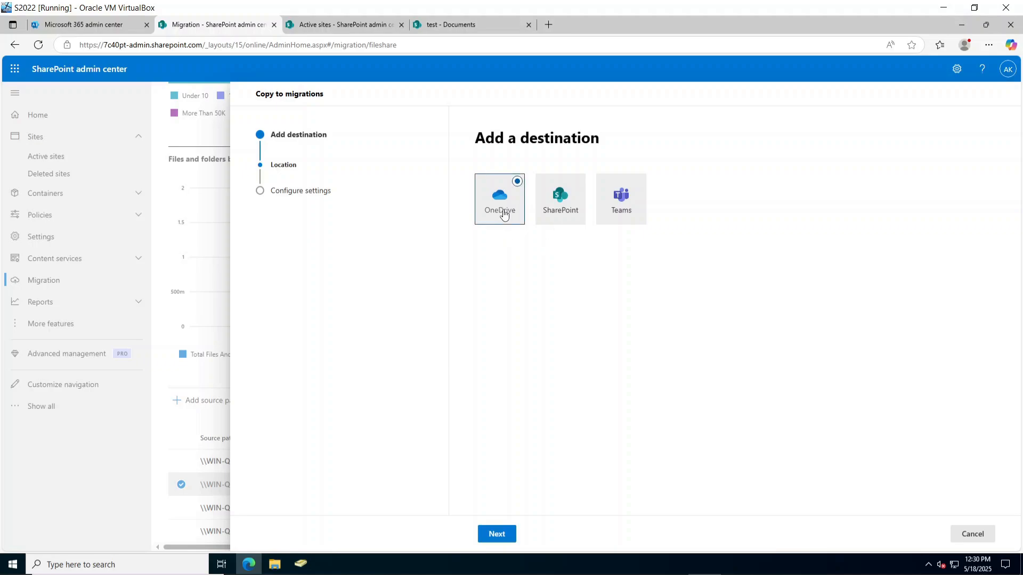
{"action": "left_click", "coordinate": [495, 534]}
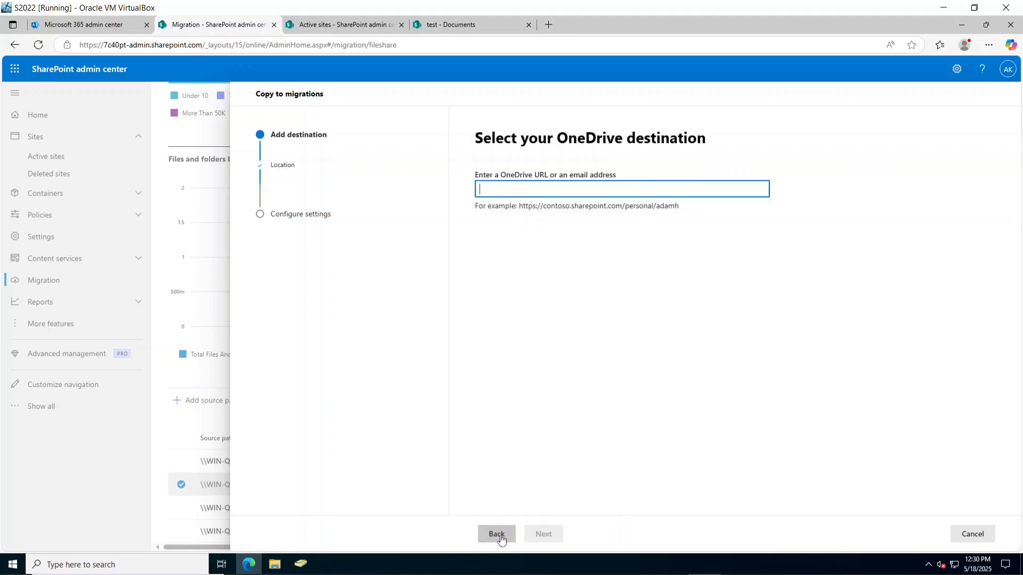
{"action": "left_click", "coordinate": [554, 192]}
{"action": "left_click", "coordinate": [802, 308]}
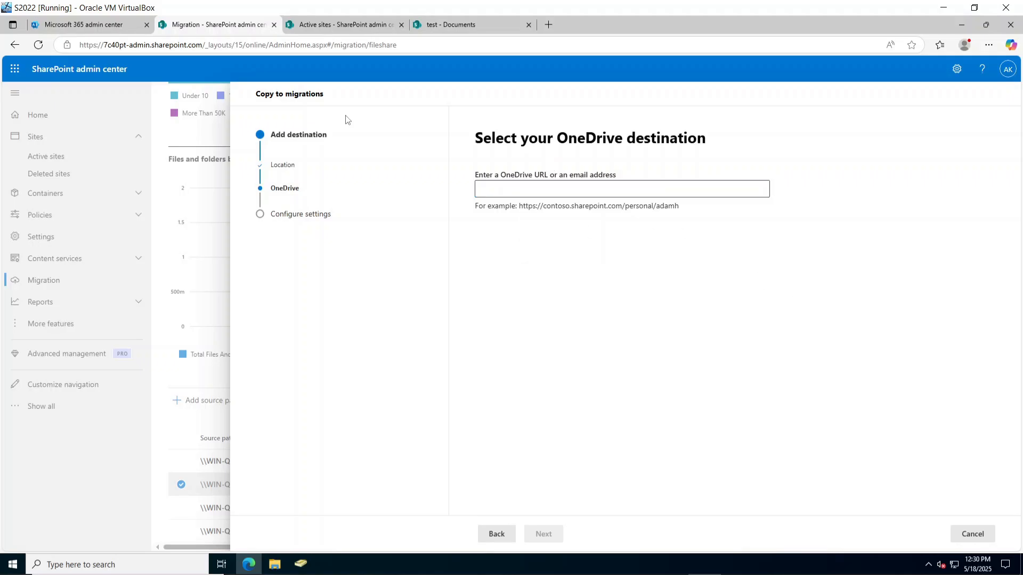
{"action": "left_click", "coordinate": [107, 26]}
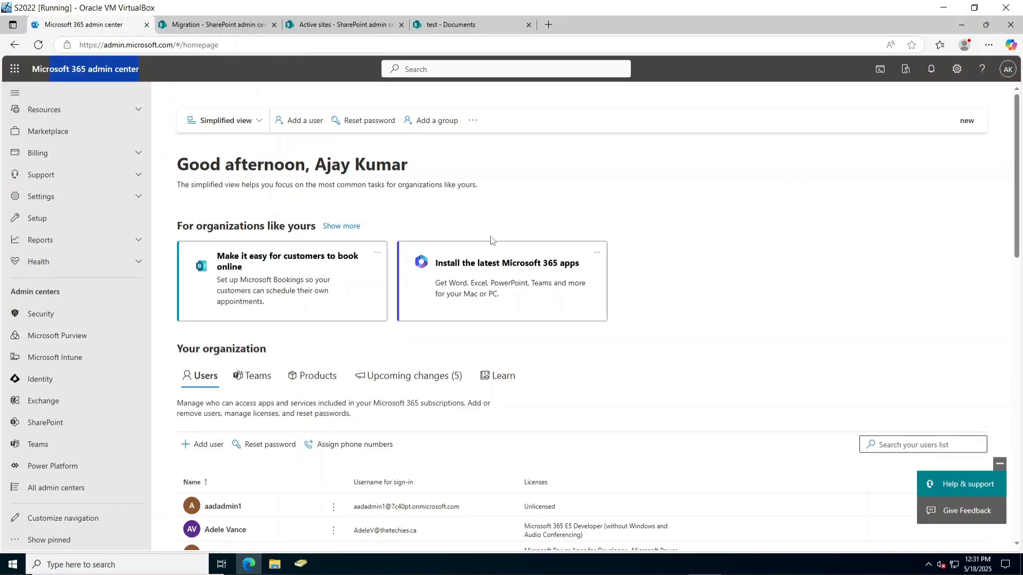
Check a user's licences in Microsoft 365 admin center, confirming Microsoft 365 E5 Developer, then open the app list.
{"action": "scroll", "coordinate": [314, 240], "scroll_direction": "down", "scroll_amount": 9}
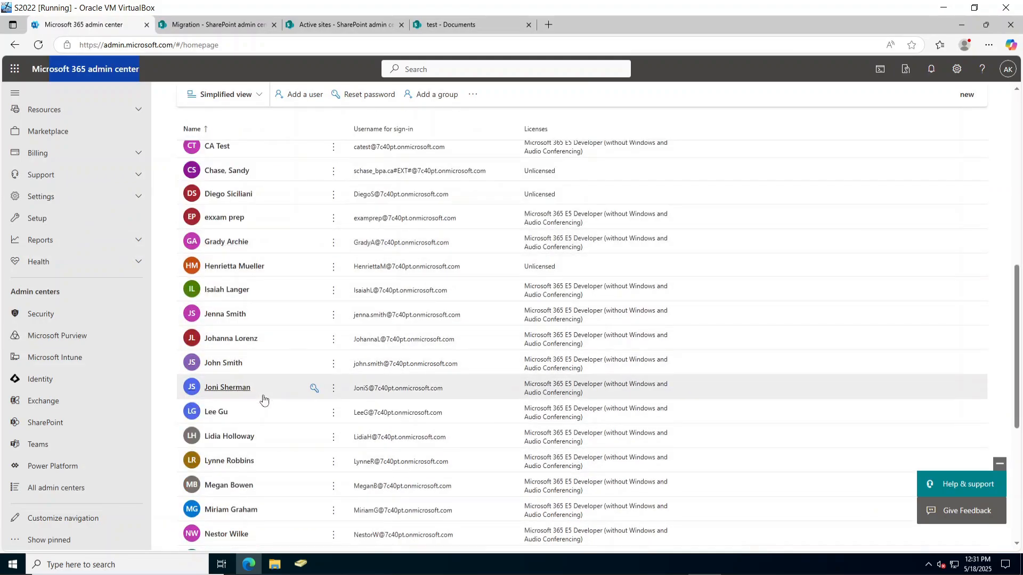
{"action": "left_click", "coordinate": [262, 371]}
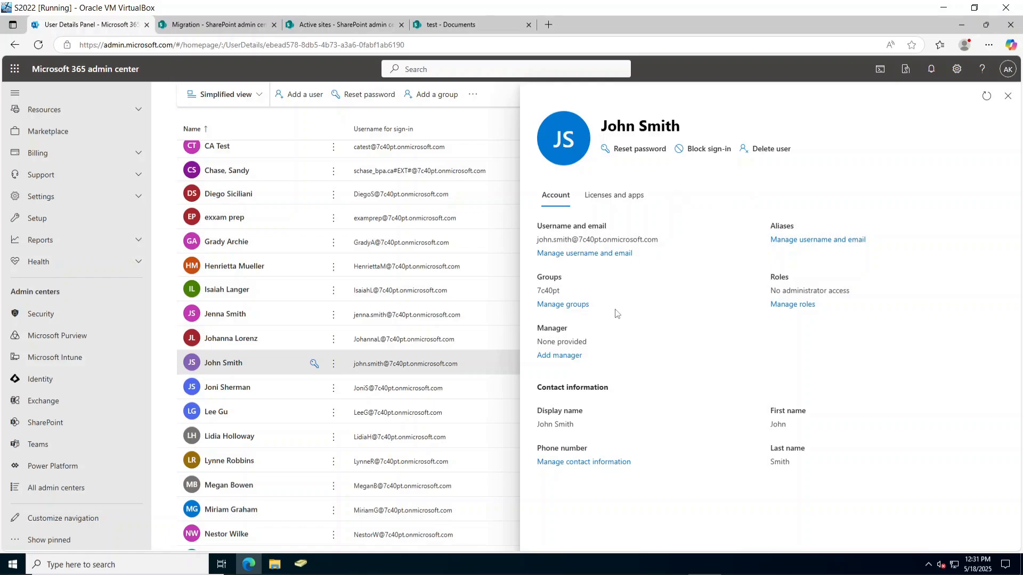
{"action": "left_click", "coordinate": [1006, 96]}
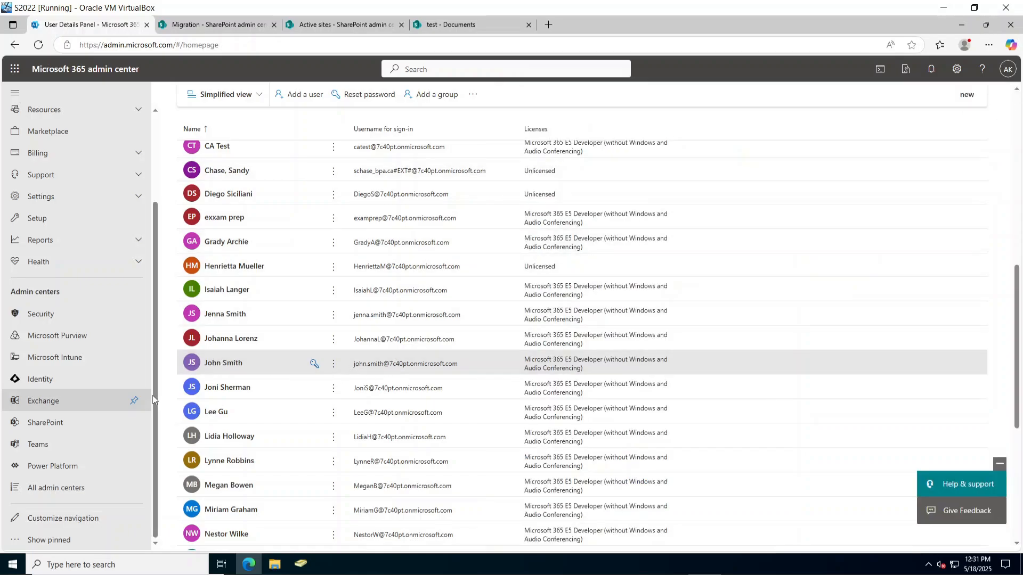
{"action": "left_click", "coordinate": [464, 361]}
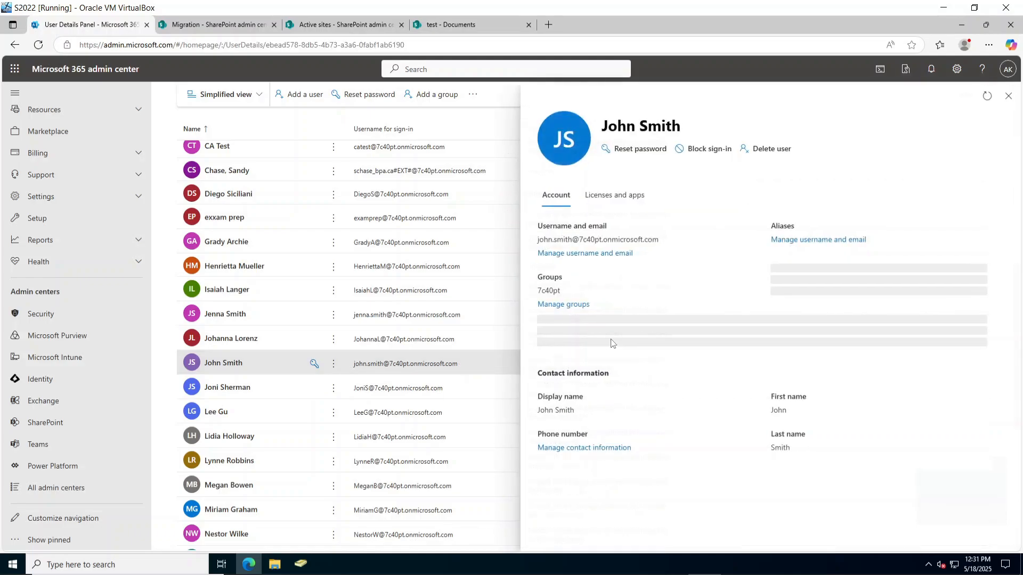
{"action": "left_click", "coordinate": [613, 196]}
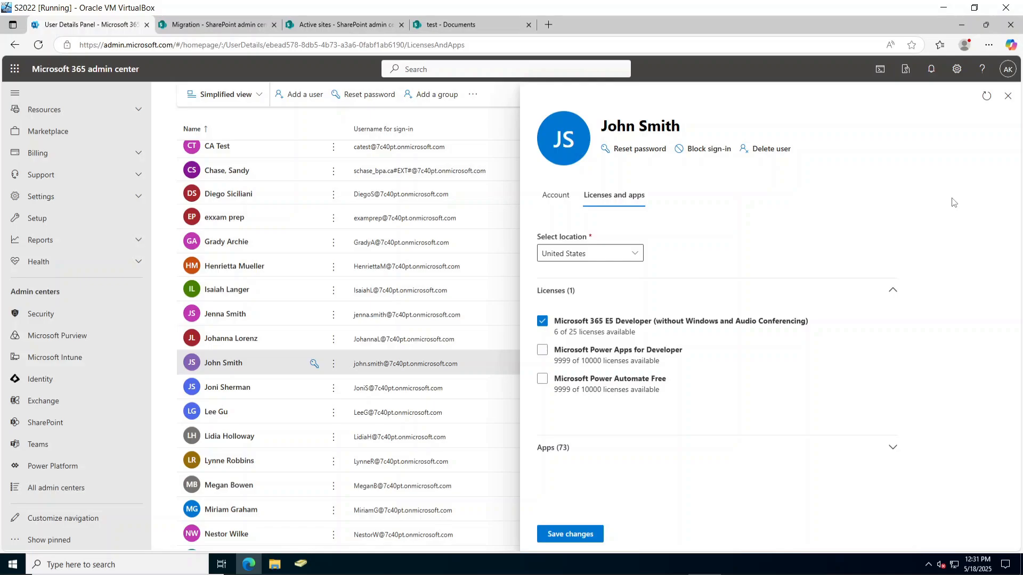
{"action": "left_click", "coordinate": [1008, 98]}
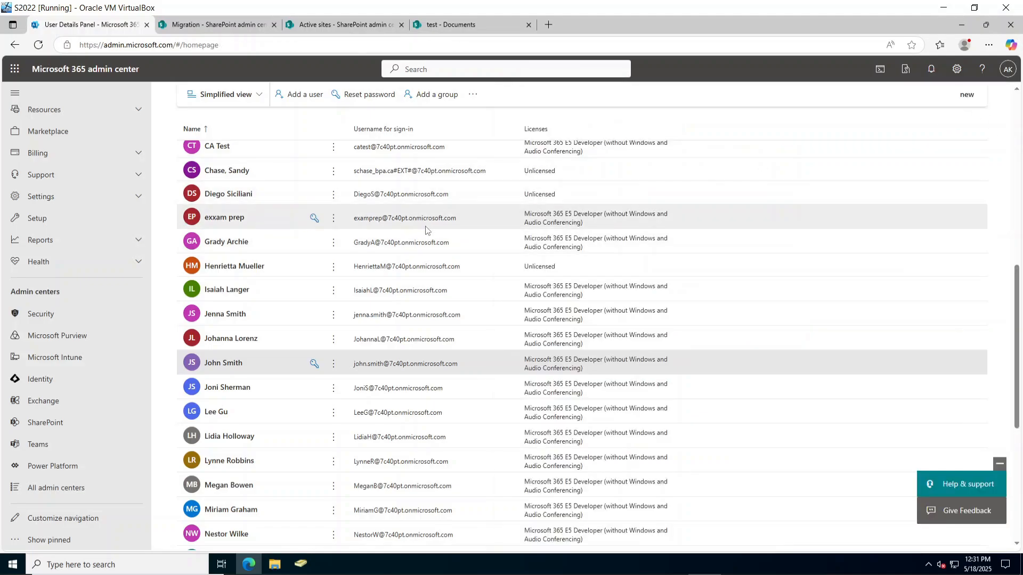
{"action": "scroll", "coordinate": [287, 416], "scroll_direction": "up", "scroll_amount": 5}
{"action": "scroll", "coordinate": [287, 416], "scroll_direction": "up", "scroll_amount": 1}
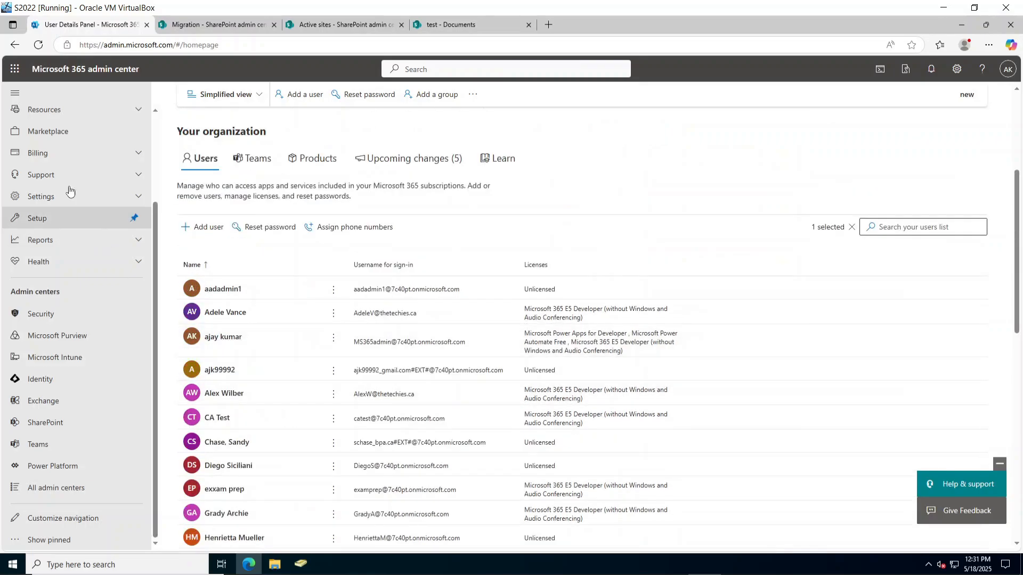
{"action": "left_click", "coordinate": [15, 69]}
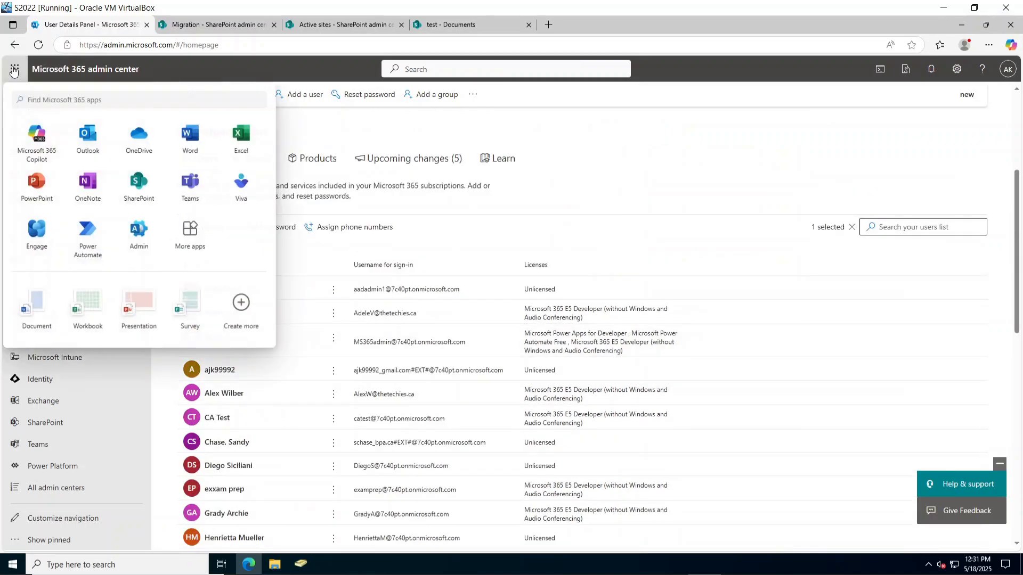
Open OneDrive in a new tab, browse My files and People, then return to admin center.
{"action": "left_click", "coordinate": [138, 147]}
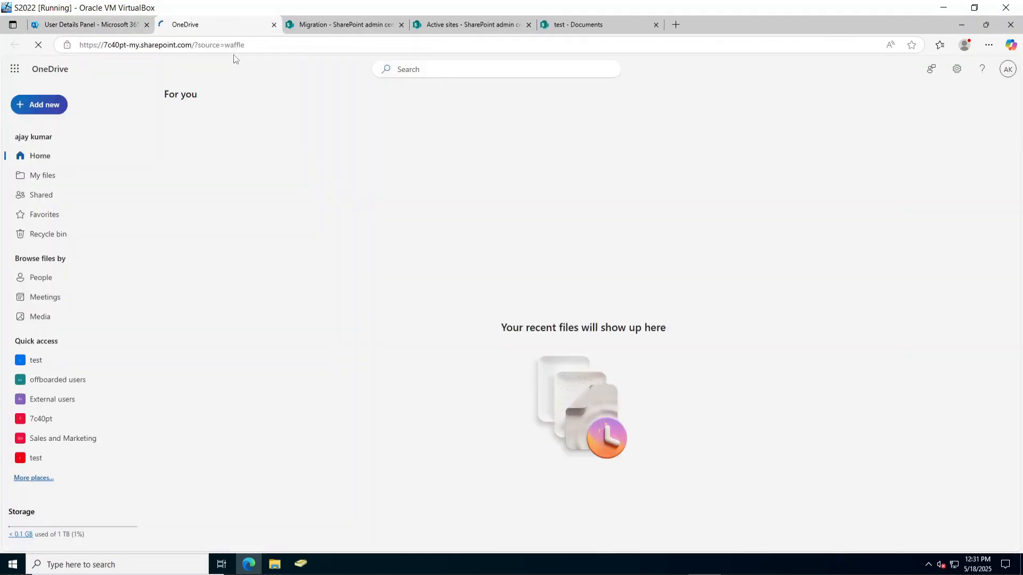
{"action": "left_click", "coordinate": [66, 177]}
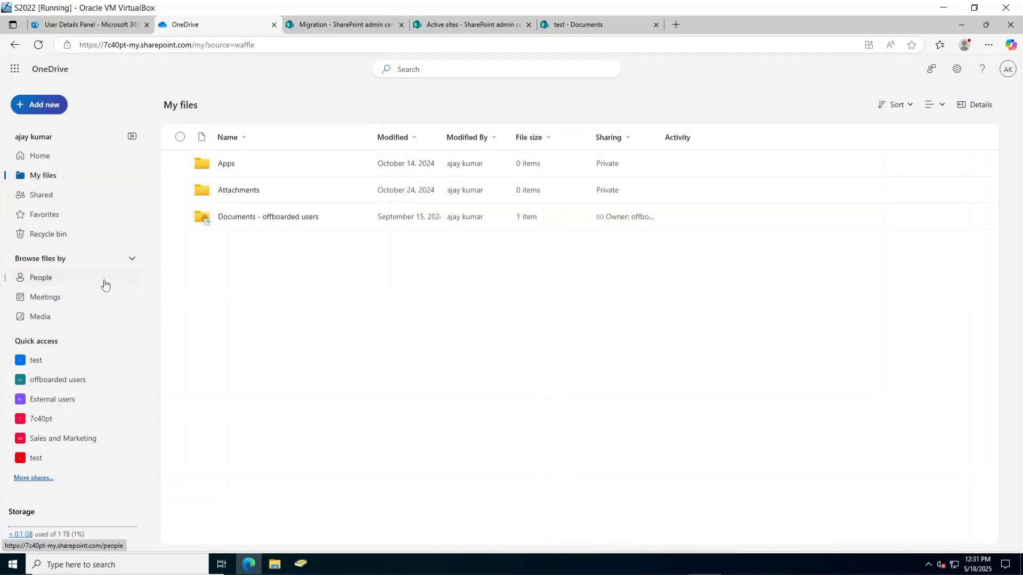
{"action": "left_click", "coordinate": [57, 275]}
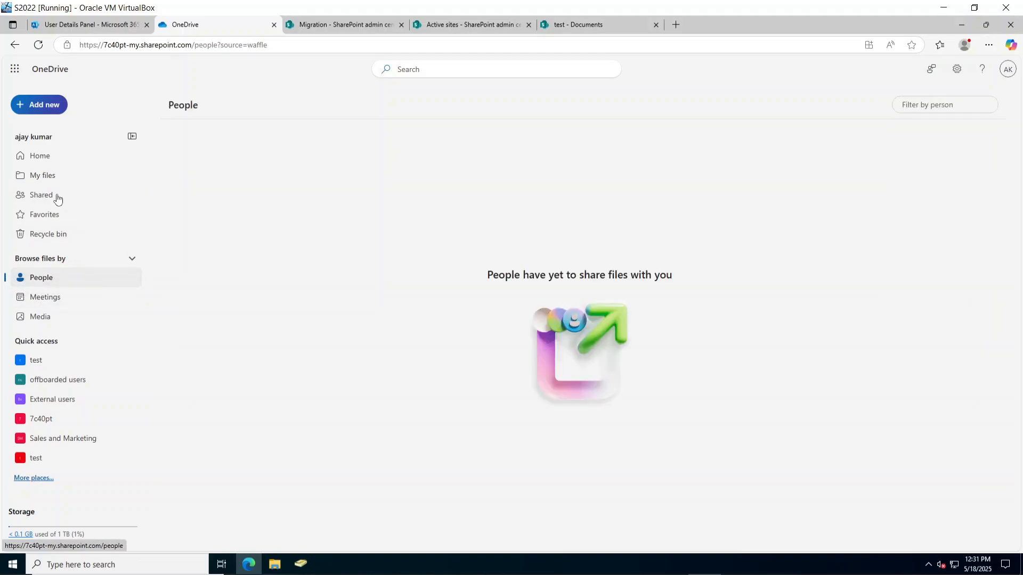
{"action": "left_click", "coordinate": [50, 175]}
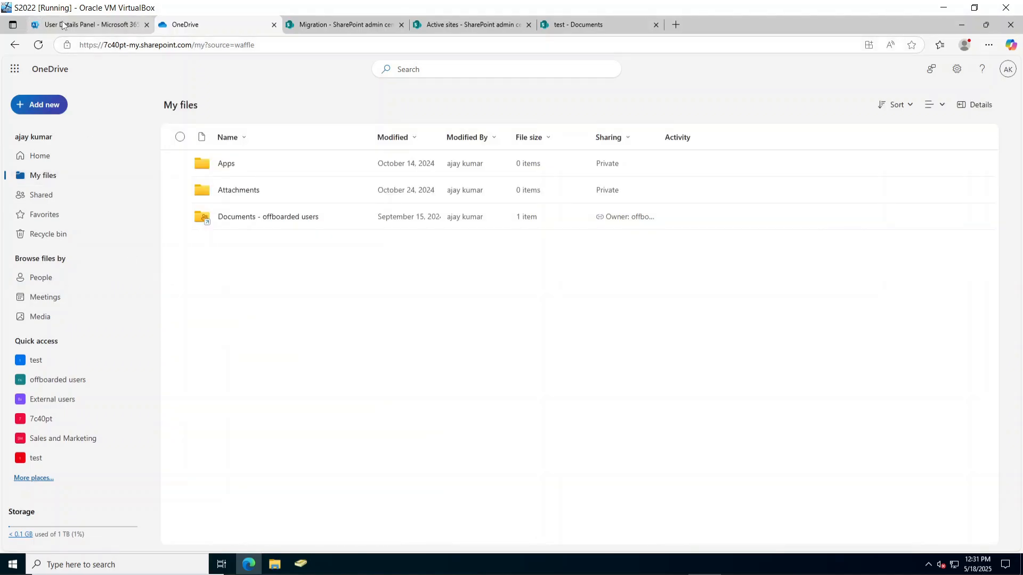
{"action": "left_click", "coordinate": [85, 24]}
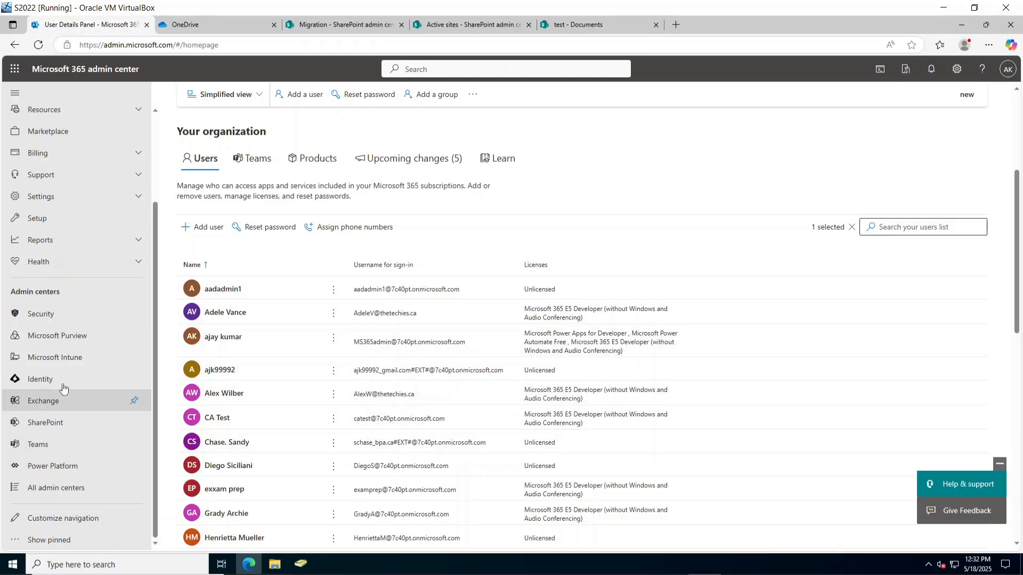
{"action": "left_click", "coordinate": [336, 24]}
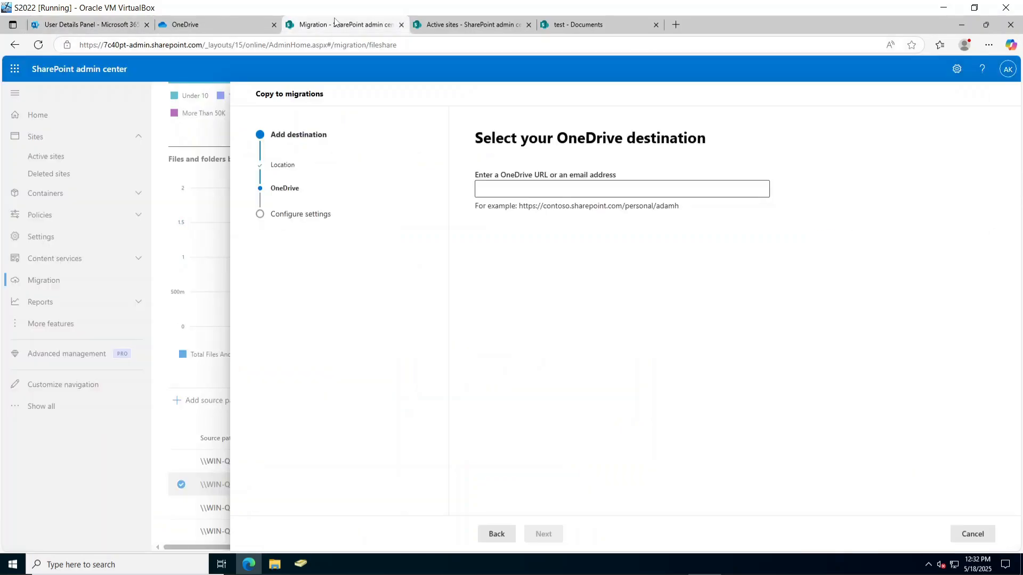
{"action": "left_click", "coordinate": [238, 20]}
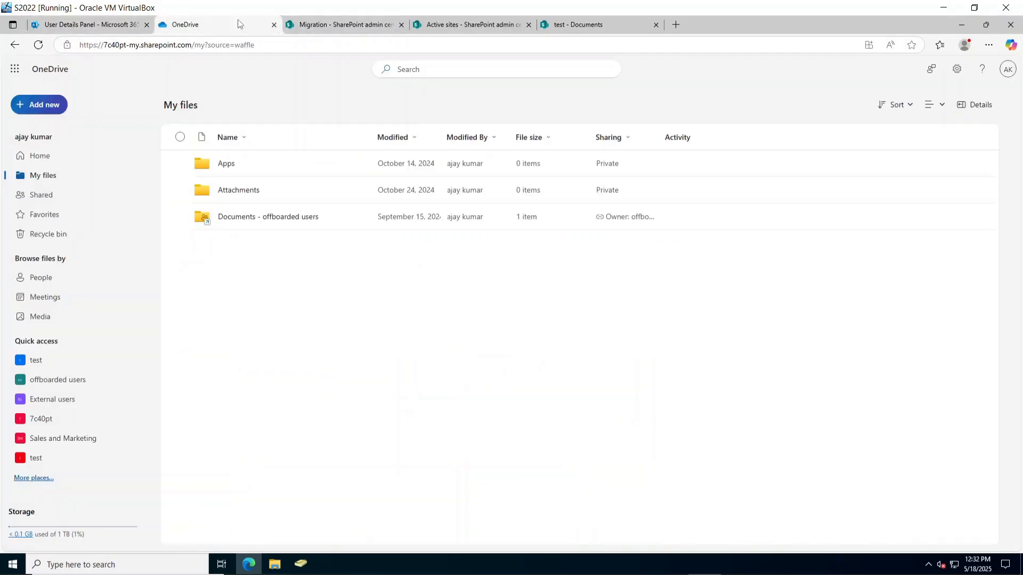
{"action": "left_click", "coordinate": [341, 25]}
{"action": "left_click", "coordinate": [456, 24]}
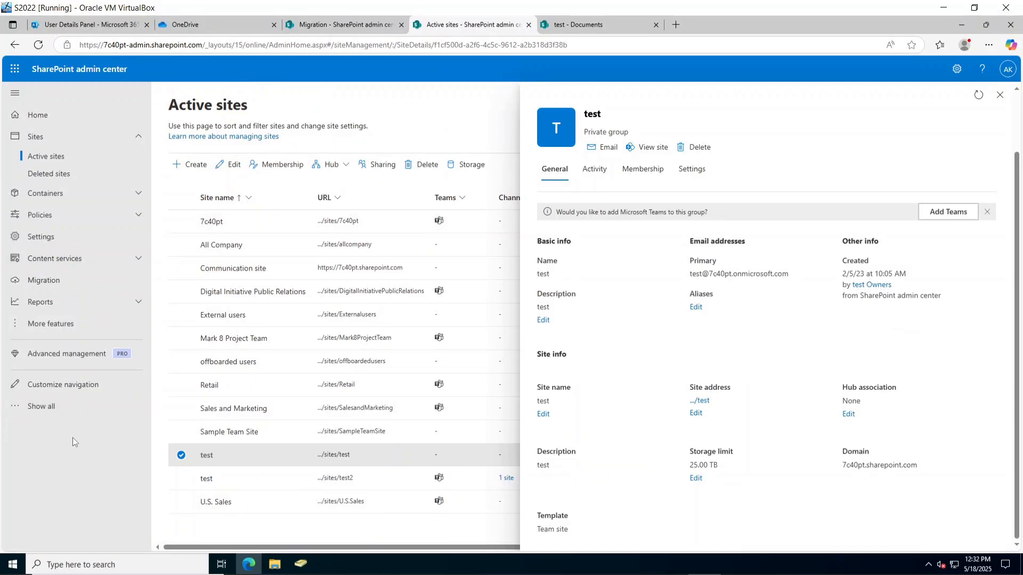
{"action": "left_click", "coordinate": [41, 237]}
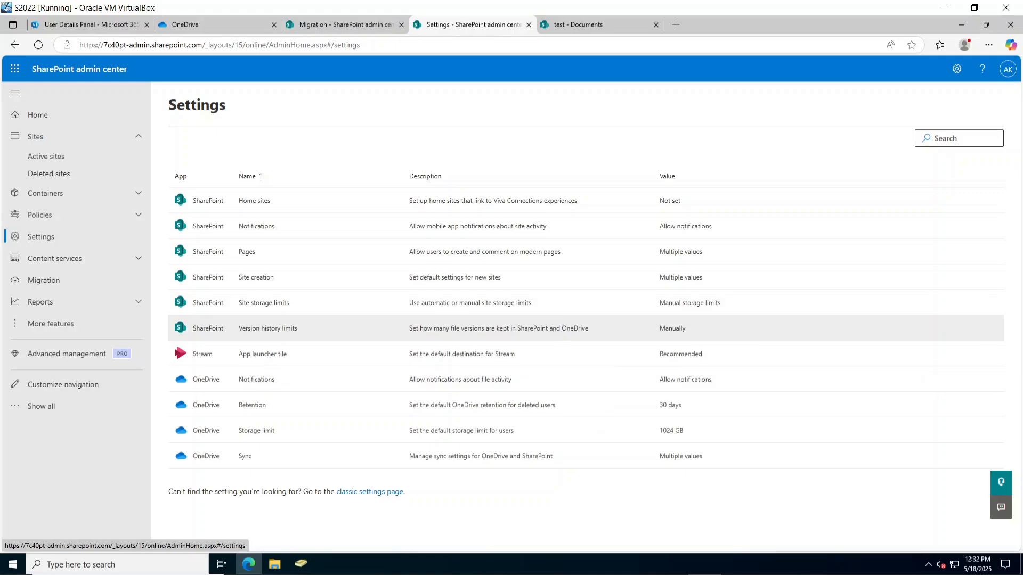
{"action": "left_click", "coordinate": [956, 70]}
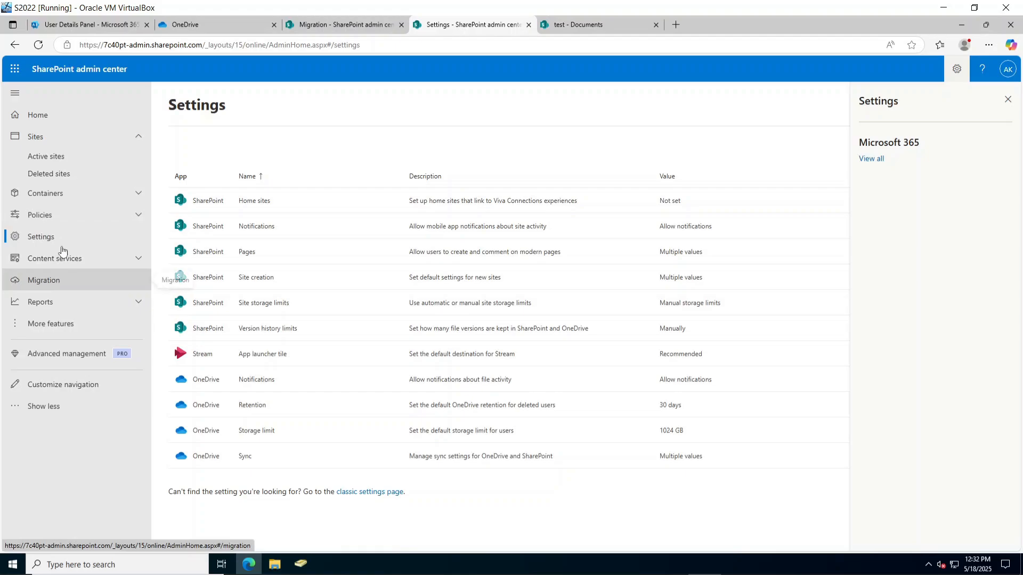
{"action": "left_click", "coordinate": [50, 214]}
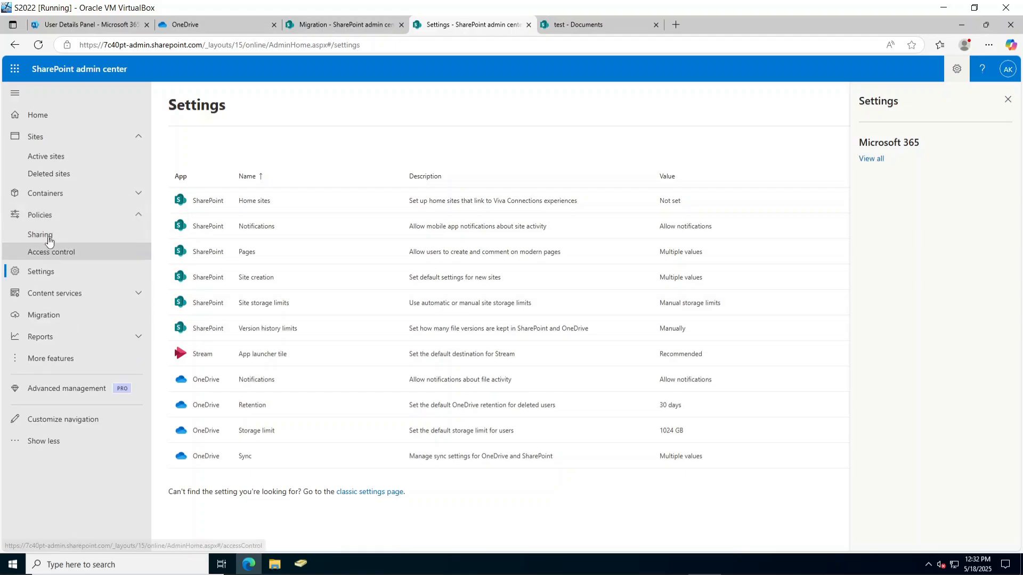
{"action": "left_click", "coordinate": [50, 239]}
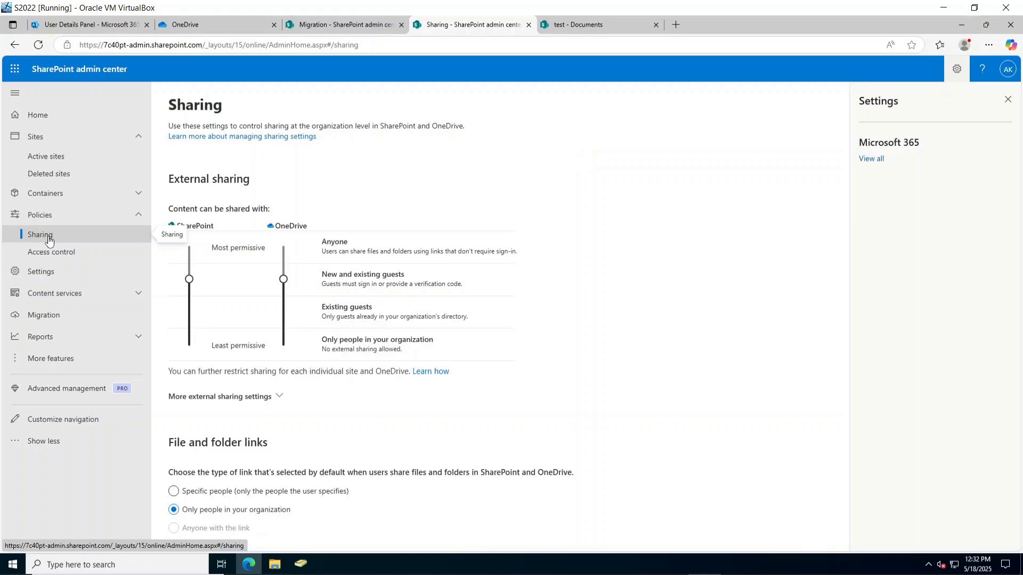
{"action": "left_click", "coordinate": [52, 253]}
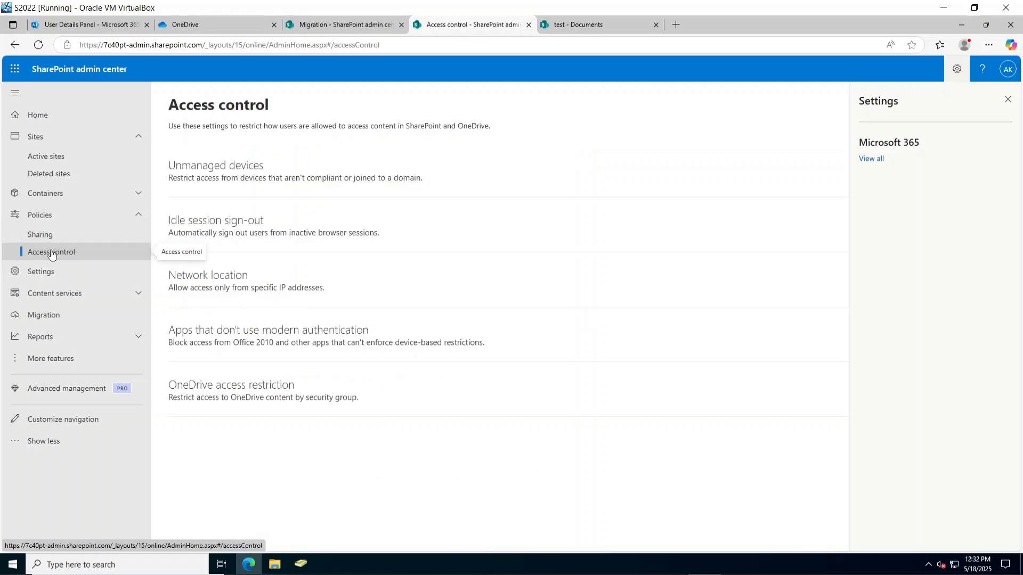
{"action": "left_click", "coordinate": [205, 392]}
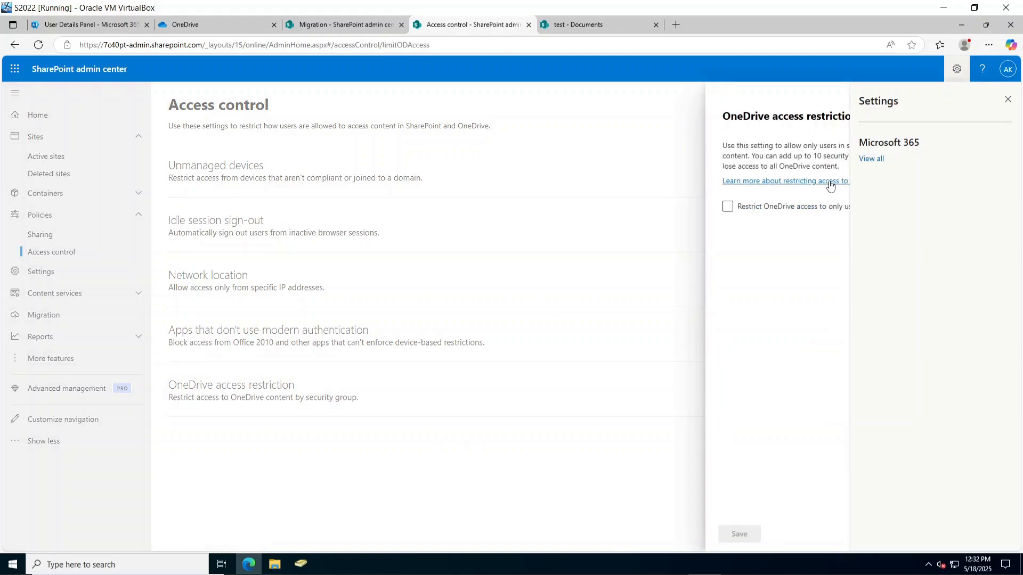
{"action": "left_click", "coordinate": [1007, 99]}
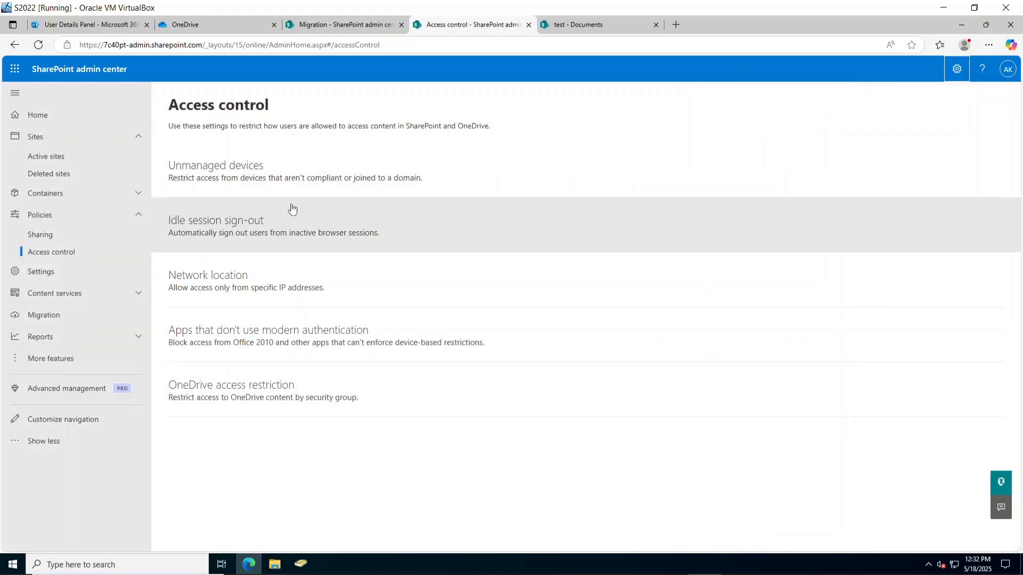
{"action": "left_click", "coordinate": [46, 156]}
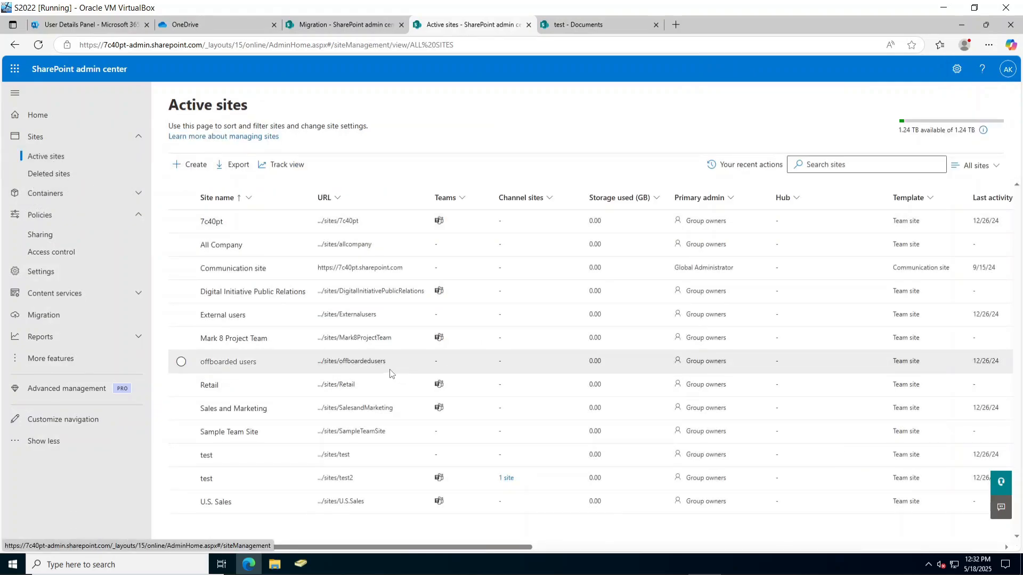
{"action": "left_click", "coordinate": [216, 31]}
Open another user's account details in the Active users list, then return to OneDrive My files.
{"action": "left_click", "coordinate": [131, 25]}
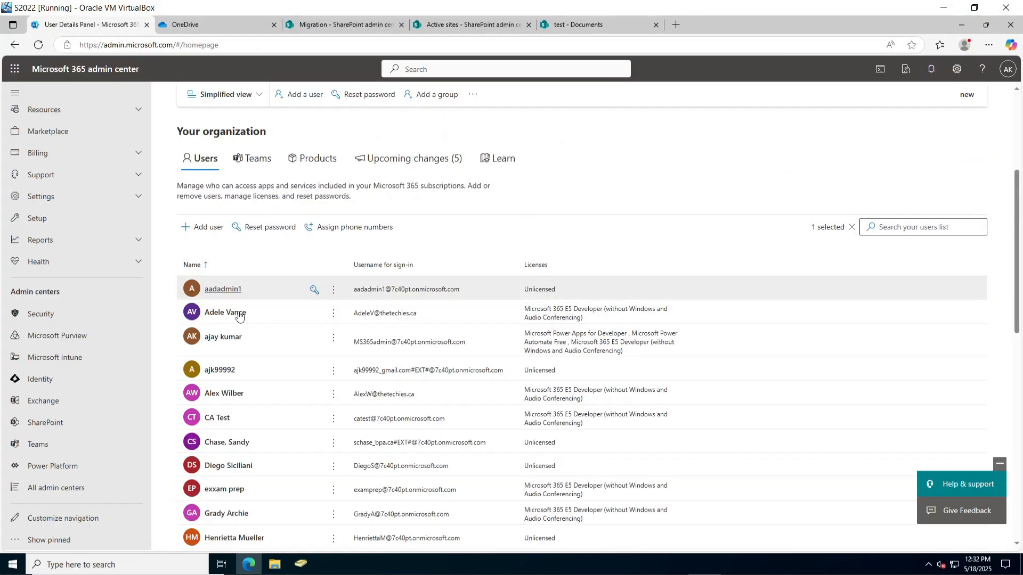
{"action": "left_click", "coordinate": [399, 311]}
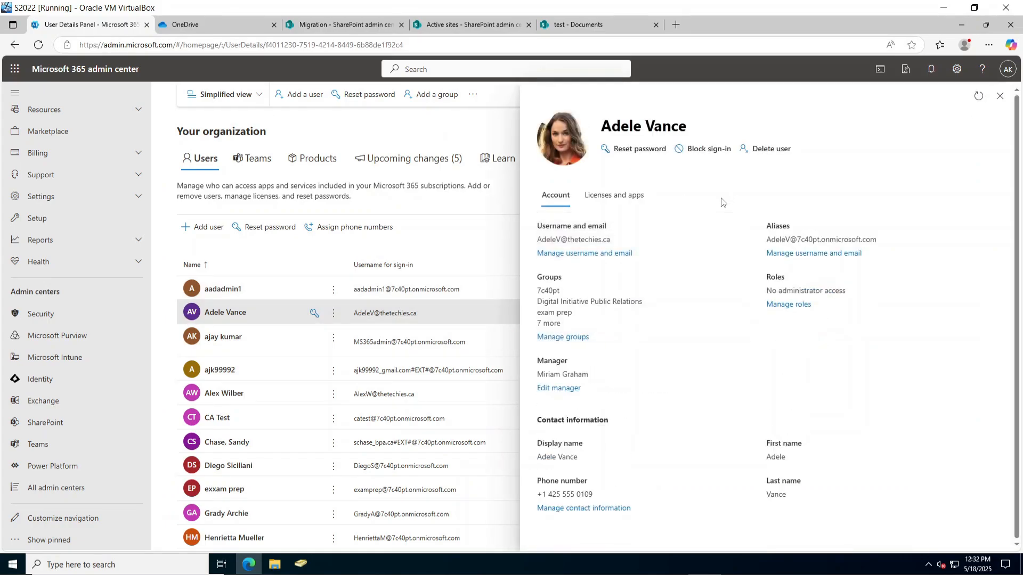
{"action": "left_click", "coordinate": [179, 27]}
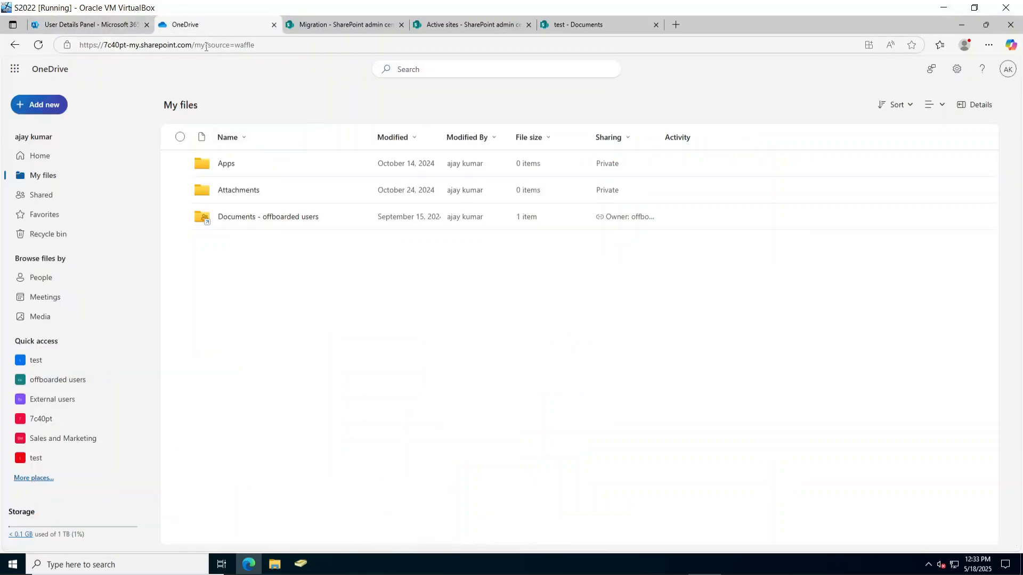
Check the OneDrive address, then return to the wizard's empty OneDrive destination step for User Data.
{"action": "left_click_drag", "start_coordinate": [206, 46], "coordinate": [81, 47]}
{"action": "key", "text": "ctrl+c"}
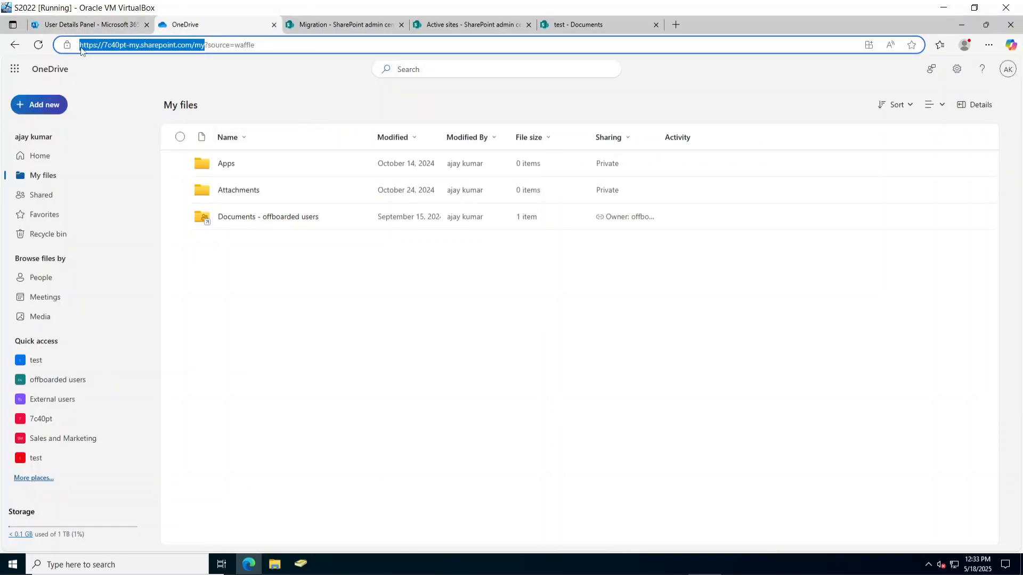
{"action": "left_click", "coordinate": [343, 25]}
{"action": "left_click", "coordinate": [199, 25]}
{"action": "left_click", "coordinate": [39, 154]}
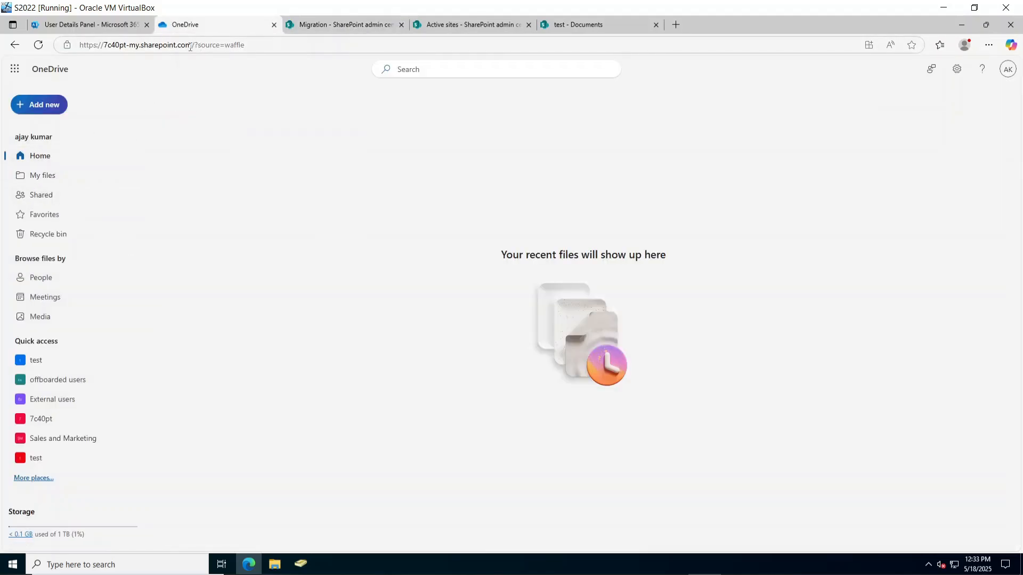
{"action": "key", "text": "ctrl+Tab"}
{"action": "key", "text": "ctrl+Tab"}
{"action": "key", "text": "ctrl+Tab"}
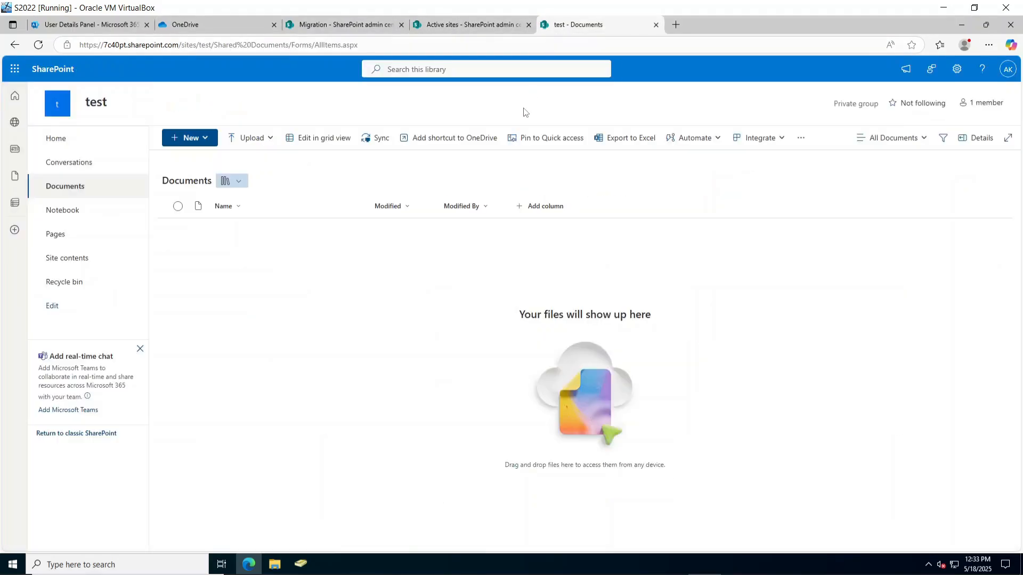
{"action": "left_click", "coordinate": [313, 25]}
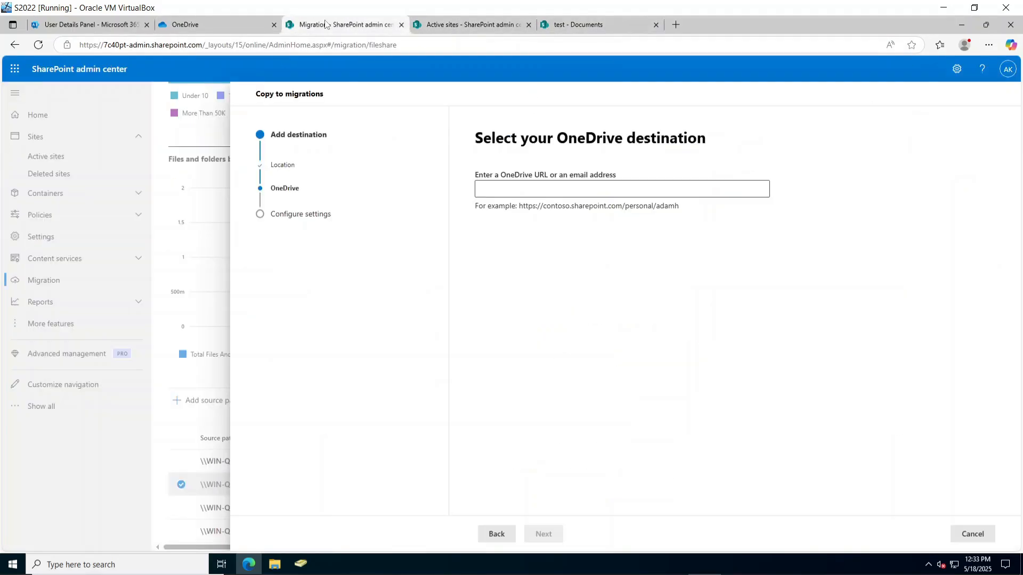
Paste the my-site URL into the OneDrive URL field and replace the trailing 'my' with 'persona'.
{"action": "left_click", "coordinate": [502, 182]}
{"action": "key", "text": "ctrl+v"}
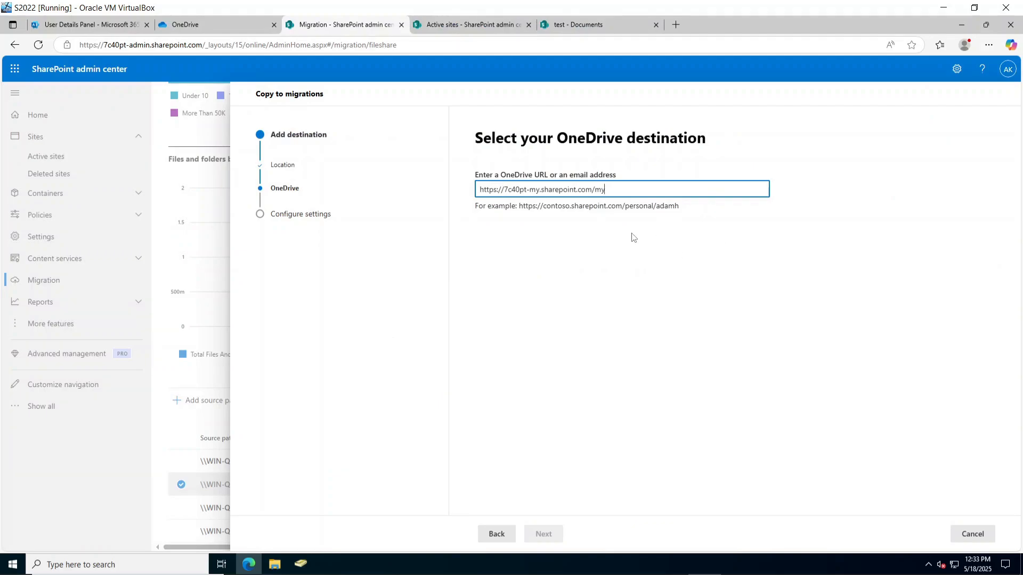
{"action": "left_click", "coordinate": [668, 207]}
{"action": "left_click_drag", "start_coordinate": [645, 205], "coordinate": [475, 207]}
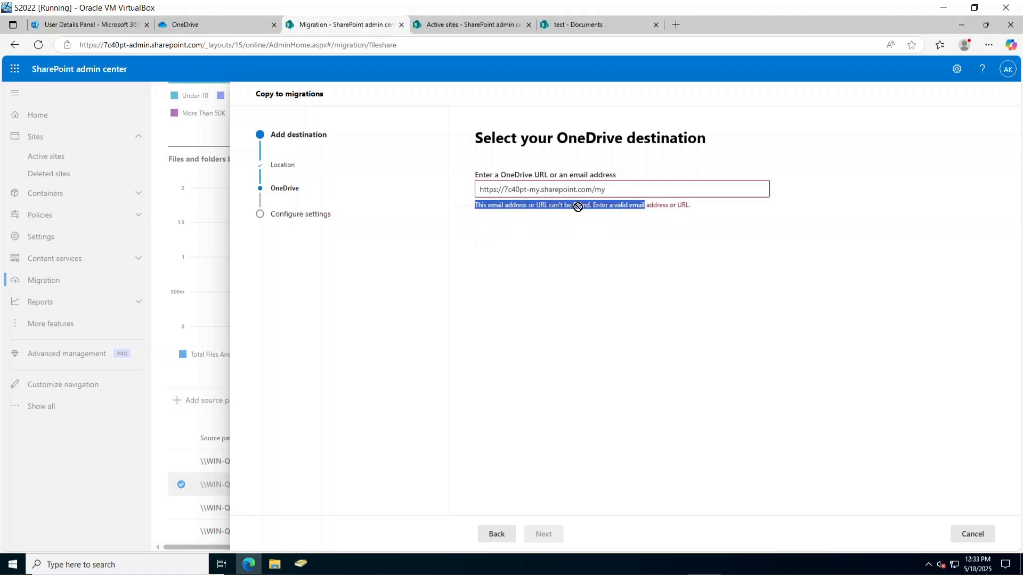
{"action": "left_click", "coordinate": [683, 242]}
{"action": "double_click", "coordinate": [610, 187]}
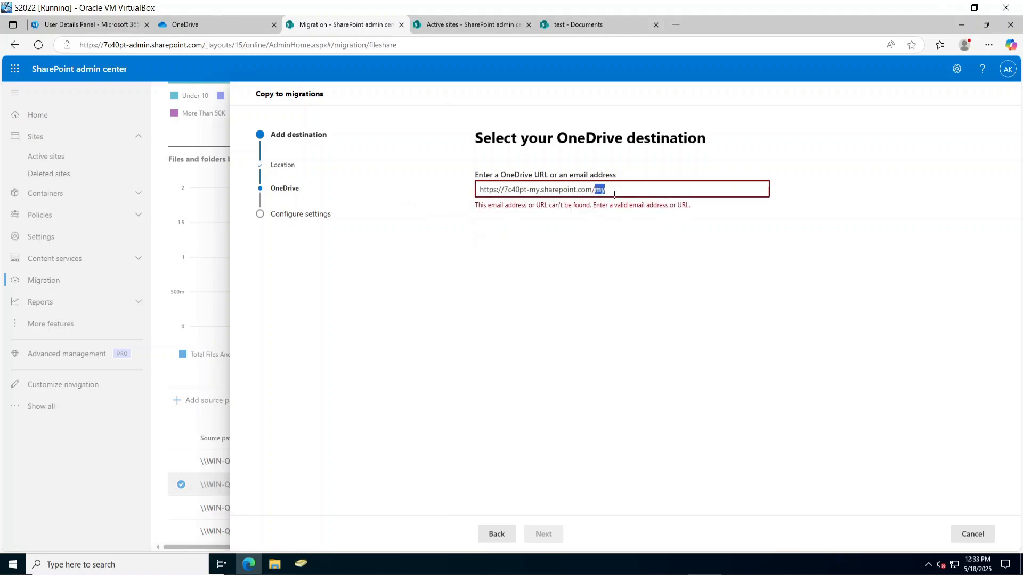
{"action": "key", "text": "BackSpace"}
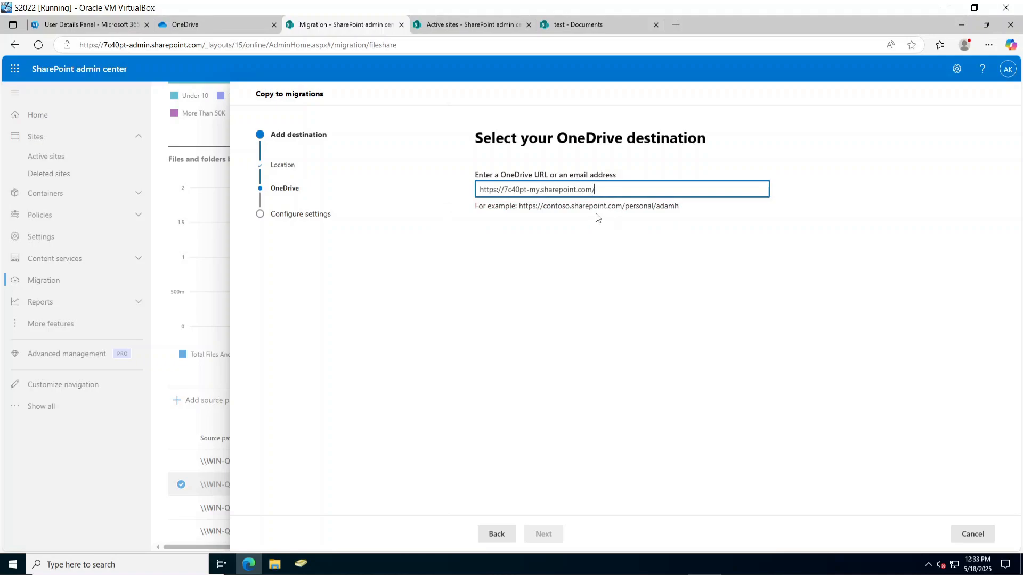
{"action": "type", "text": "personal/"}
Copy the username from the user's sign-in address in the user details.
{"action": "left_click", "coordinate": [178, 23]}
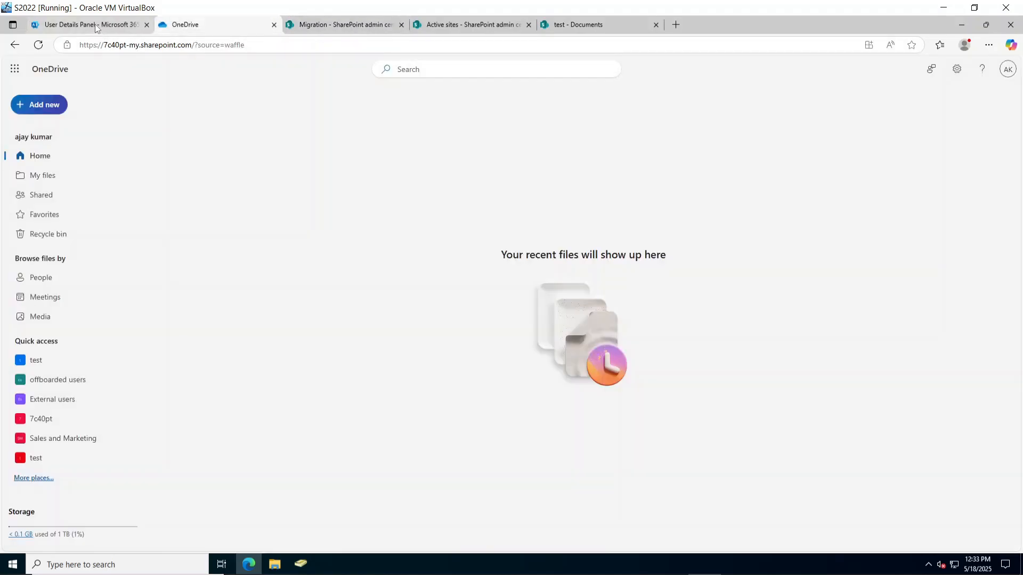
{"action": "left_click", "coordinate": [95, 24]}
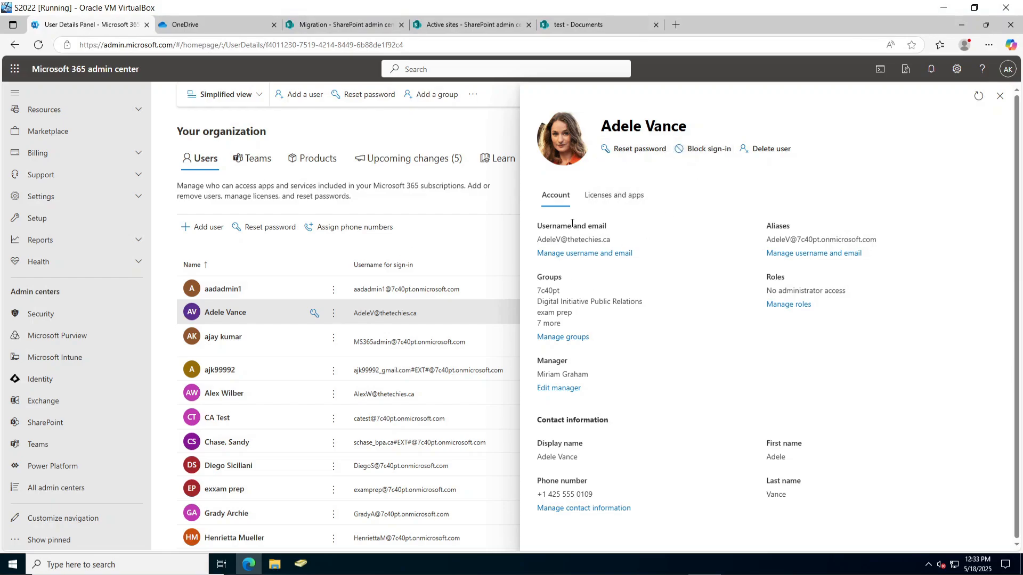
{"action": "double_click", "coordinate": [557, 238]}
{"action": "key", "text": "ctrl+c"}
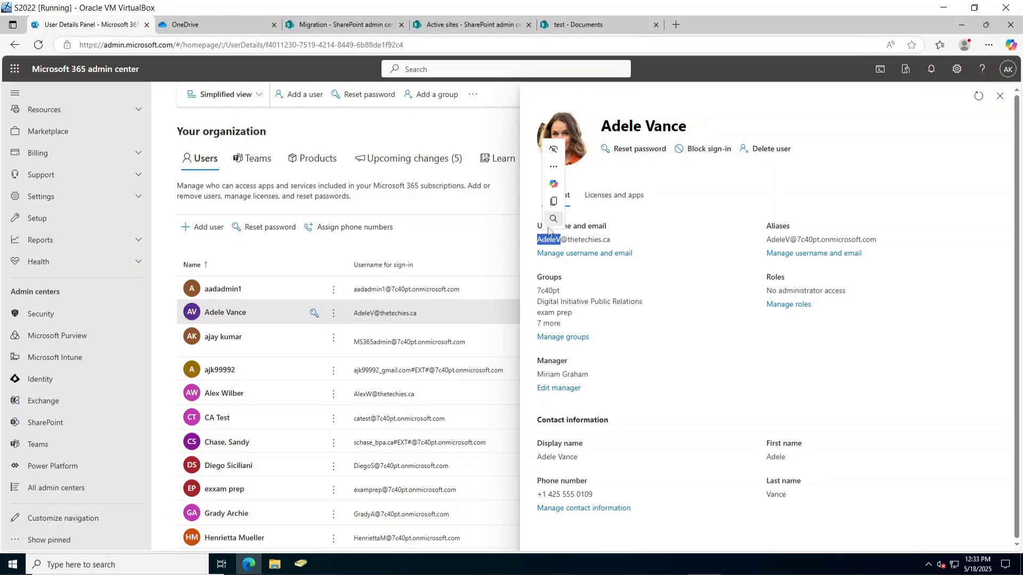
{"action": "left_click", "coordinate": [508, 24]}
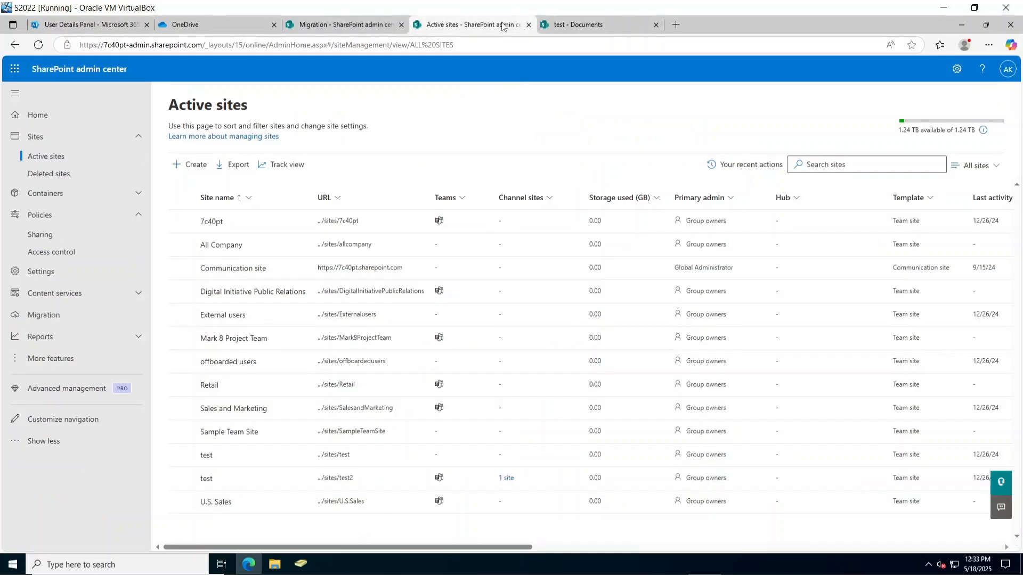
{"action": "left_click", "coordinate": [568, 27]}
Append the username to the destination URL, drop its last letter, and recheck it.
{"action": "left_click", "coordinate": [317, 27]}
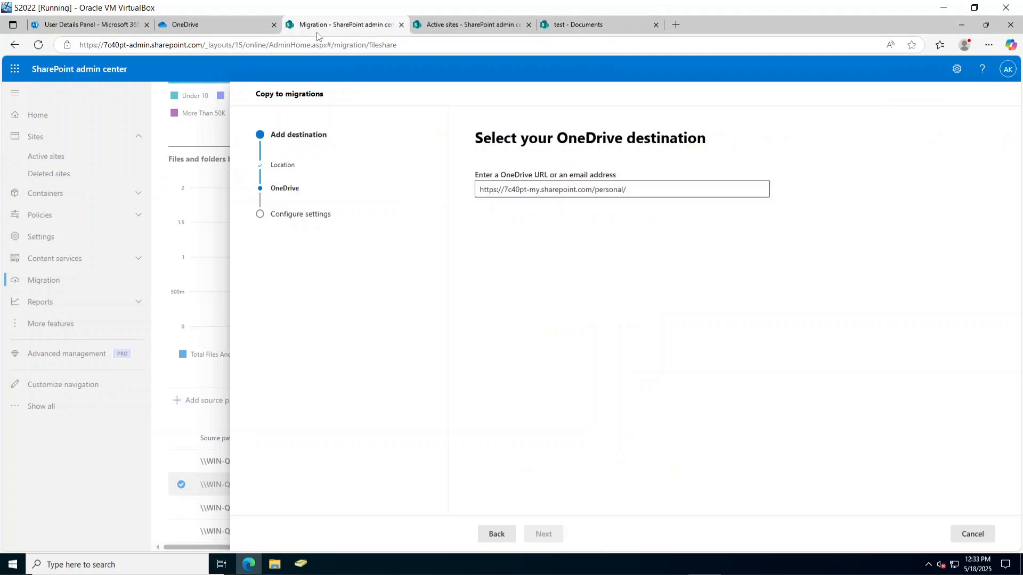
{"action": "left_click", "coordinate": [655, 189]}
{"action": "key", "text": "ctrl+v"}
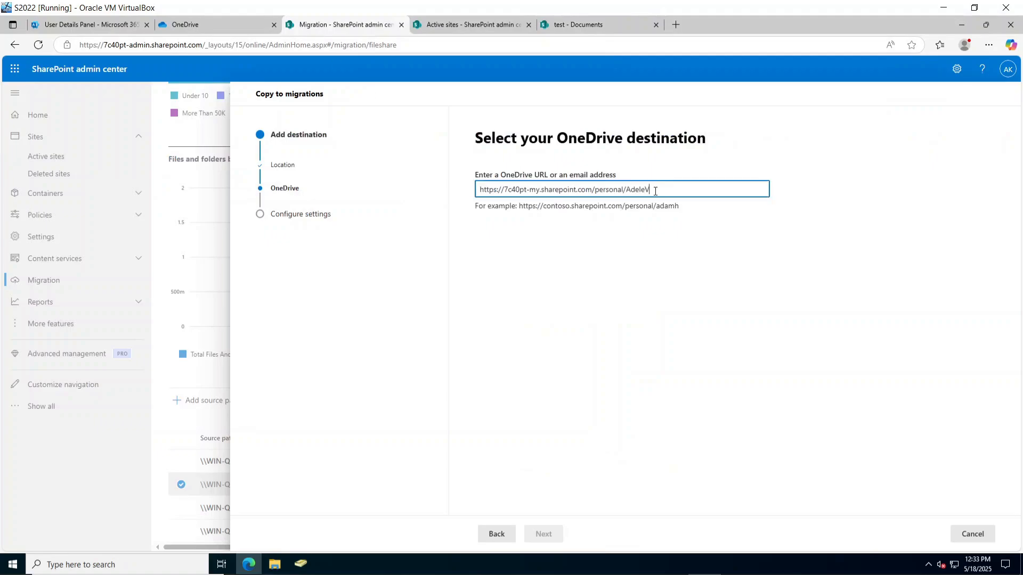
{"action": "left_click", "coordinate": [759, 325]}
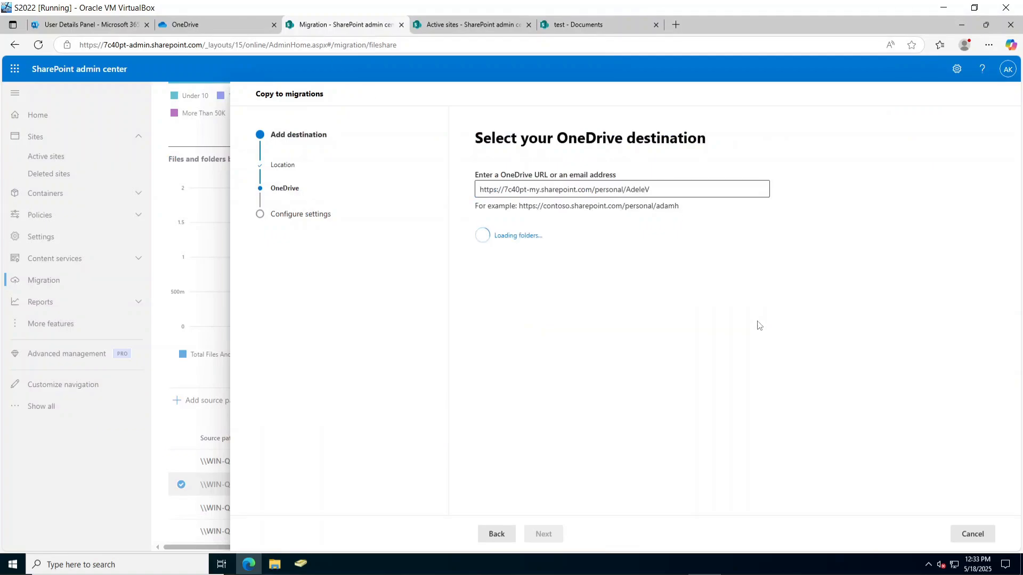
{"action": "left_click", "coordinate": [664, 187]}
{"action": "key", "text": "BackSpace"}
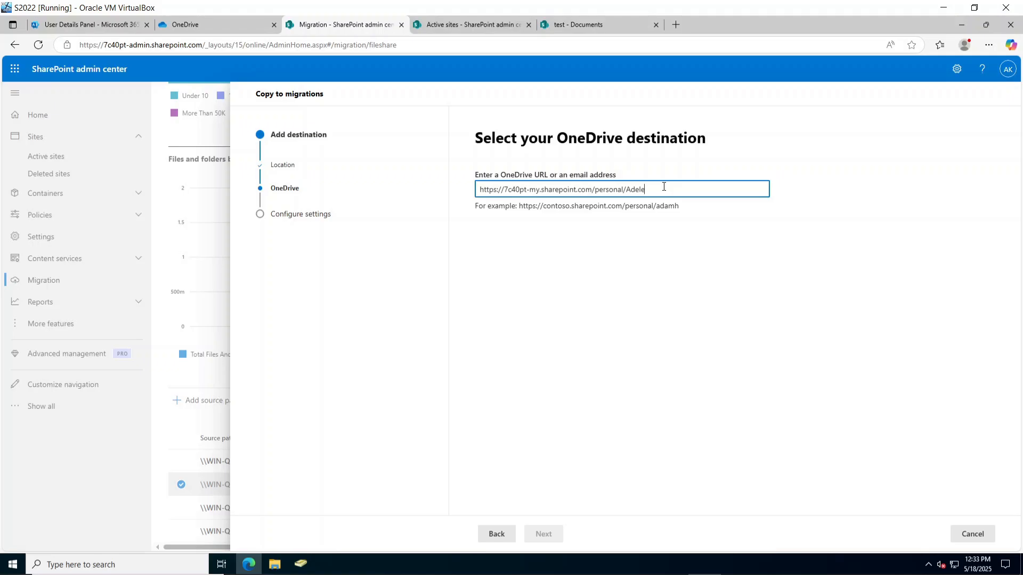
{"action": "left_click", "coordinate": [785, 241]}
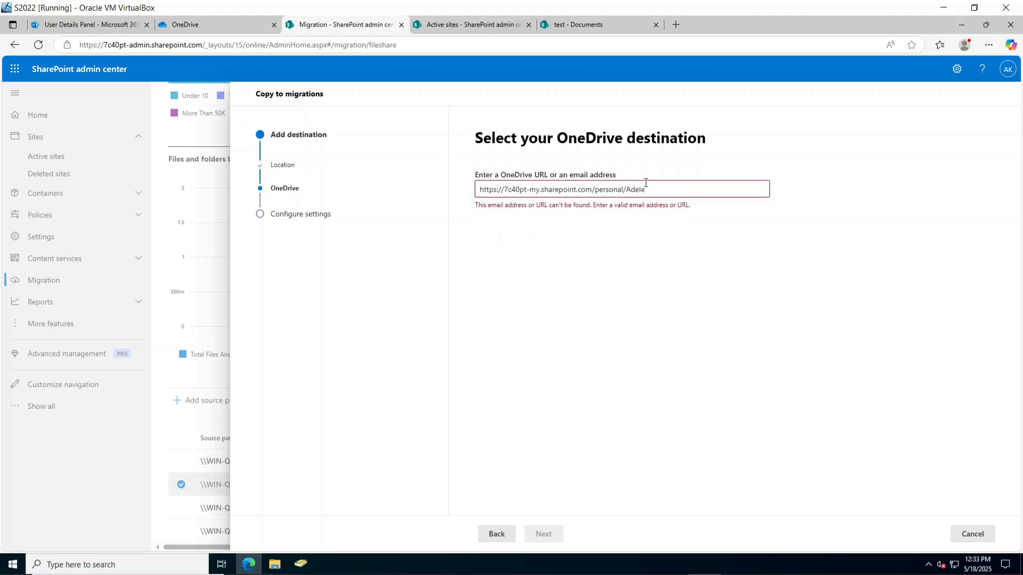
Review the user's primary email and alias in Manage username and email.
{"action": "left_click", "coordinate": [183, 25]}
{"action": "left_click", "coordinate": [85, 27]}
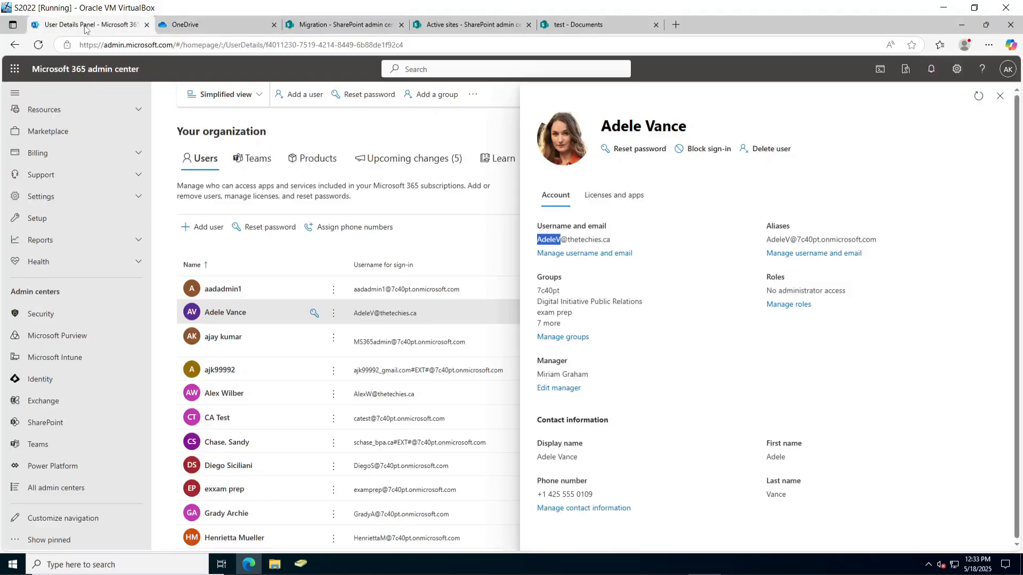
{"action": "left_click", "coordinate": [640, 237]}
{"action": "left_click", "coordinate": [585, 254]}
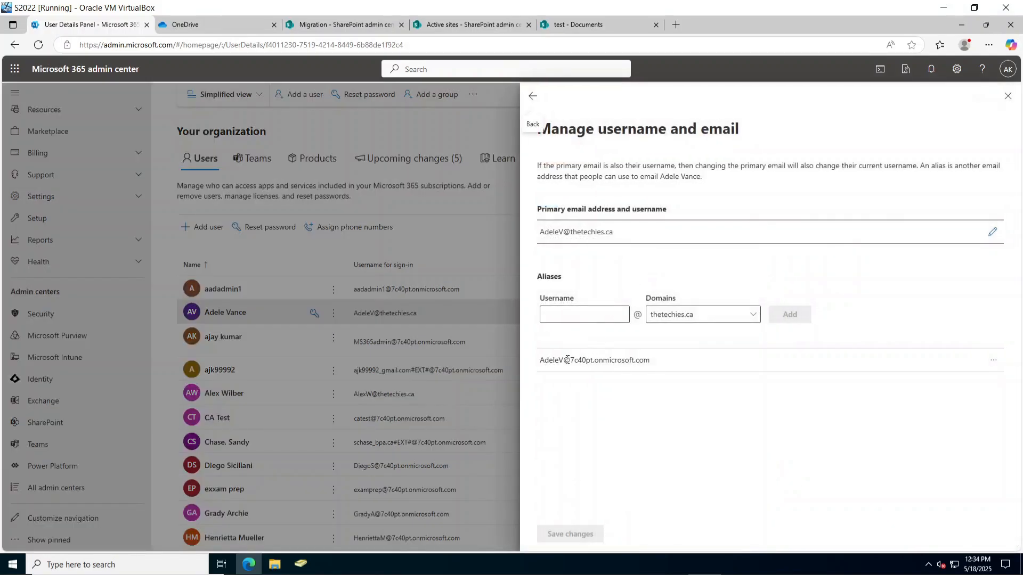
{"action": "double_click", "coordinate": [560, 360]}
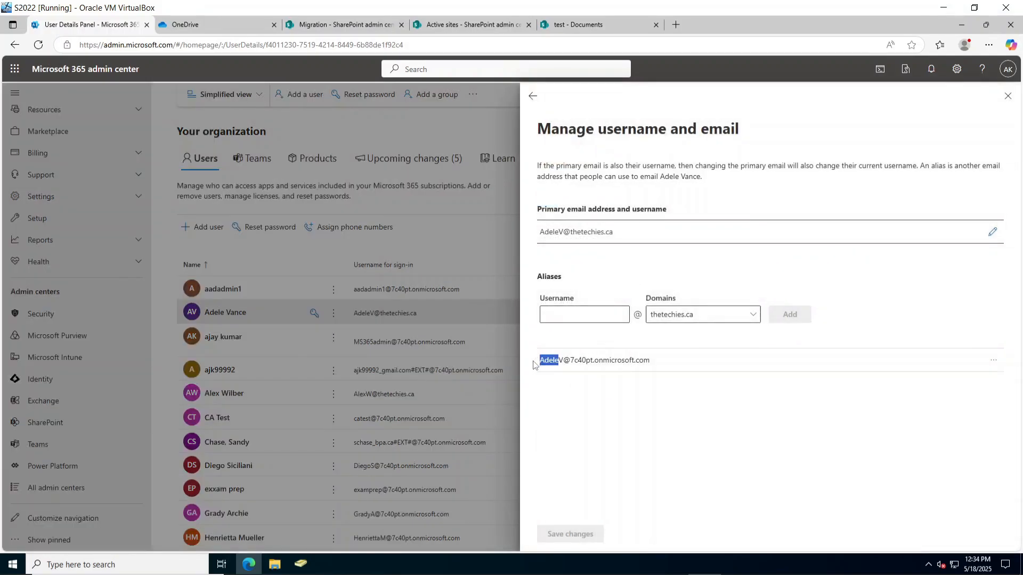
{"action": "double_click", "coordinate": [566, 232]}
{"action": "double_click", "coordinate": [549, 231]}
{"action": "left_click", "coordinate": [549, 230]}
{"action": "double_click", "coordinate": [554, 230]}
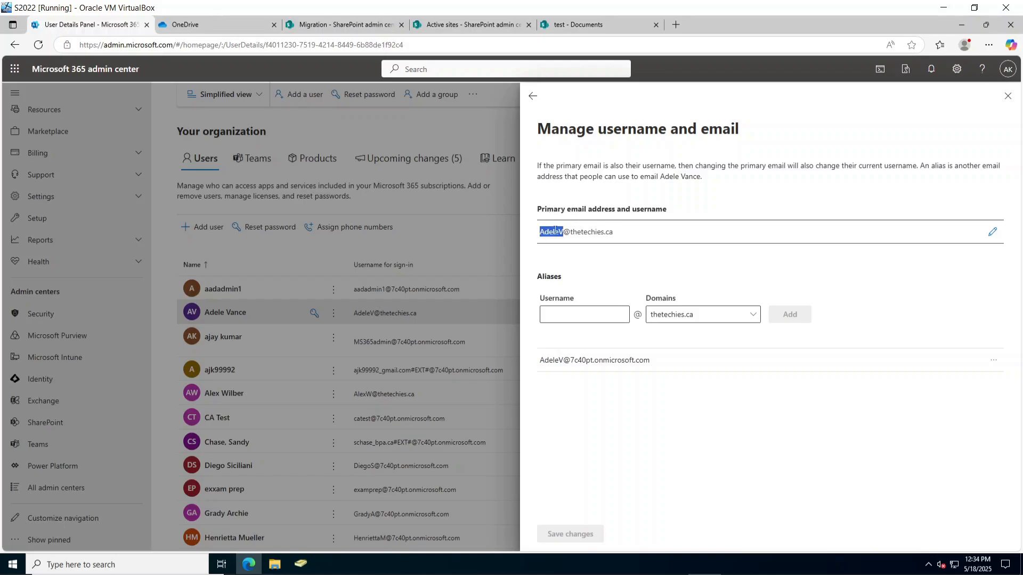
Return to the Copy to migrations destination step.
{"action": "left_click", "coordinate": [469, 25]}
{"action": "left_click", "coordinate": [568, 31]}
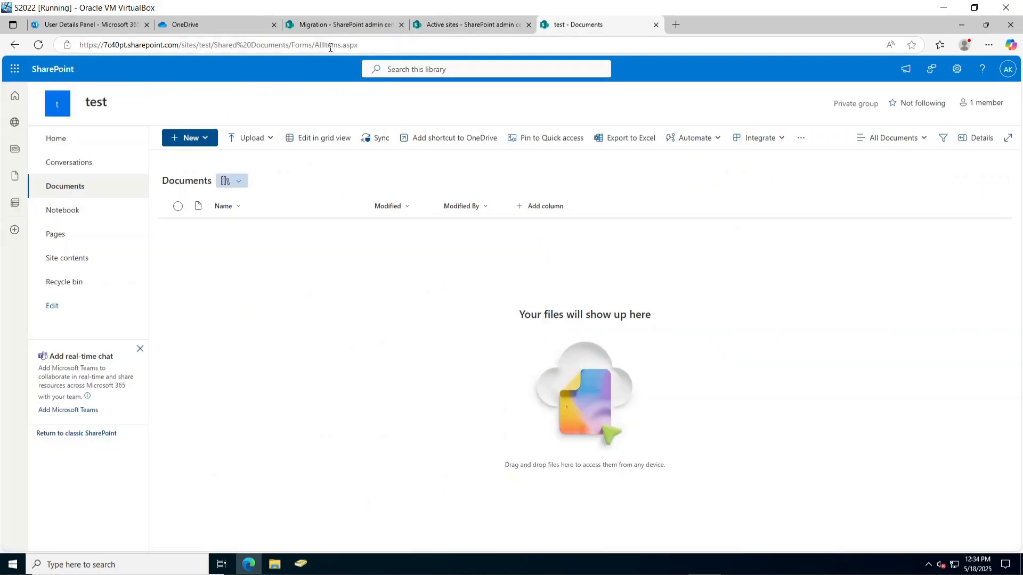
{"action": "left_click", "coordinate": [302, 28]}
{"action": "left_click", "coordinate": [205, 26]}
{"action": "left_click", "coordinate": [308, 31]}
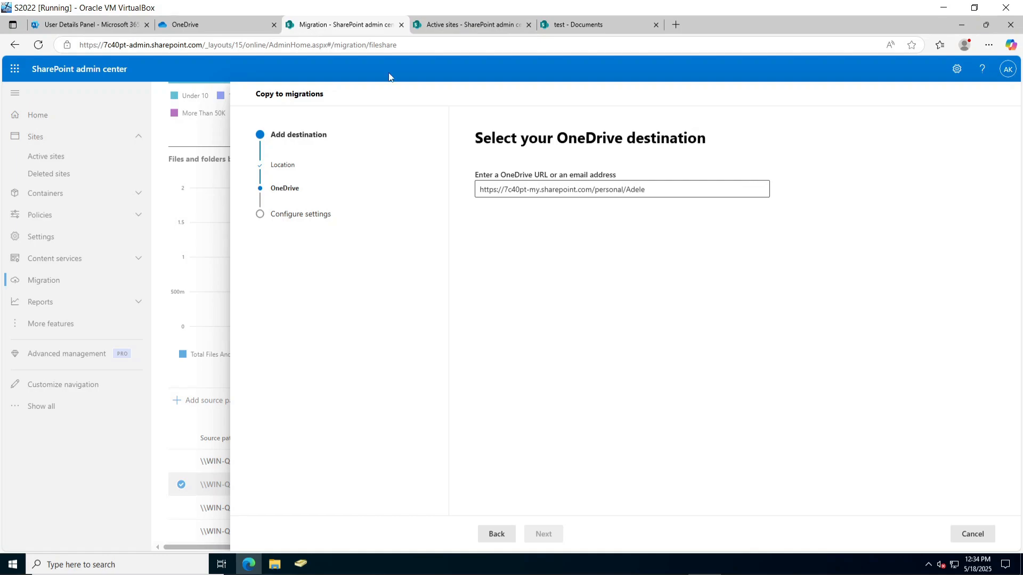
Retype the username in the URL, removing 'personal/' and its last letter.
{"action": "left_click", "coordinate": [653, 186]}
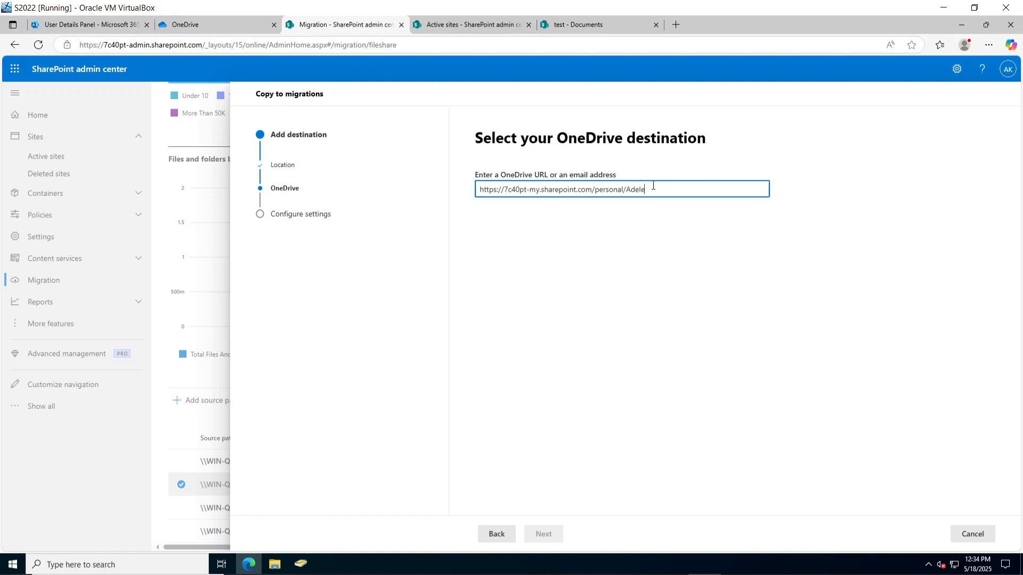
{"action": "key", "text": "BackSpace"}
{"action": "key", "text": "BackSpace"}
{"action": "key", "text": "BackSpace"}
{"action": "key", "text": "BackSpace"}
{"action": "type", "text": "AdeleV"}
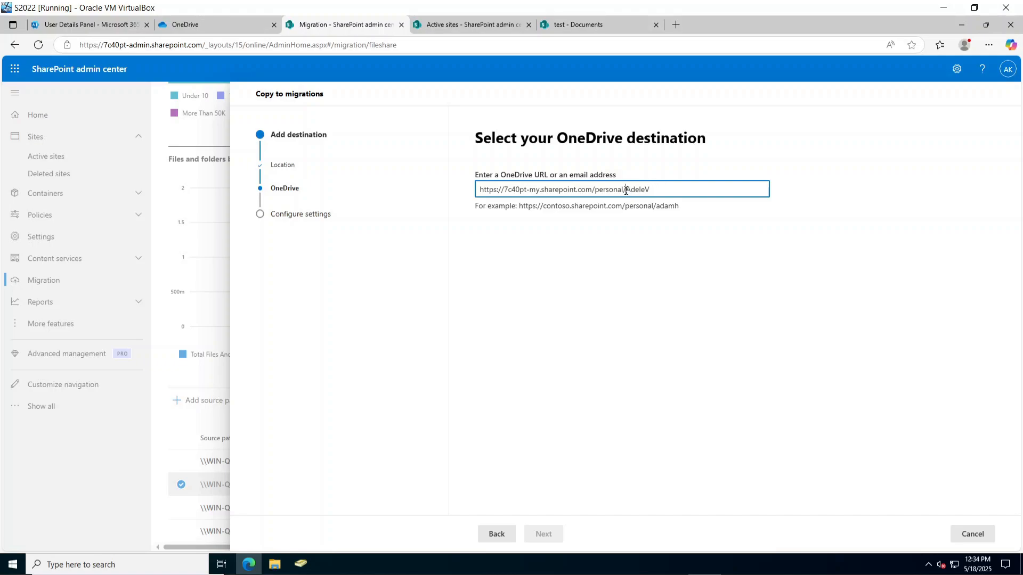
{"action": "key", "text": "BackSpace"}
{"action": "key", "text": "BackSpace"}
{"action": "key", "text": "BackSpace"}
{"action": "key", "text": "BackSpace"}
{"action": "key", "text": "BackSpace"}
{"action": "key", "text": "BackSpace"}
{"action": "key", "text": "BackSpace"}
{"action": "key", "text": "BackSpace"}
{"action": "key", "text": "BackSpace"}
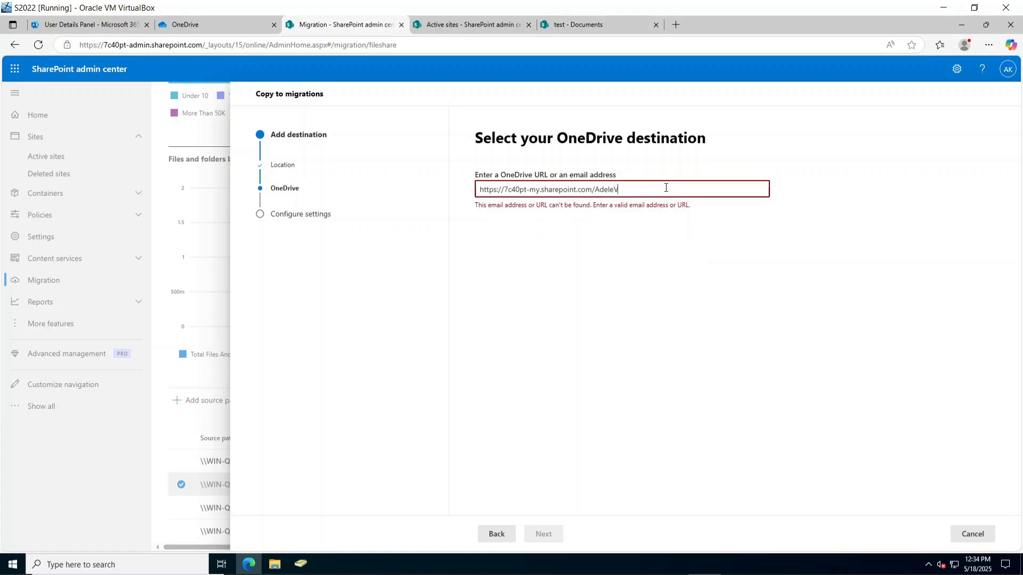
{"action": "key", "text": "BackSpace"}
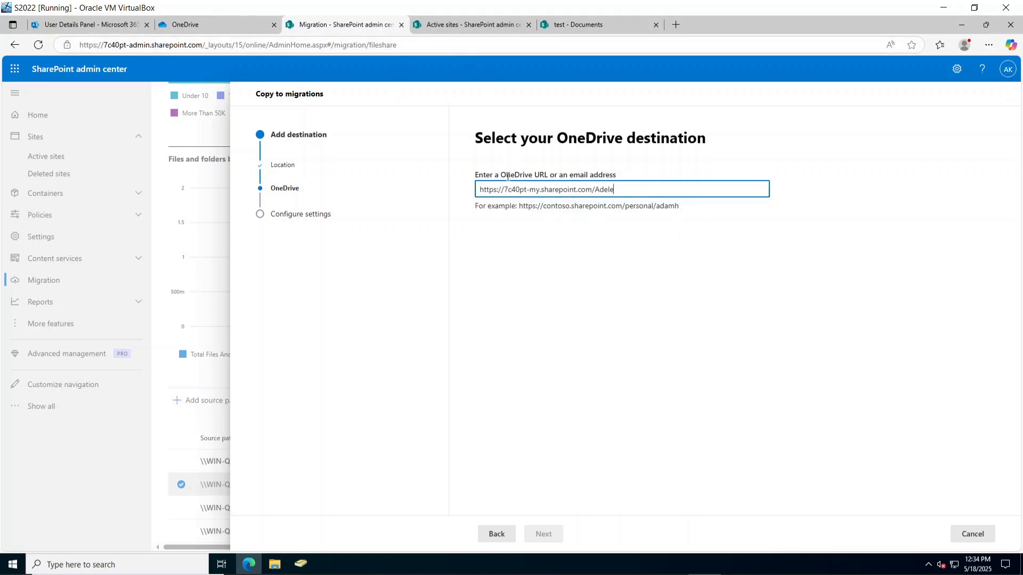
{"action": "left_click", "coordinate": [93, 24]}
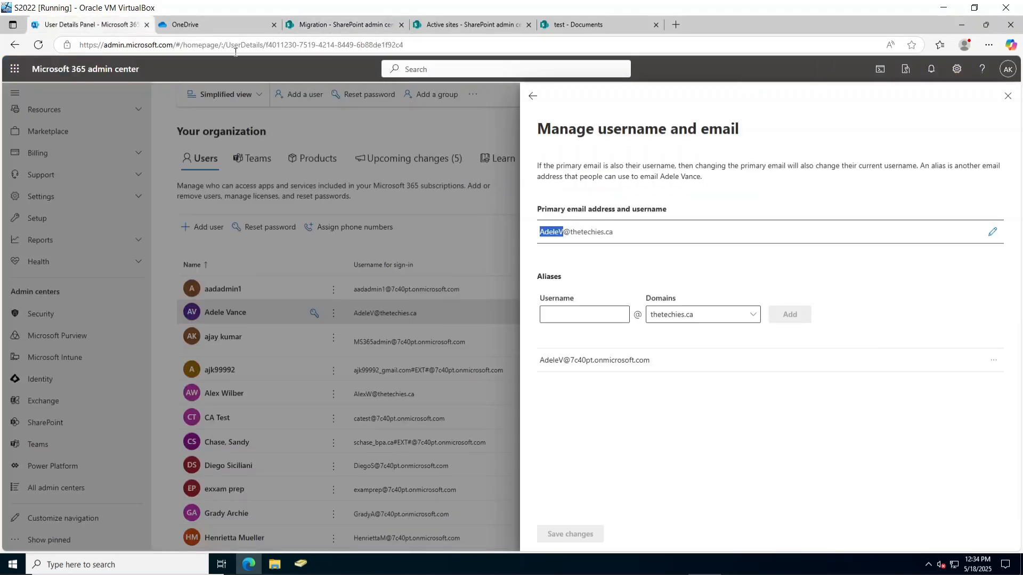
Close the username settings and browse OneDrive's sections to list folders in My files.
{"action": "left_click", "coordinate": [1008, 95]}
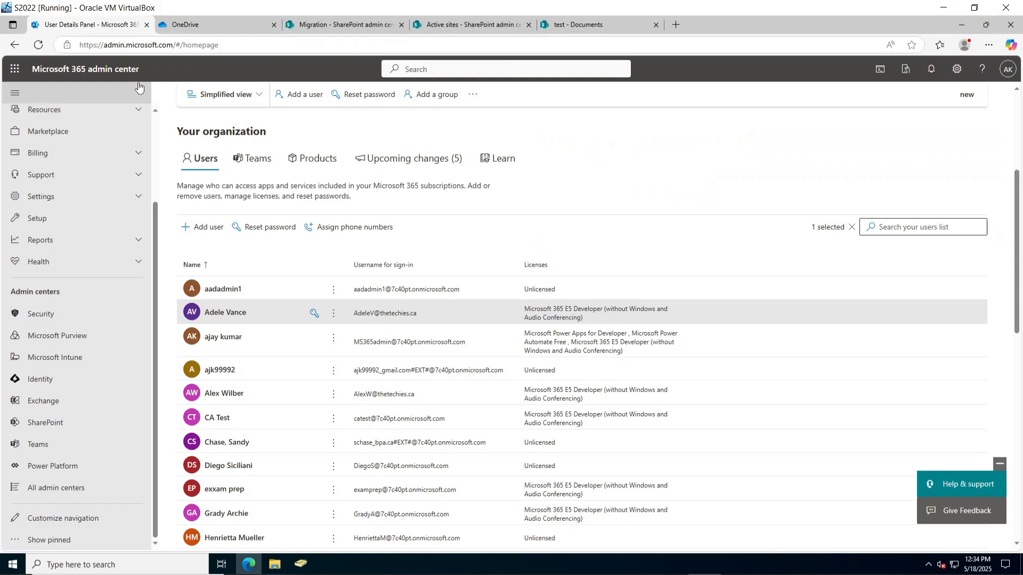
{"action": "left_click", "coordinate": [203, 22]}
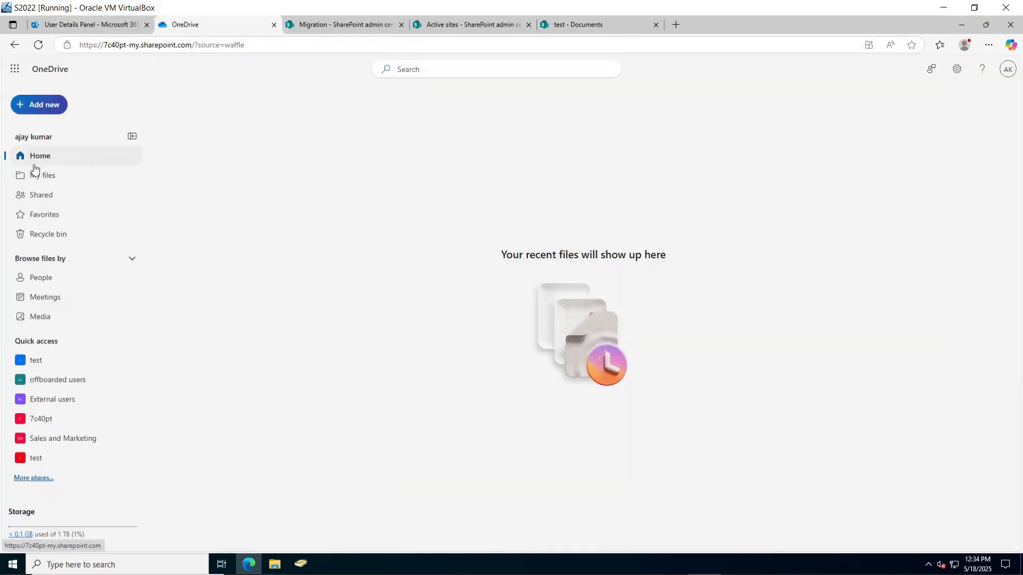
{"action": "left_click", "coordinate": [43, 143]}
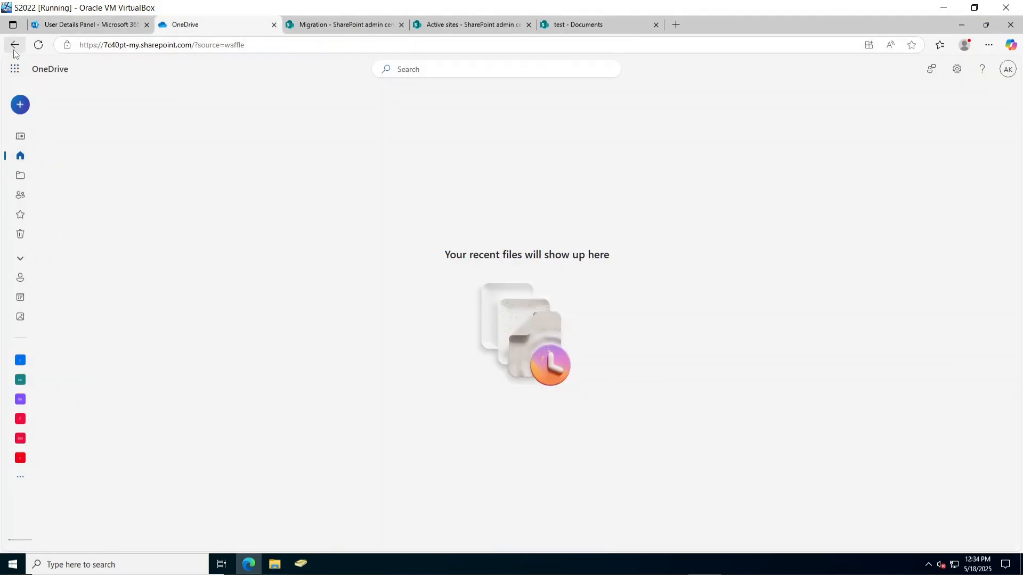
{"action": "left_click", "coordinate": [21, 137]}
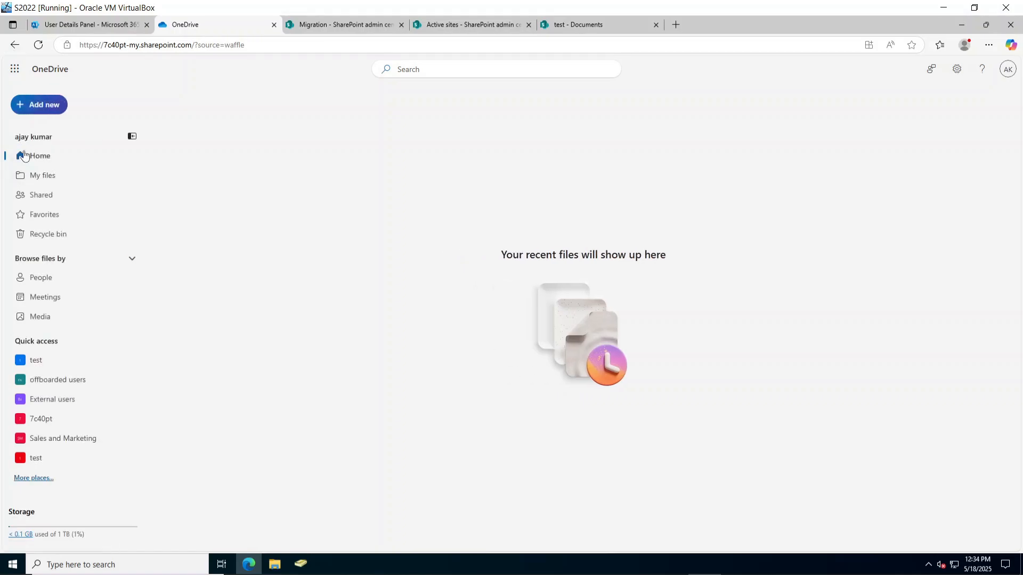
{"action": "left_click", "coordinate": [37, 183]}
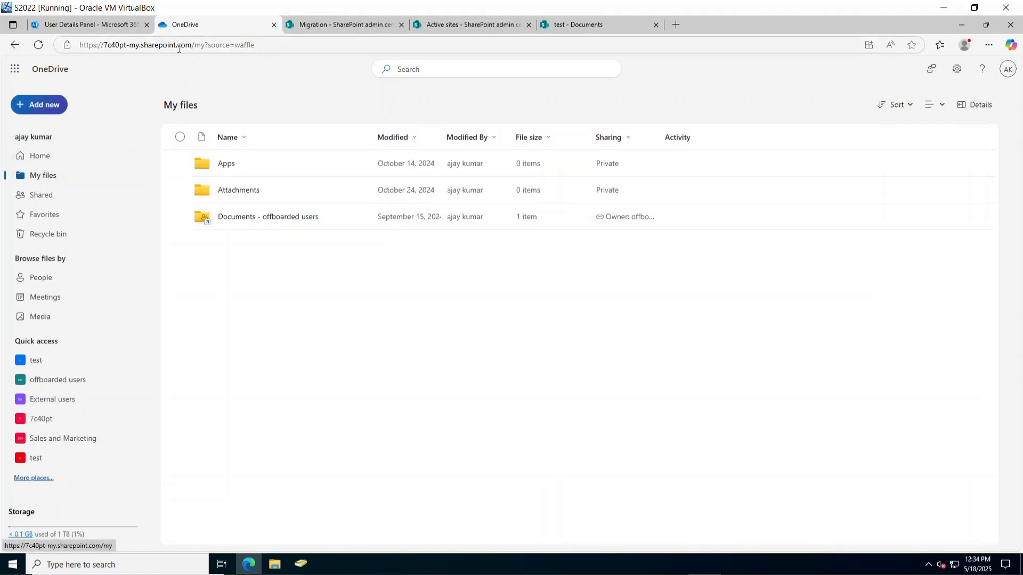
{"action": "left_click", "coordinate": [38, 200]}
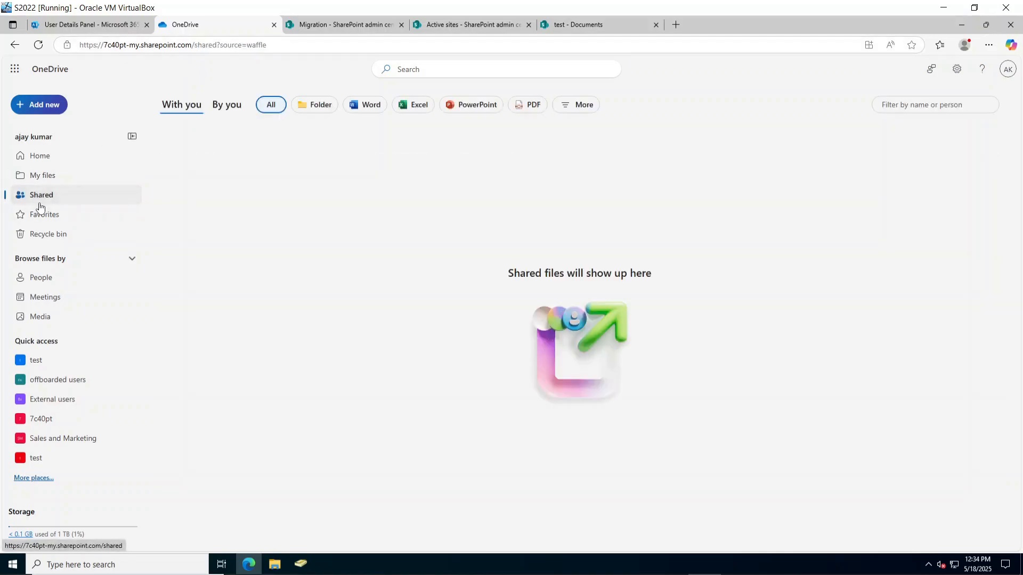
{"action": "left_click", "coordinate": [44, 217]}
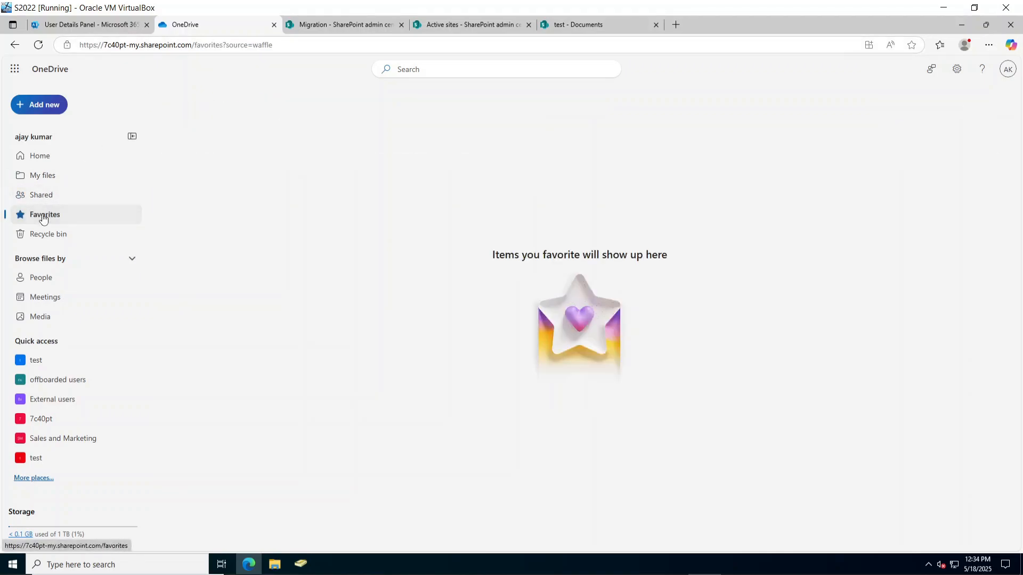
{"action": "left_click", "coordinate": [45, 240]}
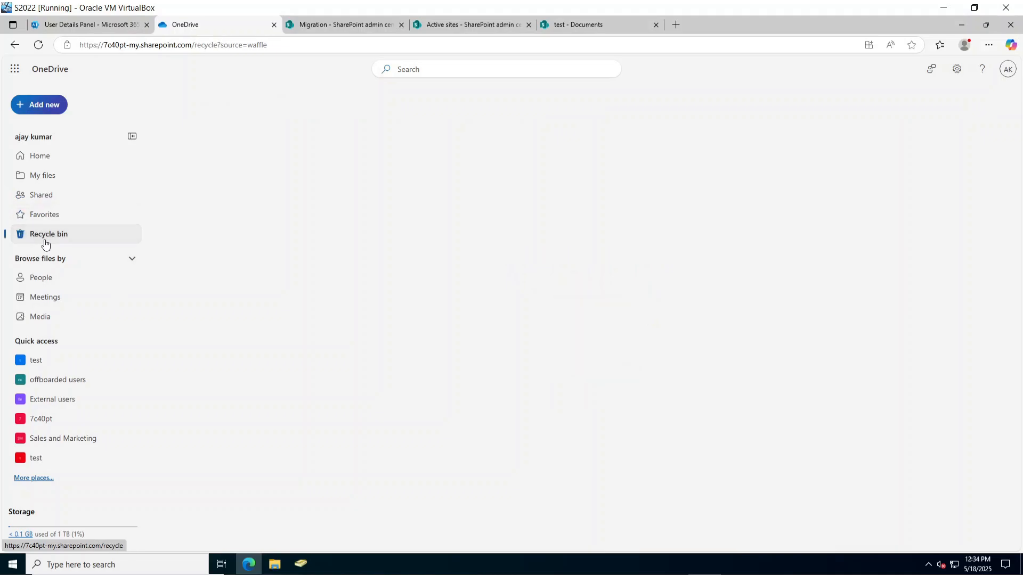
{"action": "left_click", "coordinate": [47, 156]}
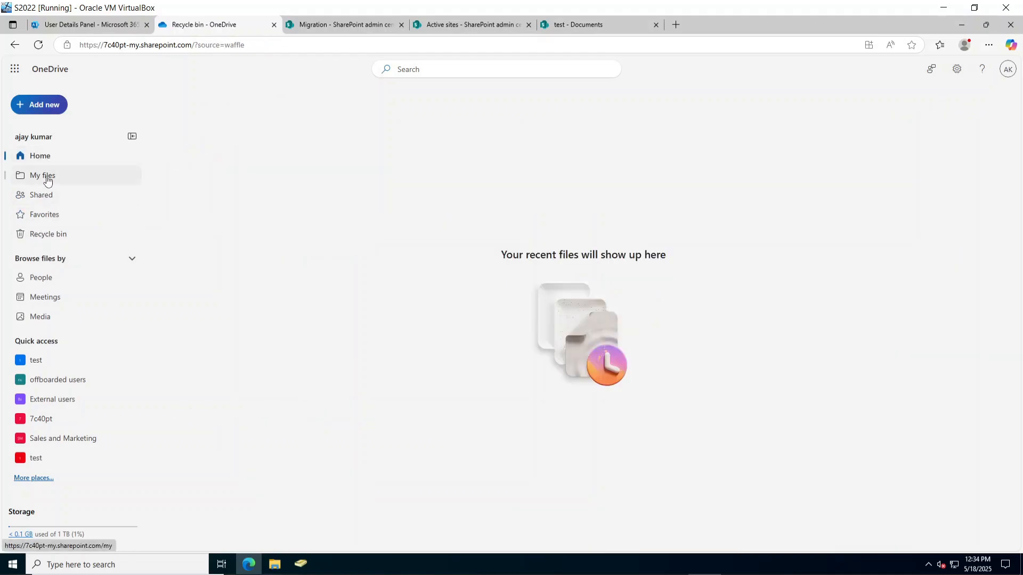
{"action": "left_click", "coordinate": [47, 181]}
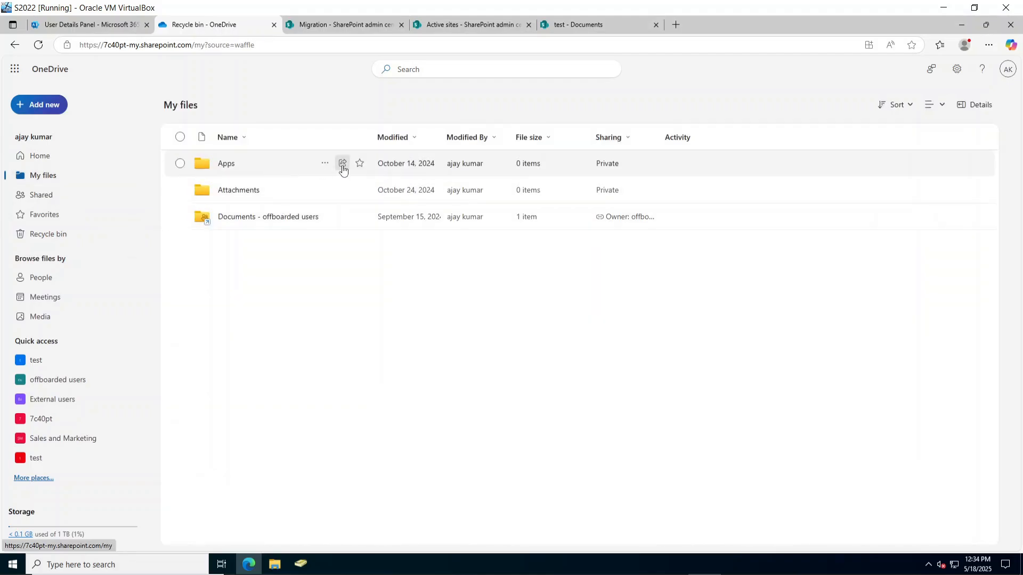
Copy a sharing link for the Apps folder, with the username typed as the message.
{"action": "left_click", "coordinate": [342, 163]}
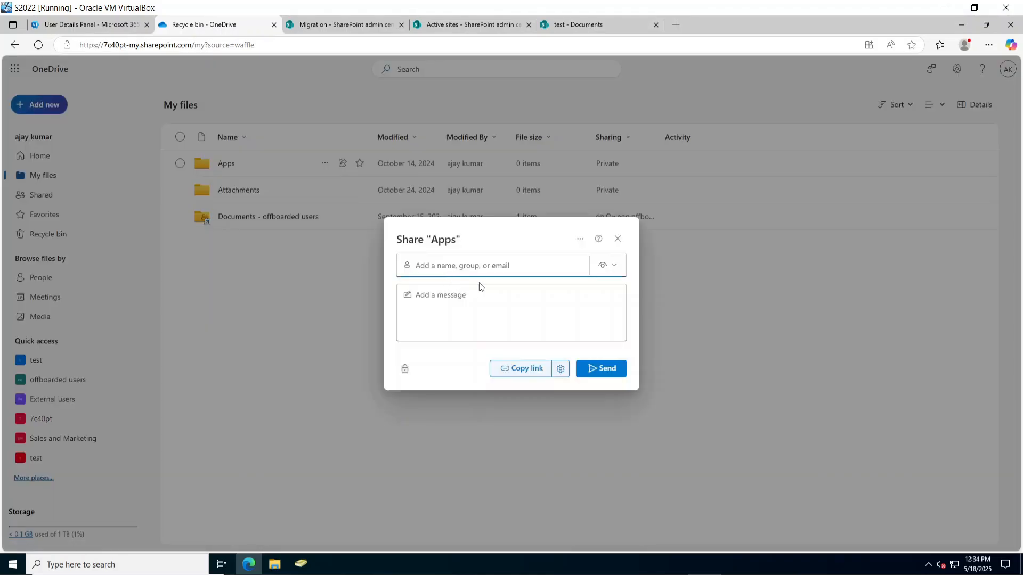
{"action": "left_click", "coordinate": [560, 369]}
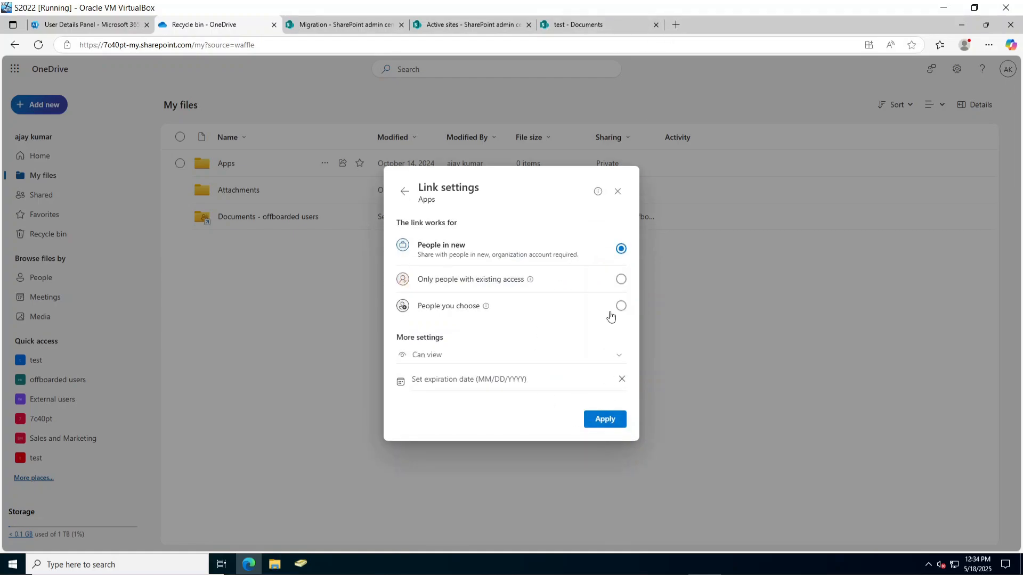
{"action": "left_click", "coordinate": [606, 419]}
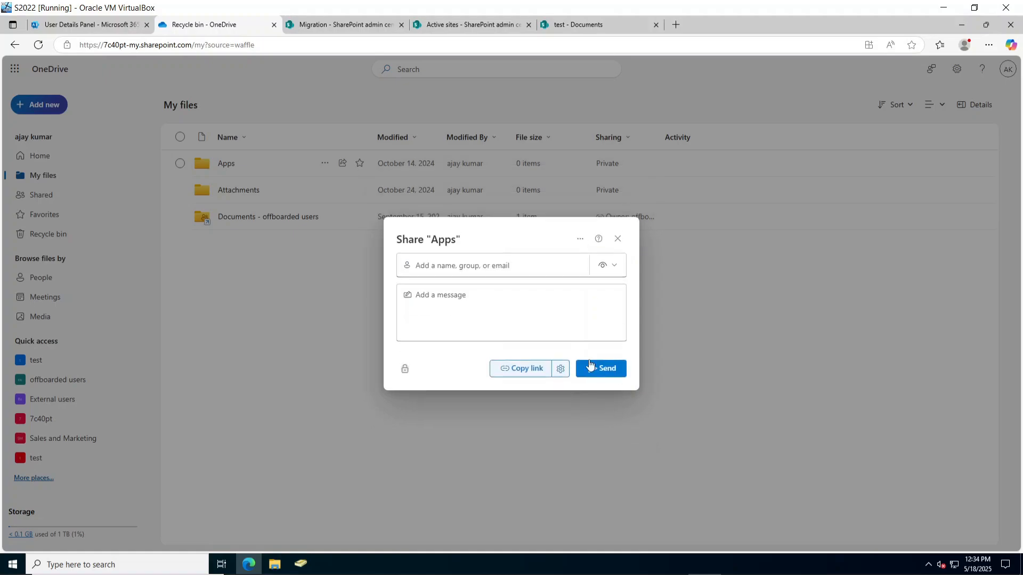
{"action": "left_click", "coordinate": [502, 307]}
{"action": "type", "text": "AdeleV"}
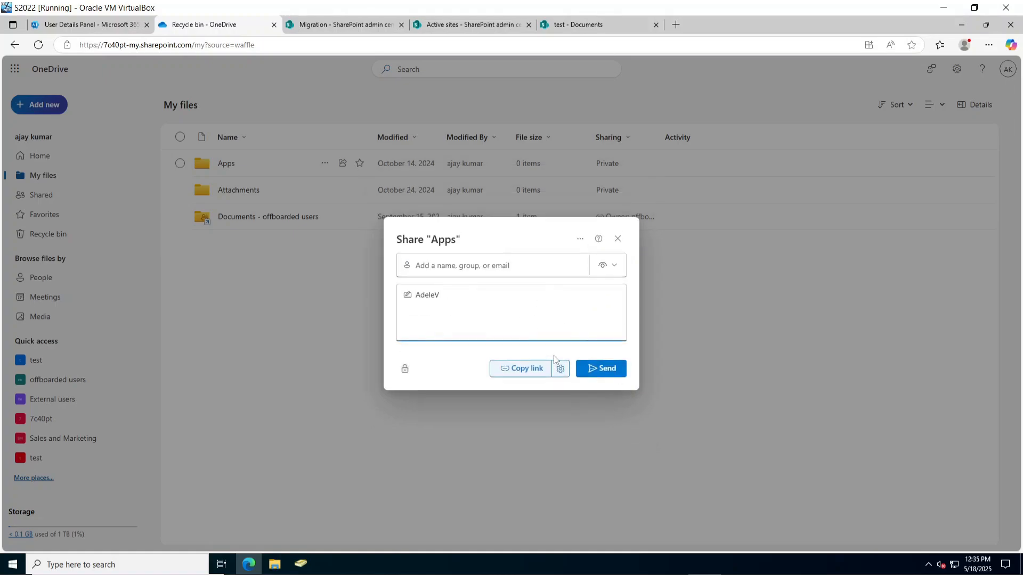
{"action": "left_click", "coordinate": [533, 369]}
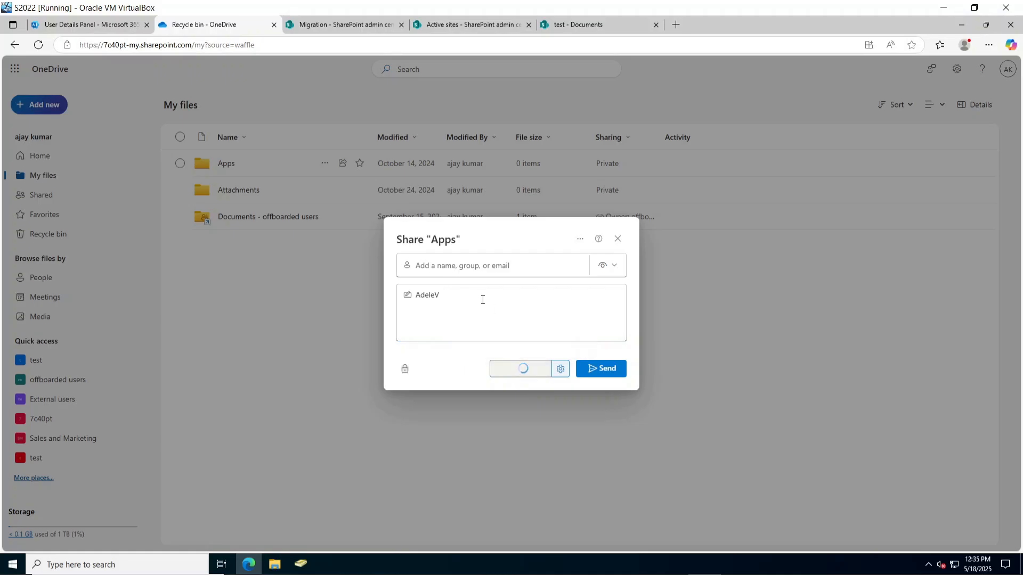
Launch Notepad from Windows search.
{"action": "key", "text": "super"}
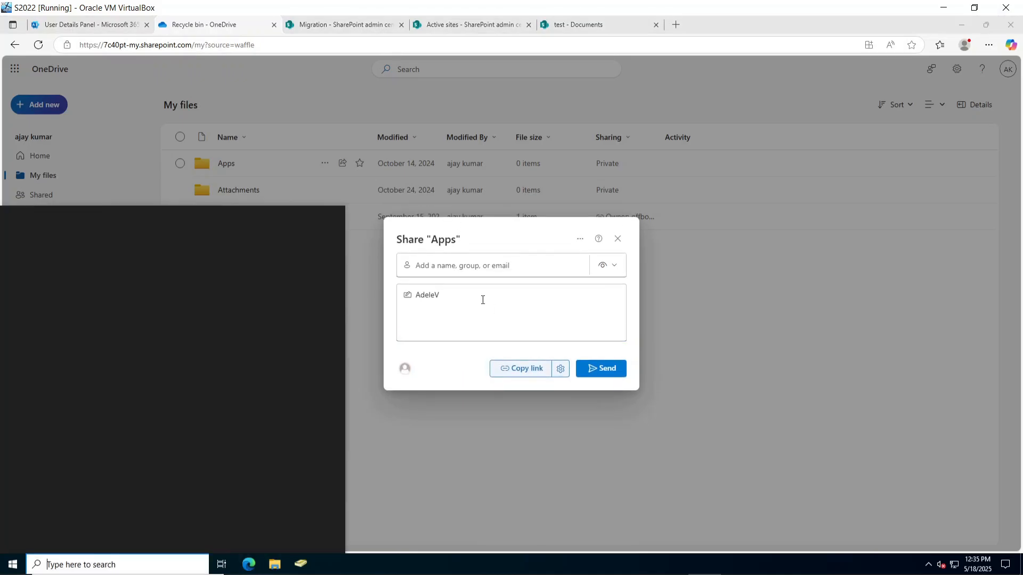
{"action": "type", "text": "note"}
{"action": "left_click", "coordinate": [285, 271]}
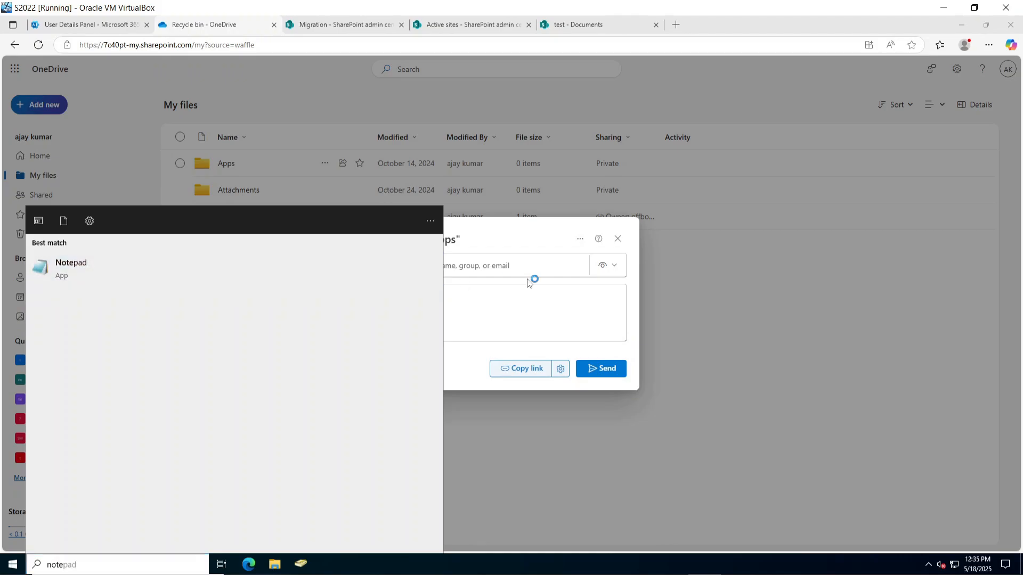
Paste the Apps folder sharing link into maximized Notepad and select the personal path segment.
{"action": "key", "text": "ctrl+v"}
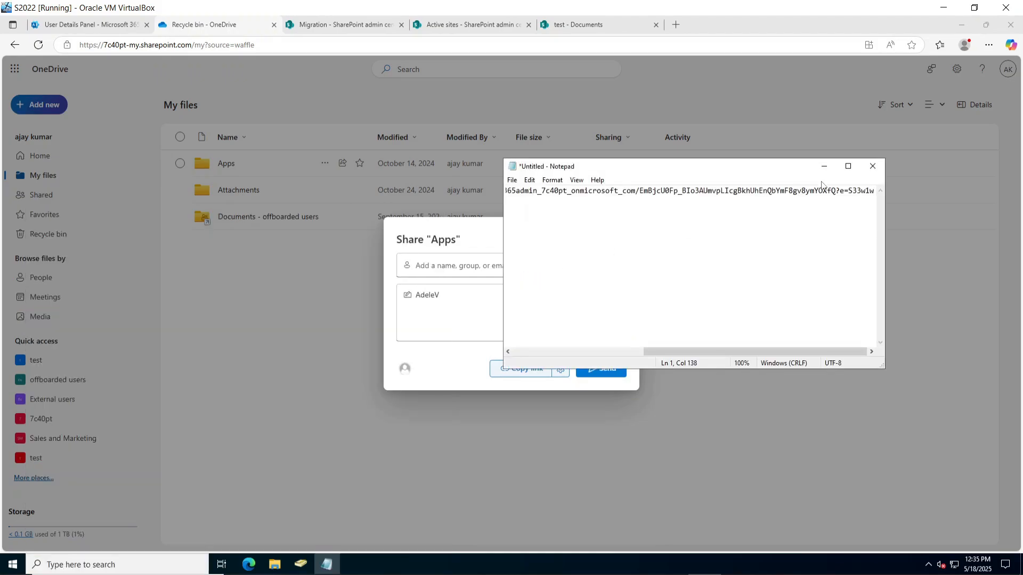
{"action": "left_click", "coordinate": [848, 167]}
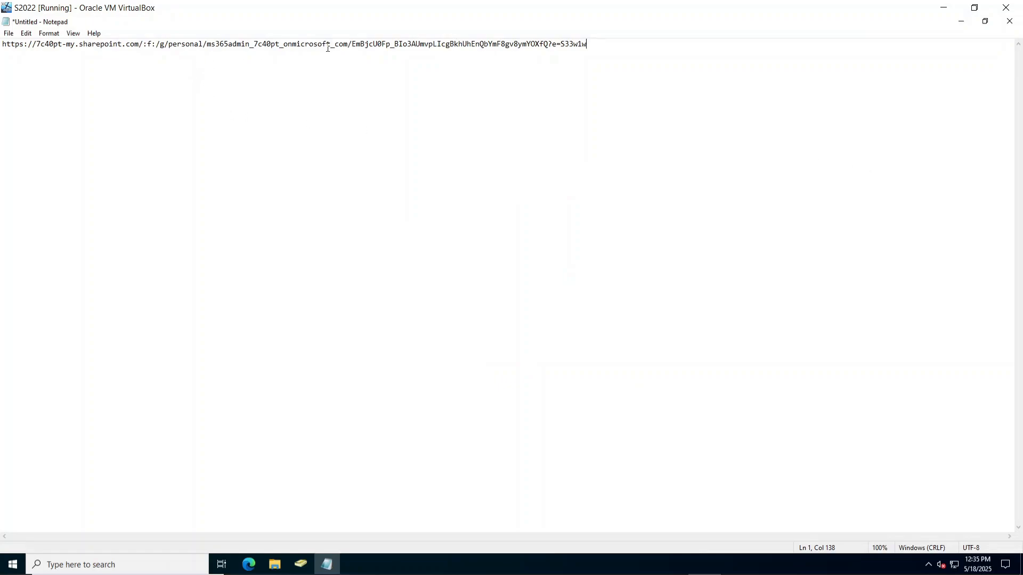
{"action": "double_click", "coordinate": [349, 44]}
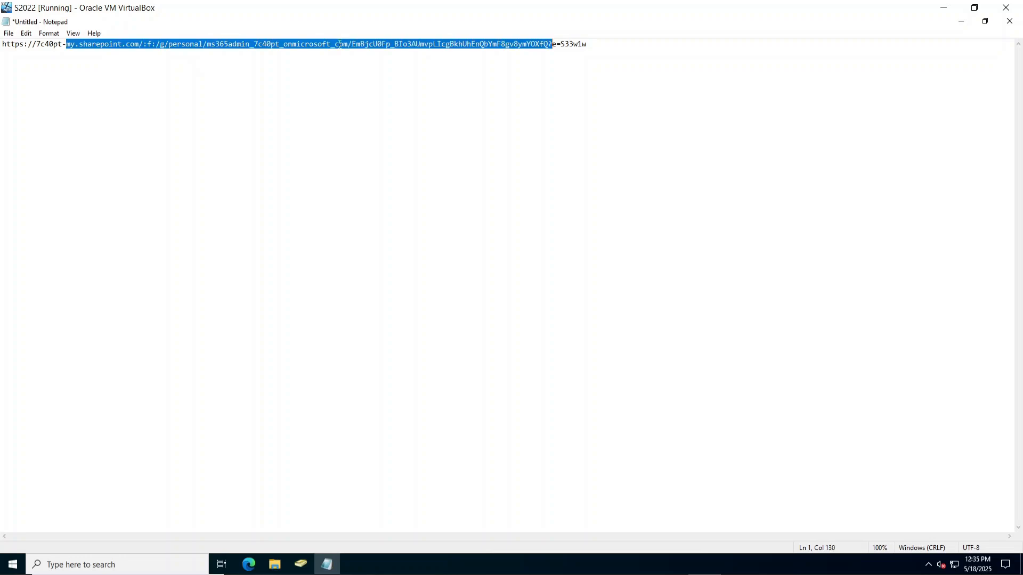
{"action": "left_click_drag", "start_coordinate": [319, 44], "coordinate": [314, 44]}
{"action": "left_click", "coordinate": [349, 52]}
{"action": "double_click", "coordinate": [269, 45]}
{"action": "left_click", "coordinate": [389, 74]}
{"action": "double_click", "coordinate": [317, 45]}
{"action": "left_click", "coordinate": [290, 45]}
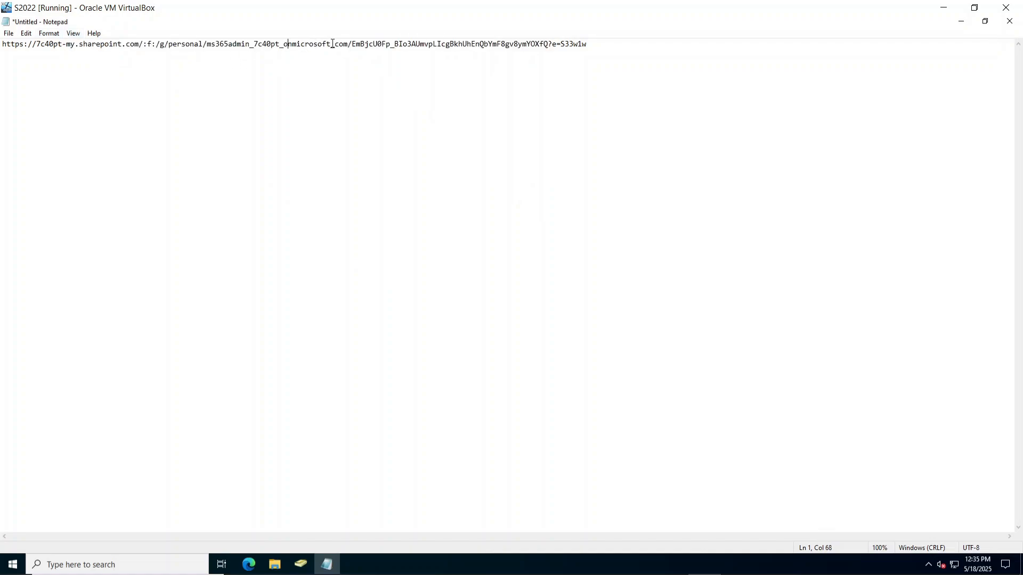
{"action": "key", "text": "shift+Left"}
{"action": "key", "text": "shift+Left"}
{"action": "key", "text": "shift+Left"}
{"action": "key", "text": "shift+Left"}
{"action": "key", "text": "shift+Left"}
{"action": "key", "text": "shift+Left"}
{"action": "key", "text": "shift+Left"}
{"action": "key", "text": "shift+Left"}
{"action": "key", "text": "shift+Left"}
{"action": "key", "text": "shift+Left"}
{"action": "key", "text": "shift+Left"}
{"action": "key", "text": "shift+Left"}
{"action": "key", "text": "shift+Left"}
{"action": "key", "text": "shift+Left"}
{"action": "key", "text": "shift+Left"}
{"action": "key", "text": "shift+Left"}
{"action": "key", "text": "shift+Left"}
{"action": "key", "text": "shift+Left"}
{"action": "key", "text": "shift+Left"}
{"action": "key", "text": "shift+Left"}
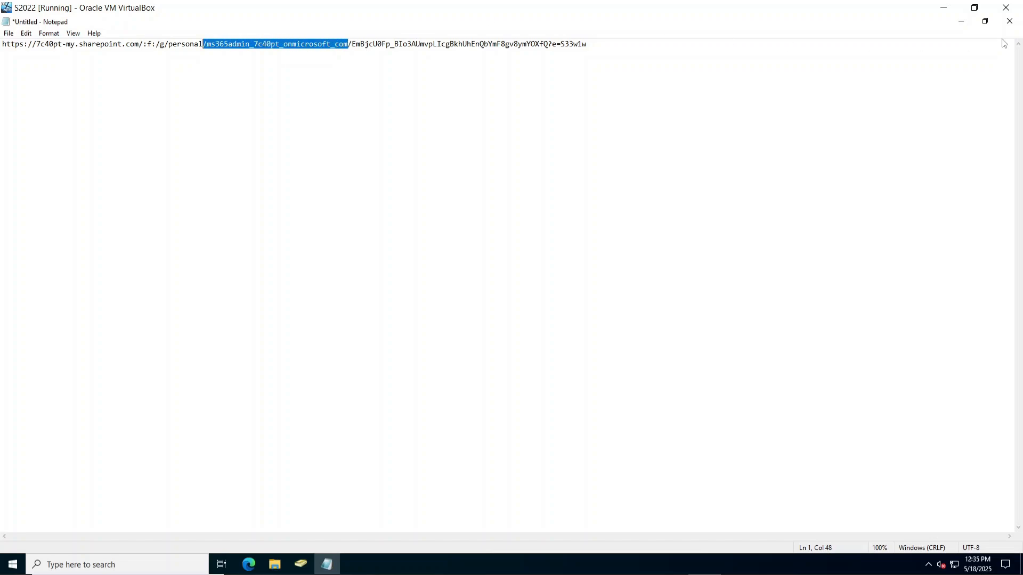
{"action": "left_click", "coordinate": [943, 8]}
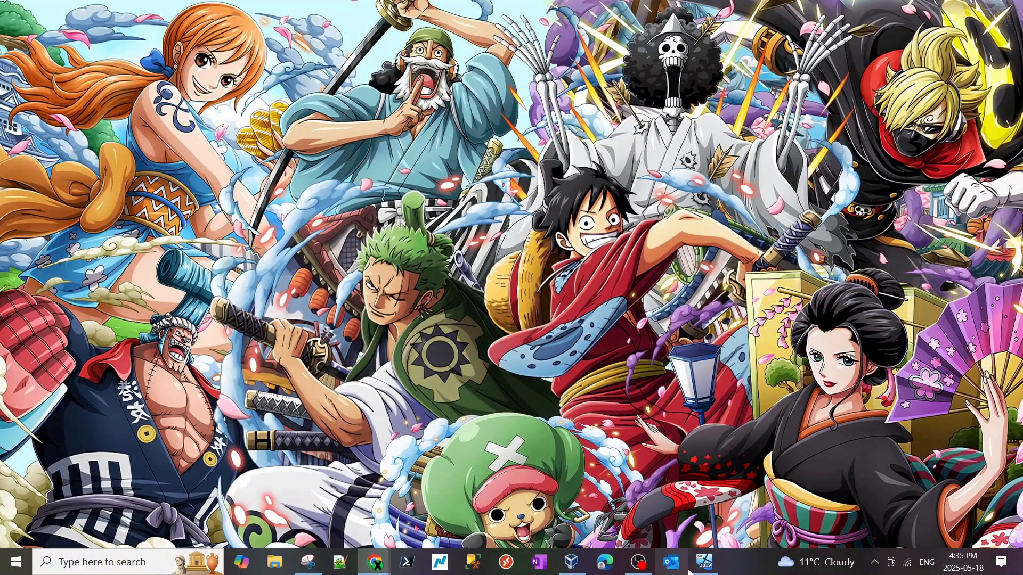
{"action": "left_click", "coordinate": [704, 561]}
Back in the Copy to migrations wizard, erase the name and begin typing the personal path.
{"action": "left_click", "coordinate": [961, 21]}
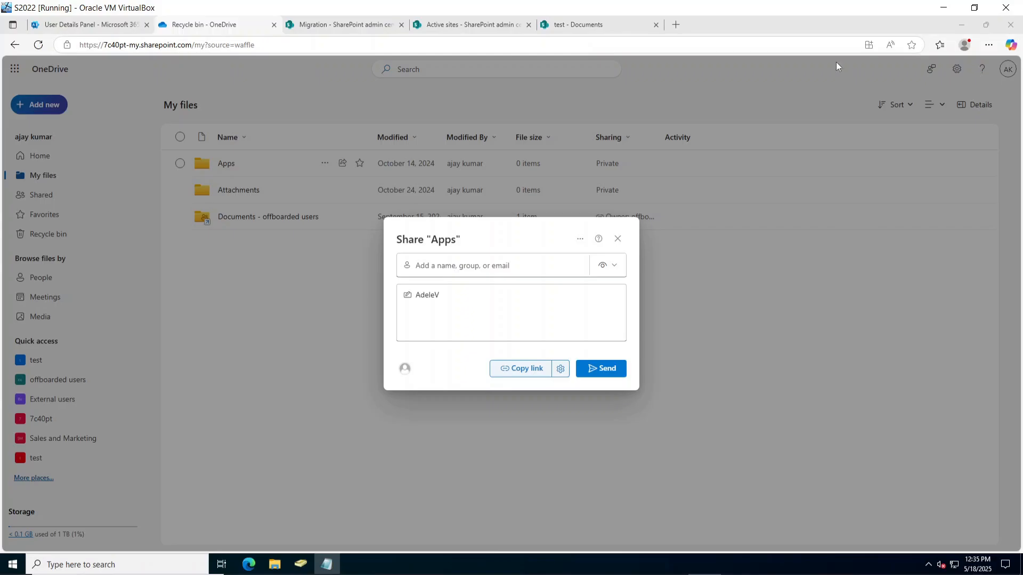
{"action": "left_click", "coordinate": [575, 24]}
{"action": "left_click", "coordinate": [478, 23]}
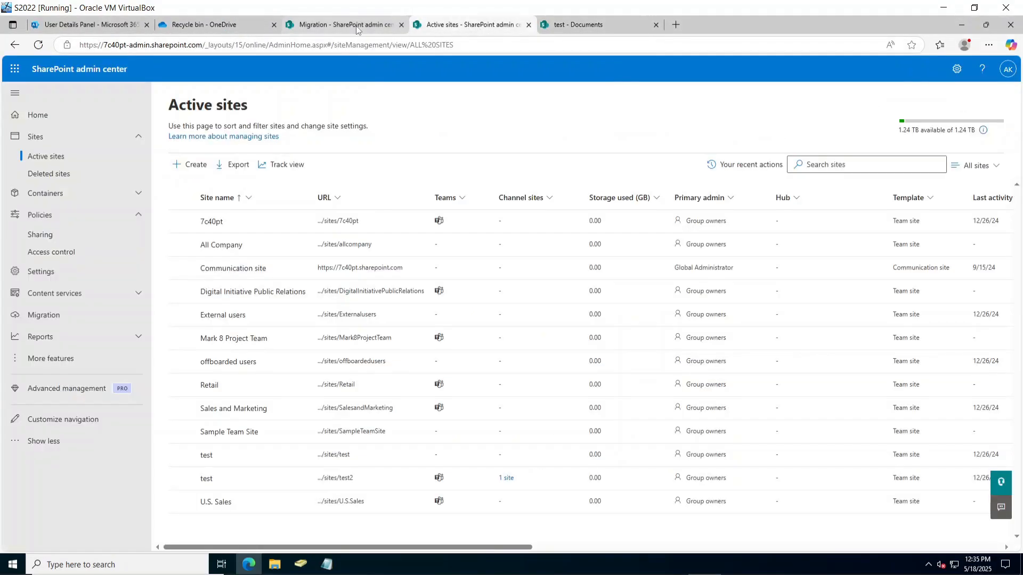
{"action": "left_click", "coordinate": [341, 25]}
{"action": "left_click", "coordinate": [628, 191]}
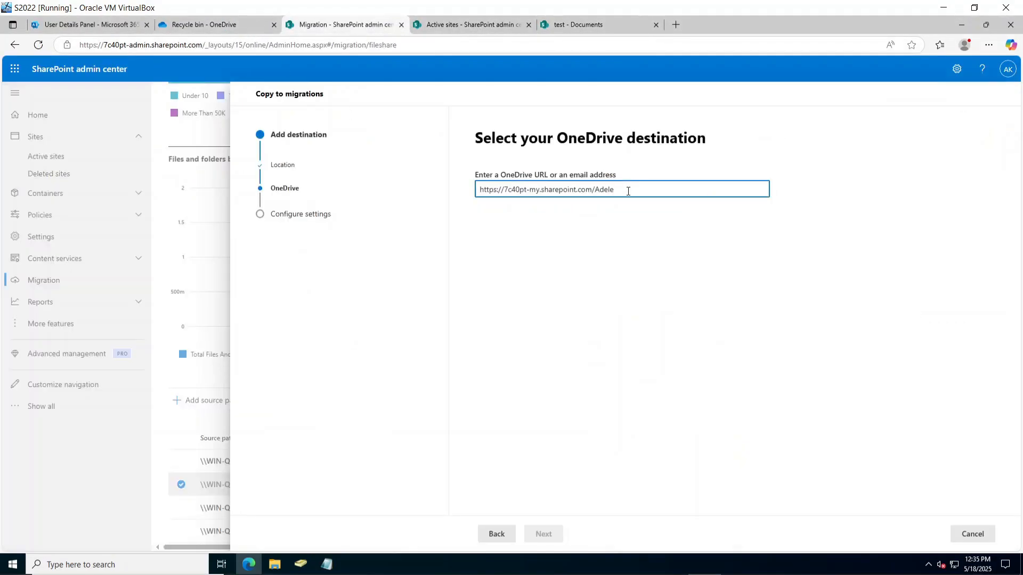
{"action": "key", "text": "BackSpace"}
{"action": "key", "text": "BackSpace"}
{"action": "key", "text": "BackSpace"}
{"action": "type", "text": "persoanl/"}
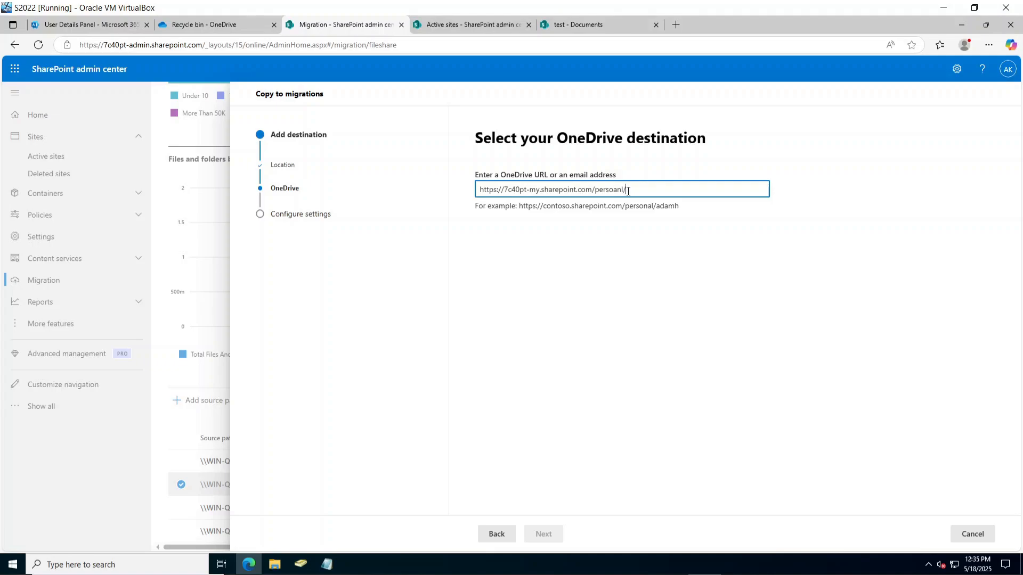
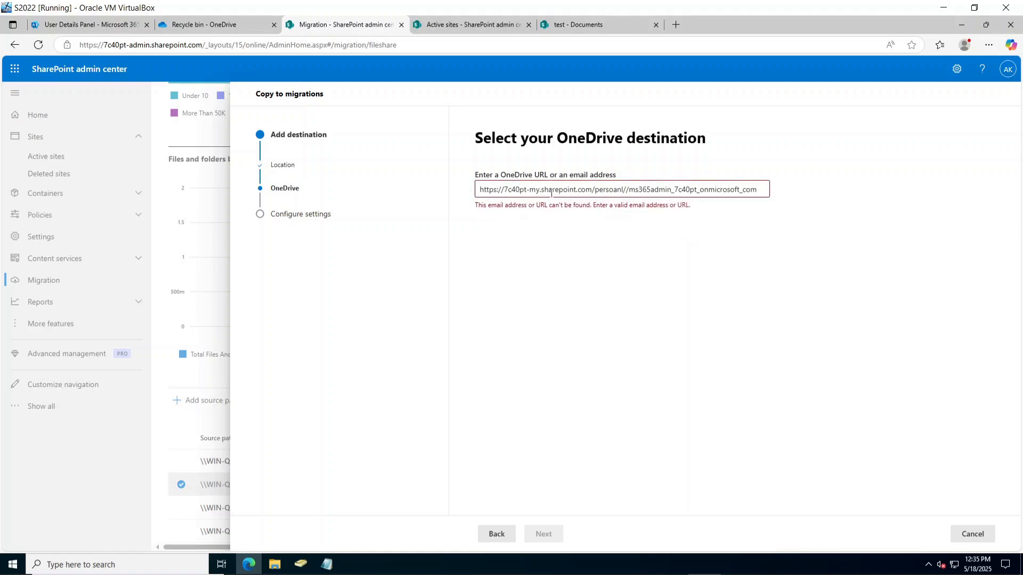
Paste the personal account path into the OneDrive URL field, trim its domain suffix, and validate it.
{"action": "left_click", "coordinate": [627, 190]}
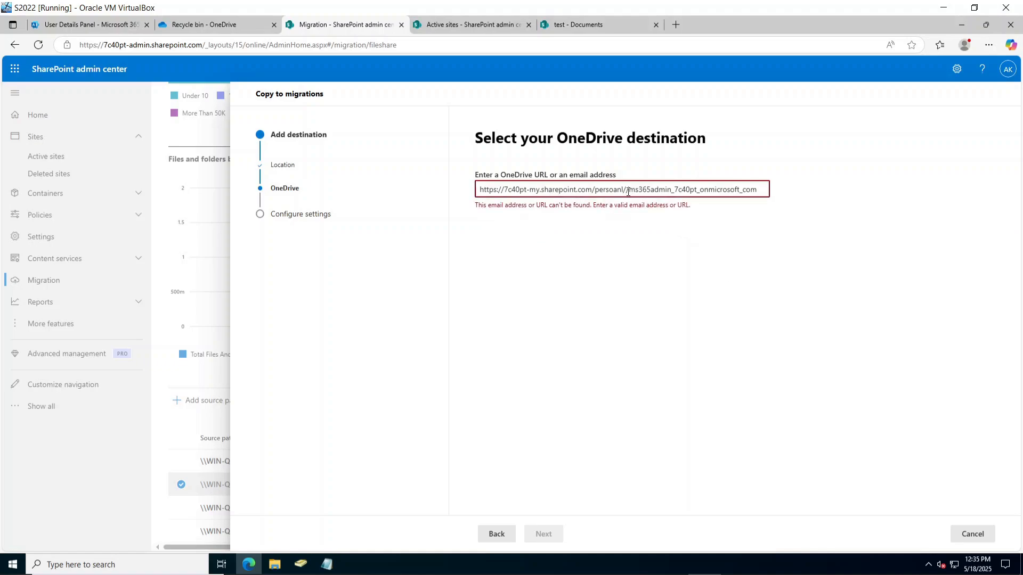
{"action": "key", "text": "BackSpace"}
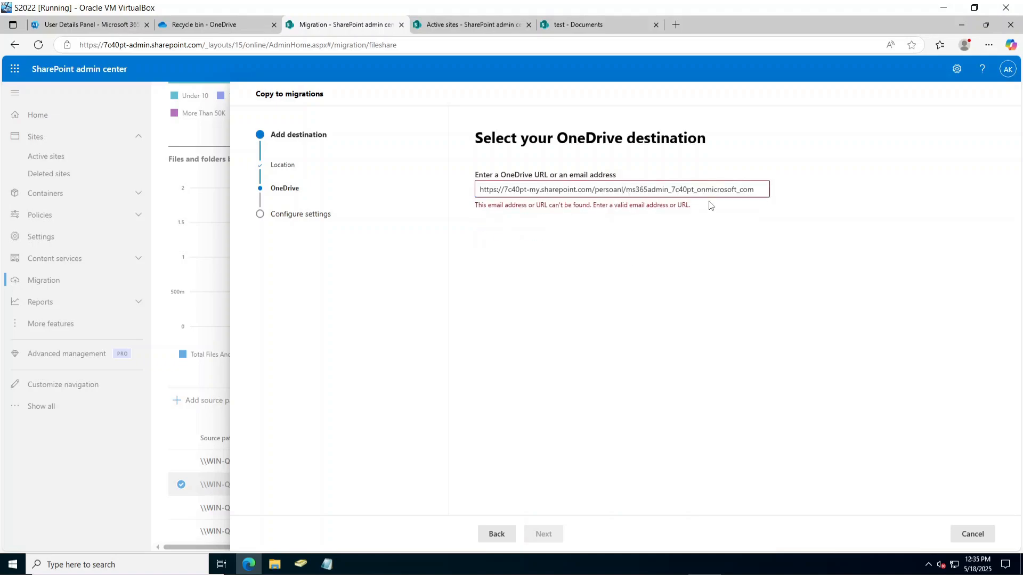
{"action": "left_click", "coordinate": [762, 190]}
{"action": "type", "text": "/"}
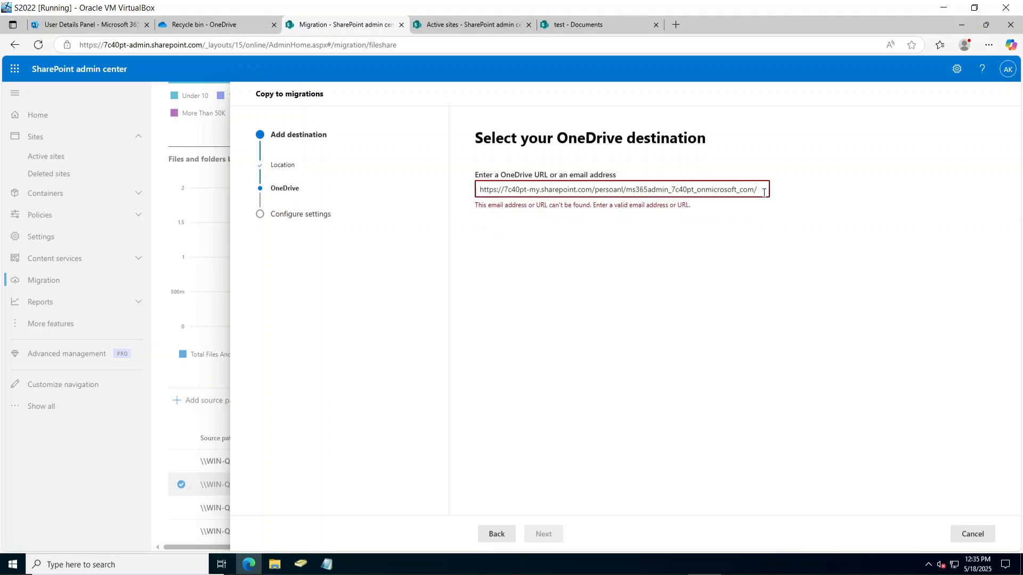
{"action": "key", "text": "BackSpace"}
{"action": "key", "text": "BackSpace"}
{"action": "key", "text": "BackSpace"}
{"action": "key", "text": "BackSpace"}
{"action": "key", "text": "BackSpace"}
{"action": "key", "text": "BackSpace"}
{"action": "key", "text": "BackSpace"}
{"action": "key", "text": "BackSpace"}
{"action": "key", "text": "BackSpace"}
{"action": "key", "text": "BackSpace"}
{"action": "key", "text": "BackSpace"}
{"action": "key", "text": "BackSpace"}
{"action": "key", "text": "BackSpace"}
{"action": "key", "text": "BackSpace"}
{"action": "key", "text": "BackSpace"}
{"action": "key", "text": "BackSpace"}
{"action": "key", "text": "BackSpace"}
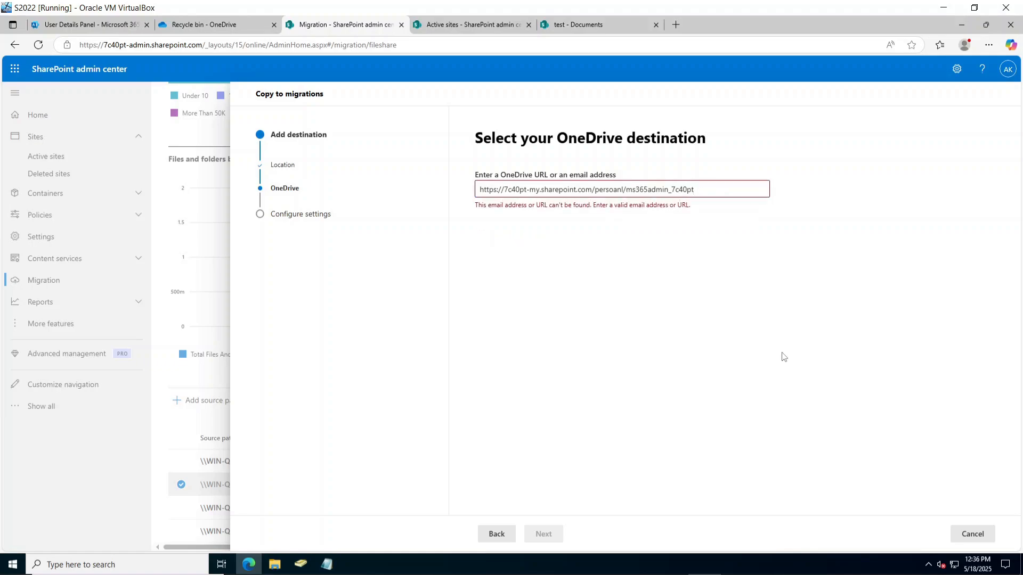
{"action": "left_click", "coordinate": [674, 190]}
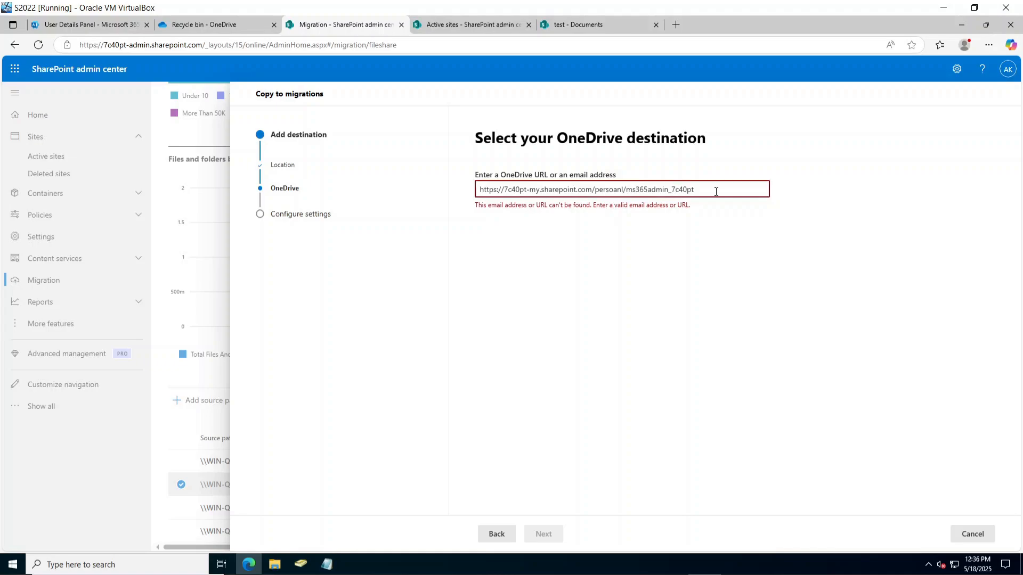
{"action": "key", "text": "BackSpace"}
{"action": "key", "text": "BackSpace"}
{"action": "key", "text": "BackSpace"}
{"action": "key", "text": "BackSpace"}
{"action": "key", "text": "BackSpace"}
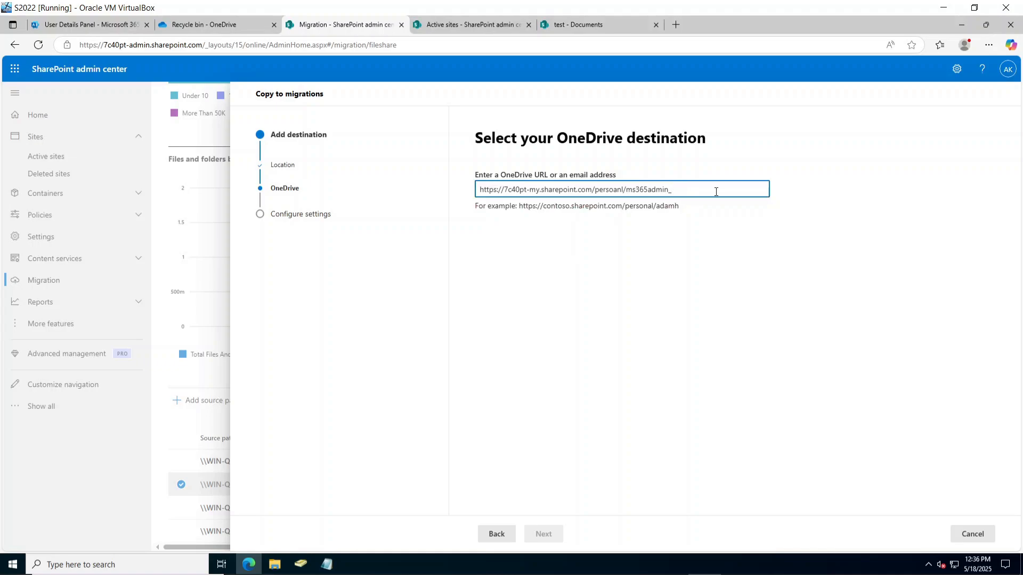
{"action": "left_click", "coordinate": [759, 307]}
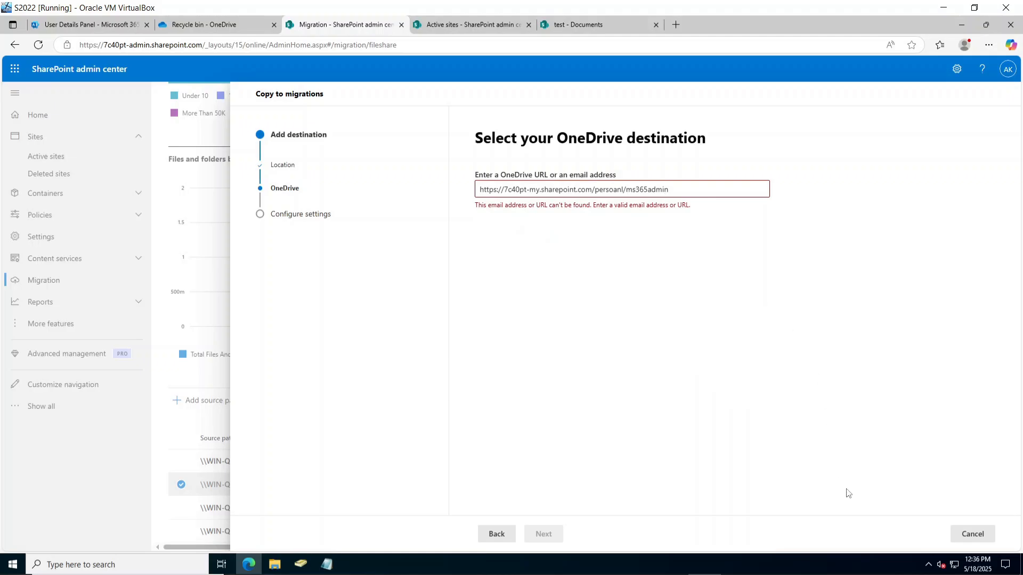
Close the Apps folder share dialog and the user details panel, then go to Active sites.
{"action": "left_click", "coordinate": [210, 27]}
{"action": "left_click", "coordinate": [617, 238]}
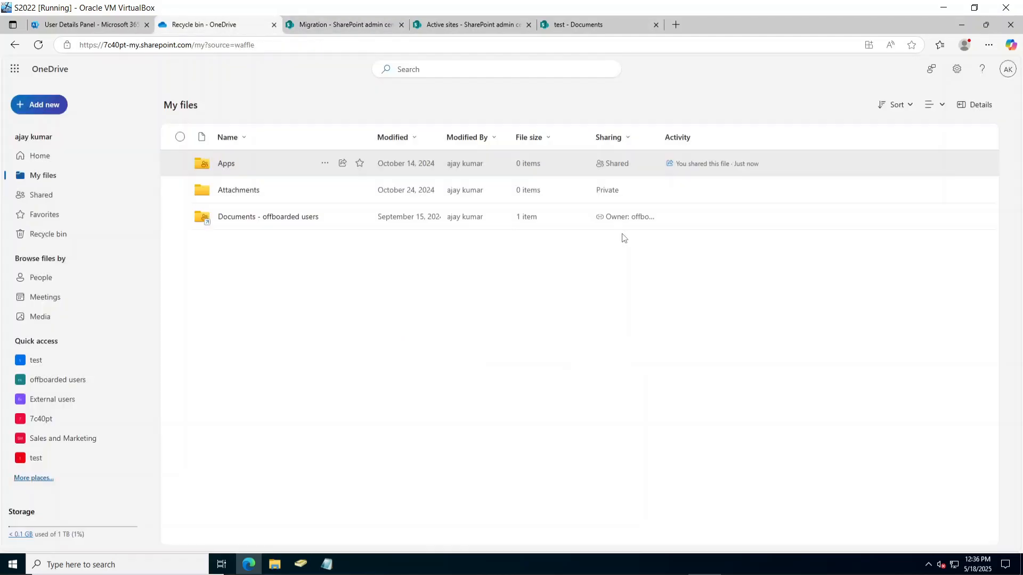
{"action": "left_click", "coordinate": [79, 27]}
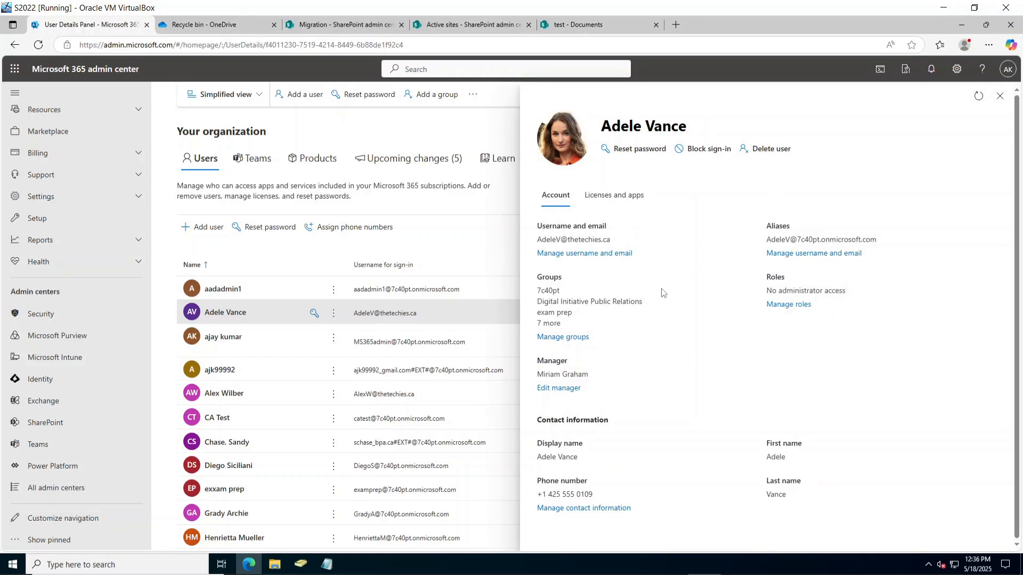
{"action": "left_click", "coordinate": [1000, 96]}
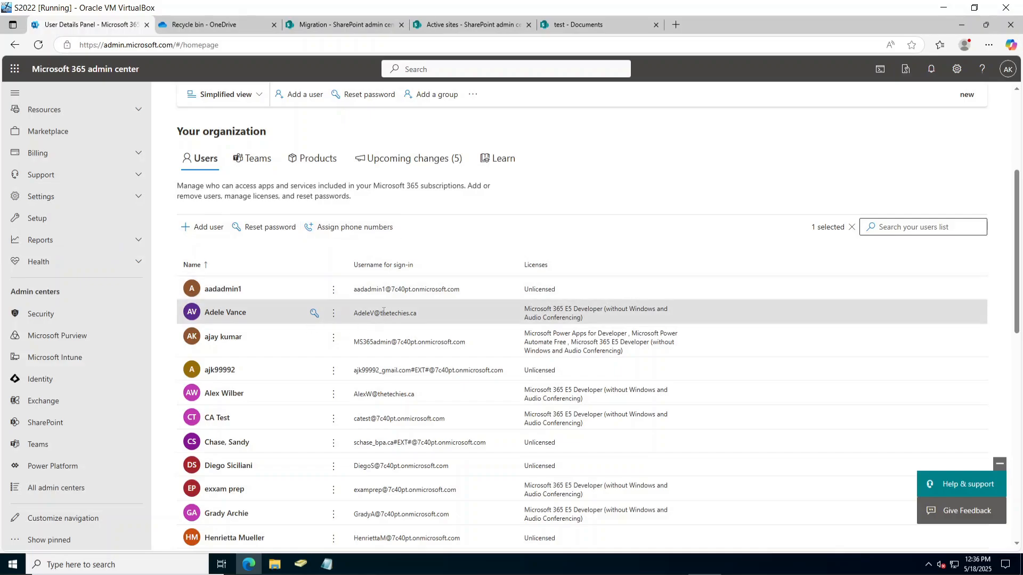
{"action": "left_click", "coordinate": [249, 27]}
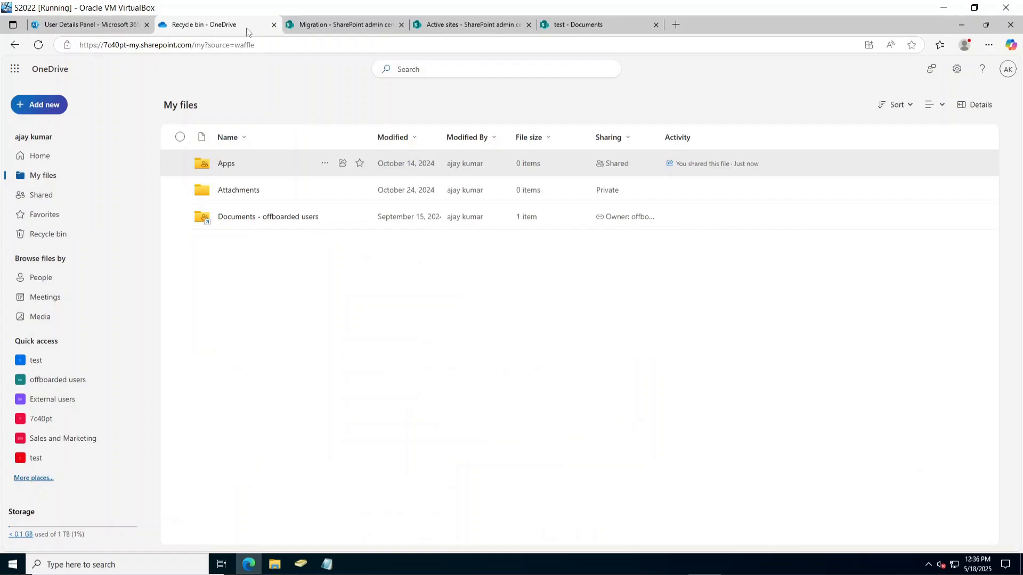
{"action": "left_click", "coordinate": [479, 27]}
{"action": "left_click", "coordinate": [354, 26]}
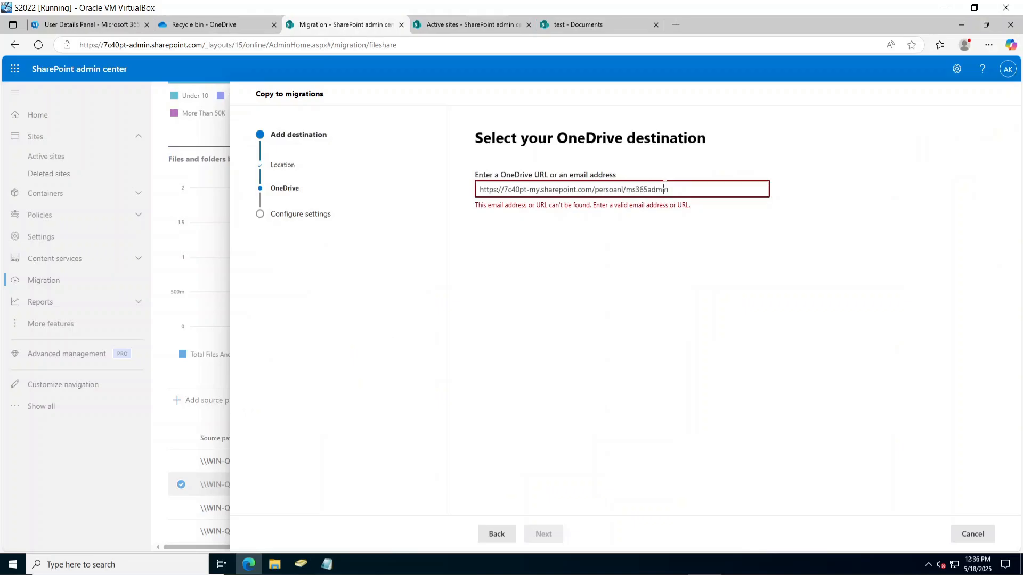
{"action": "left_click", "coordinate": [474, 27]}
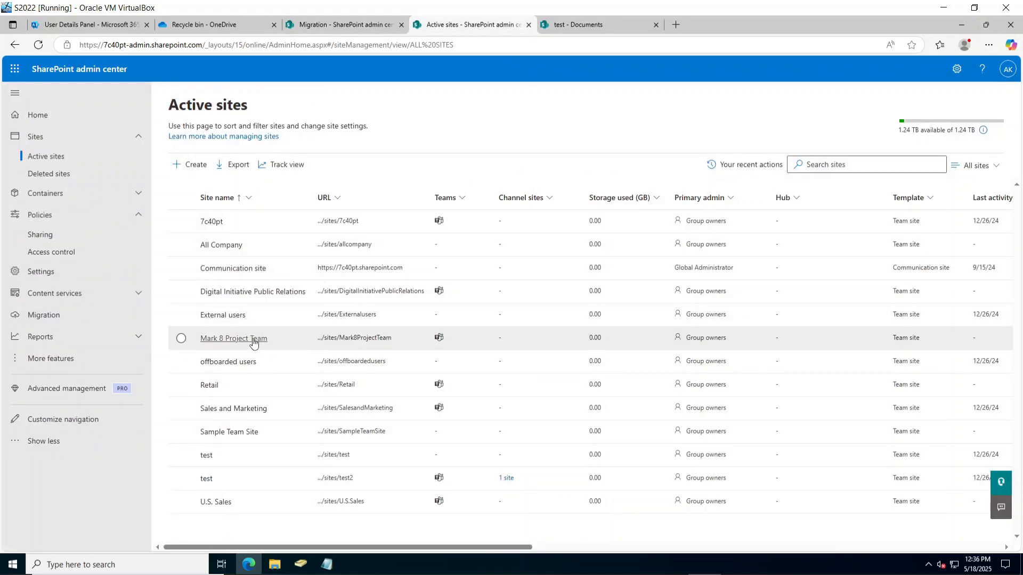
Copy the offboarded users site address and select the existing OneDrive destination URL.
{"action": "left_click", "coordinate": [280, 390]}
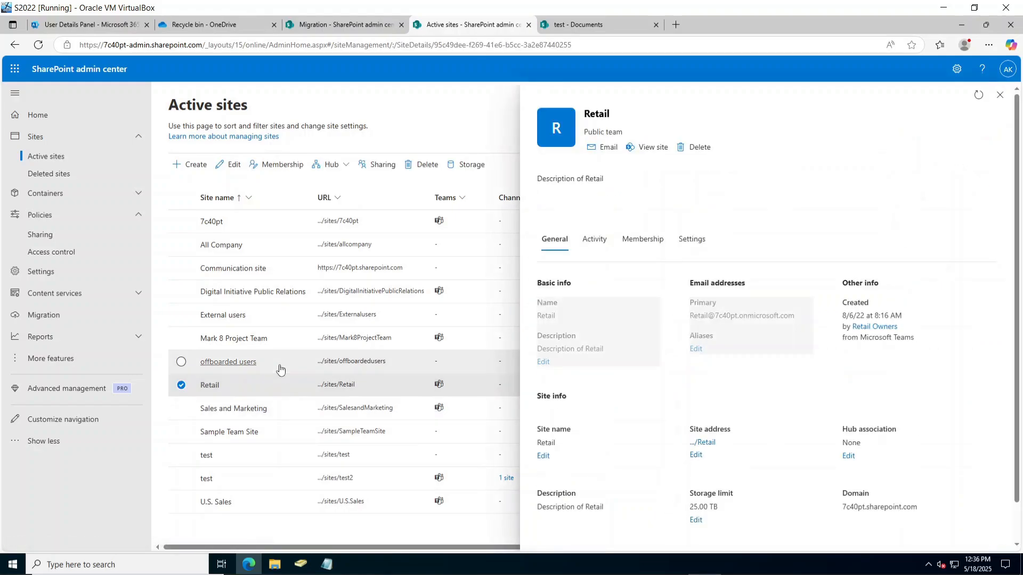
{"action": "left_click", "coordinate": [281, 368]}
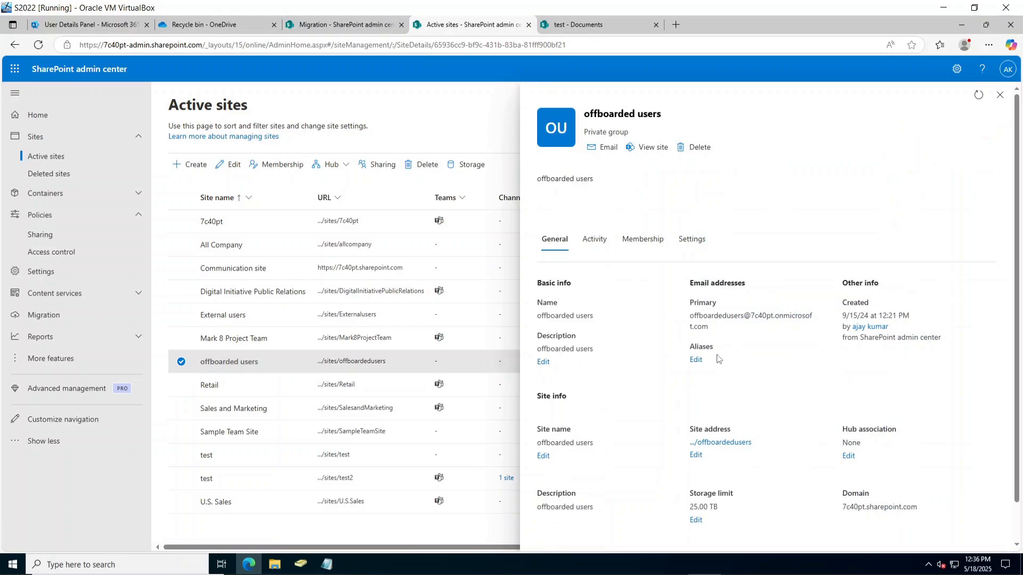
{"action": "right_click", "coordinate": [714, 443]}
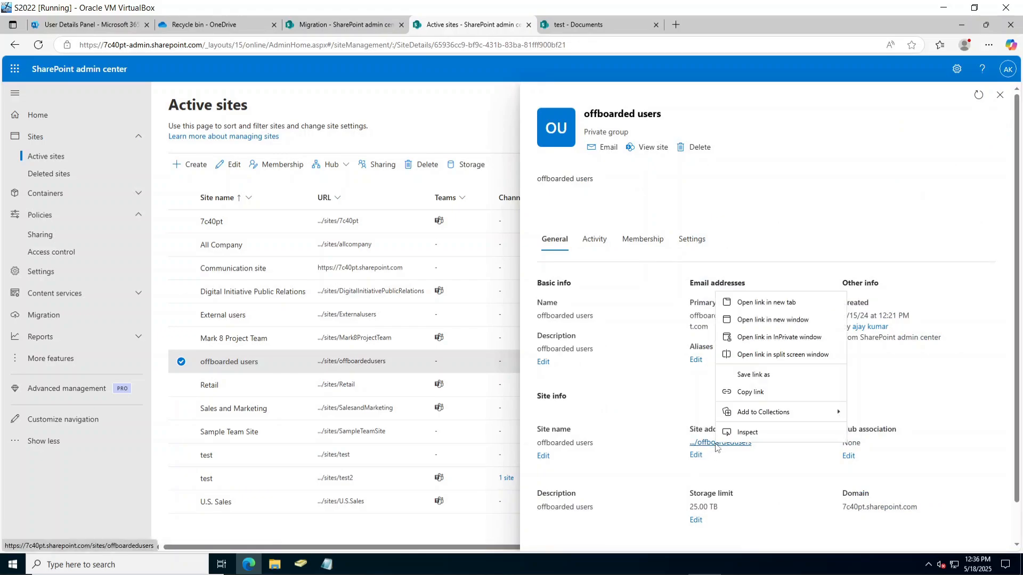
{"action": "left_click", "coordinate": [738, 392]}
{"action": "left_click", "coordinate": [589, 24]}
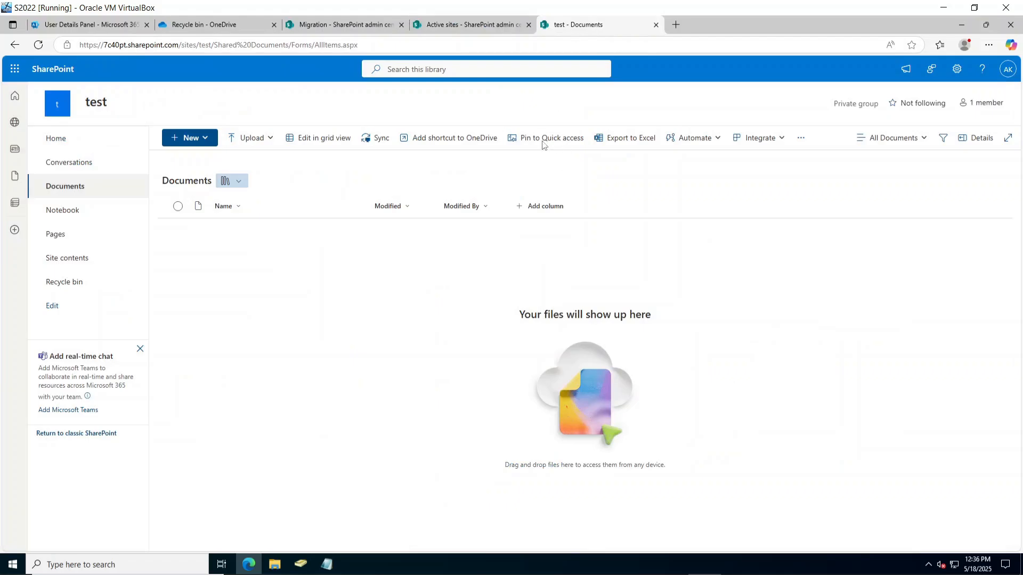
{"action": "left_click", "coordinate": [380, 23]}
{"action": "left_click", "coordinate": [696, 190]}
{"action": "key", "text": "ctrl+a"}
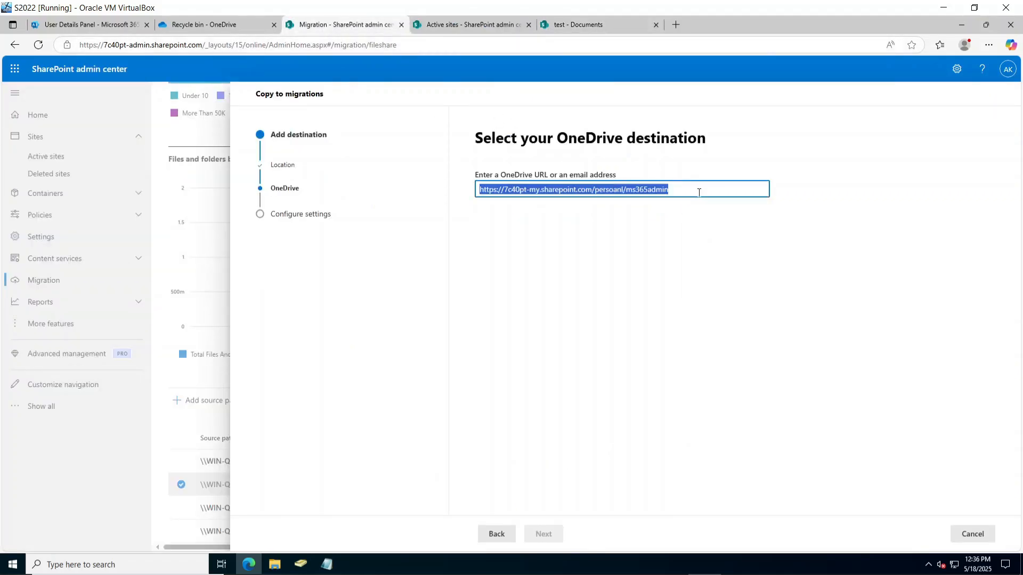
Paste the offboarded users site address as the destination, then reselect the rejected URL.
{"action": "type", "text": "https://7c40pt.sharepoint.com/sites/offboardedusers"}
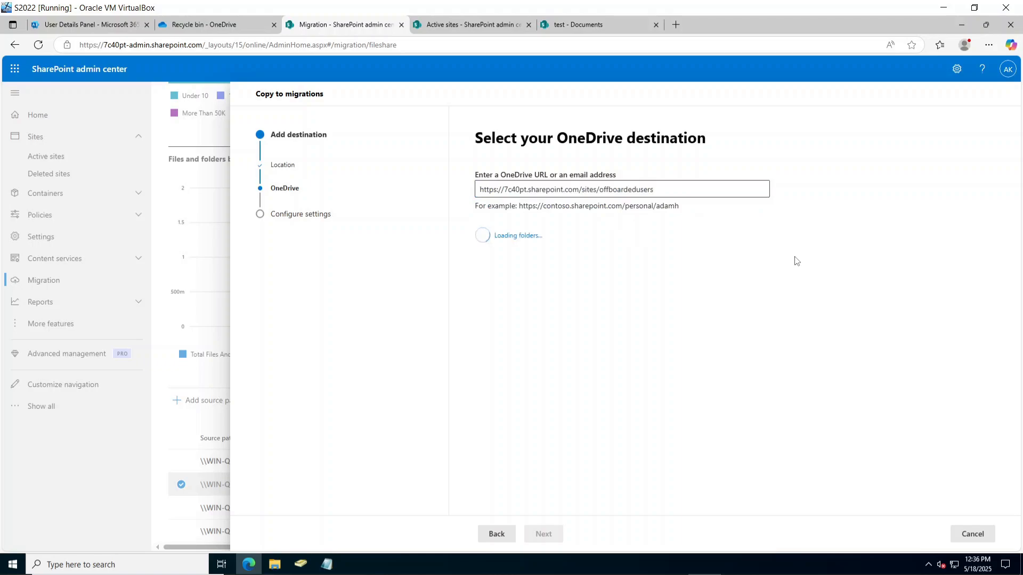
{"action": "left_click", "coordinate": [665, 190]}
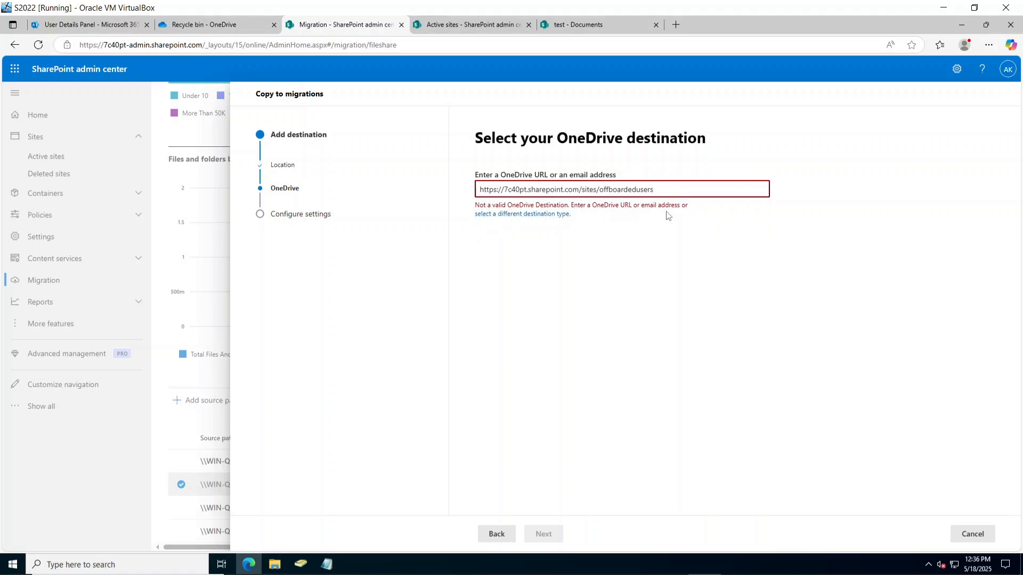
{"action": "triple_click", "coordinate": [666, 192]}
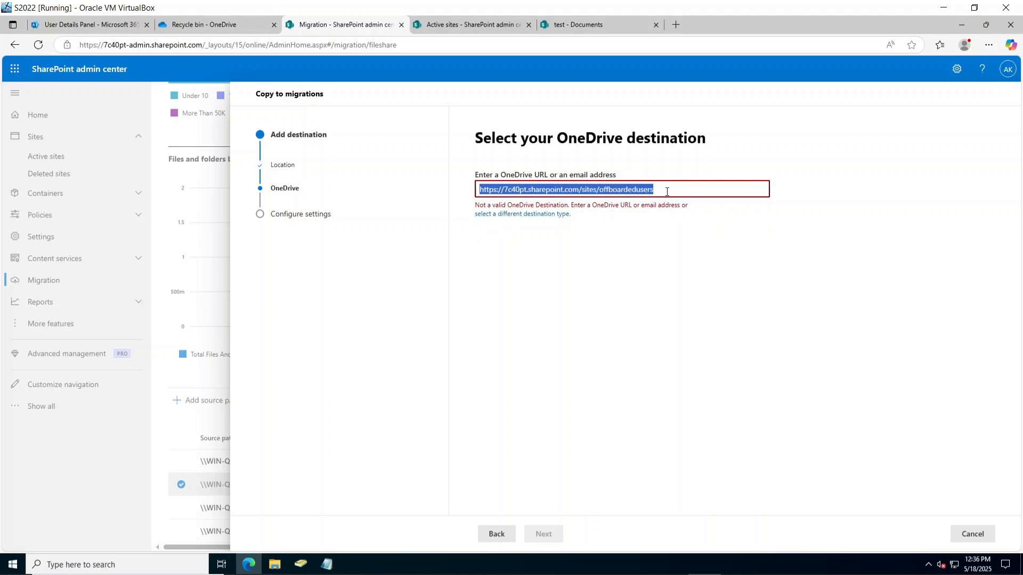
Copy the user's sign-in e-mail from the Microsoft 365 users list and paste it as the destination.
{"action": "left_click", "coordinate": [94, 26]}
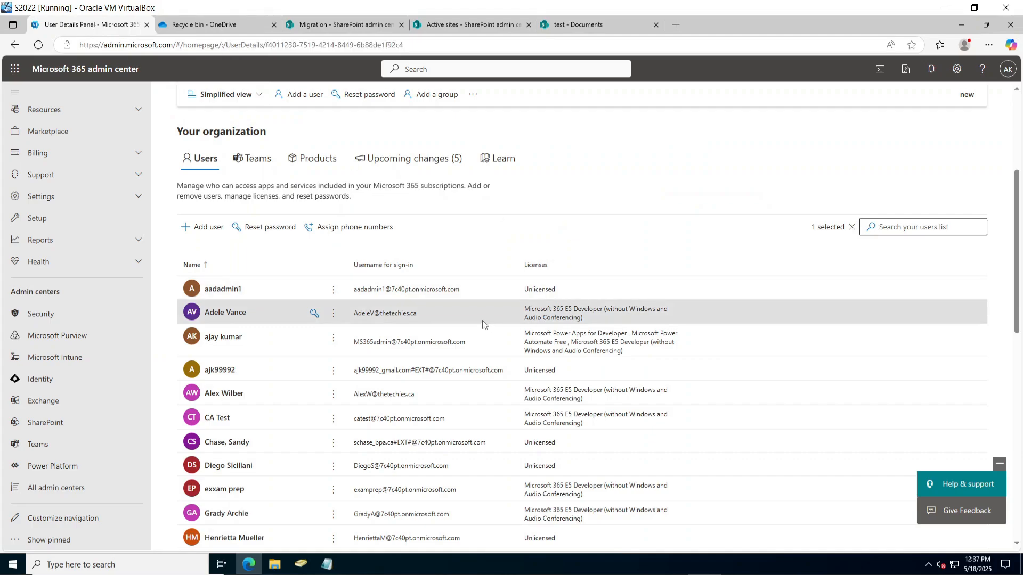
{"action": "triple_click", "coordinate": [585, 238]}
{"action": "key", "text": "ctrl+c"}
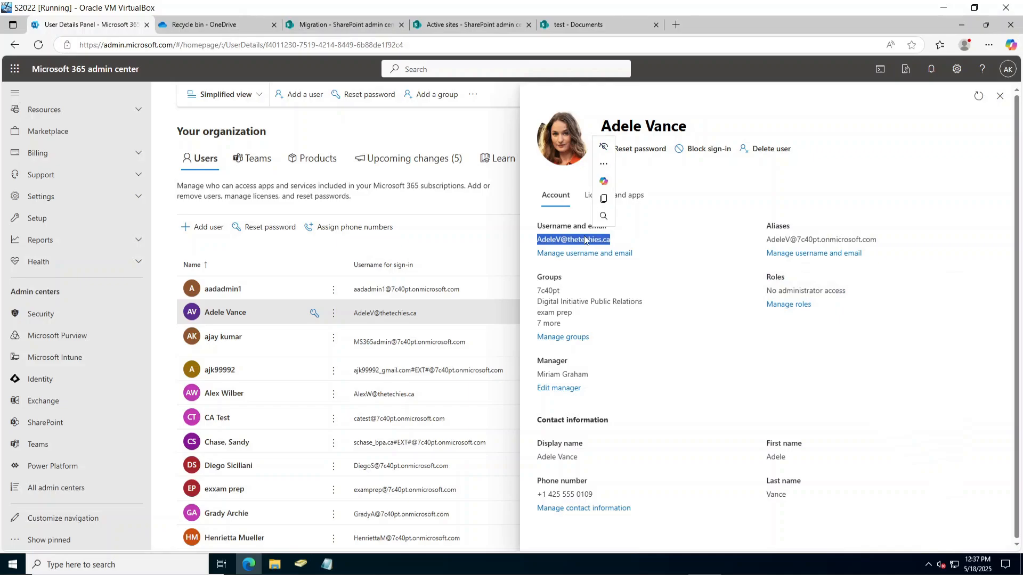
{"action": "left_click", "coordinate": [428, 32]}
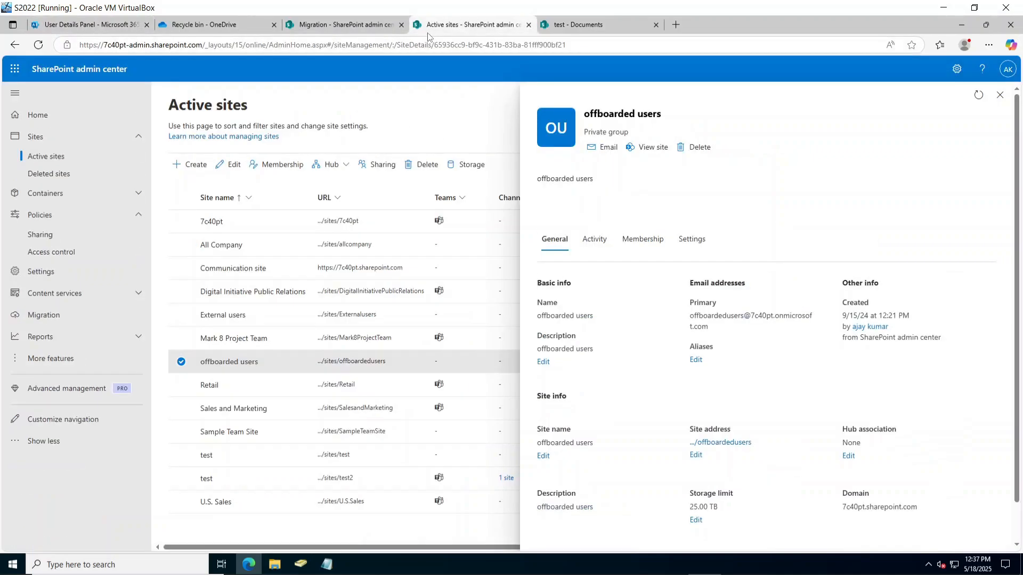
{"action": "left_click", "coordinate": [362, 27]}
{"action": "left_click", "coordinate": [671, 184]}
{"action": "key", "text": "ctrl+a"}
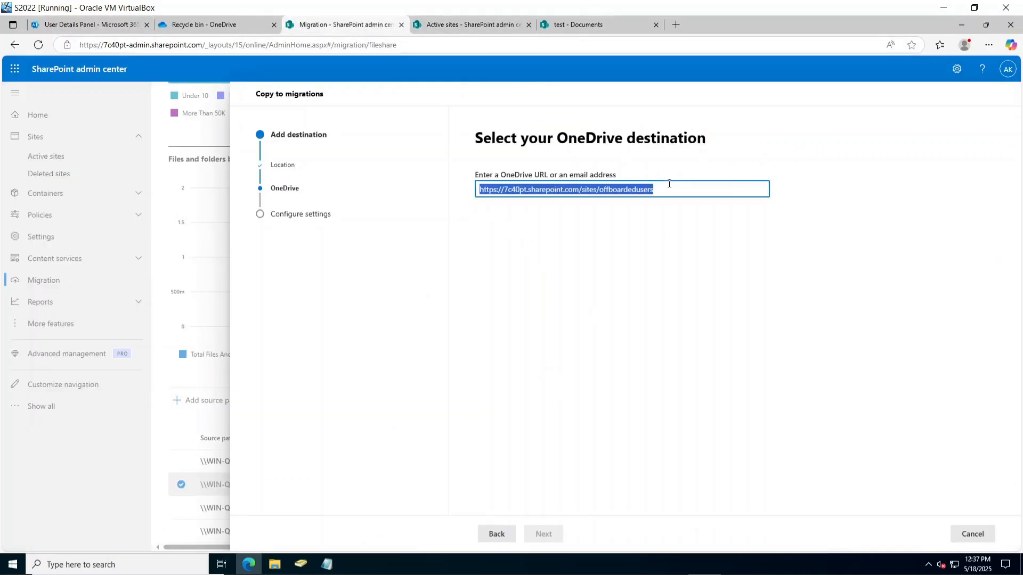
{"action": "key", "text": "ctrl+v"}
Validate the e-mail destination, keep Documents as the location, advance, and enter a task name.
{"action": "left_click", "coordinate": [812, 258]}
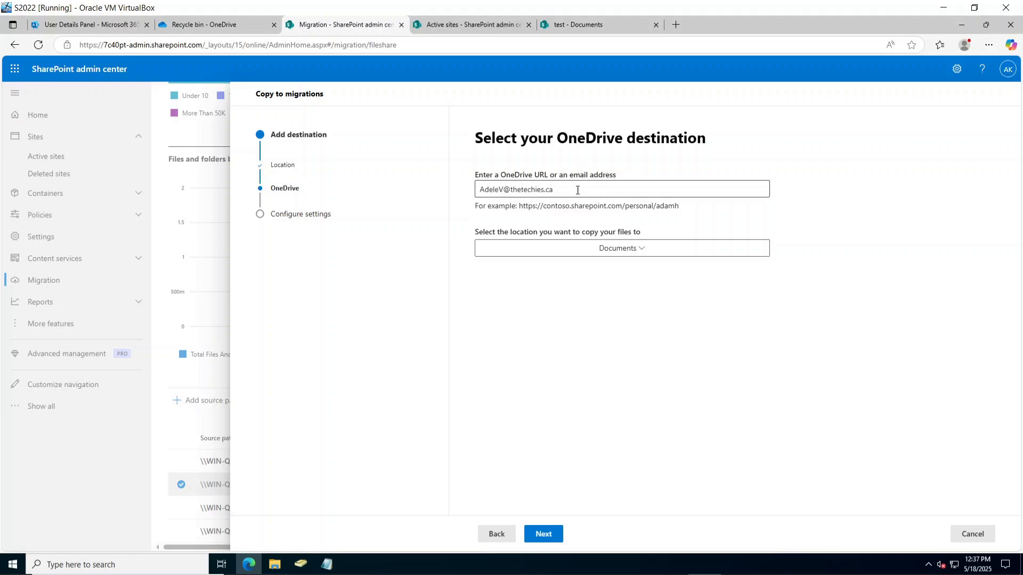
{"action": "left_click", "coordinate": [558, 189]}
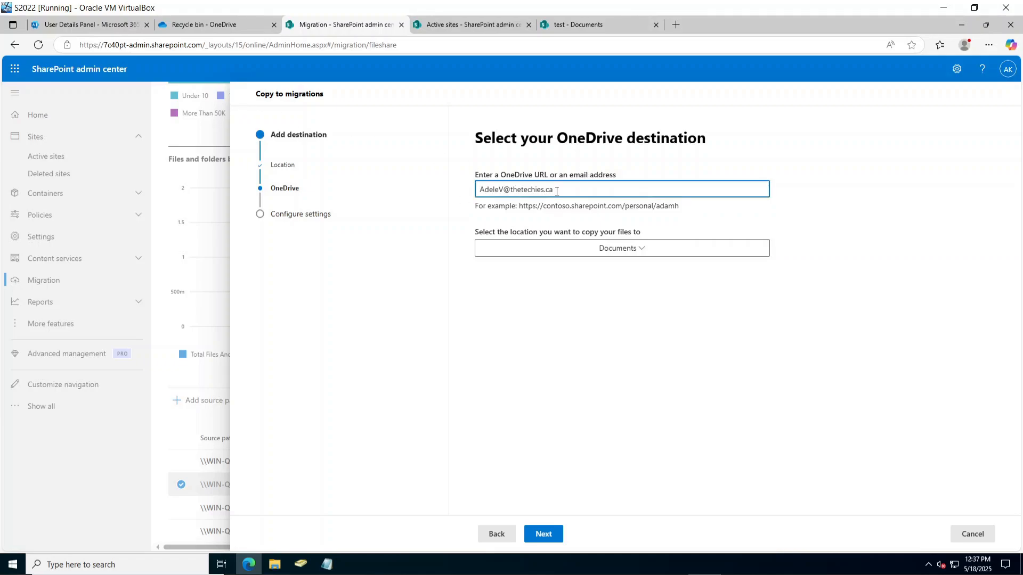
{"action": "left_click", "coordinate": [637, 259]}
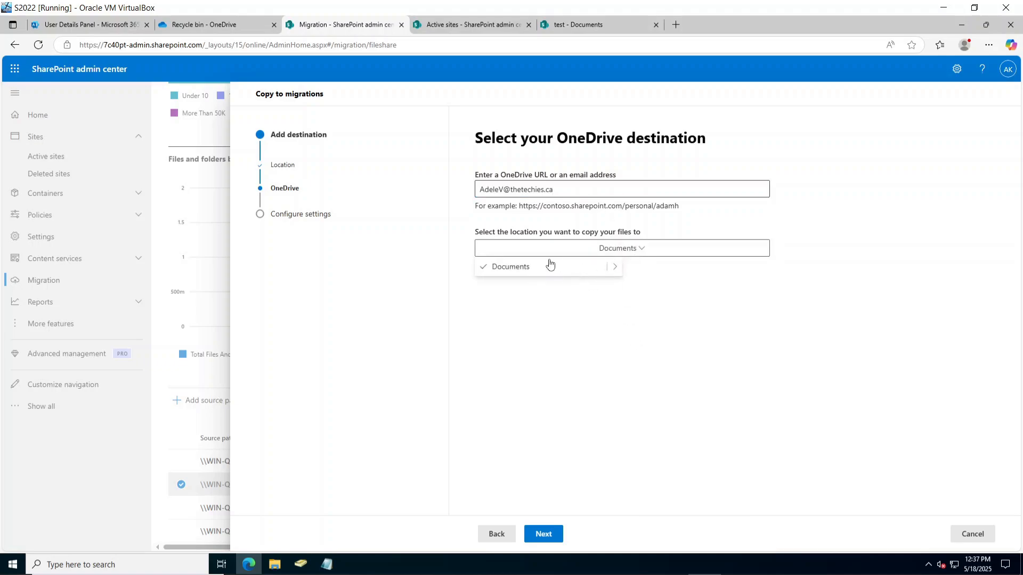
{"action": "left_click", "coordinate": [837, 349]}
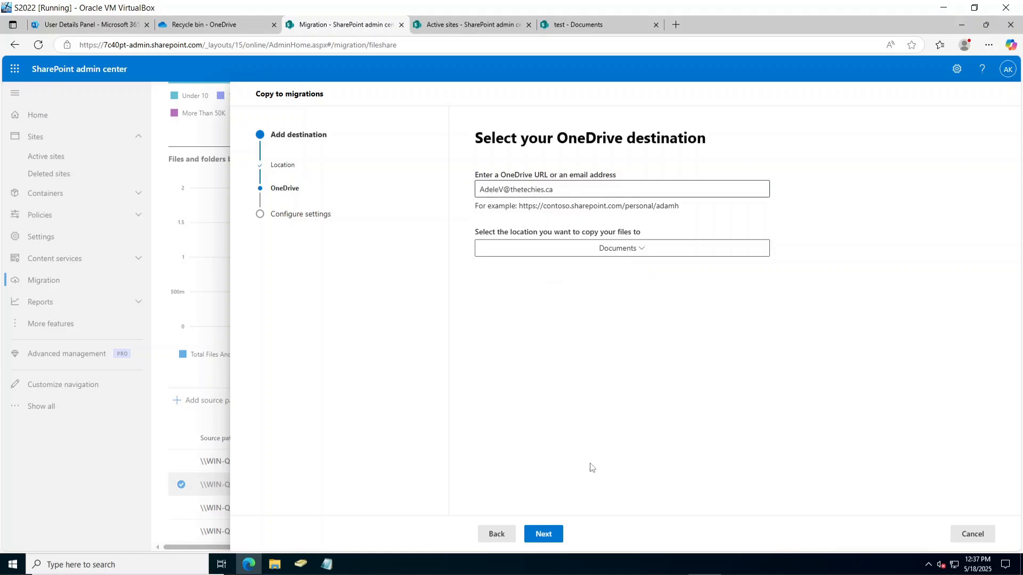
{"action": "left_click", "coordinate": [550, 533]}
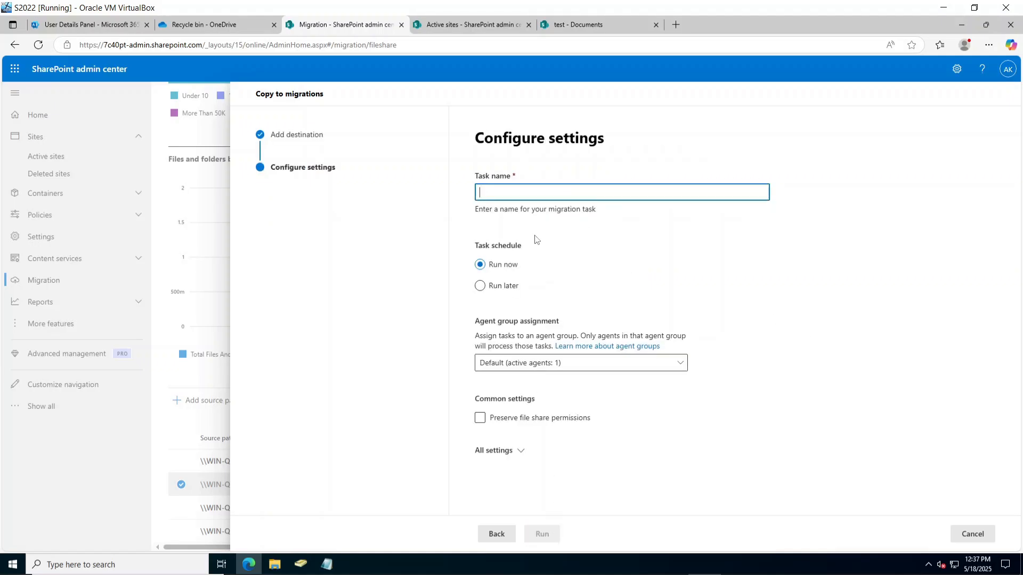
{"action": "type", "text": "Ad"}
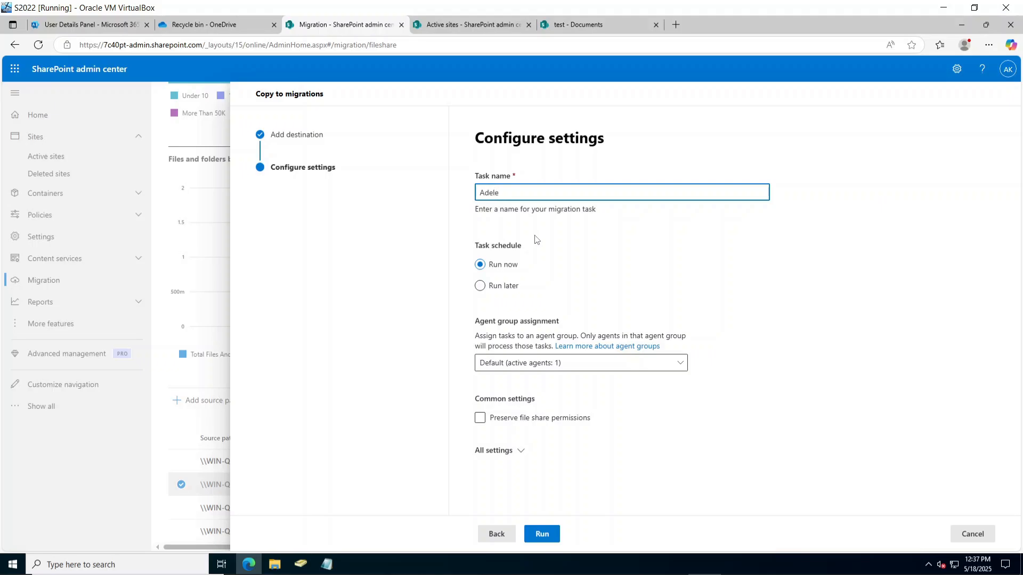
{"action": "type", "text": "ele"}
Run the OneDrive copy task now, check the Migrations list, and view the test site's Documents library.
{"action": "left_click", "coordinate": [542, 534]}
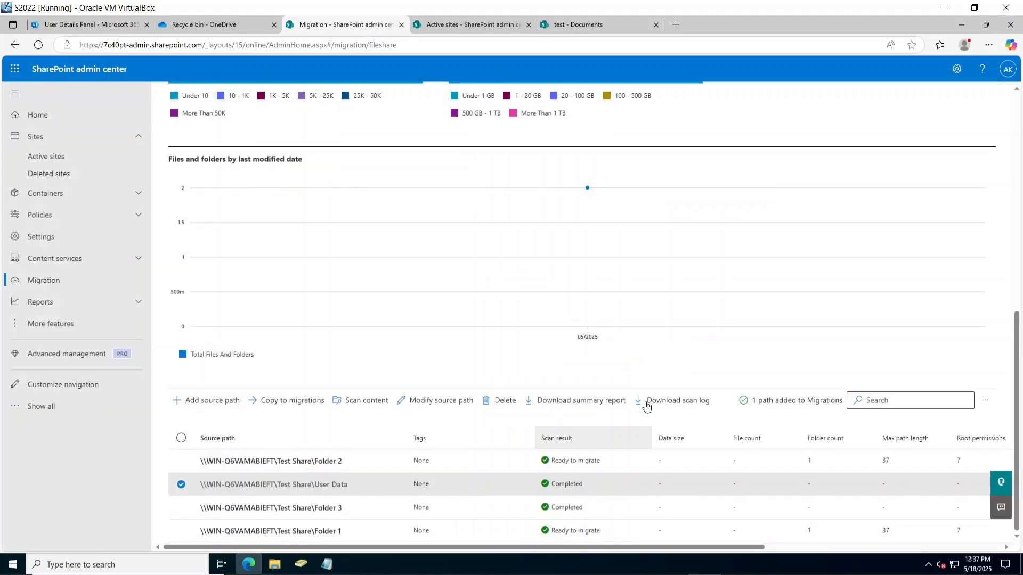
{"action": "scroll", "coordinate": [559, 479], "scroll_direction": "up", "scroll_amount": 5}
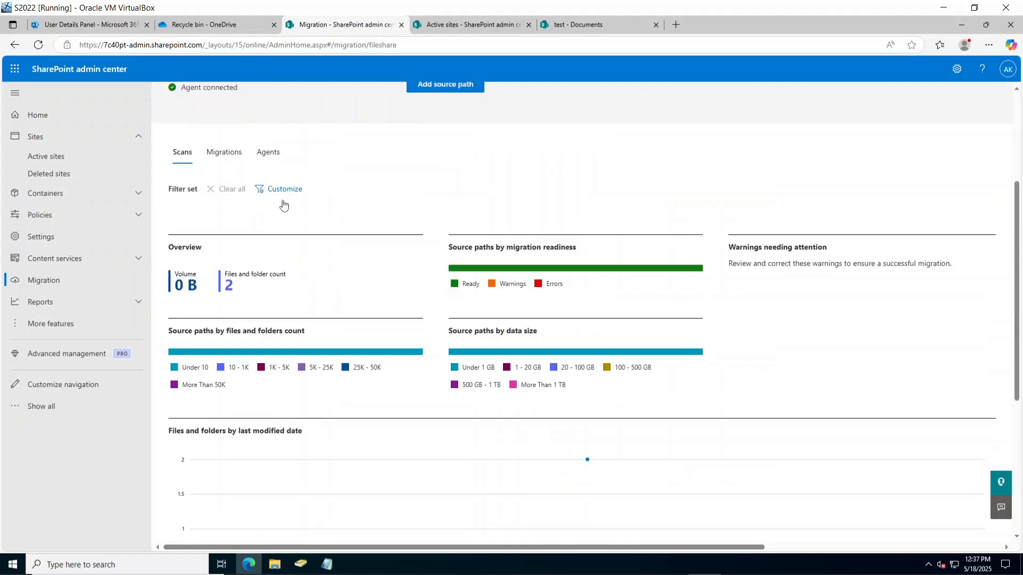
{"action": "left_click", "coordinate": [223, 151]}
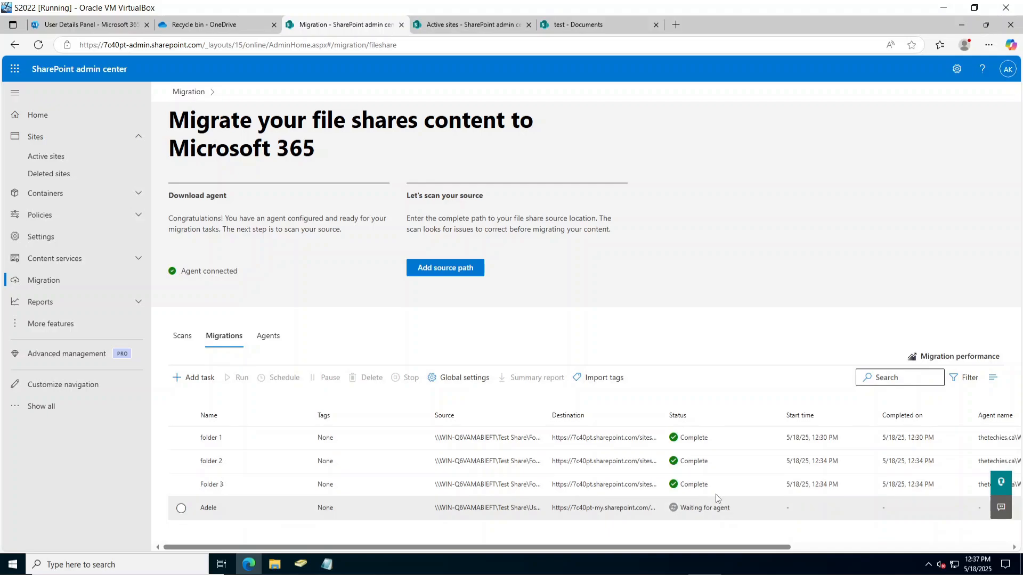
{"action": "left_click", "coordinate": [463, 24]}
{"action": "left_click", "coordinate": [578, 24]}
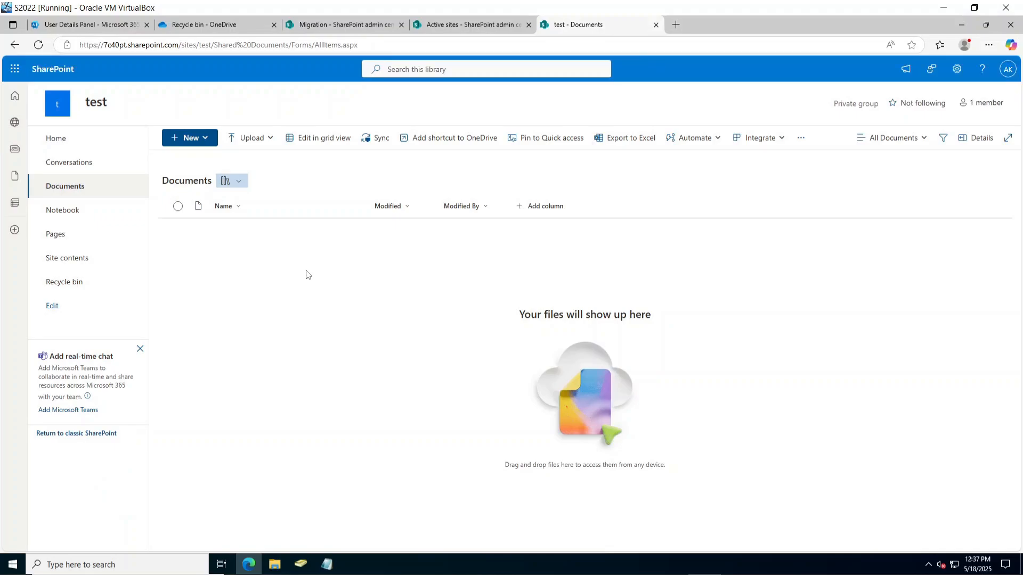
{"action": "left_click", "coordinate": [122, 189]}
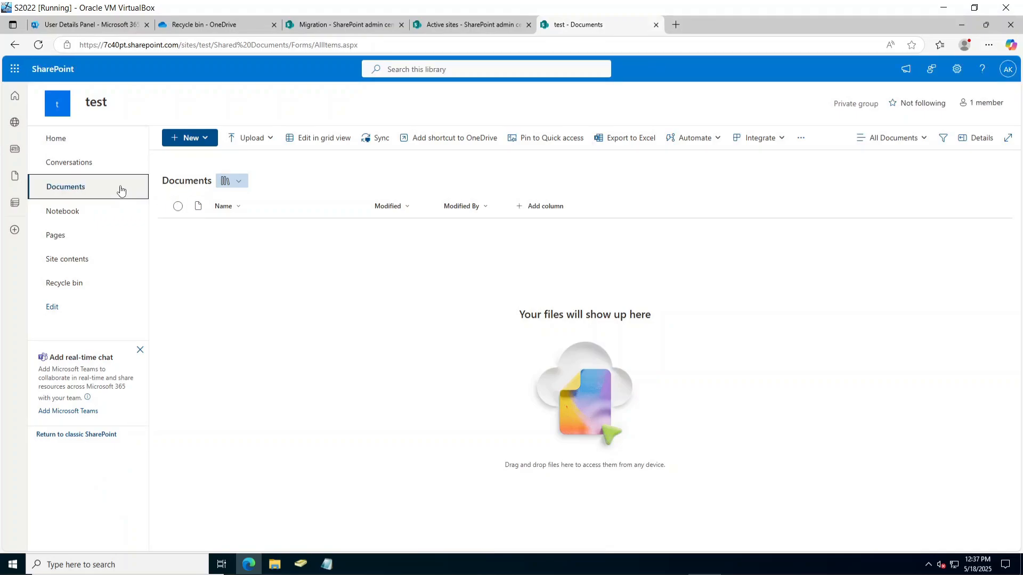
Reload the empty library, return to the test site home, and open the test site's details in Active sites.
{"action": "left_click", "coordinate": [38, 48]}
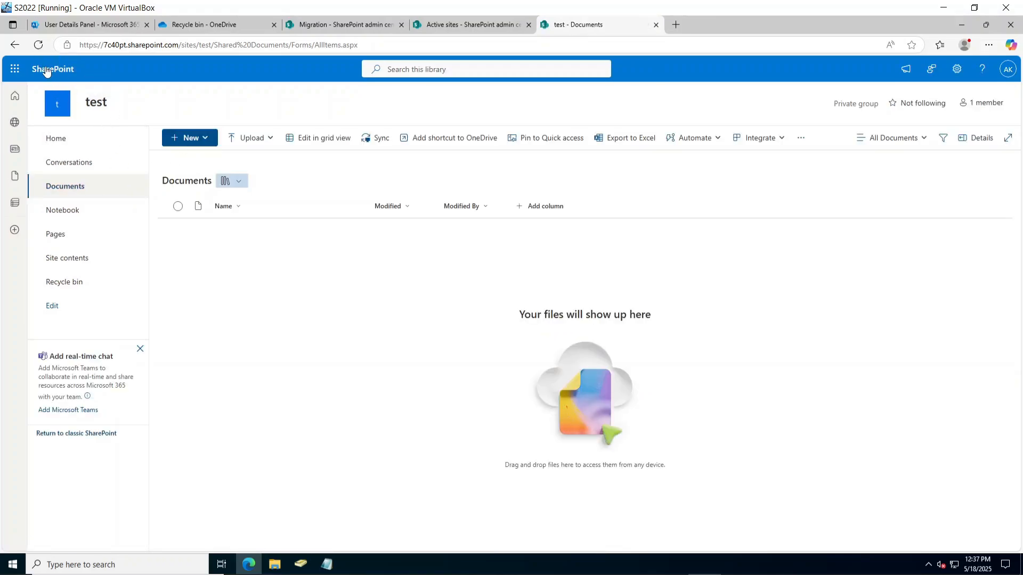
{"action": "left_click", "coordinate": [15, 45]}
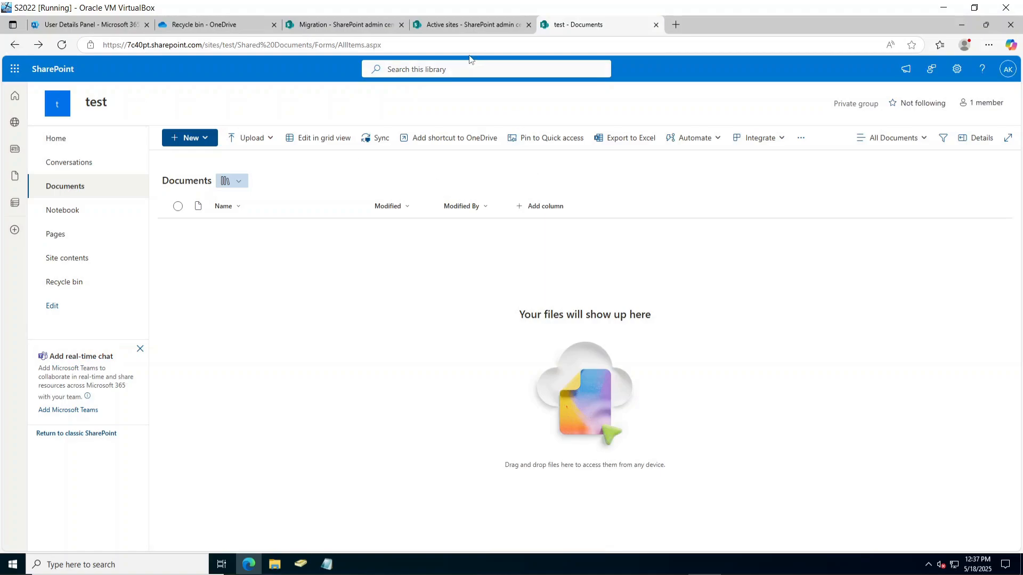
{"action": "left_click", "coordinate": [11, 44]}
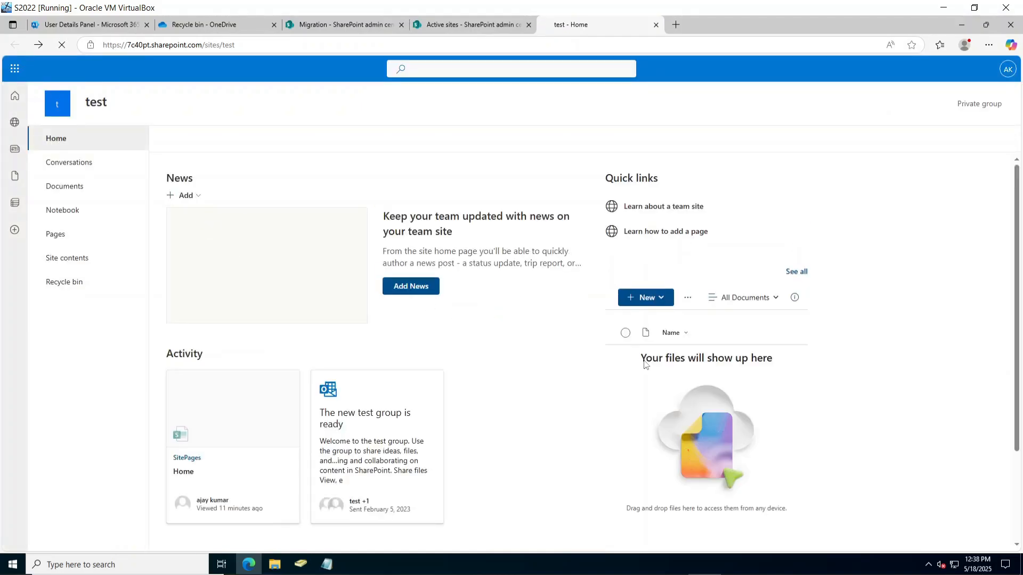
{"action": "left_click", "coordinate": [463, 25]}
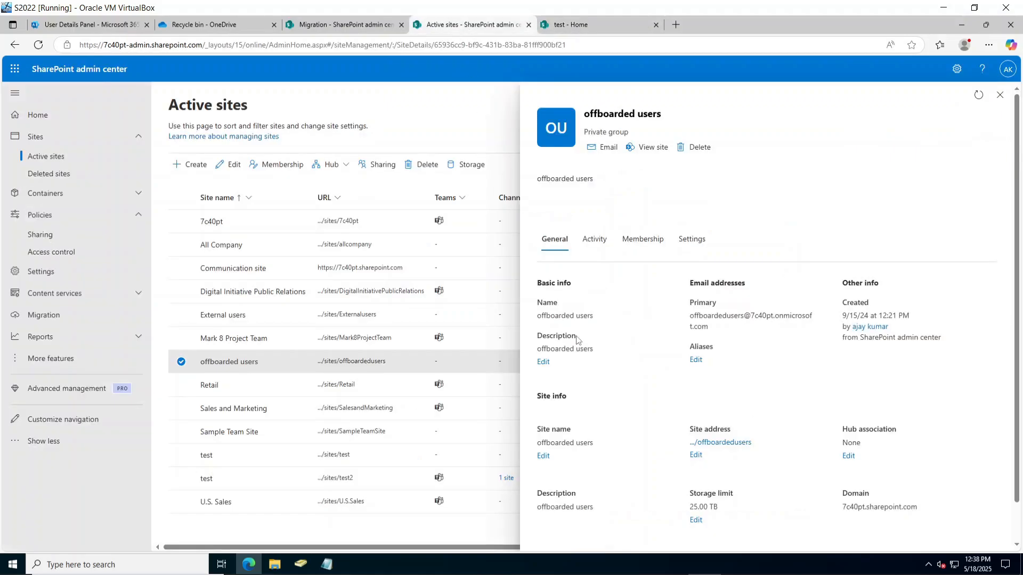
{"action": "left_click", "coordinate": [999, 94]}
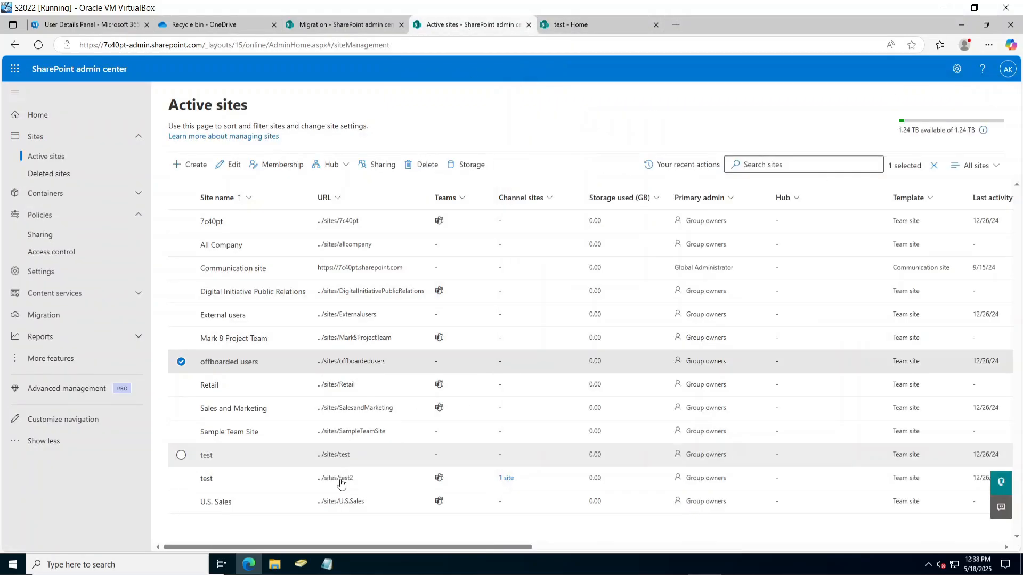
{"action": "left_click", "coordinate": [344, 461]}
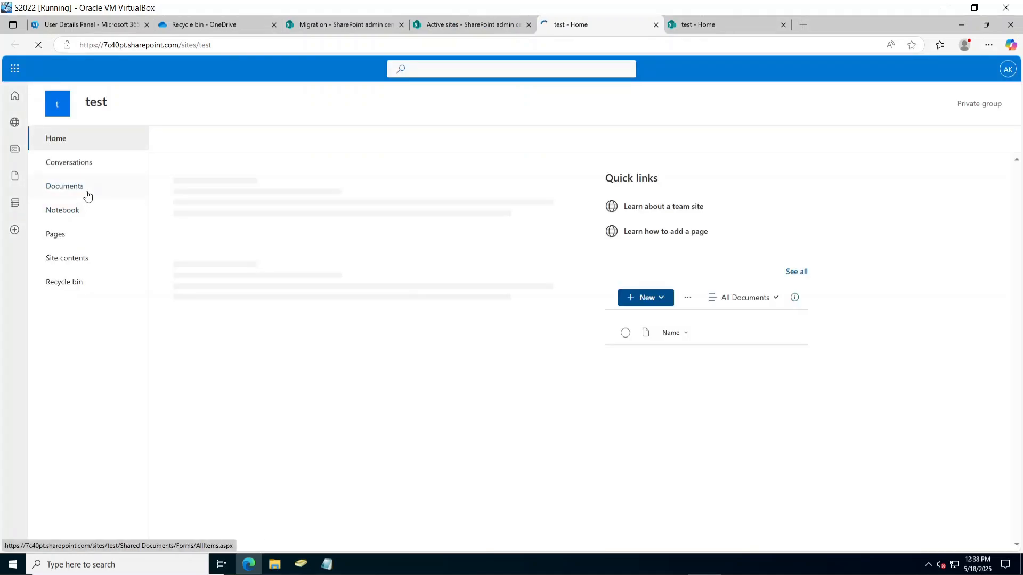
{"action": "left_click", "coordinate": [469, 25]}
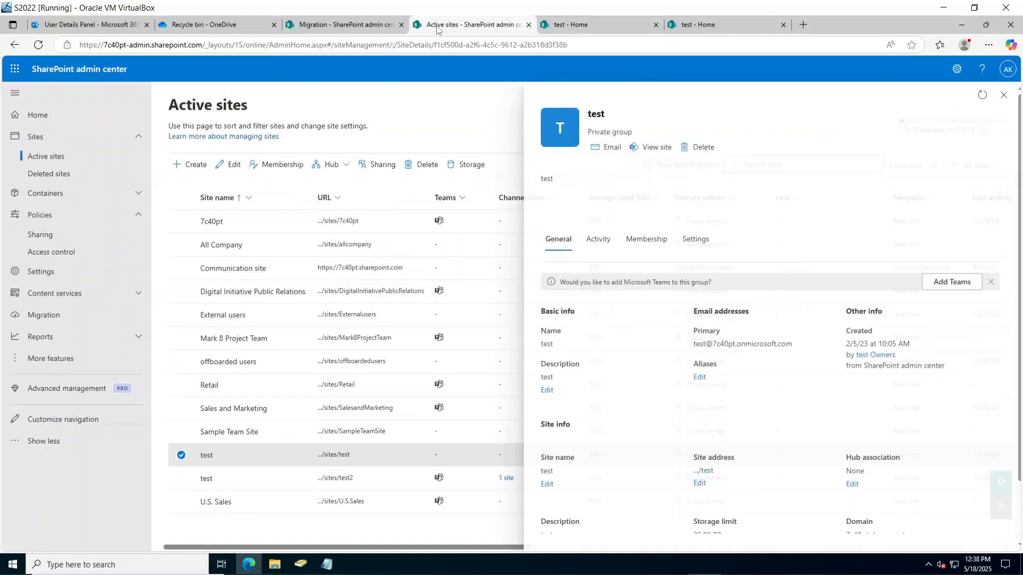
{"action": "left_click", "coordinate": [350, 26]}
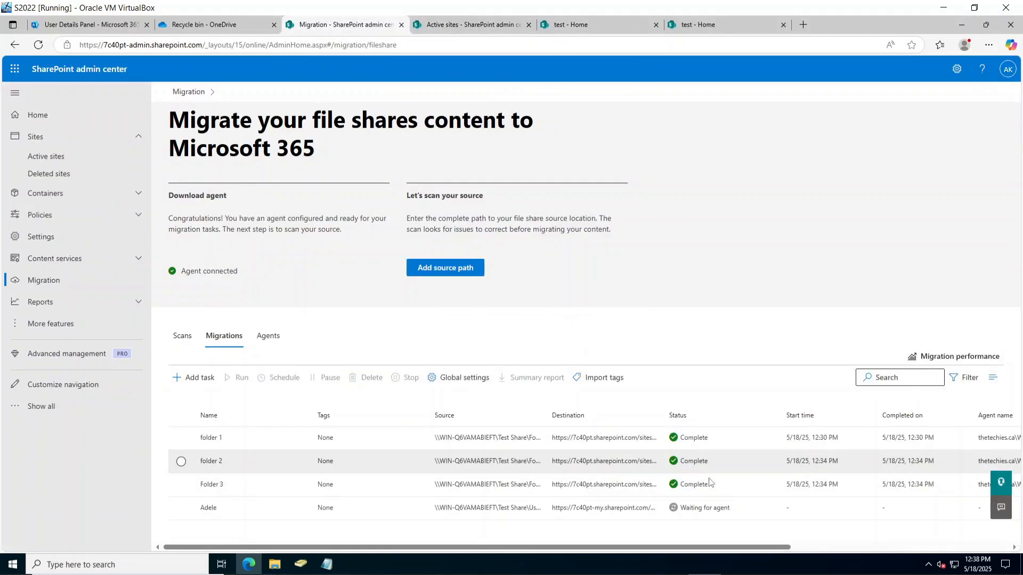
Load folder 1's destination URL sites/test/Documents, copied from its task details, in a new tab.
{"action": "scroll", "coordinate": [731, 547], "scroll_direction": "right", "scroll_amount": 1}
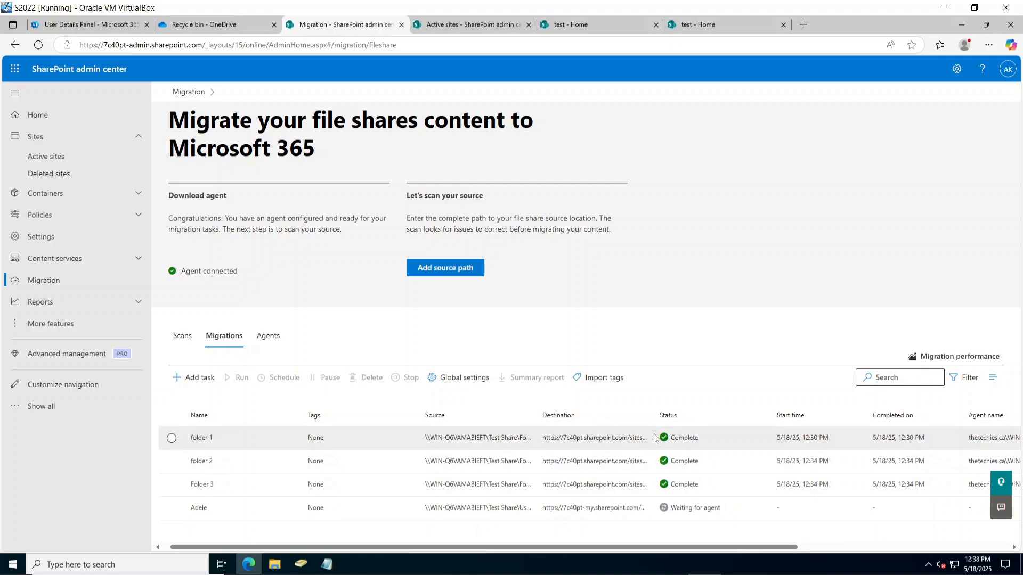
{"action": "left_click_drag", "start_coordinate": [654, 416], "coordinate": [666, 417]}
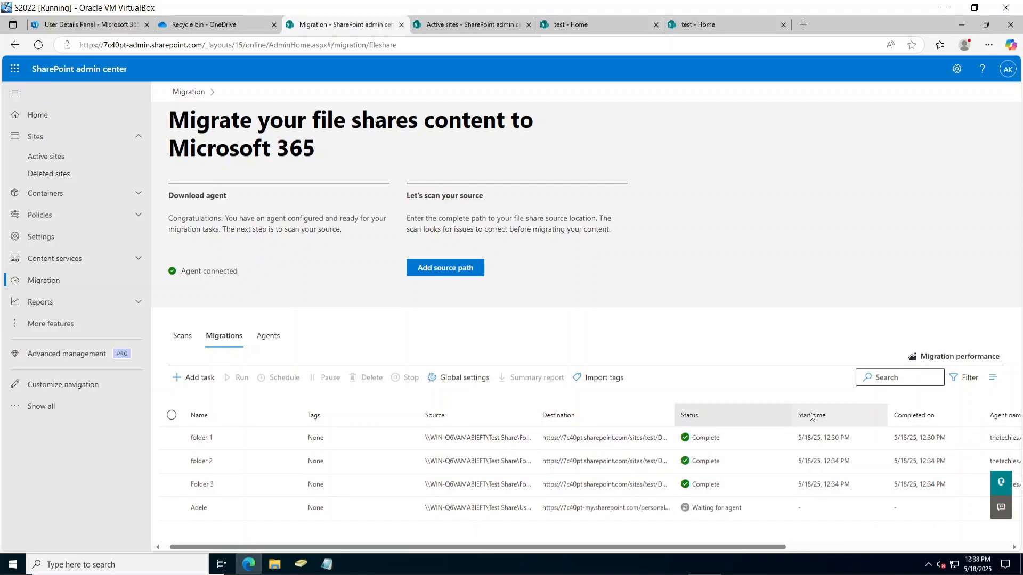
{"action": "right_click", "coordinate": [642, 441]}
{"action": "left_click", "coordinate": [601, 445]}
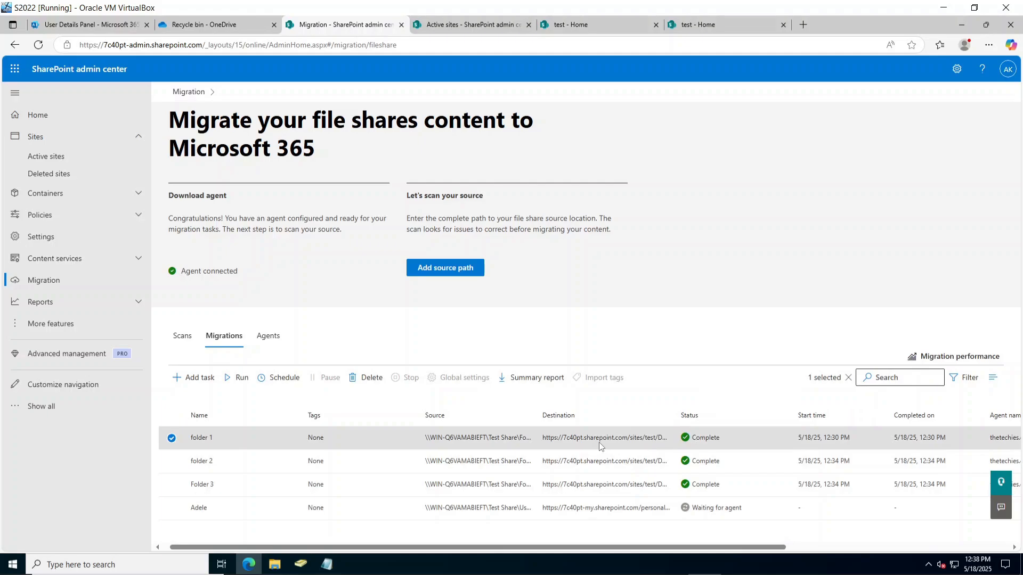
{"action": "triple_click", "coordinate": [776, 242]}
{"action": "key", "text": "ctrl+c"}
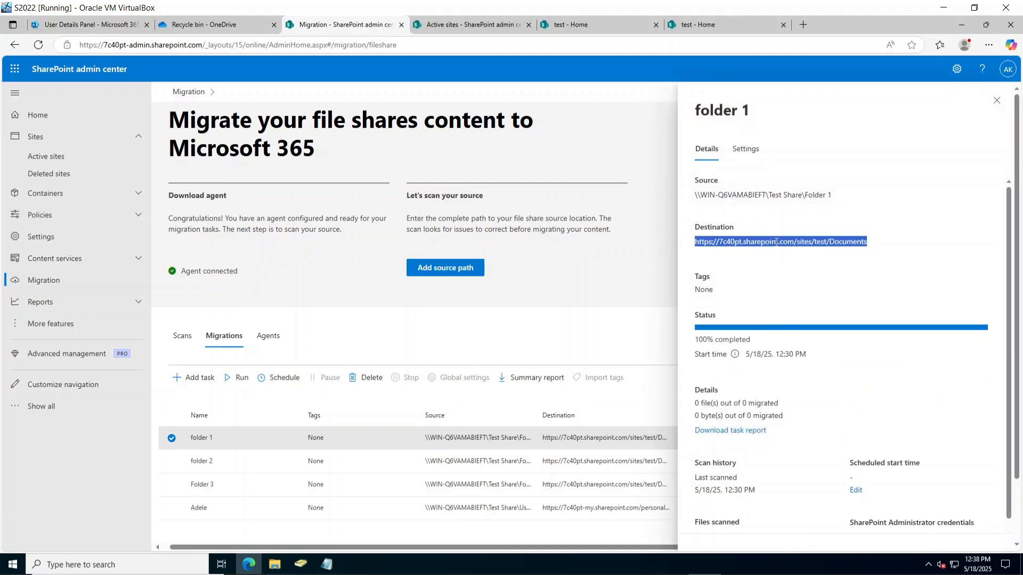
{"action": "left_click", "coordinate": [805, 26]}
{"action": "key", "text": "ctrl+v"}
{"action": "key", "text": "Return"}
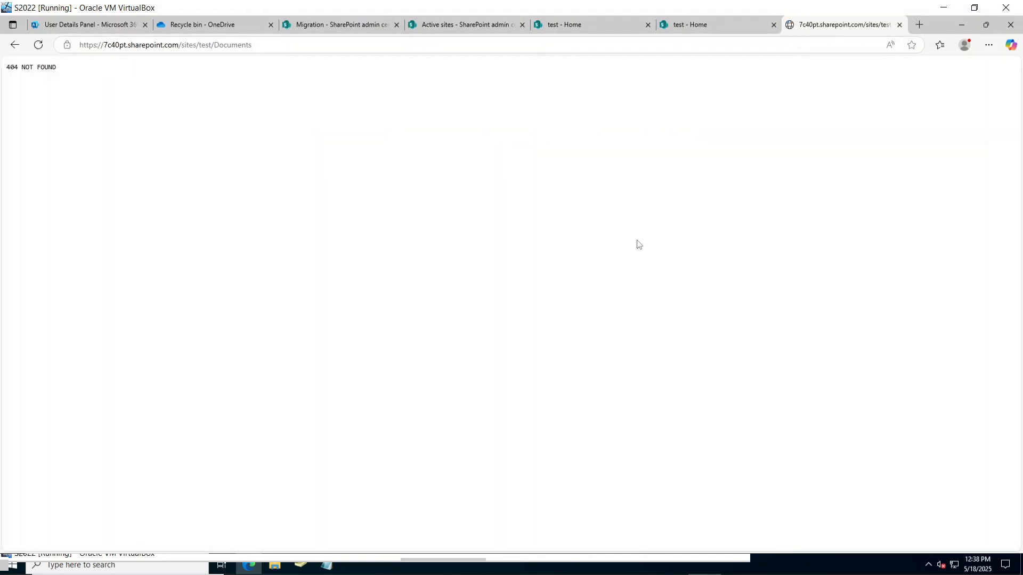
Trim the address to the /sites/test root, open its empty Documents library, and check group members.
{"action": "left_click", "coordinate": [315, 47]}
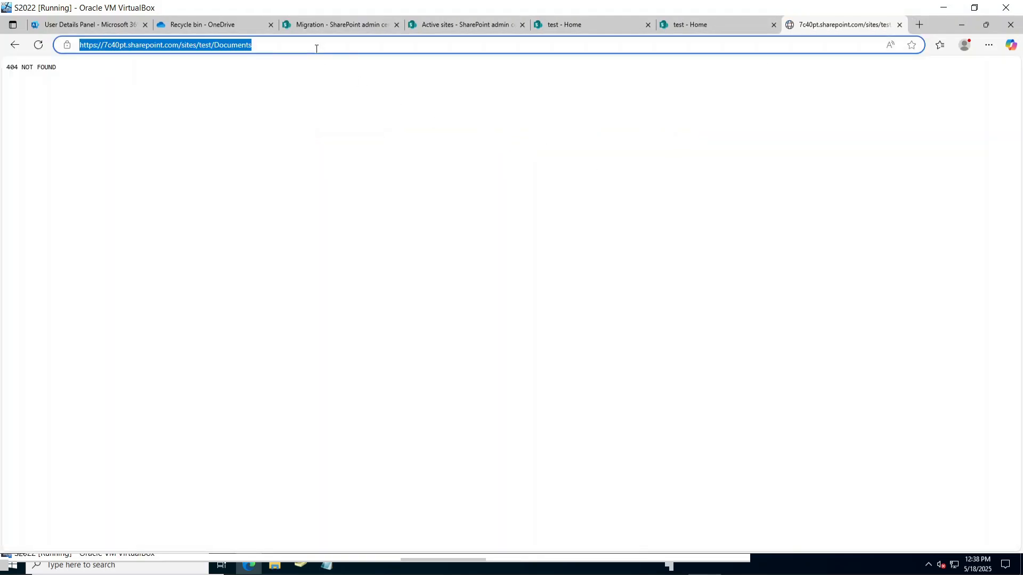
{"action": "left_click", "coordinate": [316, 49]}
{"action": "key", "text": "BackSpace"}
{"action": "key", "text": "BackSpace"}
{"action": "key", "text": "BackSpace"}
{"action": "key", "text": "BackSpace"}
{"action": "key", "text": "BackSpace"}
{"action": "key", "text": "BackSpace"}
{"action": "key", "text": "BackSpace"}
{"action": "key", "text": "BackSpace"}
{"action": "key", "text": "BackSpace"}
{"action": "key", "text": "BackSpace"}
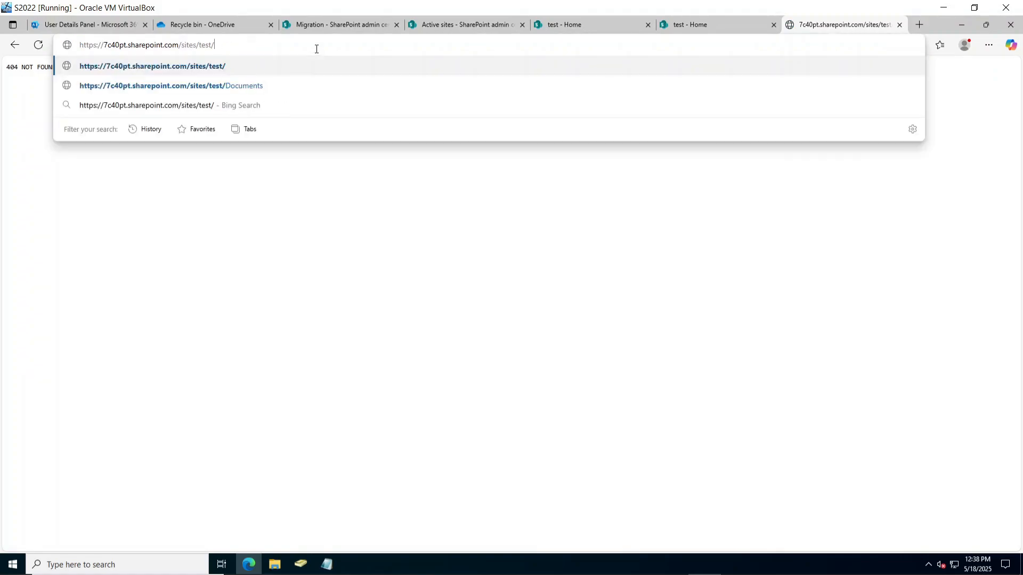
{"action": "key", "text": "Return"}
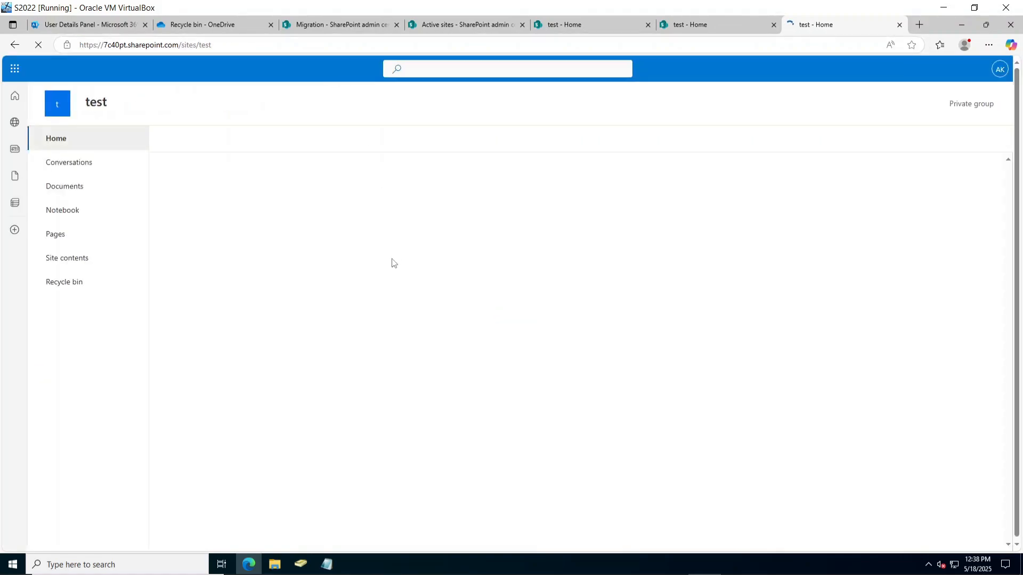
{"action": "left_click", "coordinate": [86, 194]}
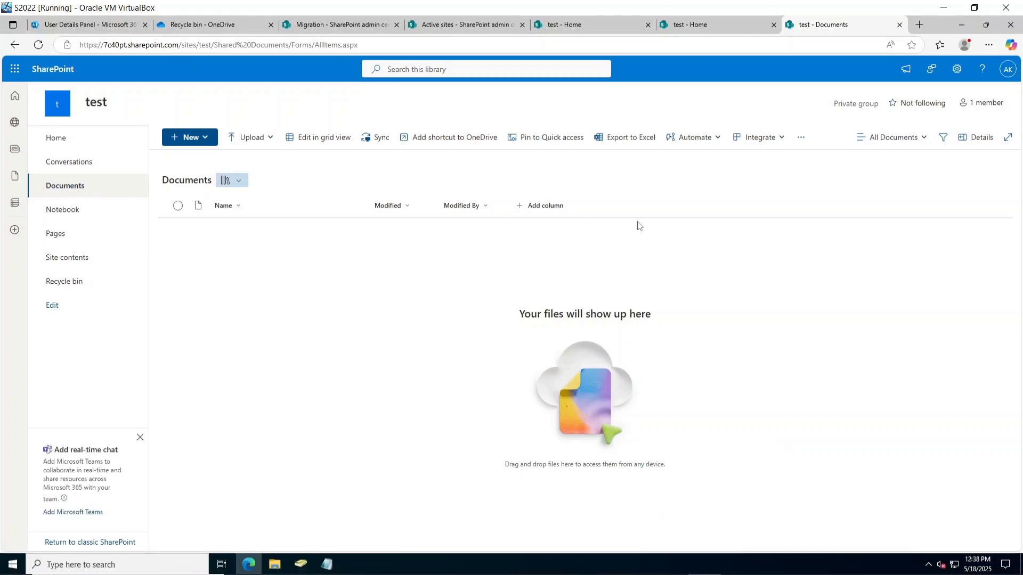
{"action": "left_click", "coordinate": [964, 104]}
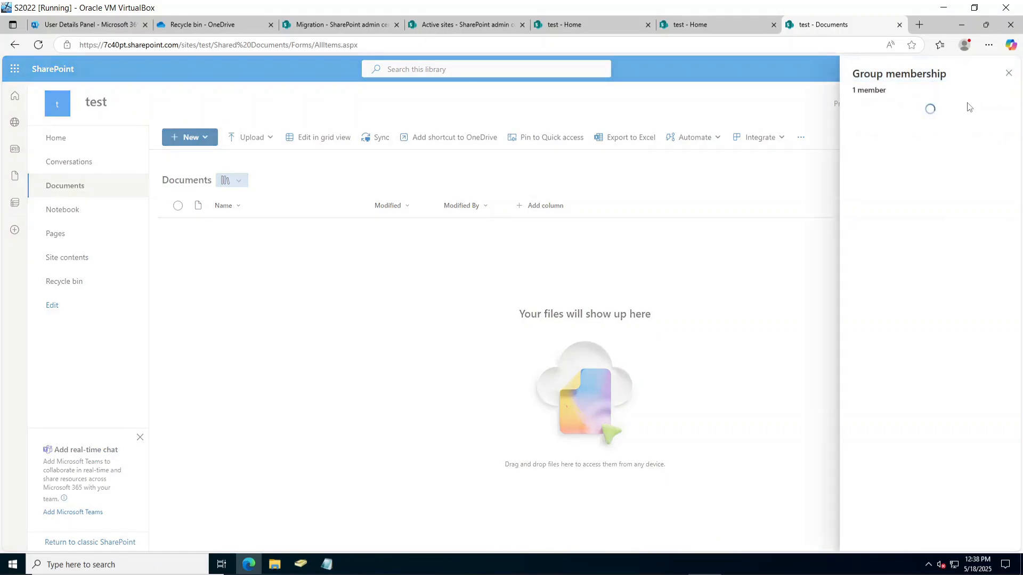
{"action": "left_click", "coordinate": [1008, 74]}
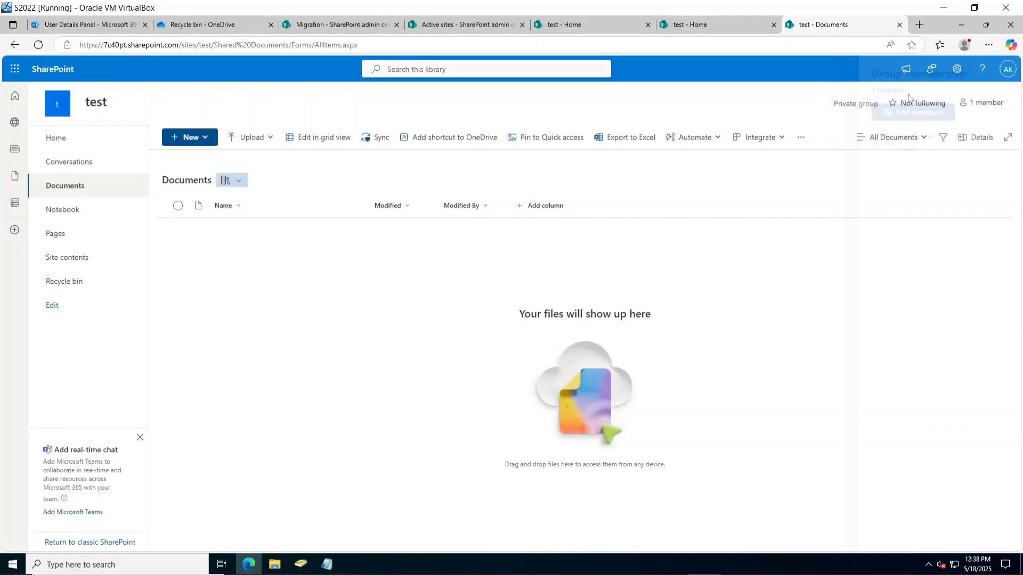
{"action": "left_click", "coordinate": [713, 28]}
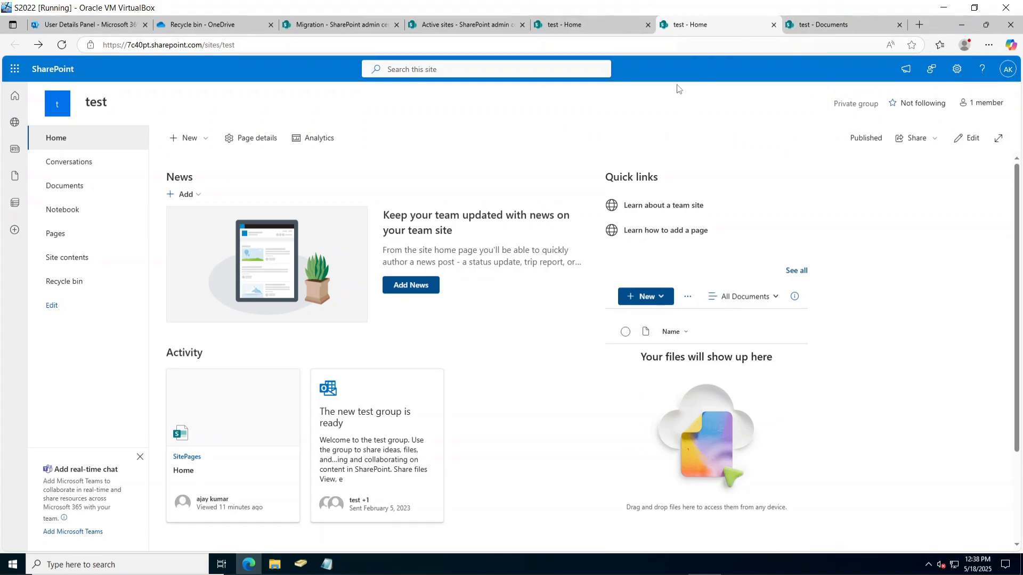
Review folder 1's migration details showing 0 files migrated, then minimize the browser.
{"action": "left_click", "coordinate": [488, 24]}
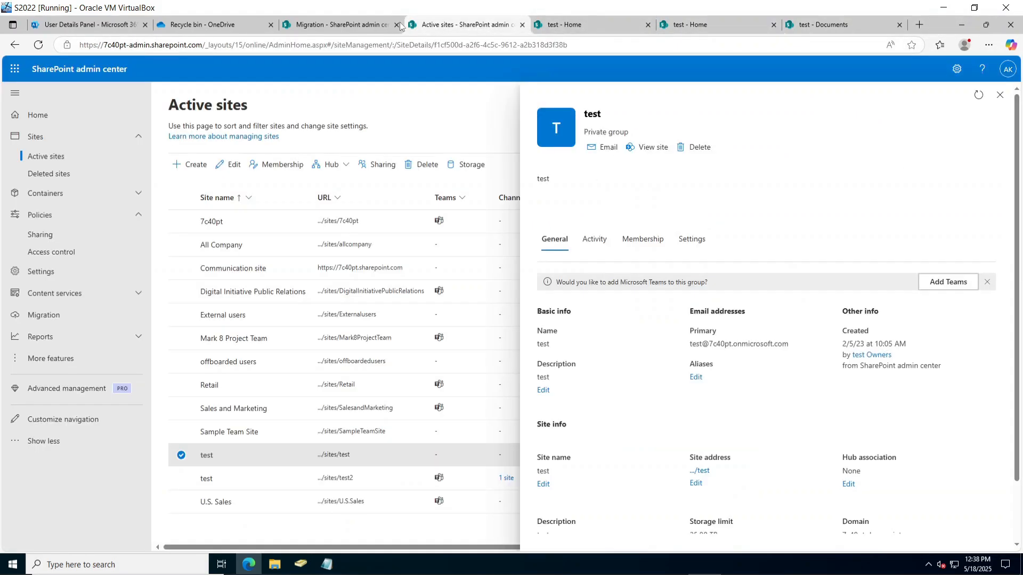
{"action": "left_click", "coordinate": [354, 21]}
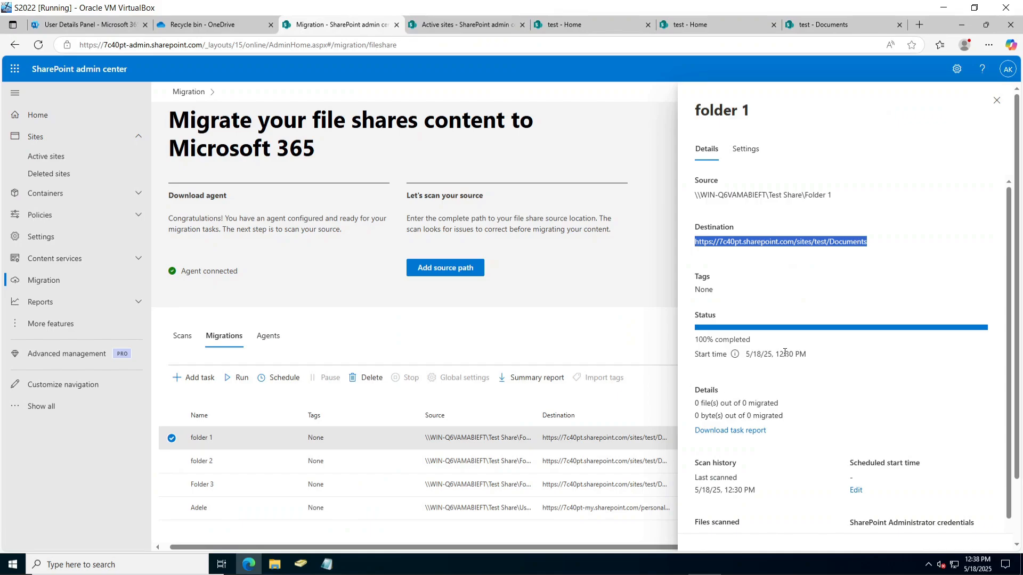
{"action": "scroll", "coordinate": [784, 353], "scroll_direction": "down", "scroll_amount": 2}
{"action": "scroll", "coordinate": [789, 421], "scroll_direction": "down", "scroll_amount": 1}
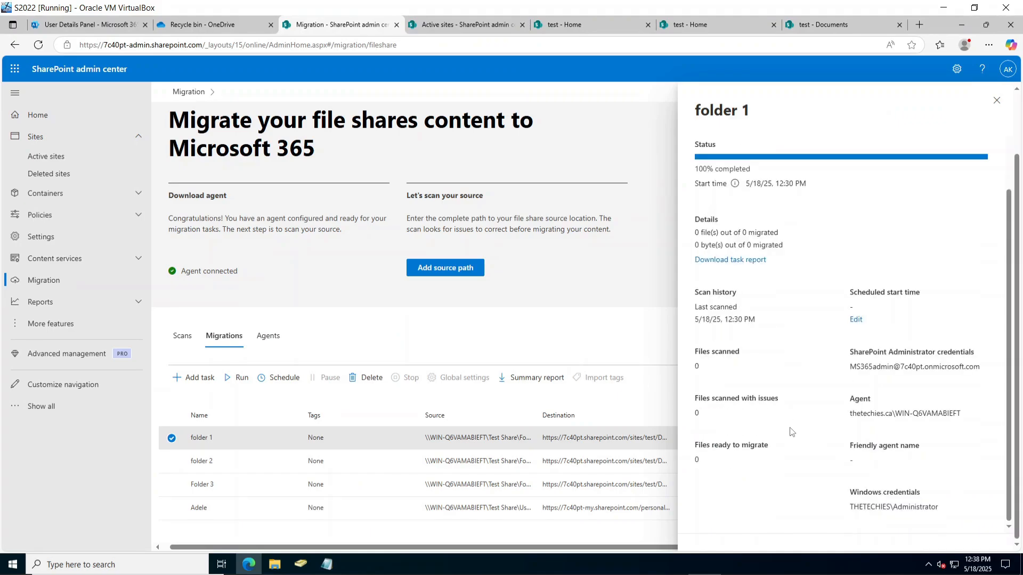
{"action": "double_click", "coordinate": [707, 400]}
{"action": "left_click", "coordinate": [701, 447]}
{"action": "scroll", "coordinate": [705, 440], "scroll_direction": "up", "scroll_amount": 2}
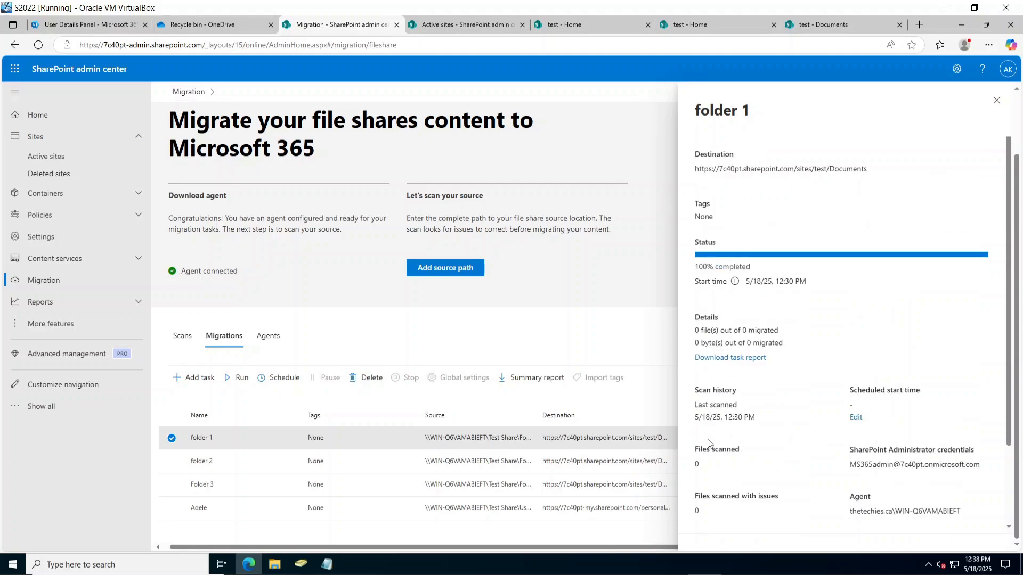
{"action": "left_click", "coordinate": [961, 25]}
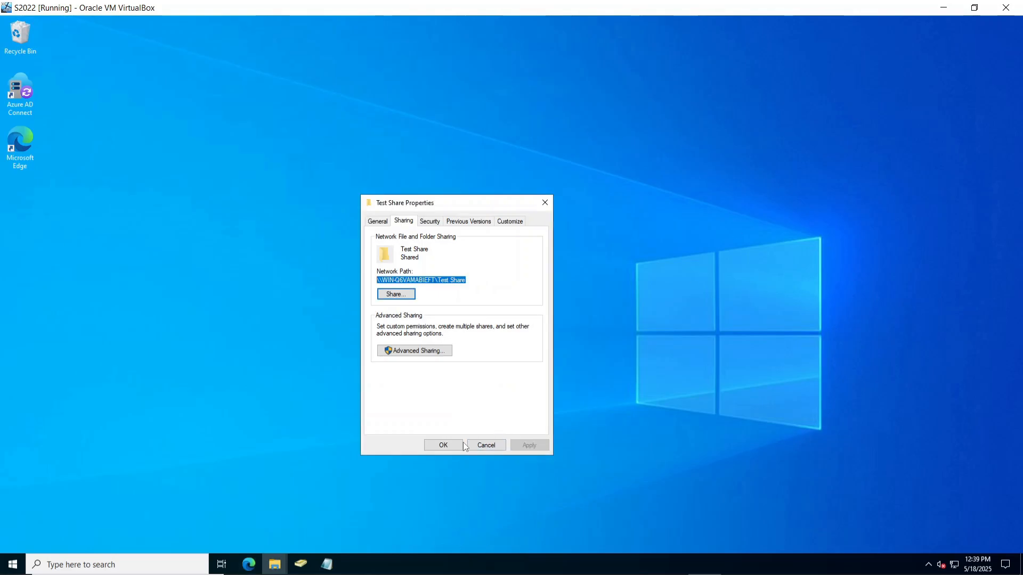
Close the Test Share Properties dialog, then add a new folder and a text document in Folder 1.
{"action": "left_click", "coordinate": [486, 446]}
{"action": "left_click", "coordinate": [275, 563]}
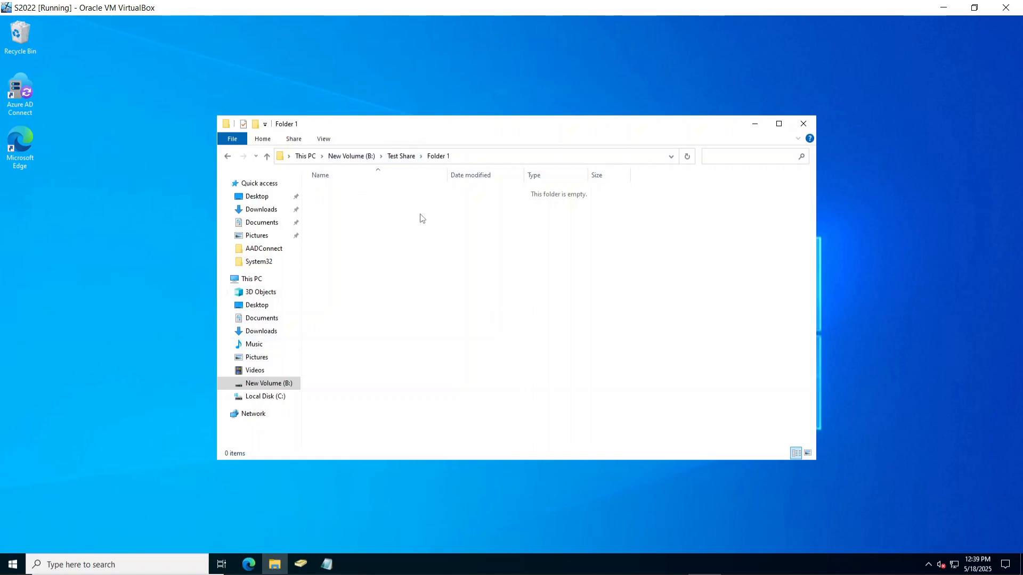
{"action": "left_click", "coordinate": [255, 124]}
{"action": "left_click", "coordinate": [400, 256]}
{"action": "right_click", "coordinate": [399, 253]}
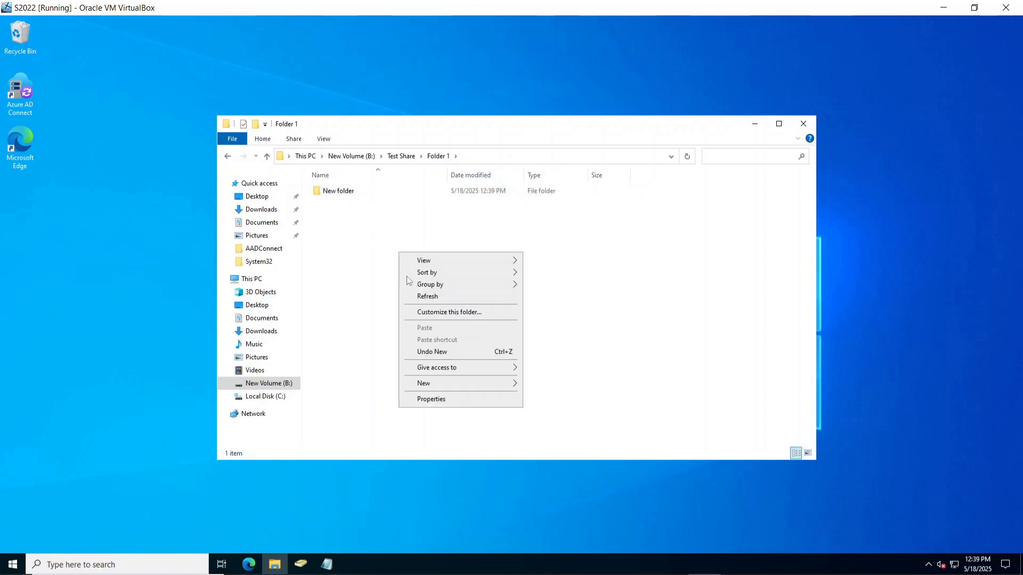
{"action": "mouse_move", "coordinate": [482, 386]}
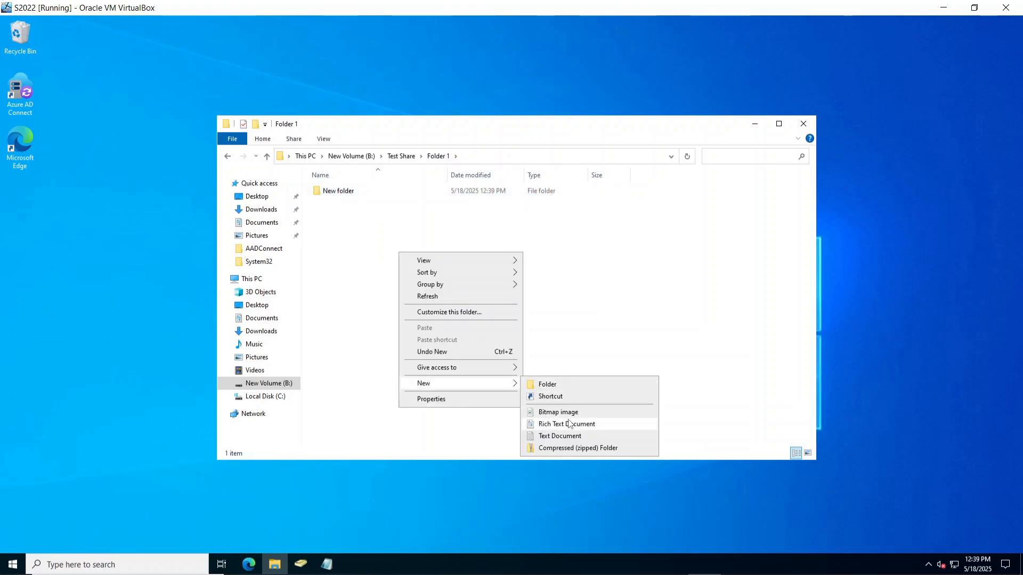
{"action": "left_click", "coordinate": [567, 436]}
{"action": "left_click", "coordinate": [510, 352]}
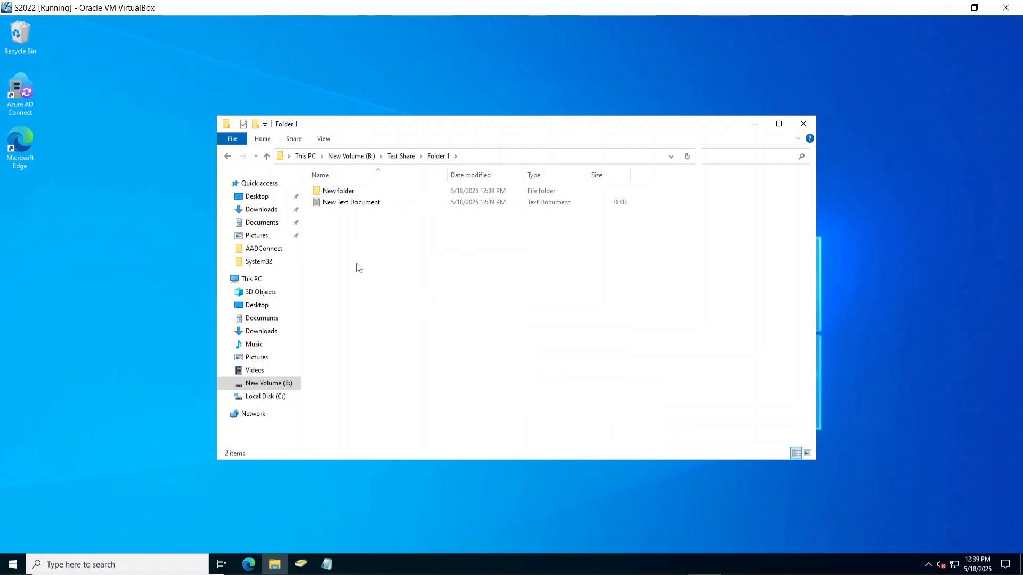
Add a text document named 'fdghd' and a rich text document named 'zxc' to Folder 1.
{"action": "right_click", "coordinate": [357, 263]}
{"action": "mouse_move", "coordinate": [430, 393]}
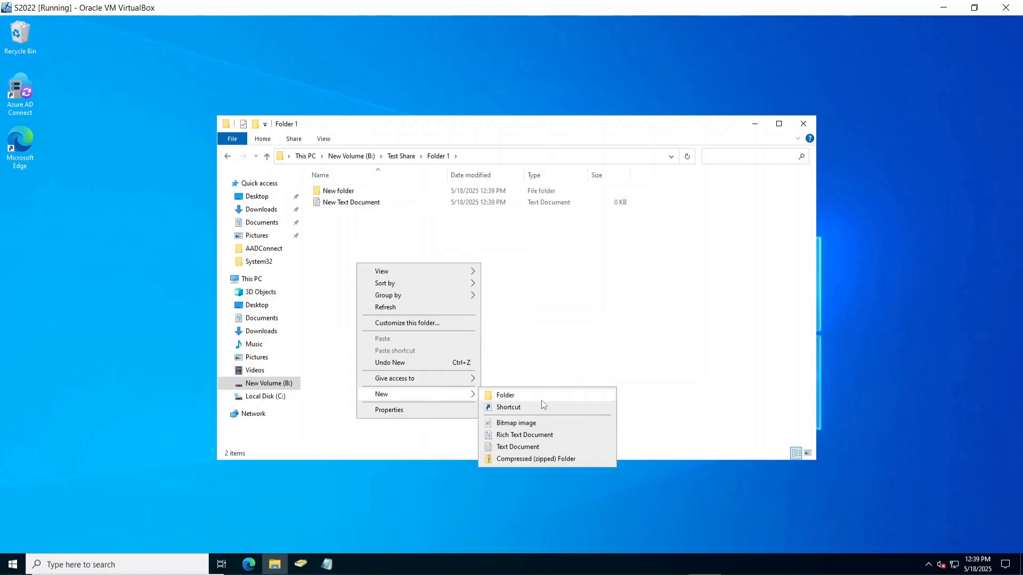
{"action": "left_click", "coordinate": [535, 449]}
{"action": "type", "text": "fdghd"}
{"action": "key", "text": "Return"}
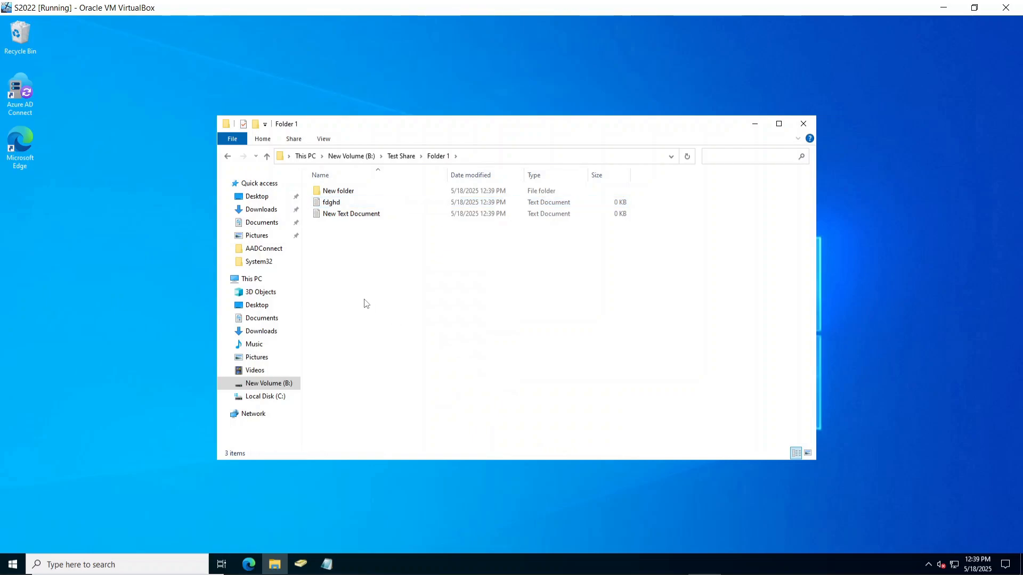
{"action": "right_click", "coordinate": [364, 299]}
{"action": "mouse_move", "coordinate": [430, 430]}
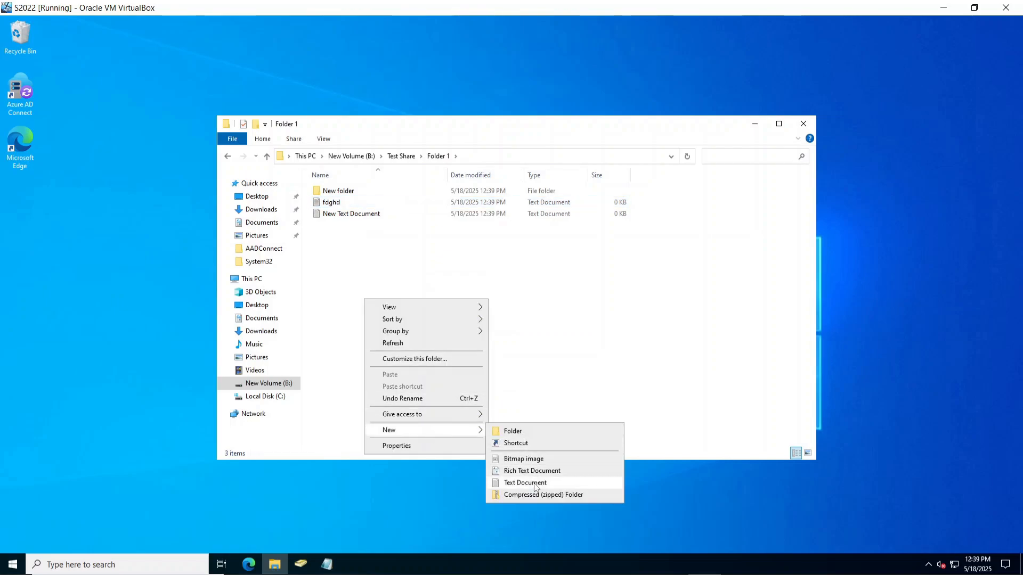
{"action": "left_click", "coordinate": [527, 470]}
{"action": "type", "text": "zxc"}
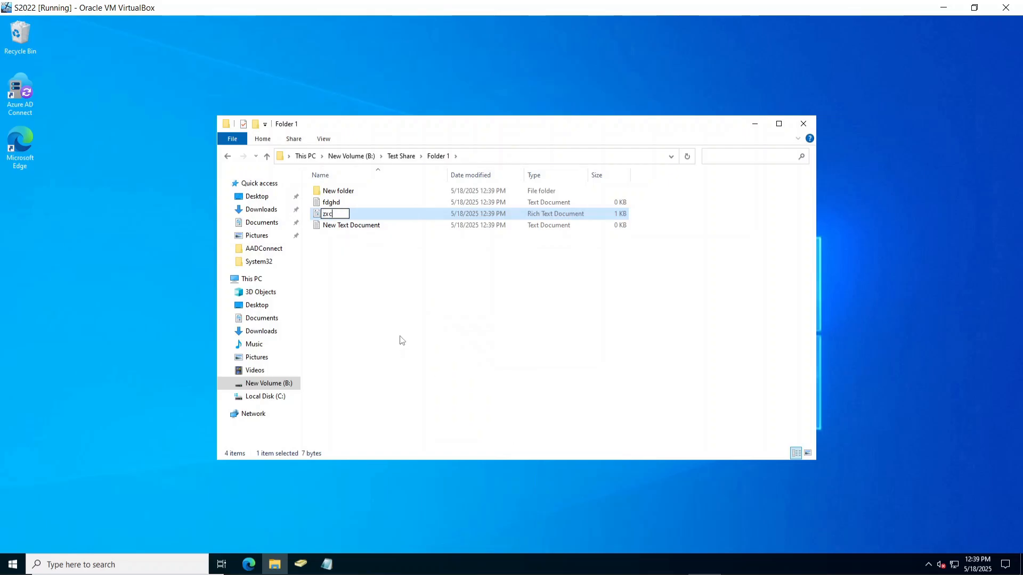
{"action": "key", "text": "Return"}
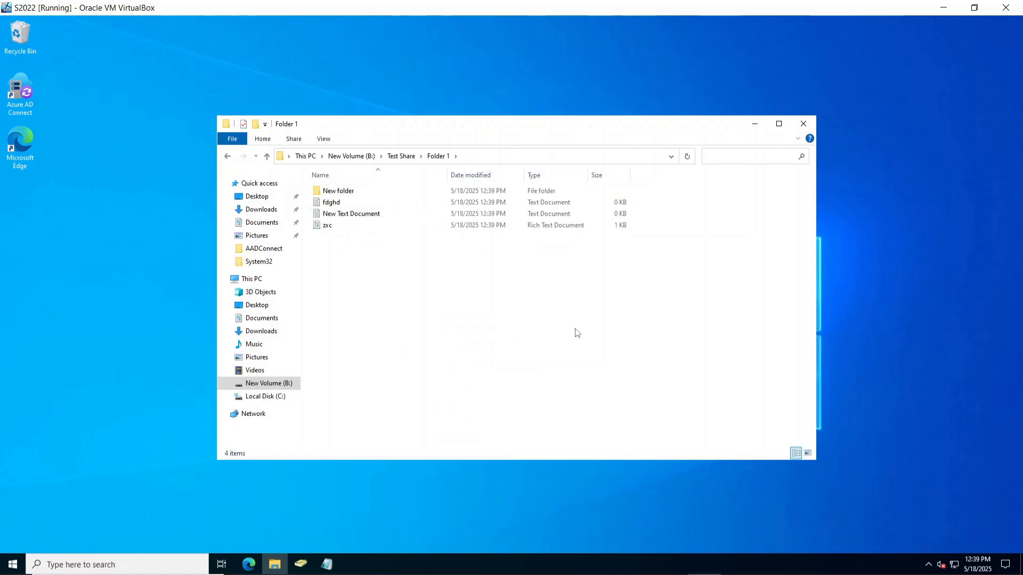
{"action": "left_click", "coordinate": [248, 564]}
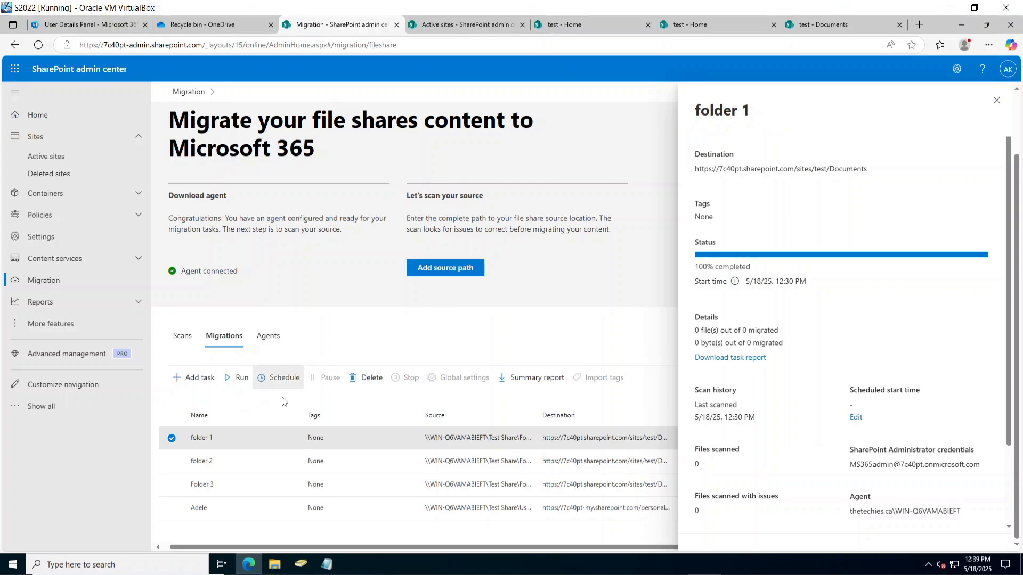
Queue a fresh scan of Folder 1 from the Scans tab and reload the migration page.
{"action": "left_click", "coordinate": [183, 339]}
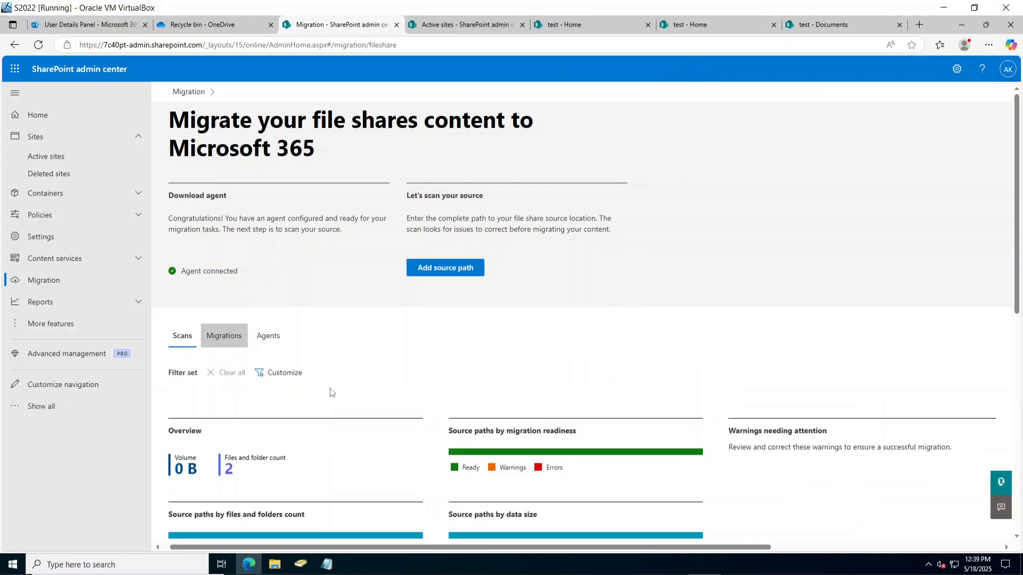
{"action": "scroll", "coordinate": [331, 392], "scroll_direction": "down", "scroll_amount": 10}
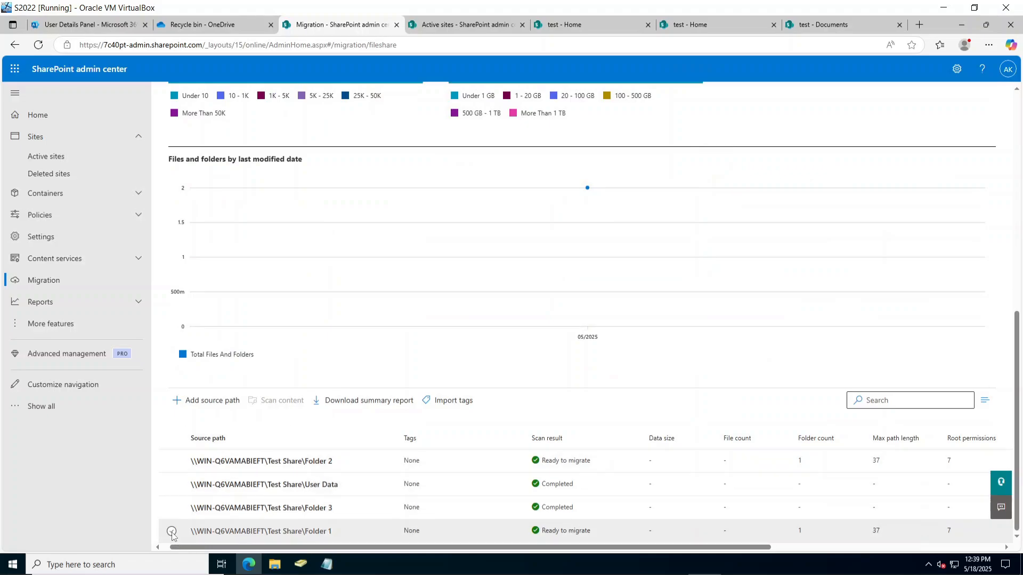
{"action": "left_click", "coordinate": [172, 532]}
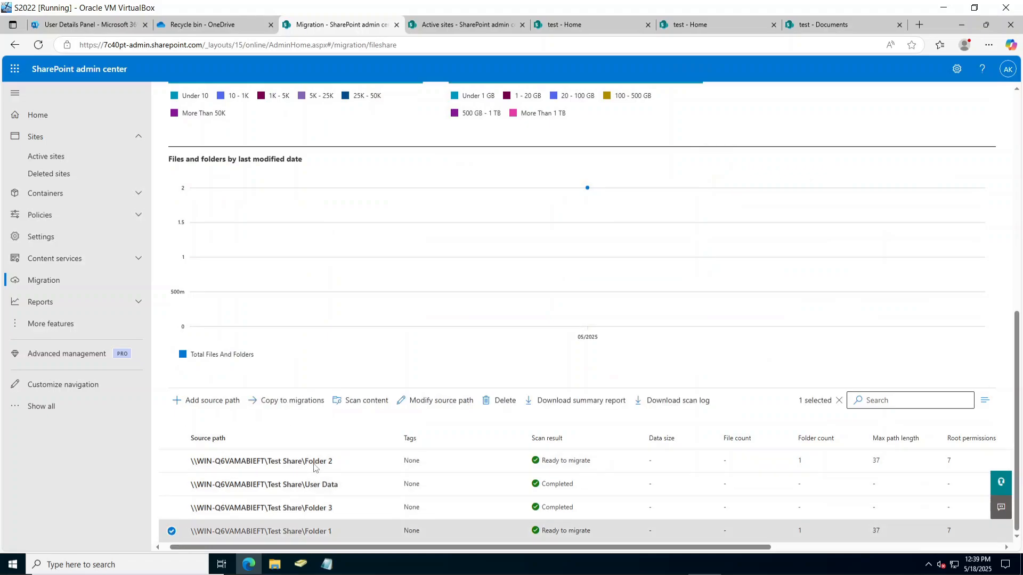
{"action": "left_click", "coordinate": [350, 404]}
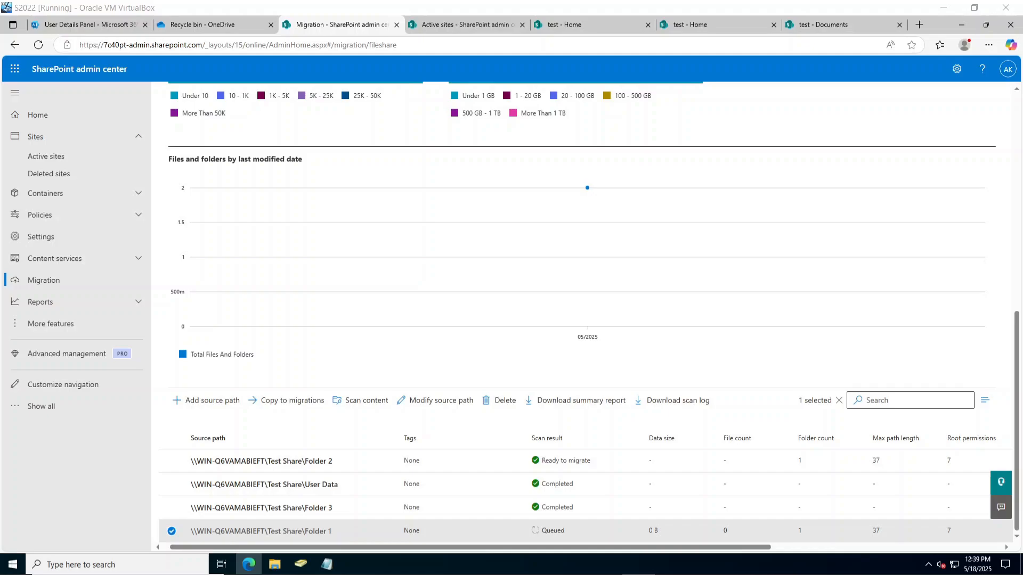
{"action": "left_click", "coordinate": [34, 48]}
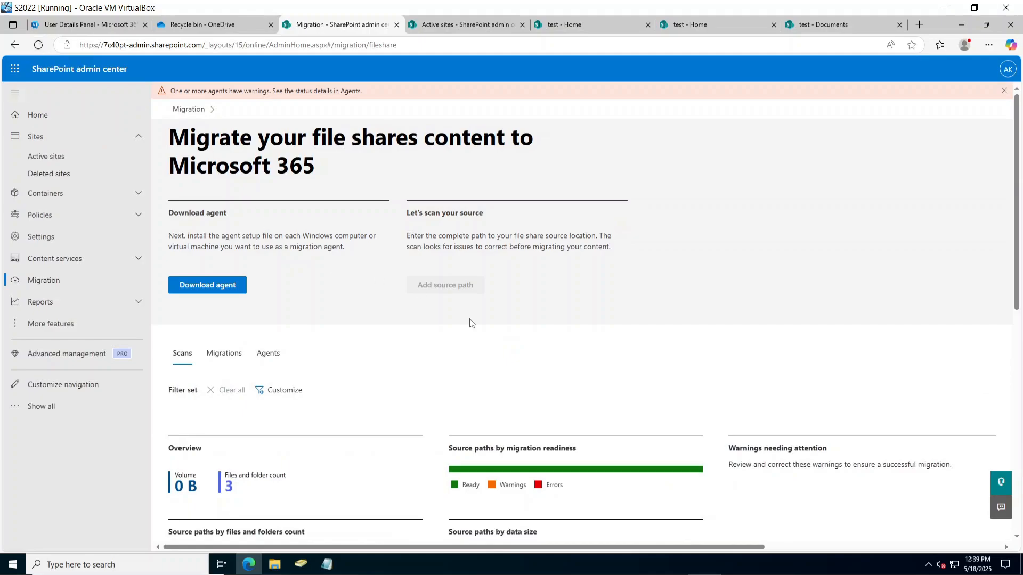
Start a copy task for Folder 1 with SharePoint as the migration destination.
{"action": "scroll", "coordinate": [493, 351], "scroll_direction": "down", "scroll_amount": 10}
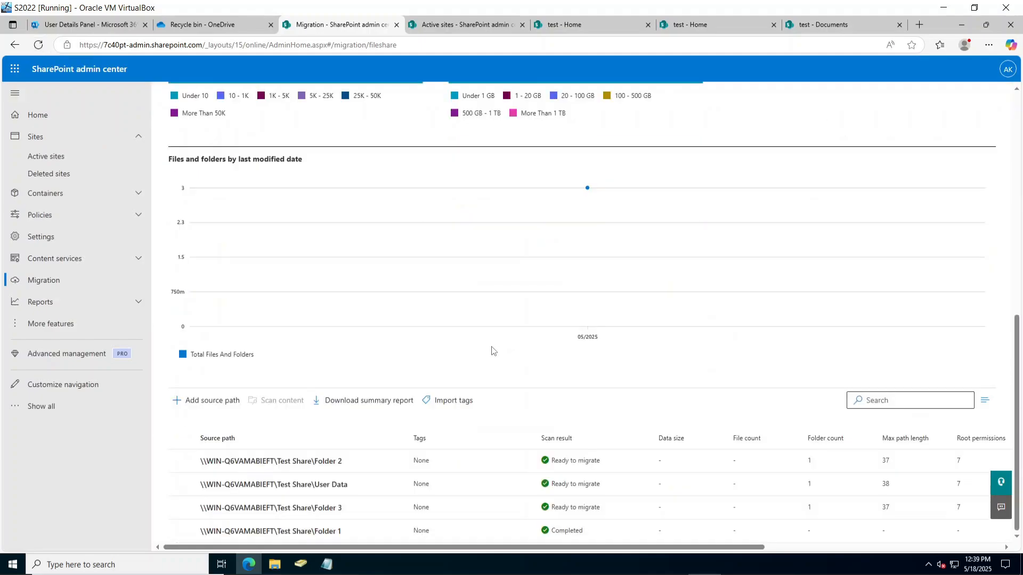
{"action": "left_click", "coordinate": [365, 532]}
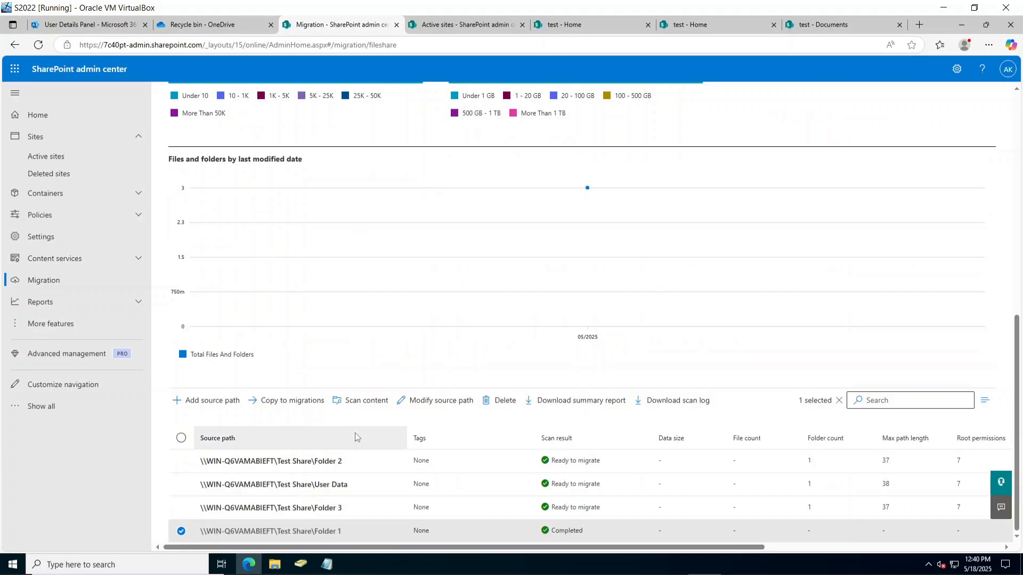
{"action": "left_click", "coordinate": [304, 412]}
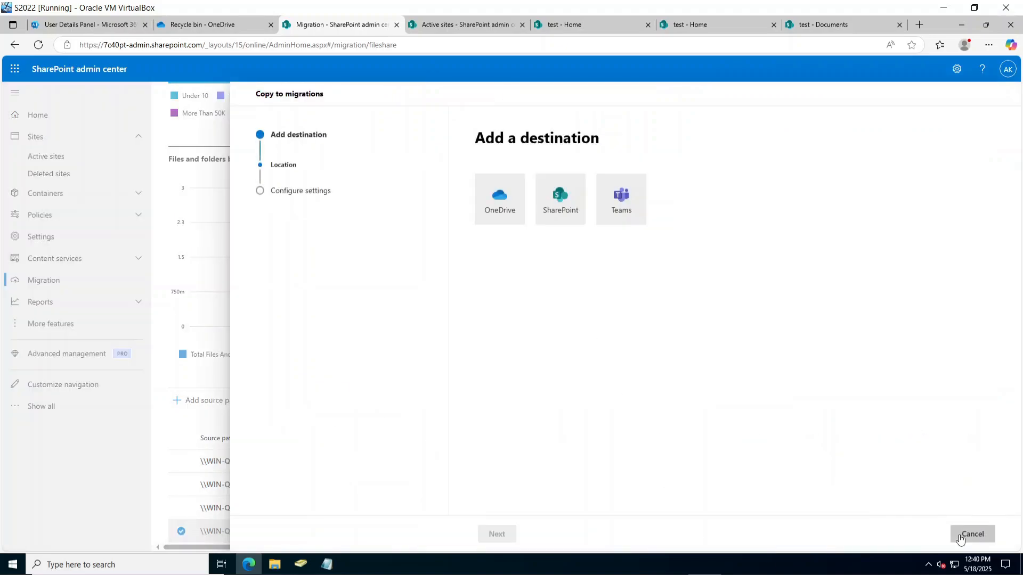
{"action": "left_click", "coordinate": [557, 225]}
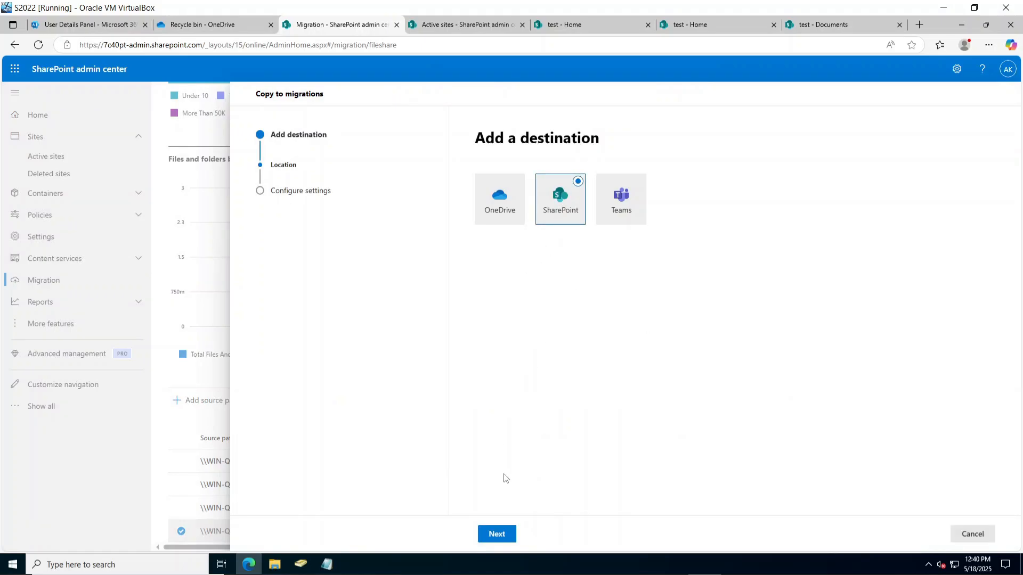
{"action": "left_click", "coordinate": [496, 533]}
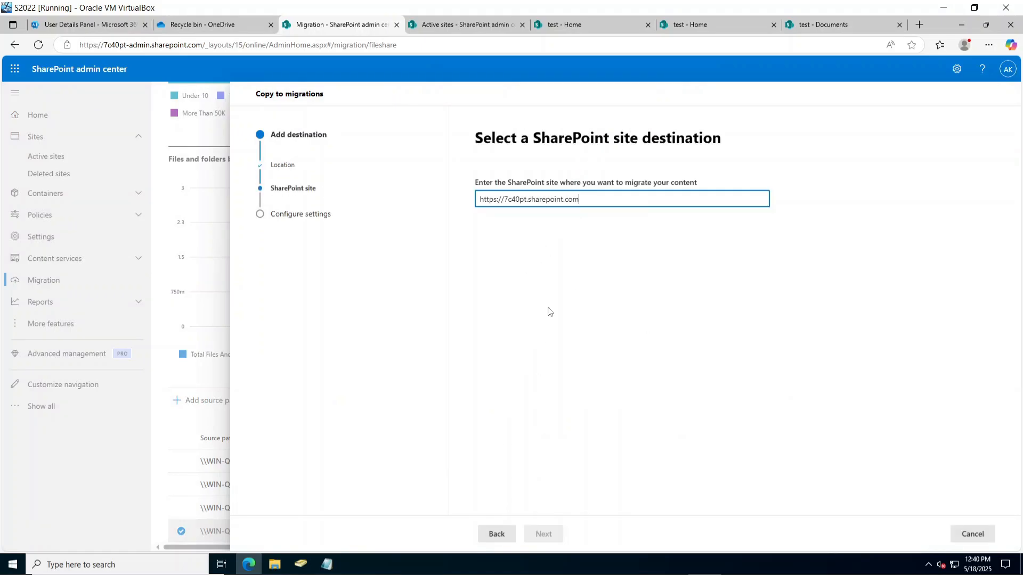
{"action": "left_click", "coordinate": [826, 25]}
{"action": "left_click", "coordinate": [687, 26]}
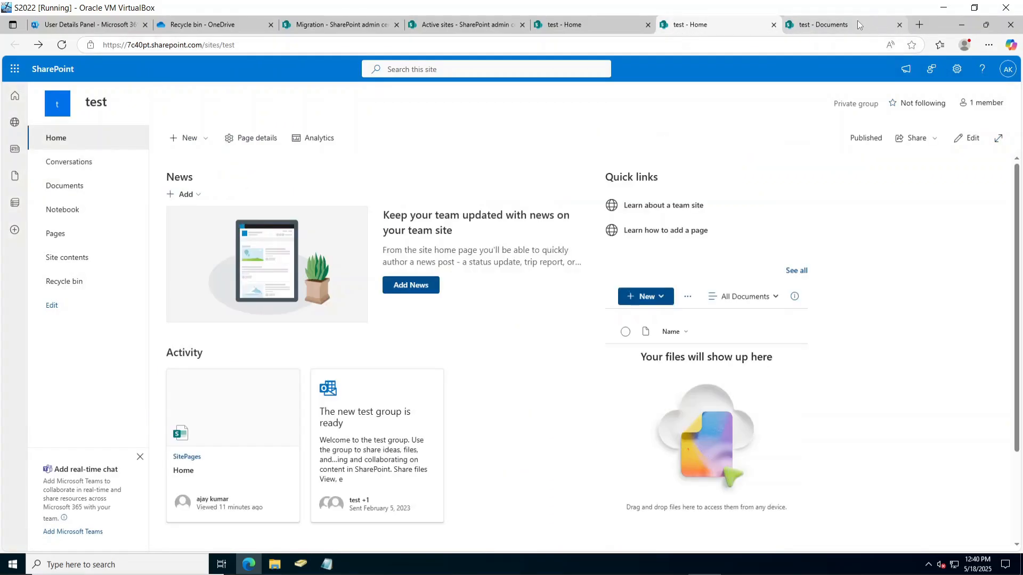
{"action": "left_click", "coordinate": [897, 24]}
{"action": "left_click", "coordinate": [783, 24]}
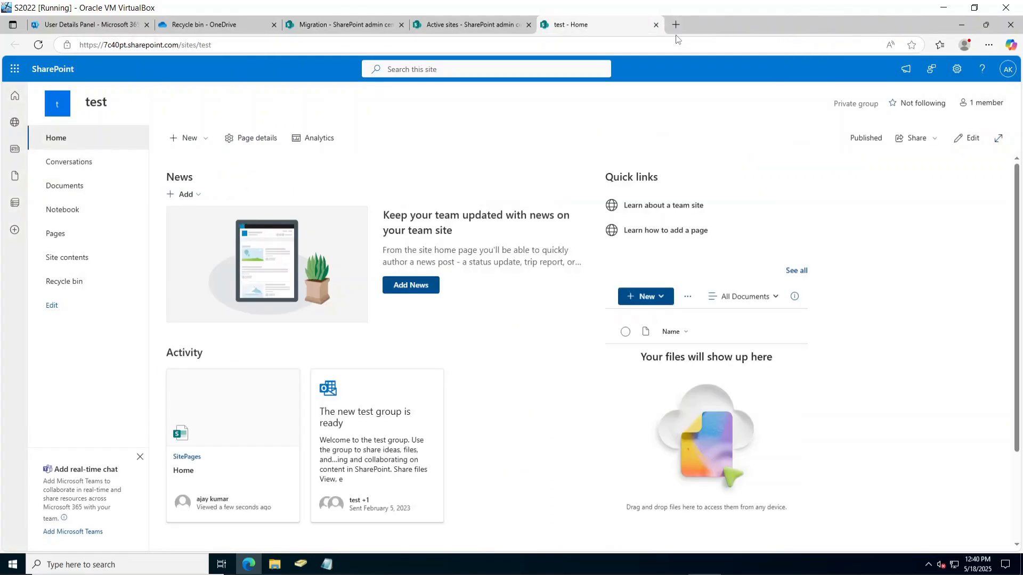
{"action": "left_click", "coordinate": [656, 24]}
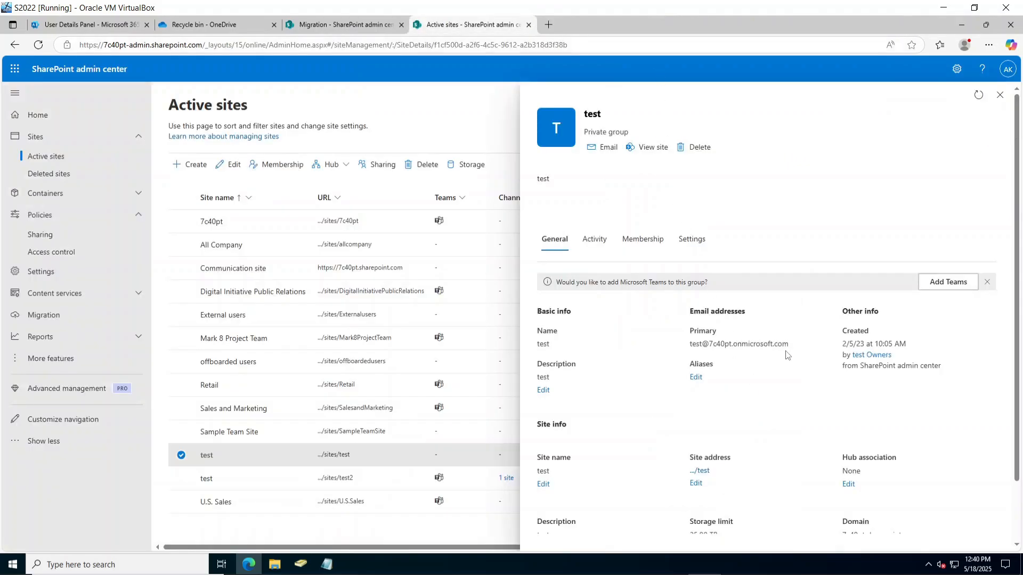
{"action": "right_click", "coordinate": [713, 470]}
{"action": "left_click", "coordinate": [738, 418]}
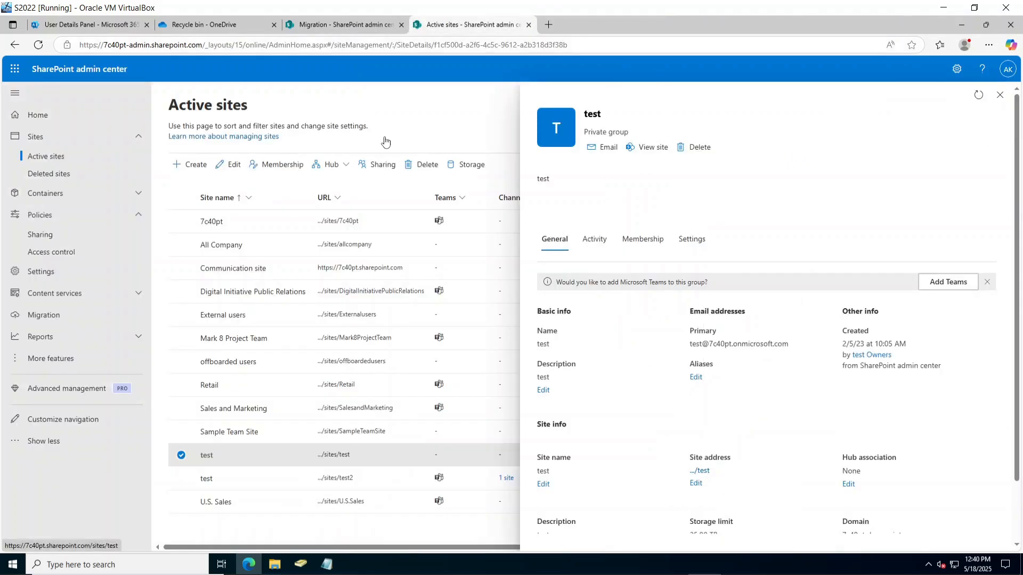
{"action": "left_click", "coordinate": [338, 25]}
{"action": "left_click", "coordinate": [593, 195]}
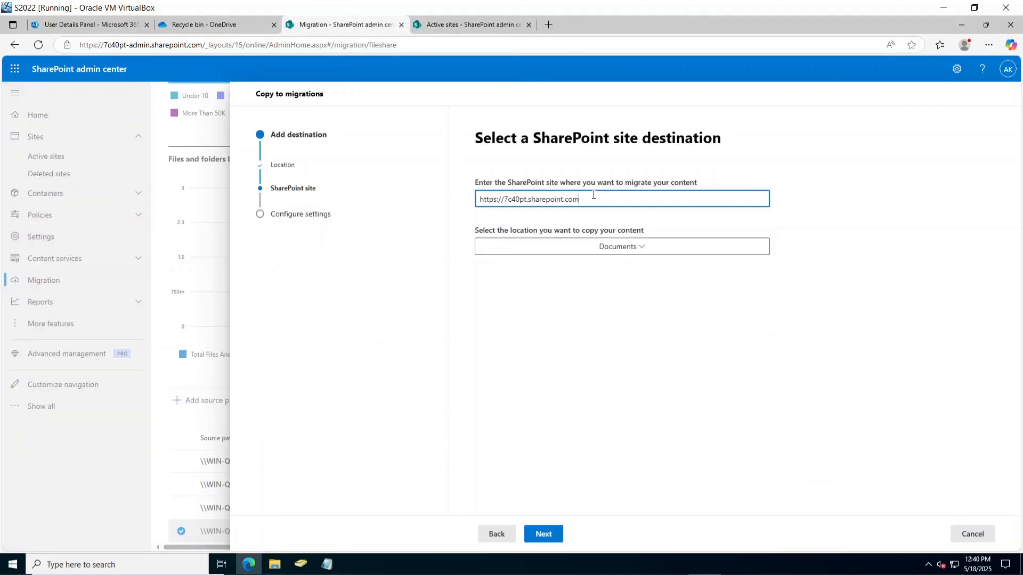
{"action": "key", "text": "ctrl+a"}
{"action": "key", "text": "ctrl+v"}
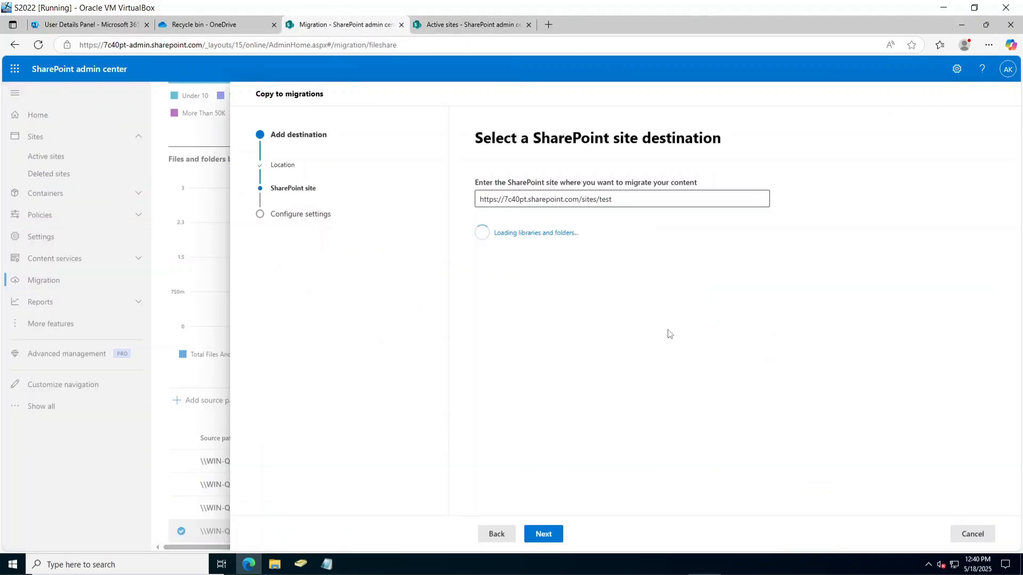
Name the task 'second try for Folder 1' and run it now.
{"action": "left_click", "coordinate": [554, 535]}
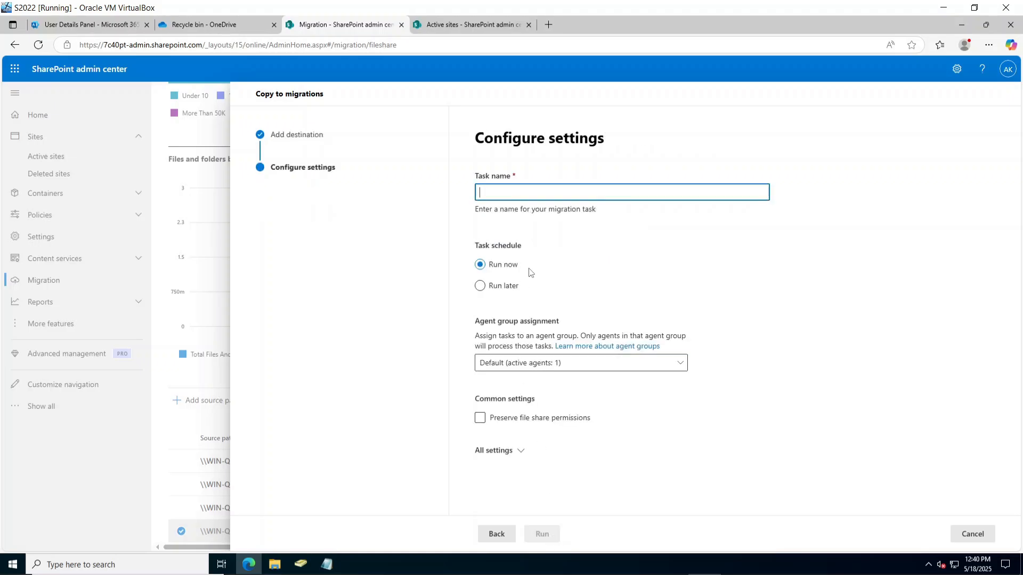
{"action": "type", "text": "second try for Folder 1"}
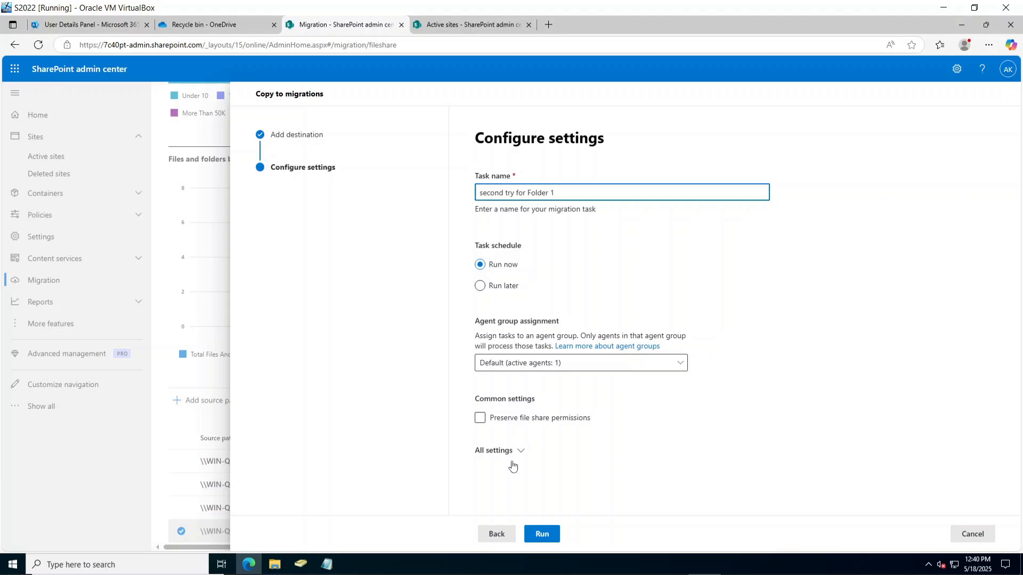
{"action": "left_click", "coordinate": [548, 534]}
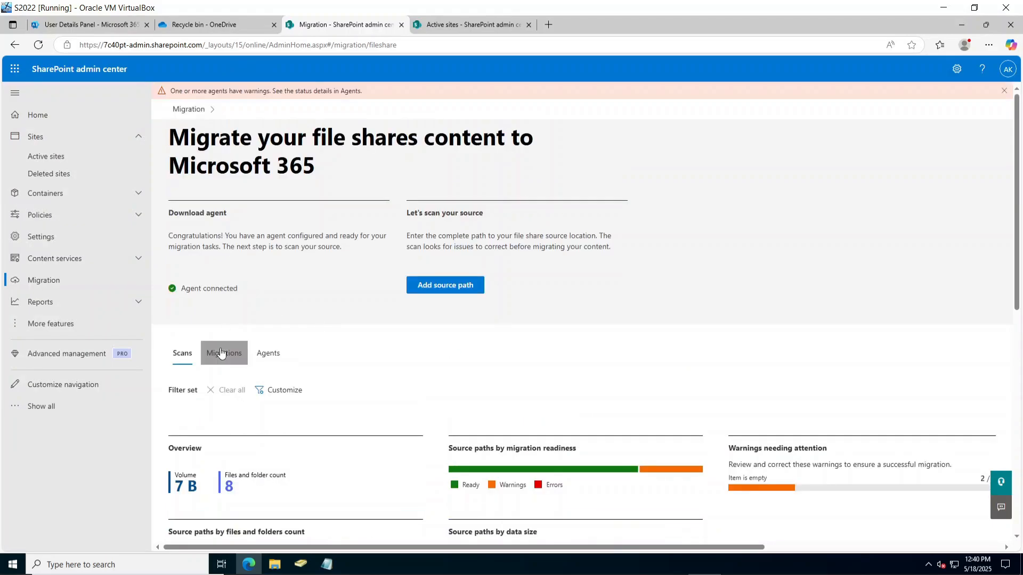
{"action": "left_click", "coordinate": [224, 353]}
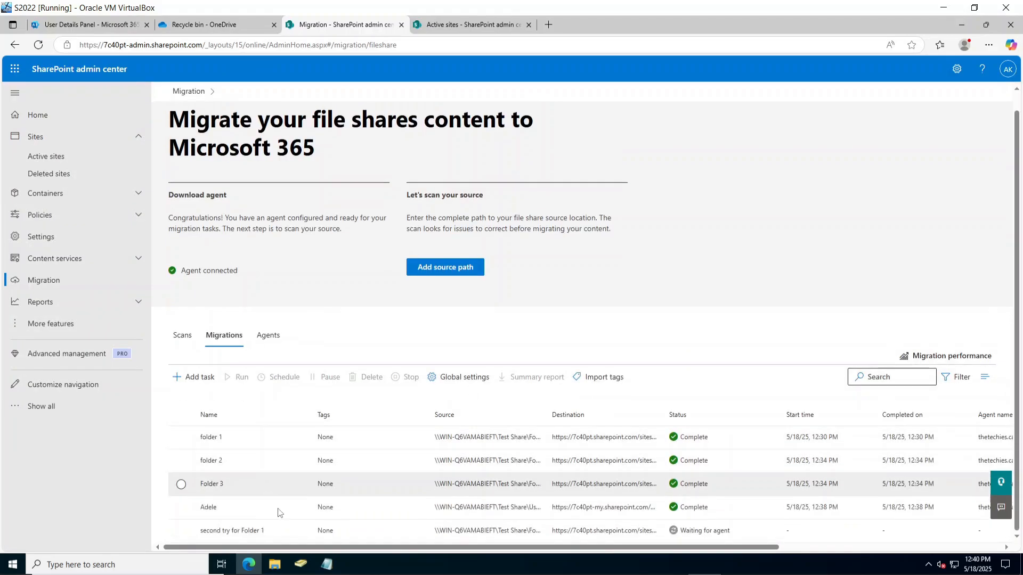
{"action": "left_click", "coordinate": [197, 533]}
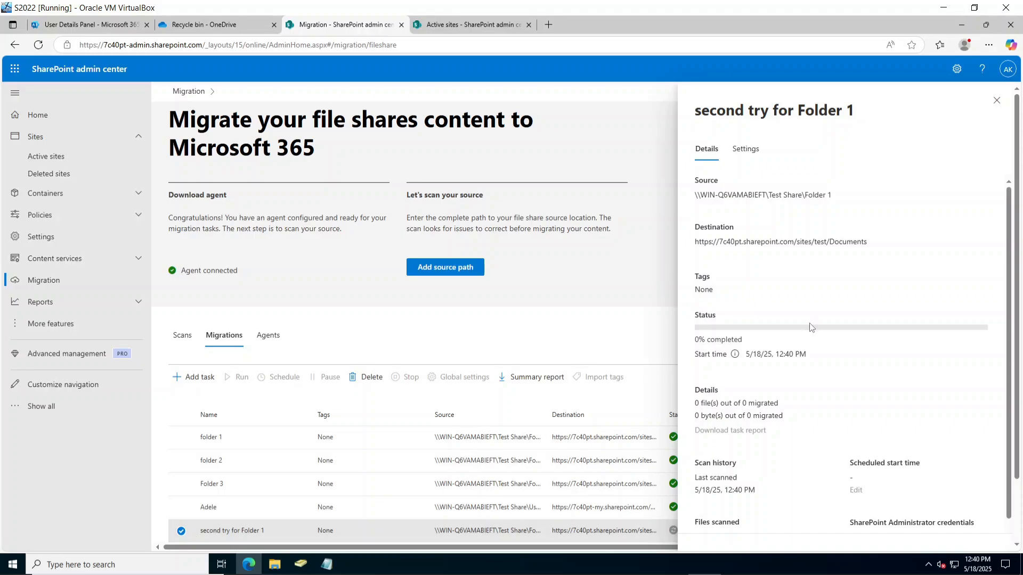
{"action": "left_click", "coordinate": [996, 100]}
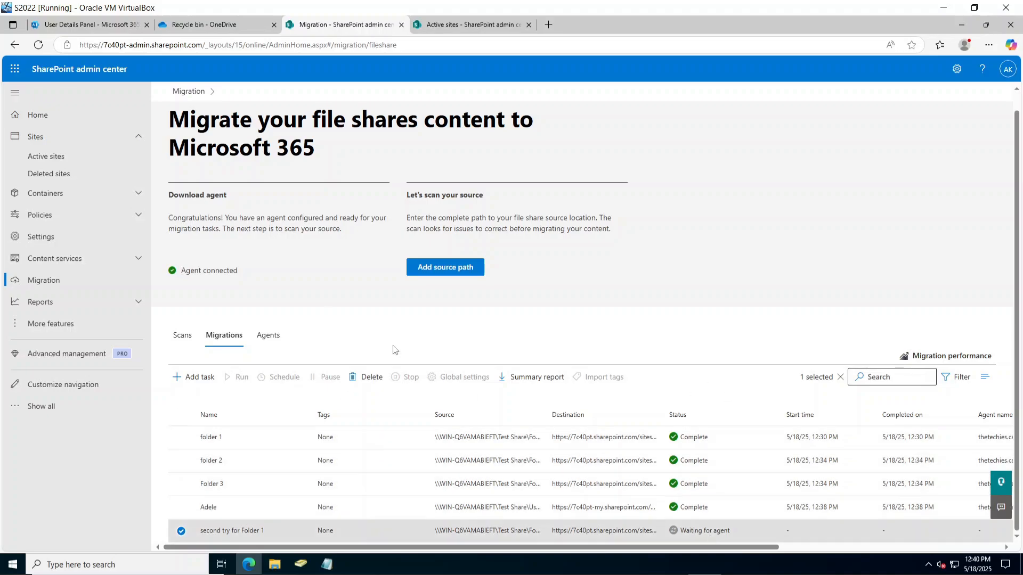
{"action": "key", "text": "F5"}
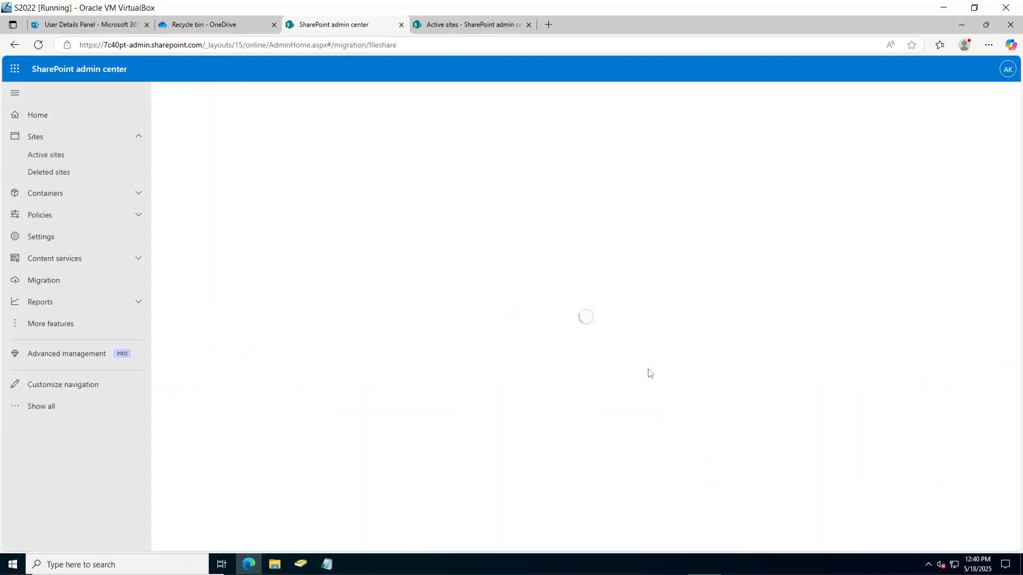
{"action": "scroll", "coordinate": [648, 373], "scroll_direction": "down", "scroll_amount": 10}
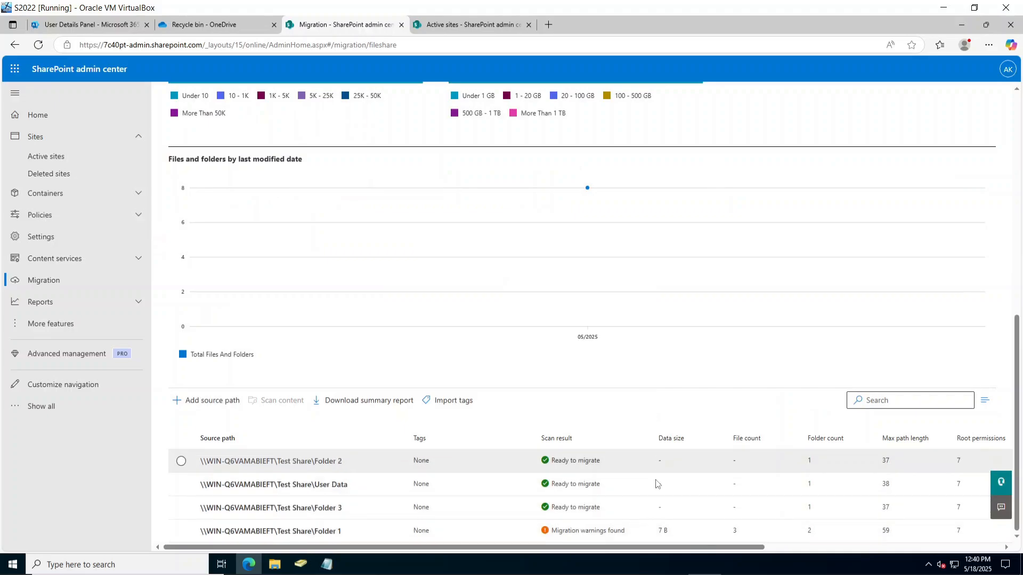
{"action": "scroll", "coordinate": [380, 275], "scroll_direction": "up", "scroll_amount": 10}
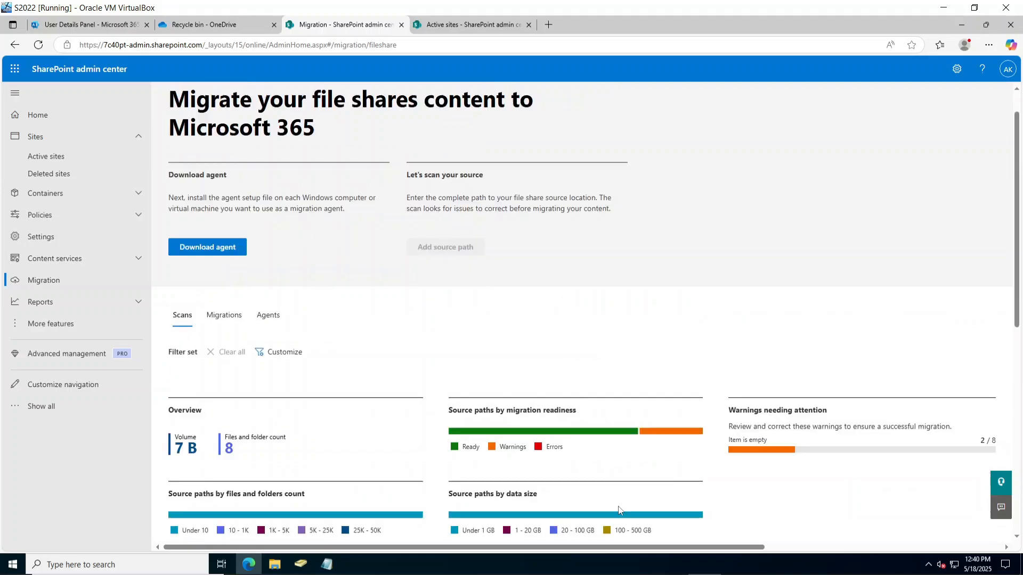
From Active sites, open the test site's Documents library in a new tab, then return to the admin tab.
{"action": "left_click", "coordinate": [64, 157]}
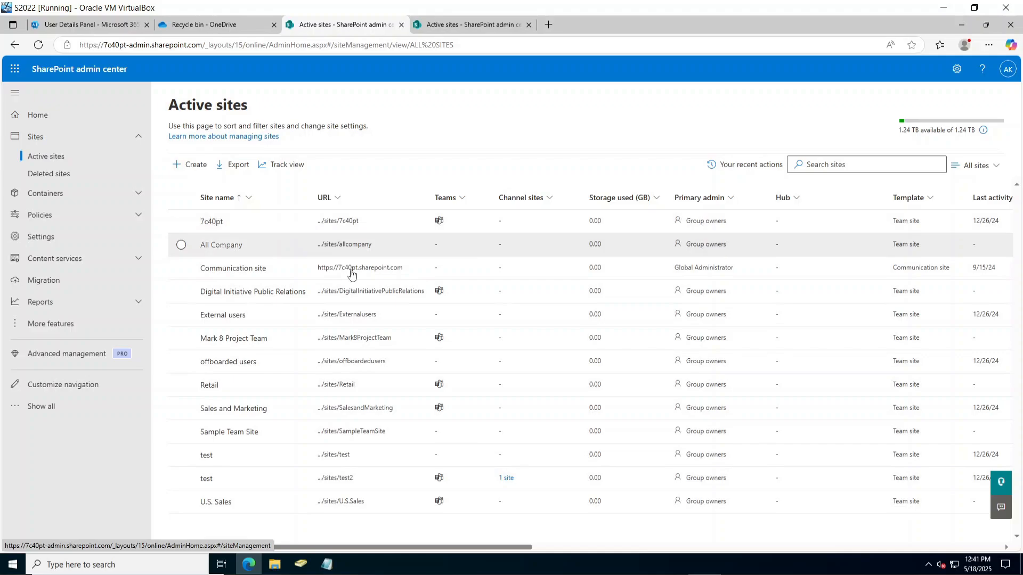
{"action": "left_click", "coordinate": [344, 456]}
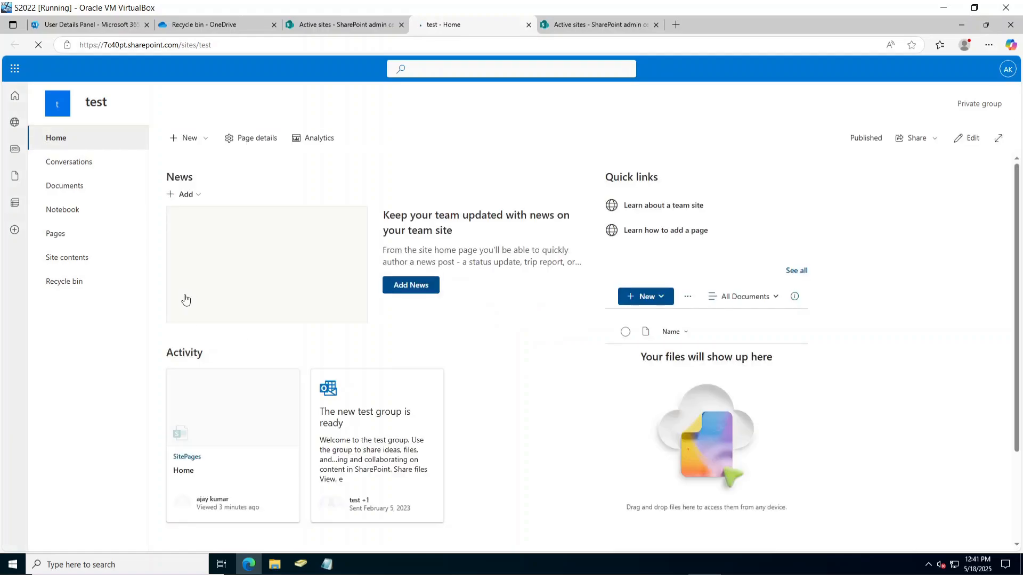
{"action": "left_click", "coordinate": [75, 184]}
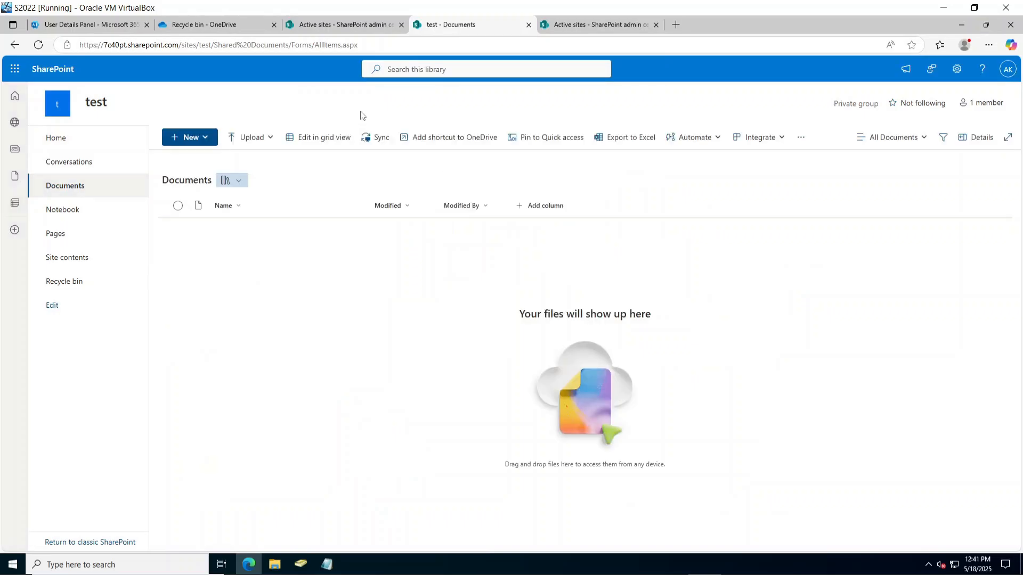
{"action": "left_click", "coordinate": [338, 25]}
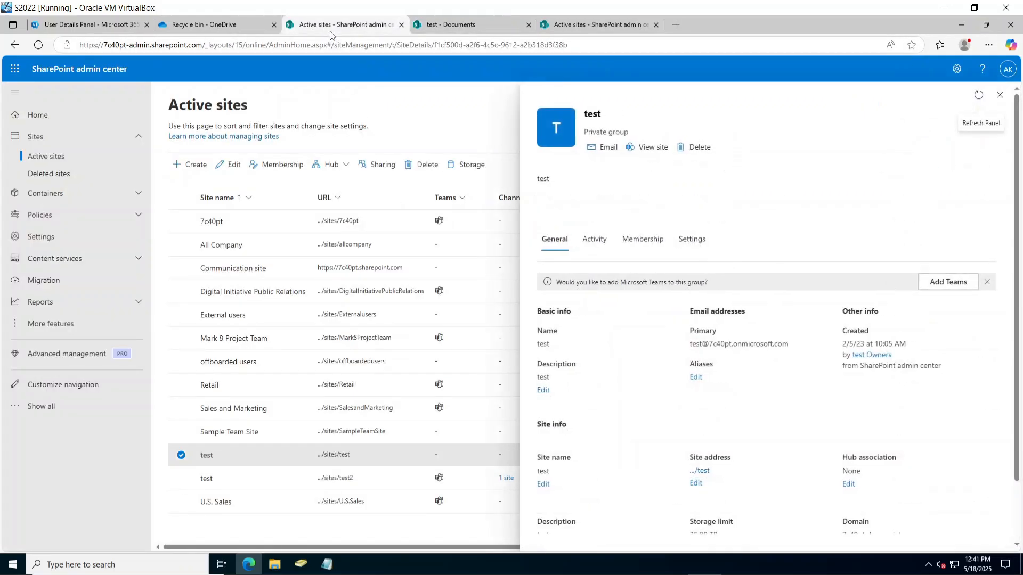
{"action": "left_click", "coordinate": [211, 24]}
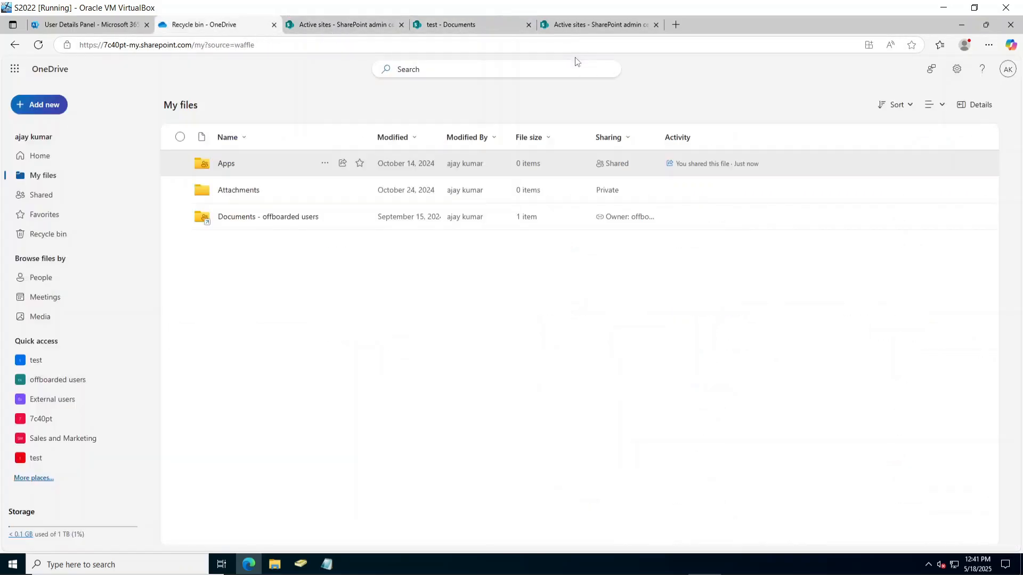
{"action": "left_click", "coordinate": [566, 27]}
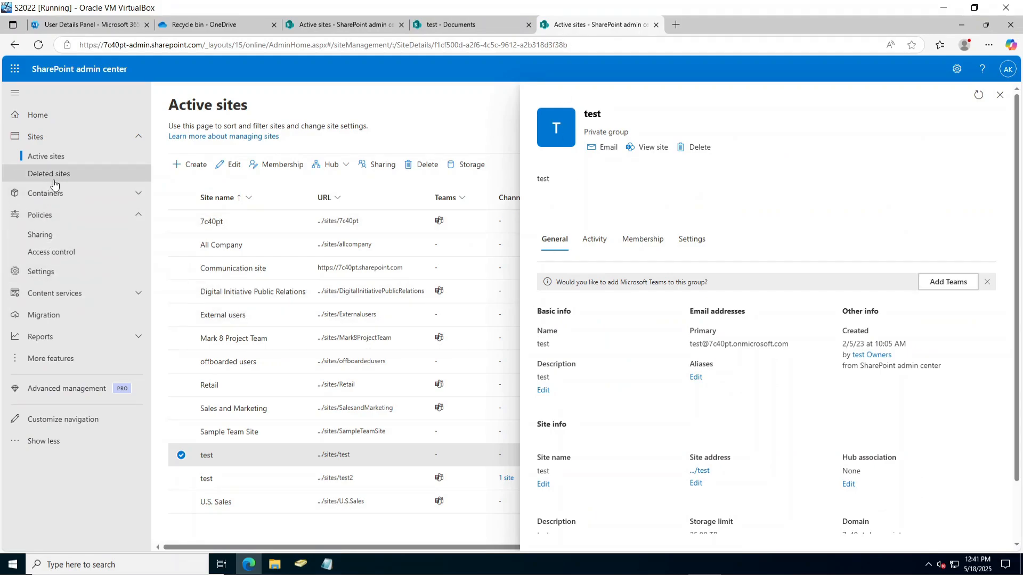
Show the file share migration task list under Migration.
{"action": "left_click", "coordinate": [44, 315]}
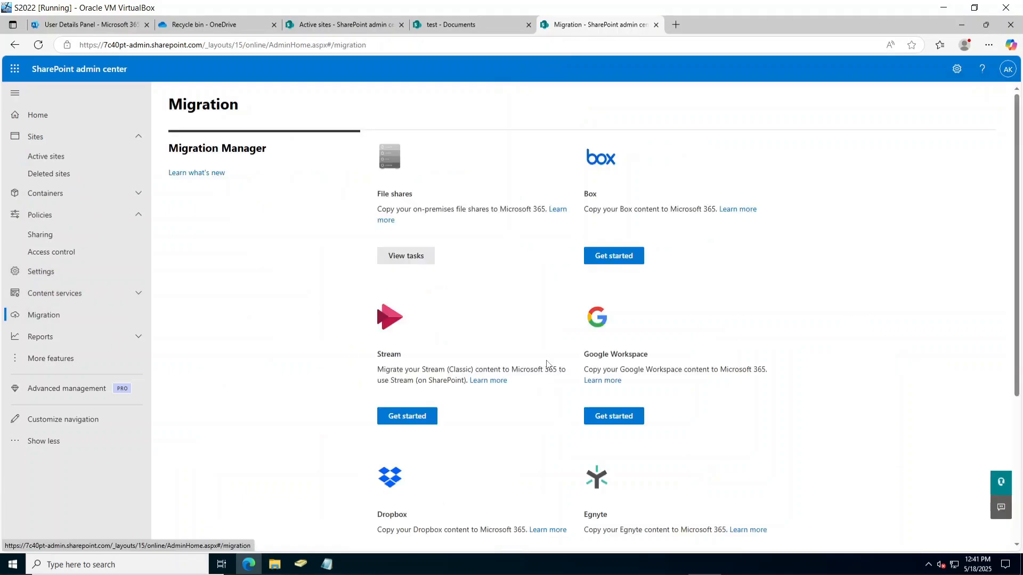
{"action": "left_click", "coordinate": [417, 257]}
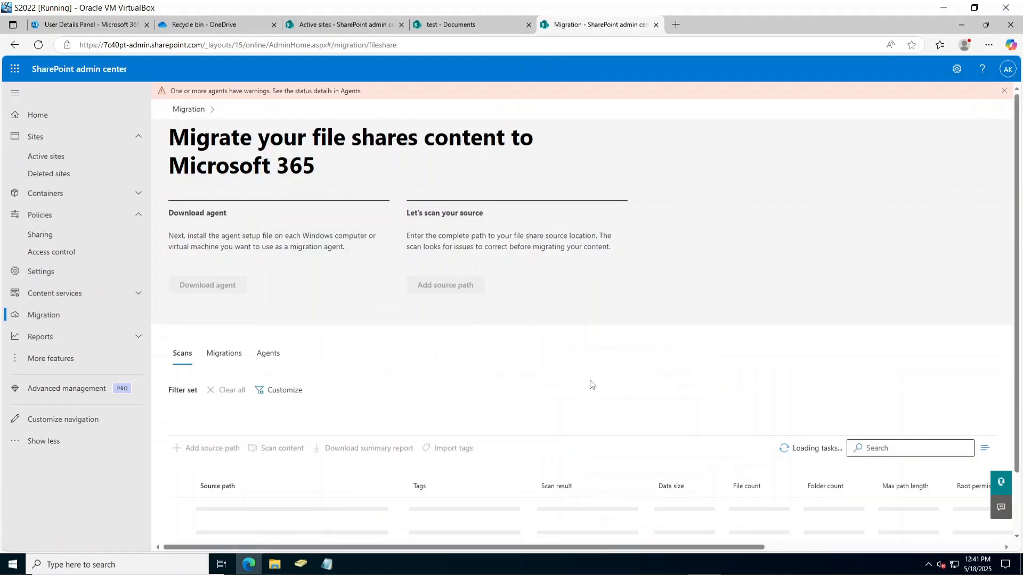
{"action": "scroll", "coordinate": [590, 384], "scroll_direction": "down", "scroll_amount": 10}
{"action": "scroll", "coordinate": [591, 384], "scroll_direction": "up", "scroll_amount": 10}
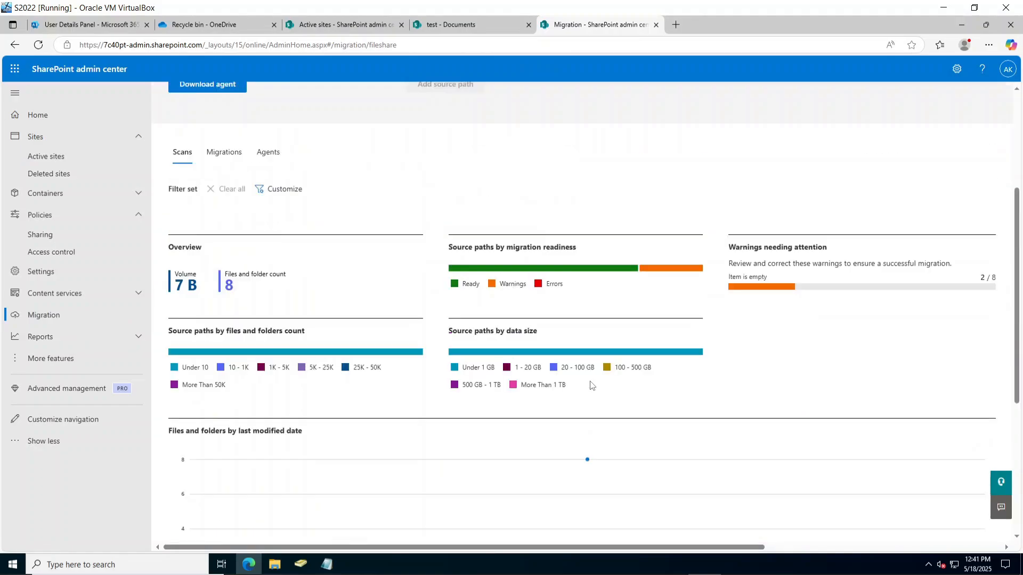
{"action": "left_click", "coordinate": [221, 317]}
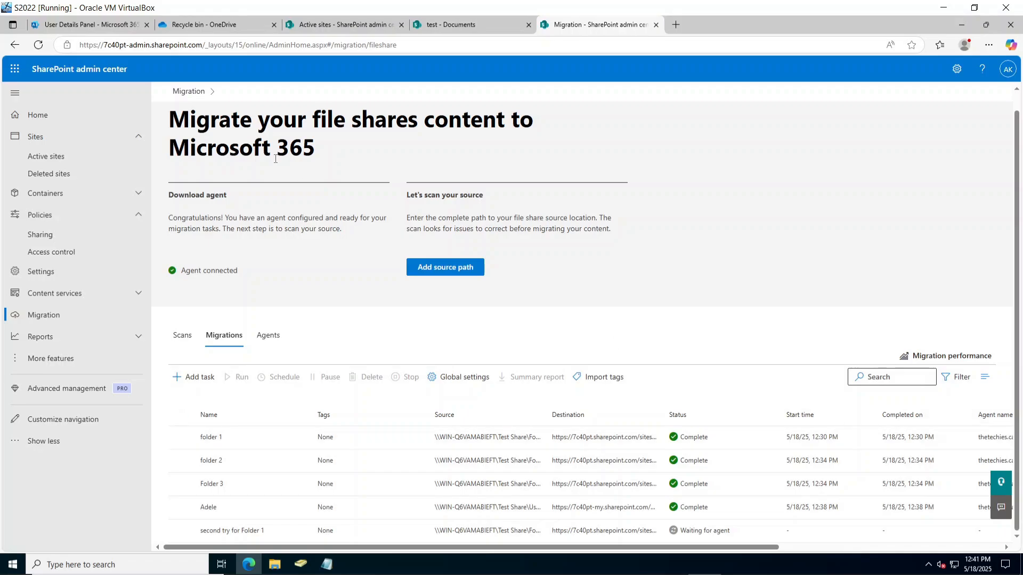
Reload the task list, inspect the Adele task's details, and switch to the test Documents tab.
{"action": "left_click", "coordinate": [38, 44]}
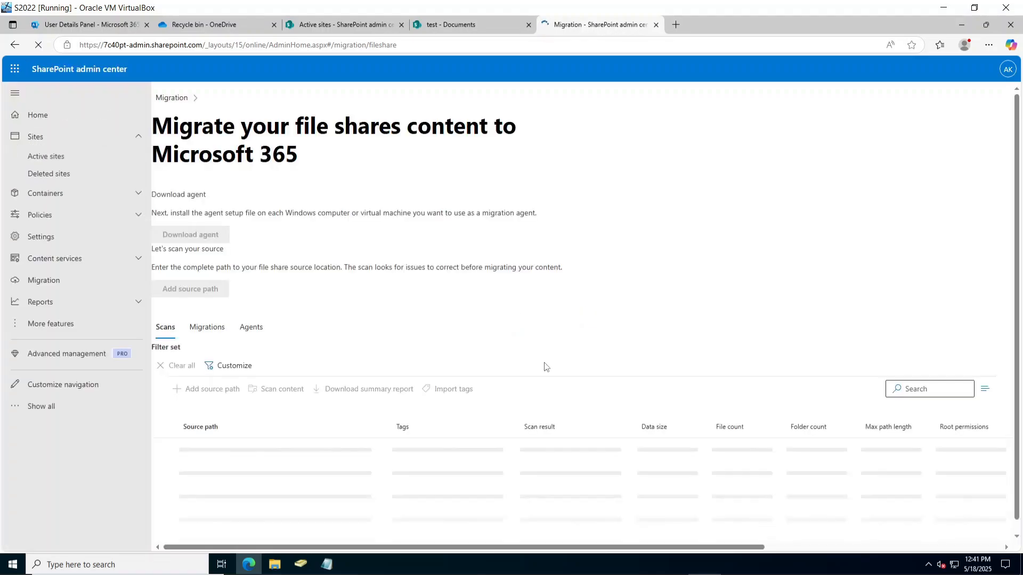
{"action": "scroll", "coordinate": [543, 365], "scroll_direction": "down", "scroll_amount": 5}
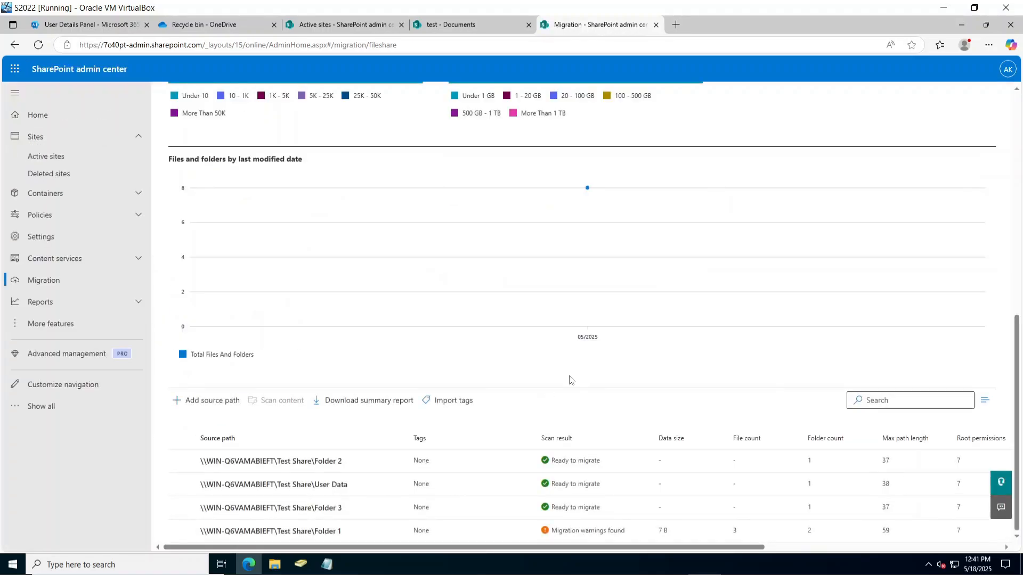
{"action": "scroll", "coordinate": [307, 326], "scroll_direction": "up", "scroll_amount": 5}
{"action": "left_click", "coordinate": [226, 206]}
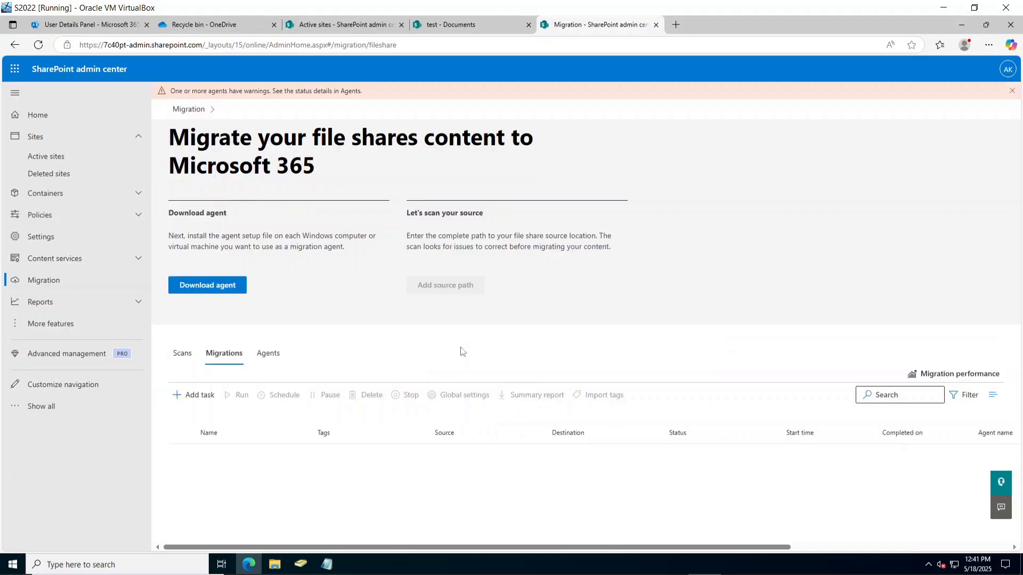
{"action": "left_click", "coordinate": [692, 527]}
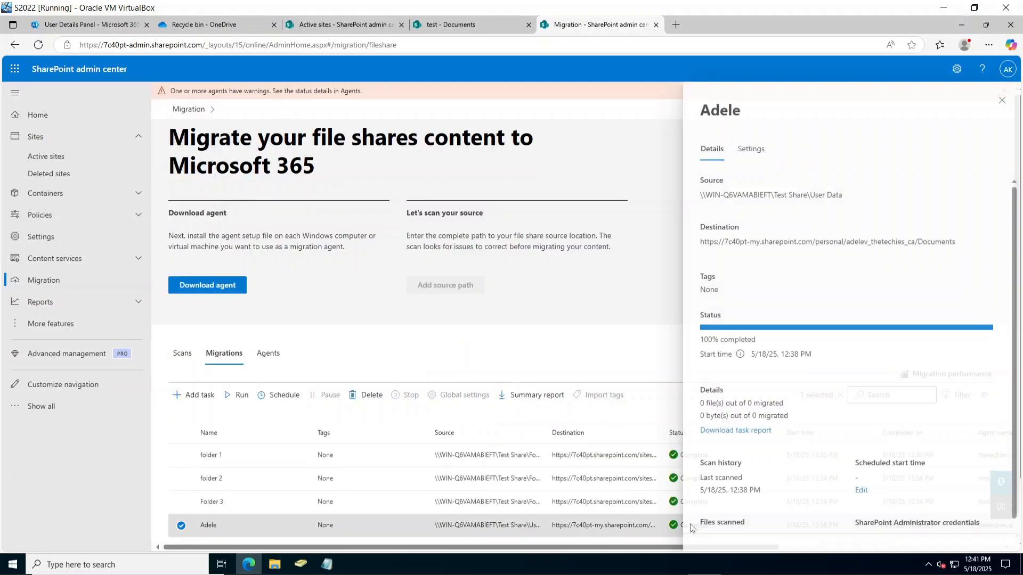
{"action": "left_click", "coordinate": [484, 24]}
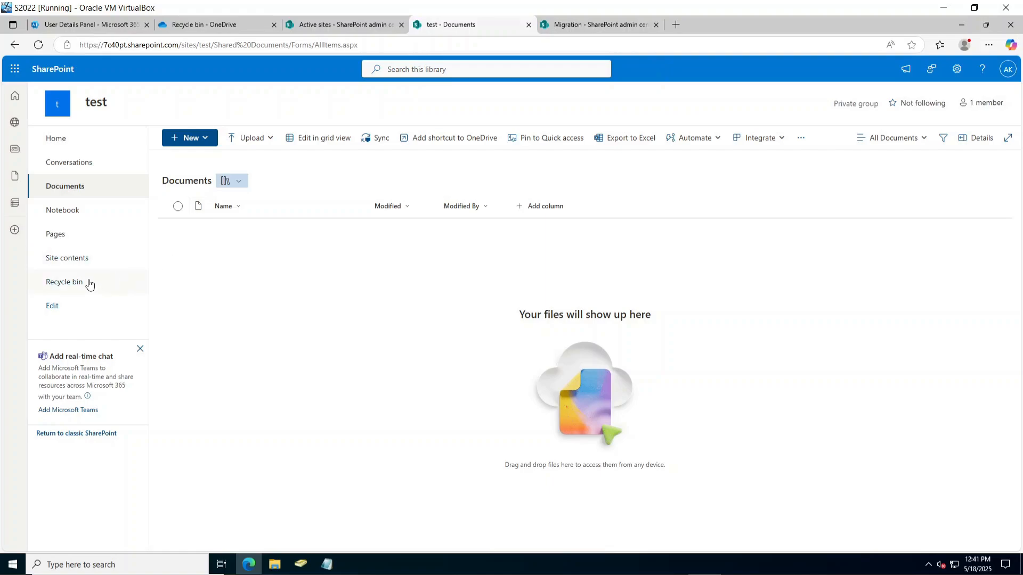
Browse the test site's home and Documents library and review its document libraries.
{"action": "left_click", "coordinate": [81, 166]}
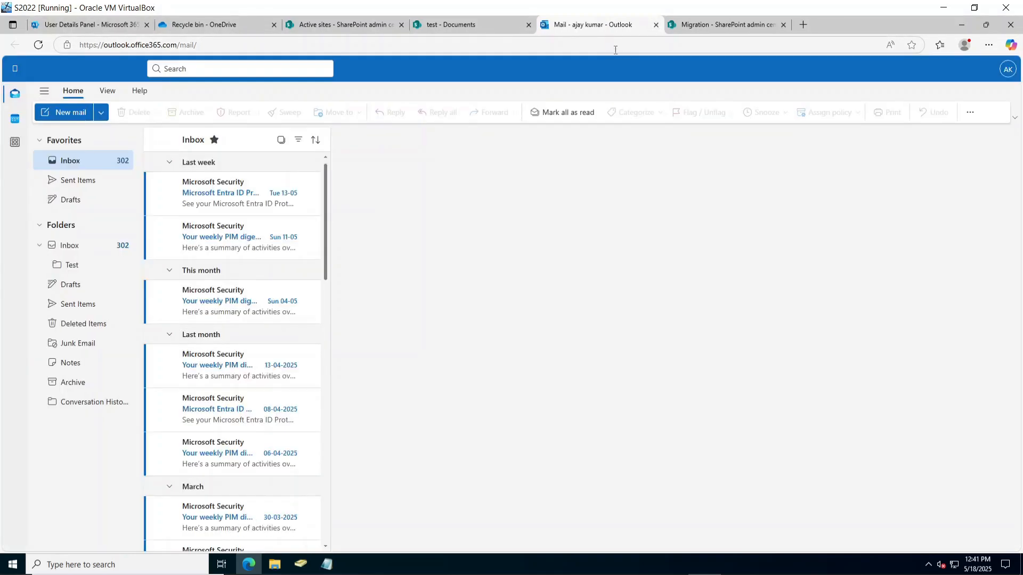
{"action": "left_click", "coordinate": [656, 24]}
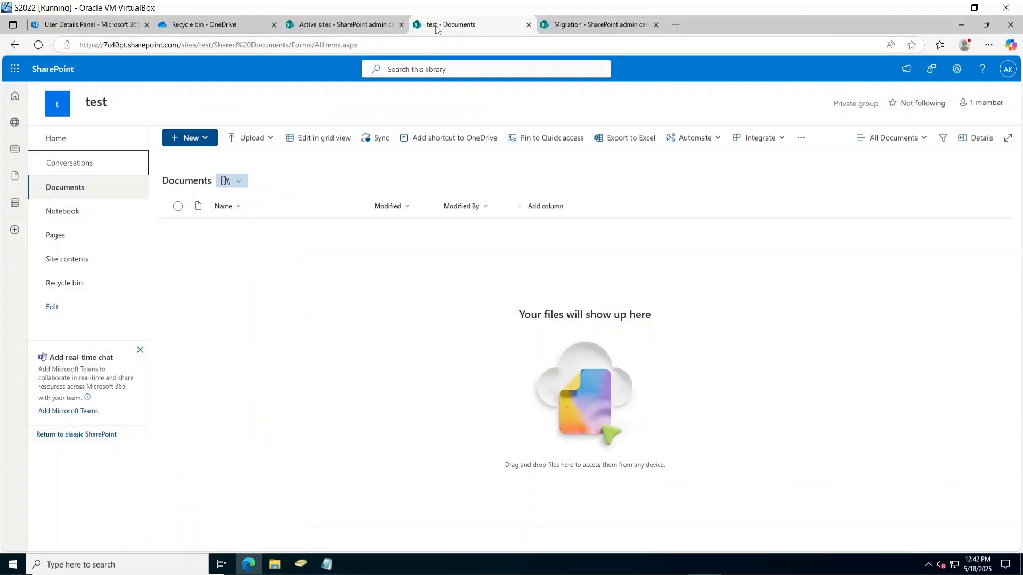
{"action": "left_click", "coordinate": [80, 144]}
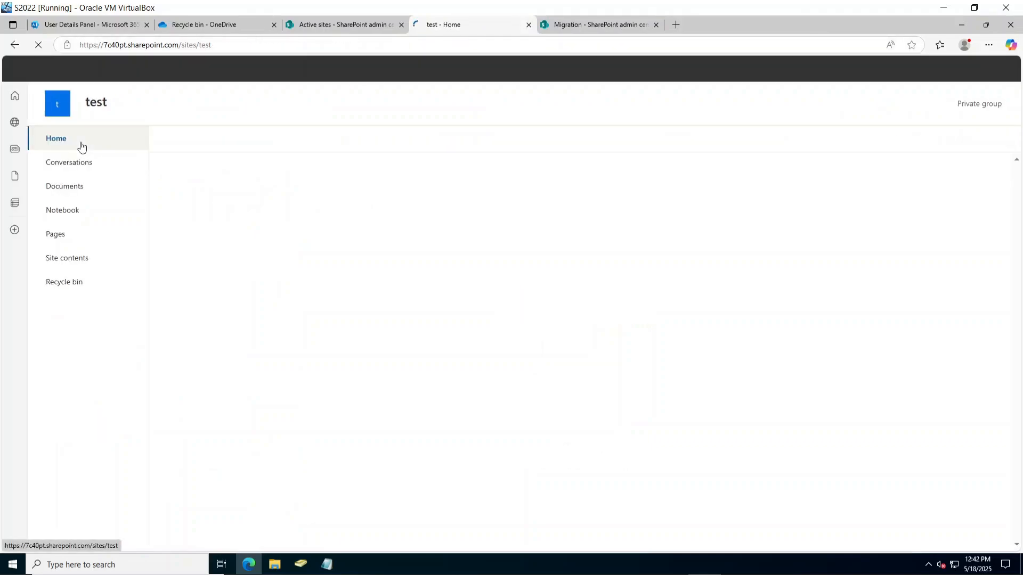
{"action": "left_click", "coordinate": [81, 196]}
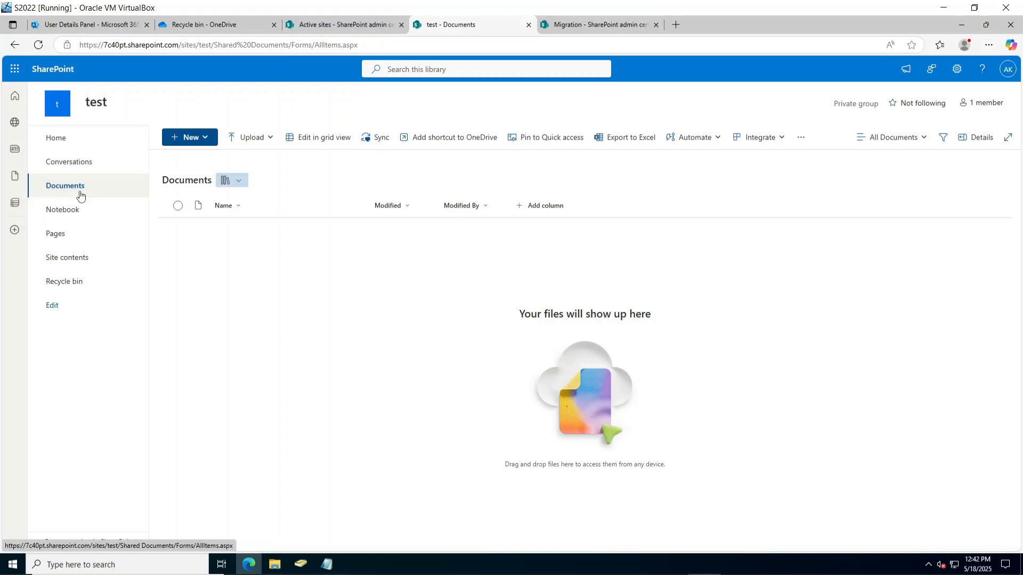
{"action": "left_click", "coordinate": [237, 180]}
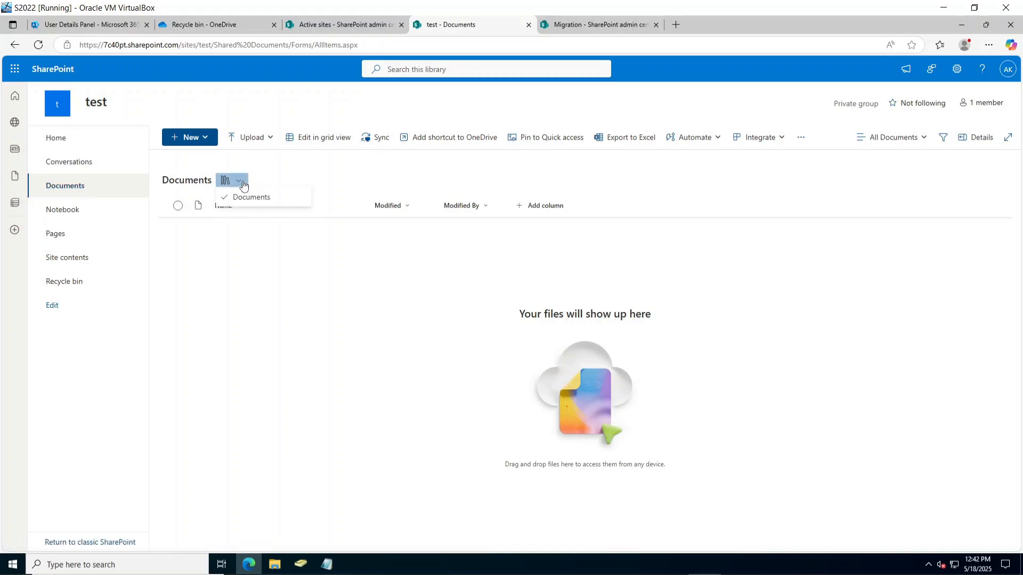
{"action": "left_click", "coordinate": [286, 173]}
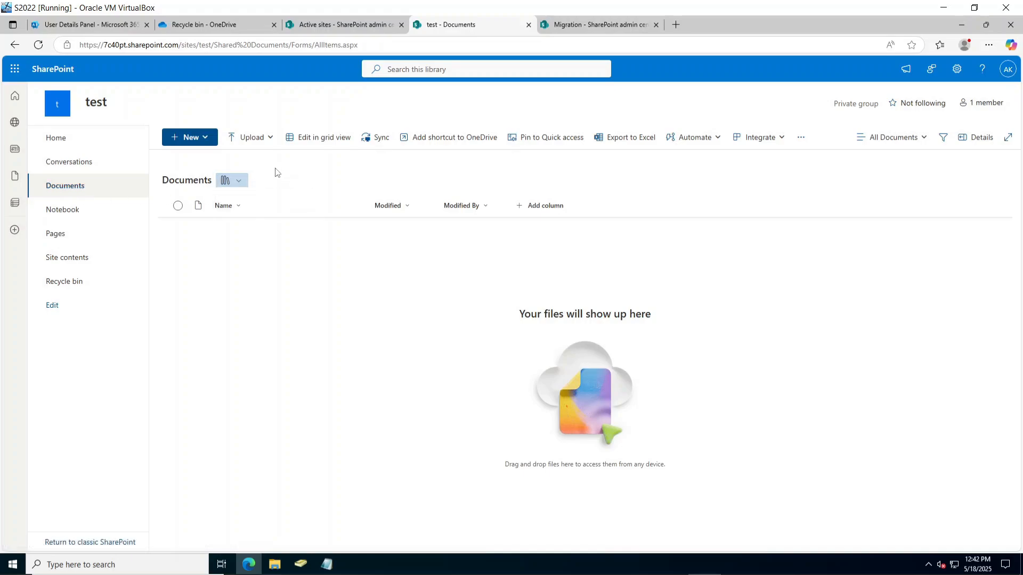
Check the document library of the second site at /sites/test2.
{"action": "left_click", "coordinate": [362, 20]}
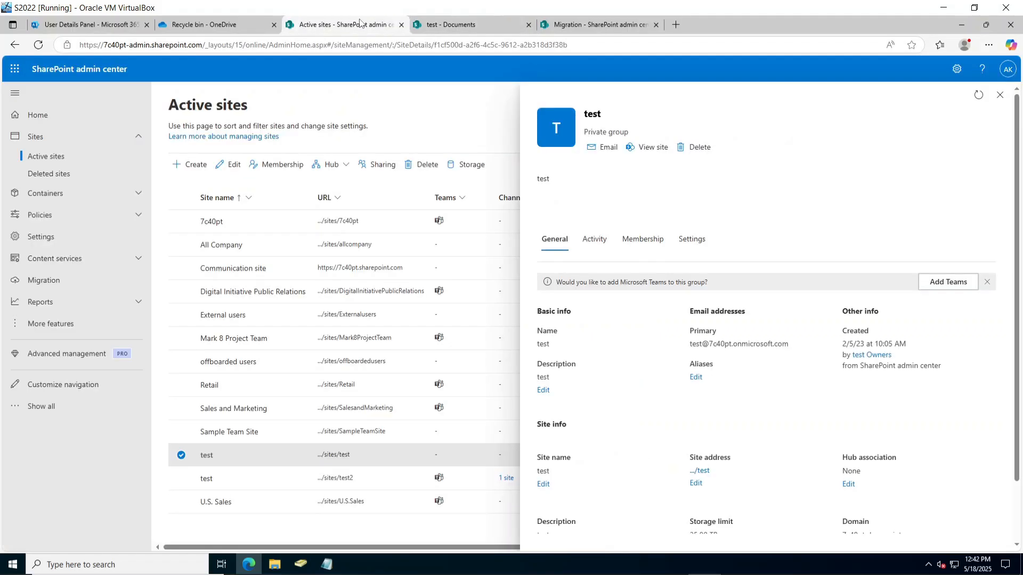
{"action": "left_click", "coordinate": [353, 481]}
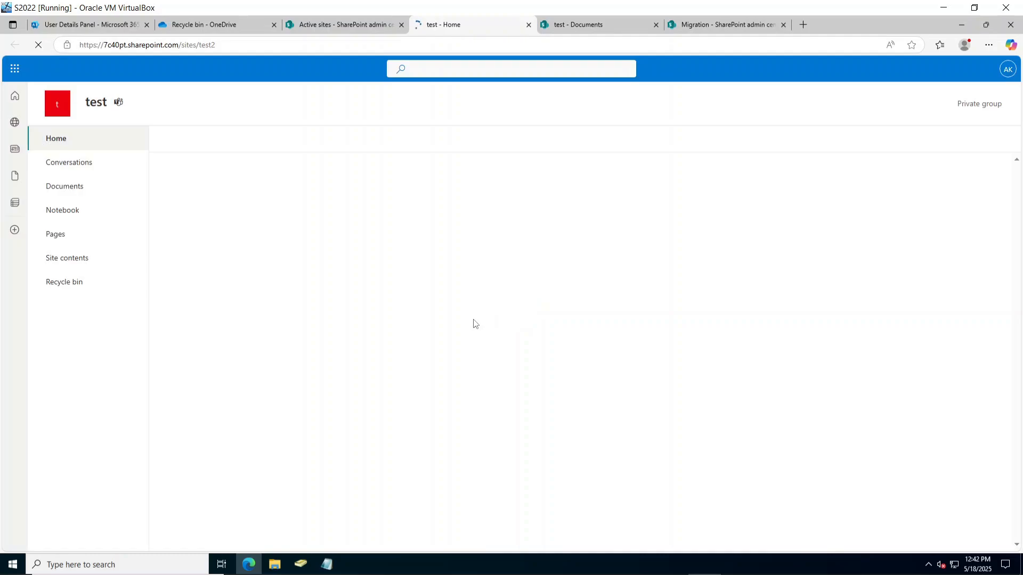
{"action": "left_click", "coordinate": [105, 189]}
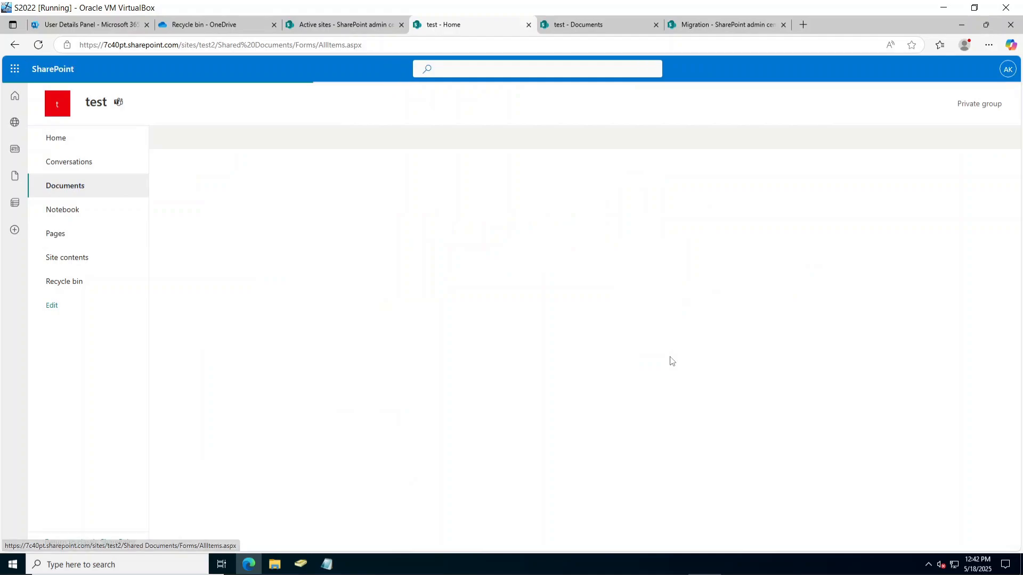
{"action": "left_click", "coordinate": [527, 25]}
Open /sites/test from Active sites, confirm its Documents library is empty, and return to Migration.
{"action": "left_click", "coordinate": [371, 459]}
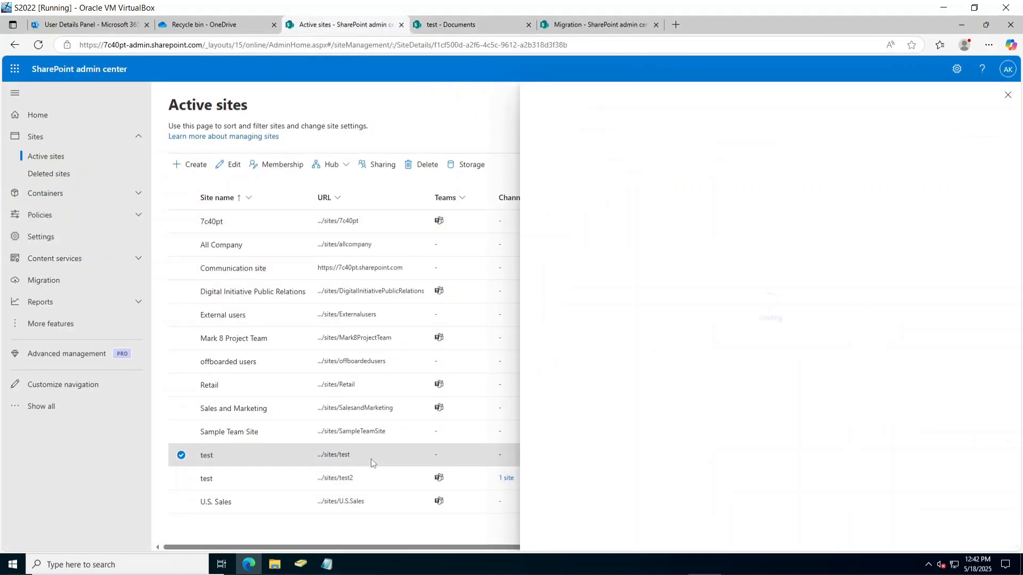
{"action": "left_click", "coordinate": [701, 445]}
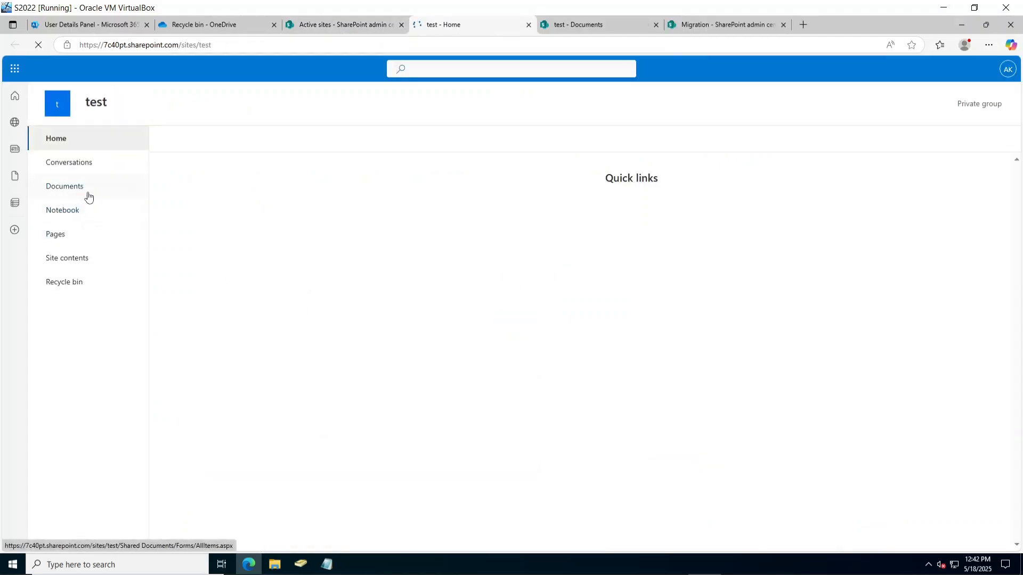
{"action": "left_click", "coordinate": [88, 195]}
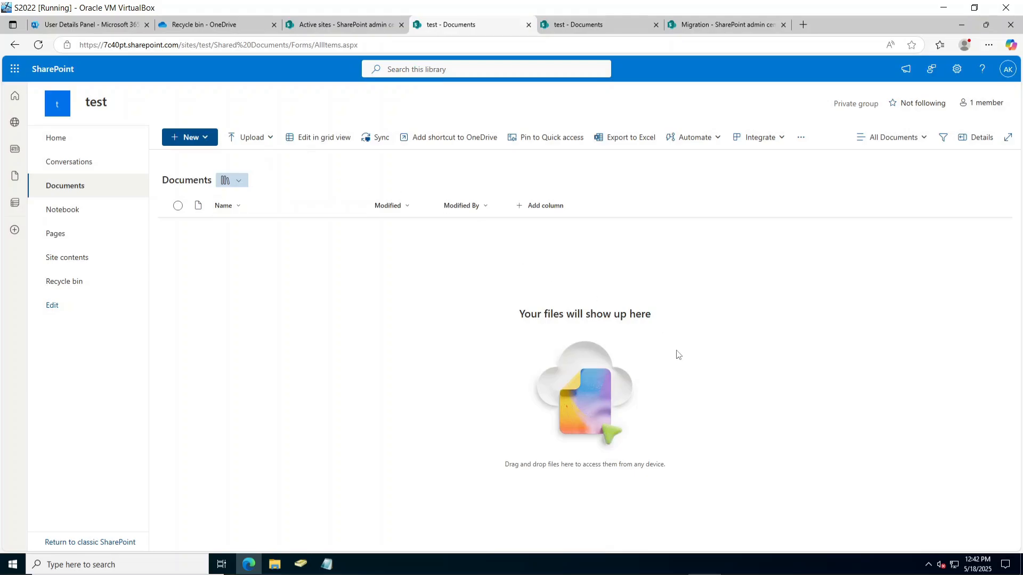
{"action": "left_click", "coordinate": [340, 28]}
{"action": "left_click", "coordinate": [202, 27]}
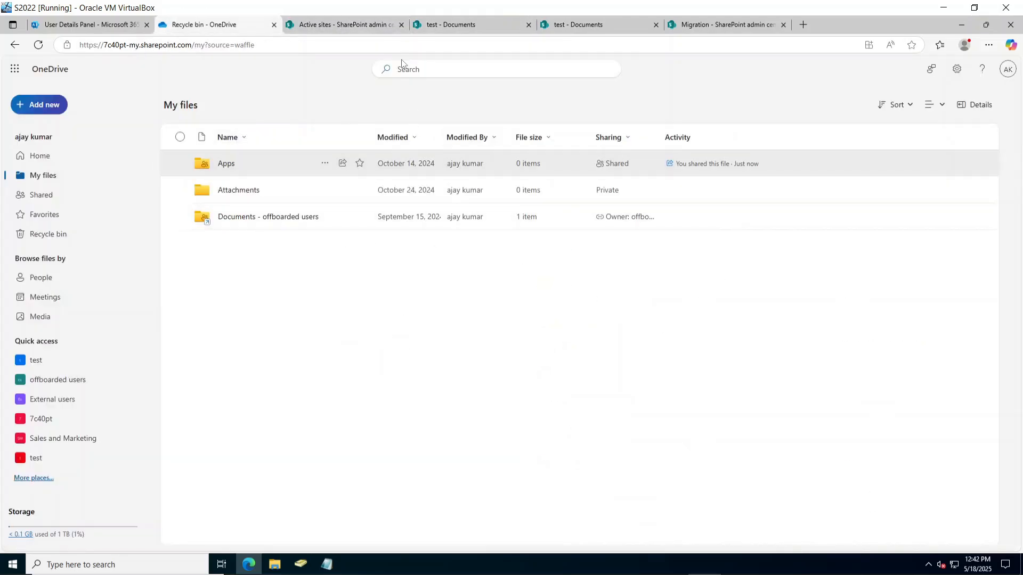
{"action": "left_click", "coordinate": [721, 24]}
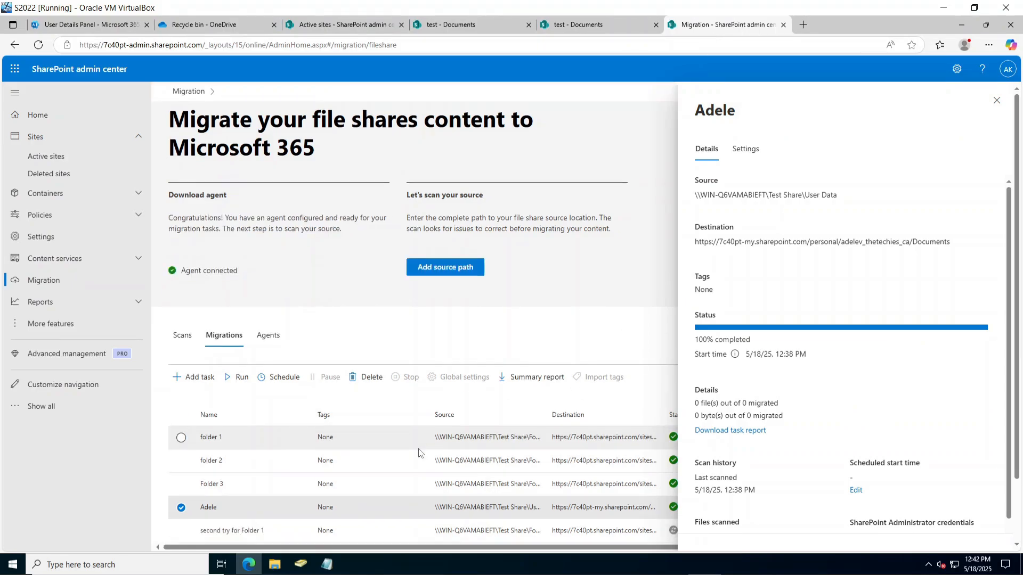
Reload Migrations, confirm 'second try for Folder 1' is at 1% completed, then view test Documents.
{"action": "left_click", "coordinate": [997, 100]}
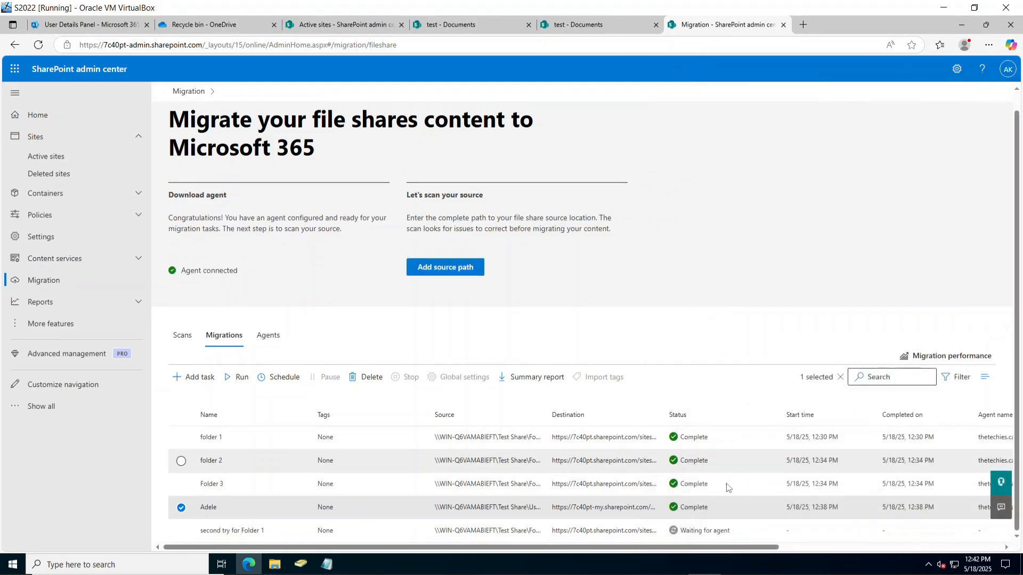
{"action": "left_click", "coordinate": [405, 531]}
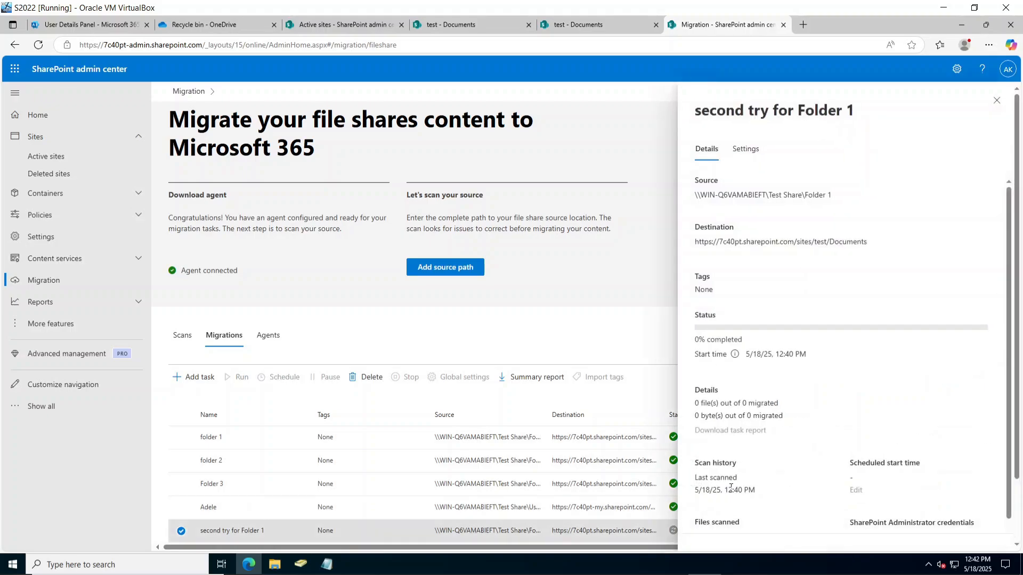
{"action": "left_click", "coordinate": [994, 101]}
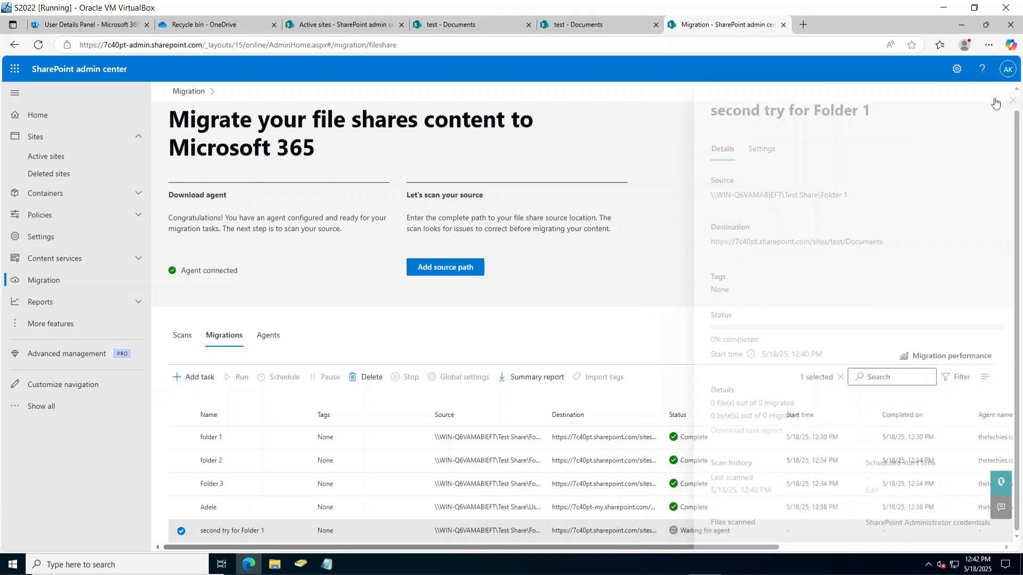
{"action": "left_click", "coordinate": [38, 45]}
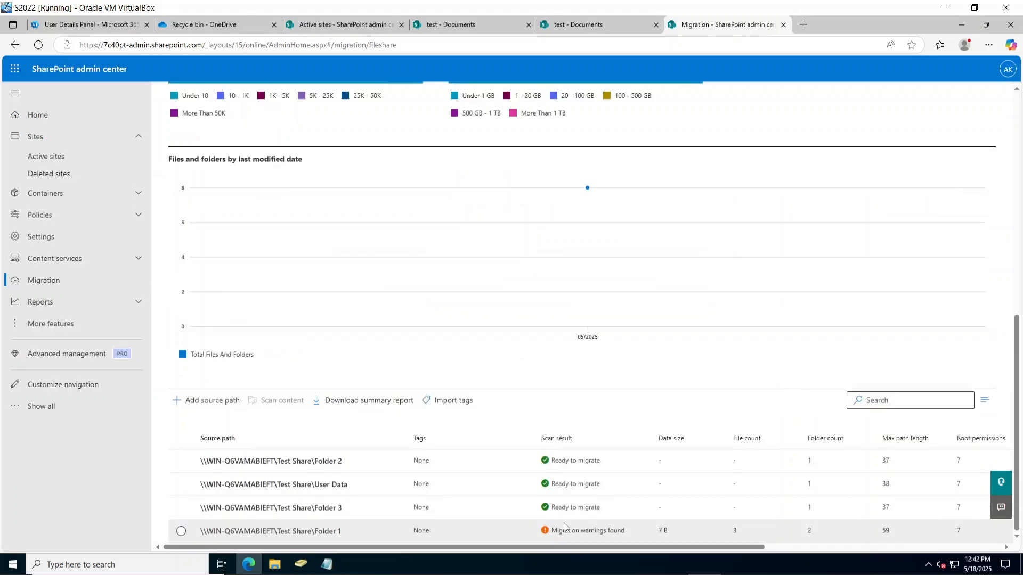
{"action": "scroll", "coordinate": [300, 312], "scroll_direction": "up", "scroll_amount": 4}
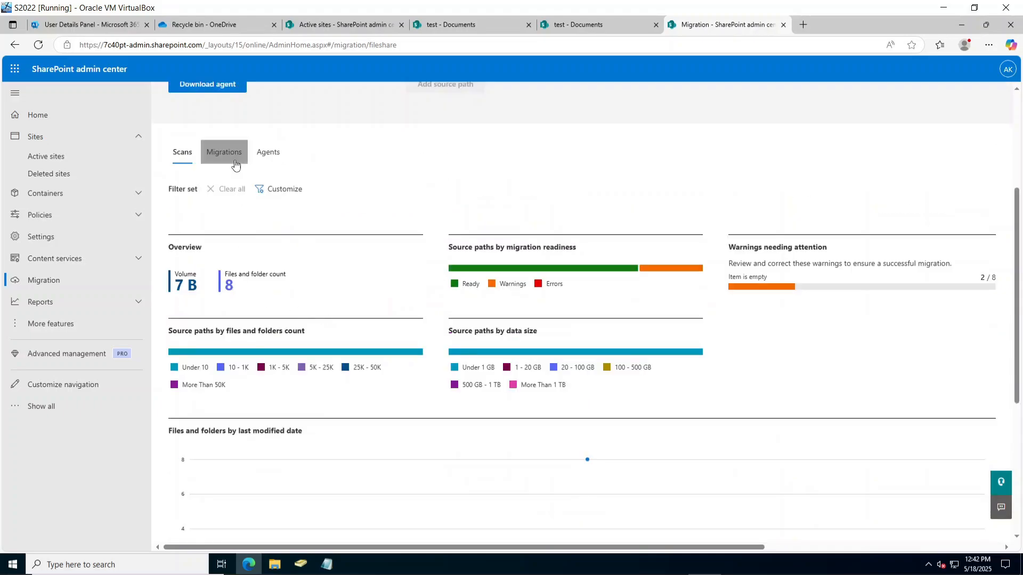
{"action": "left_click", "coordinate": [224, 153]}
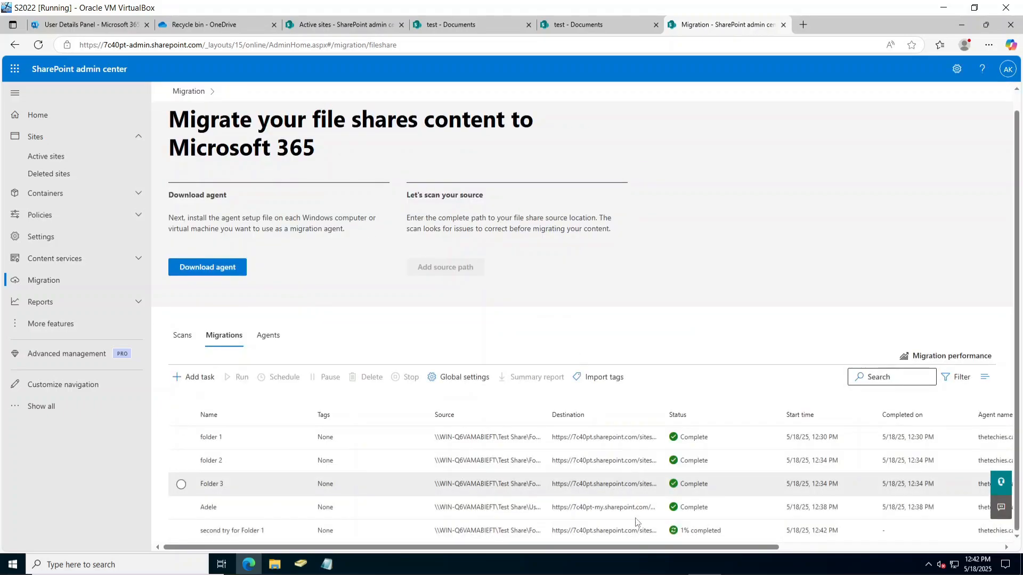
{"action": "left_click", "coordinate": [724, 537]}
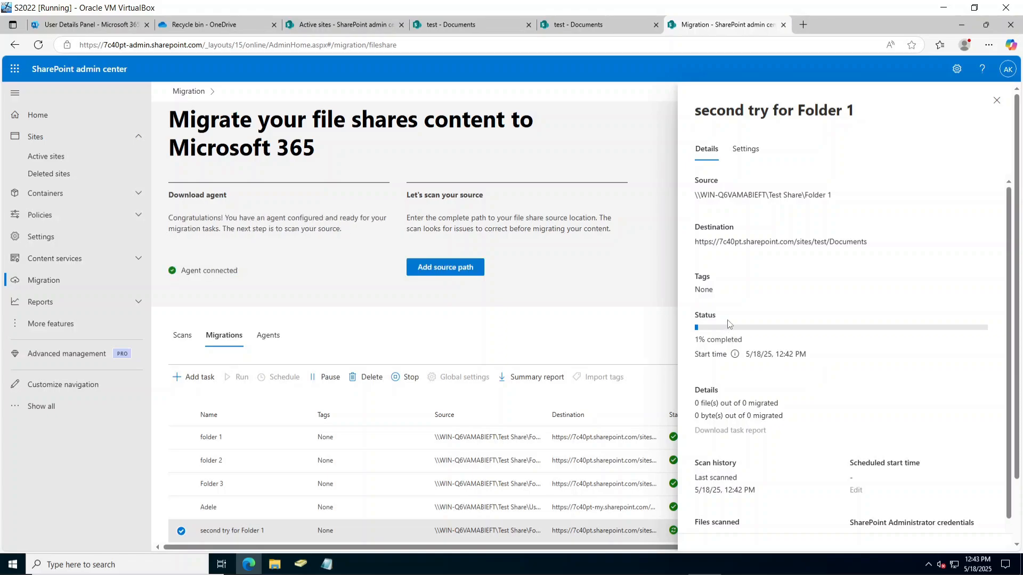
{"action": "left_click", "coordinate": [573, 25]}
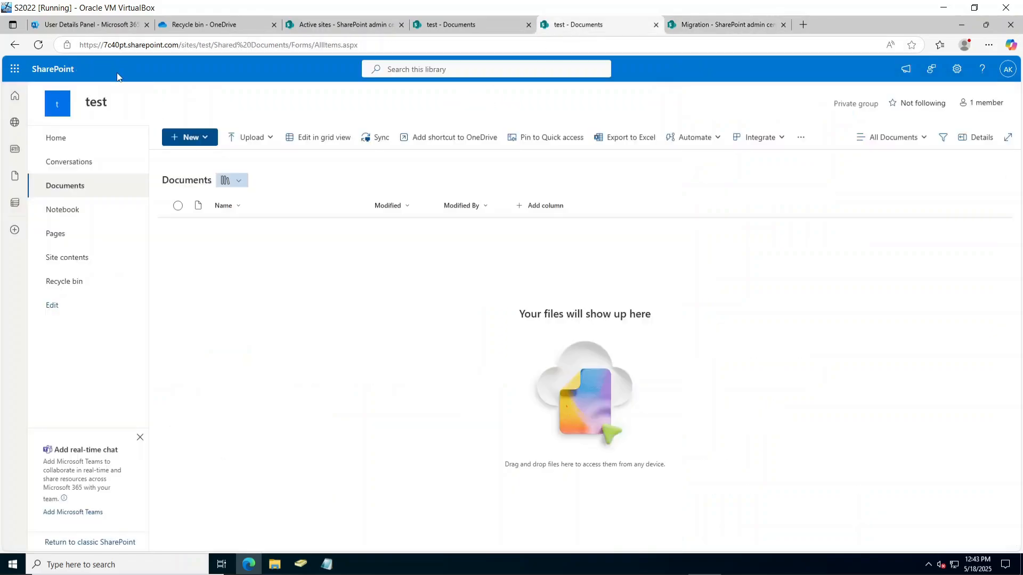
Reload the test Documents library until New folder appears, compare with source Folder 1, and return.
{"action": "left_click", "coordinate": [31, 47]}
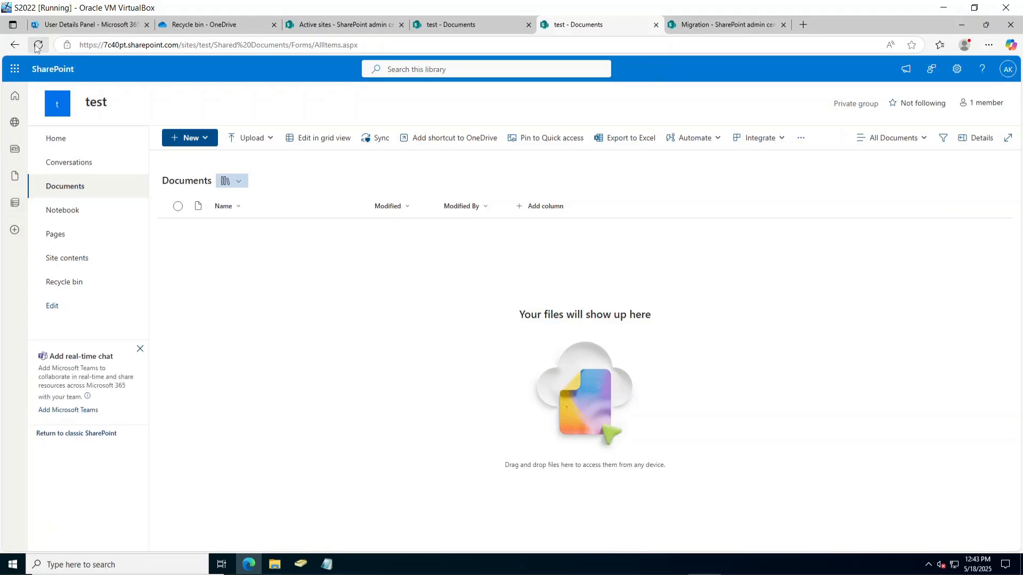
{"action": "left_click", "coordinate": [39, 48]}
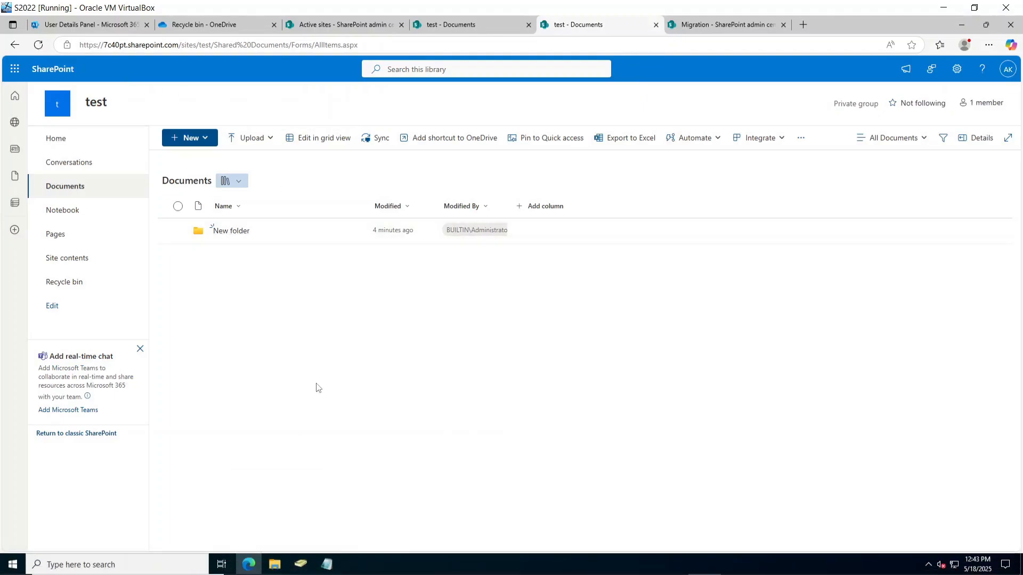
{"action": "left_click", "coordinate": [274, 564]}
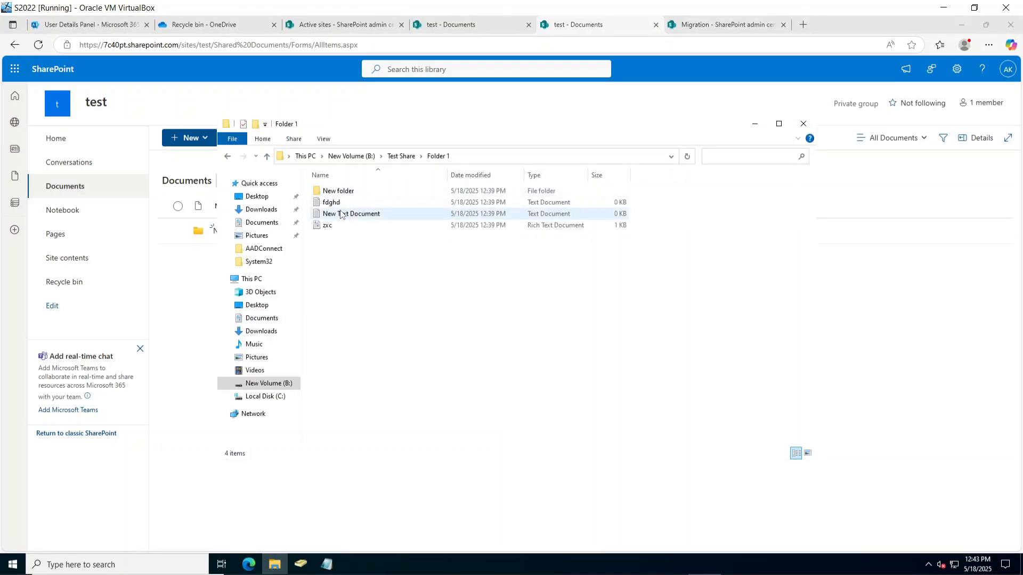
{"action": "left_click", "coordinate": [754, 123]}
{"action": "left_click", "coordinate": [722, 33]}
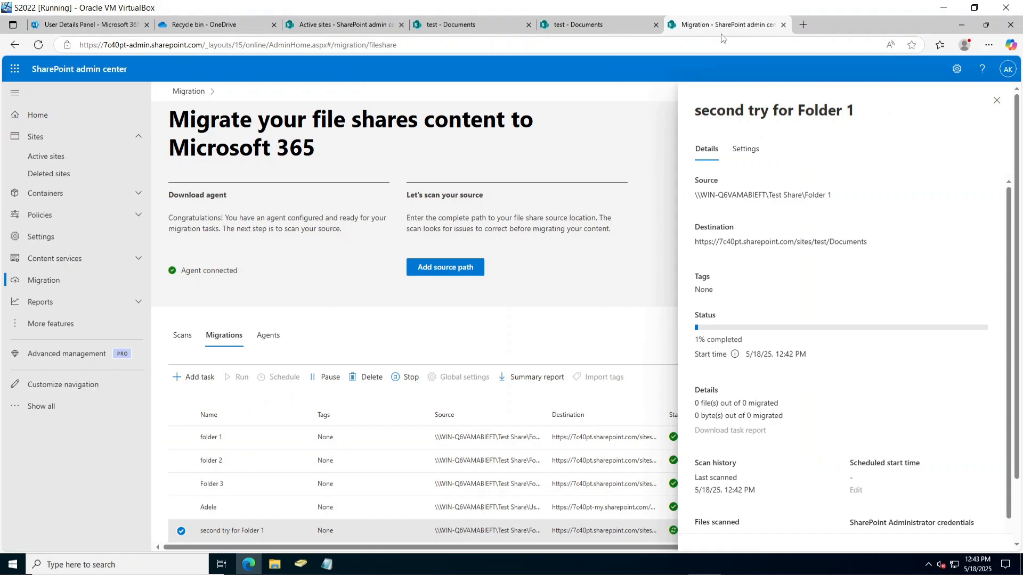
Confirm the task is Complete and test Documents lists New folder, fdghd.txt, New Text Document.txt, zxc.rtf.
{"action": "left_click", "coordinate": [38, 44]}
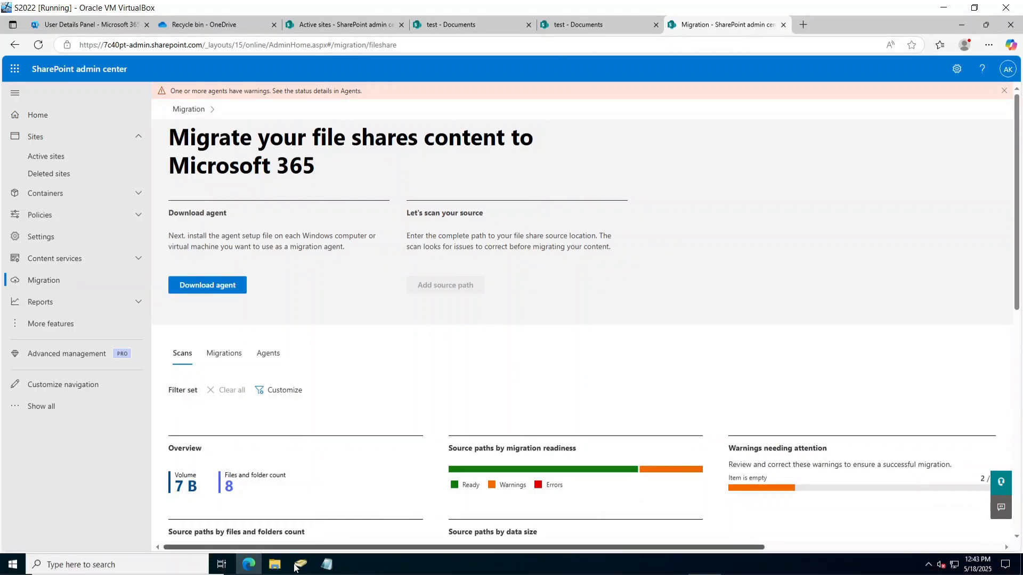
{"action": "left_click", "coordinate": [224, 354]}
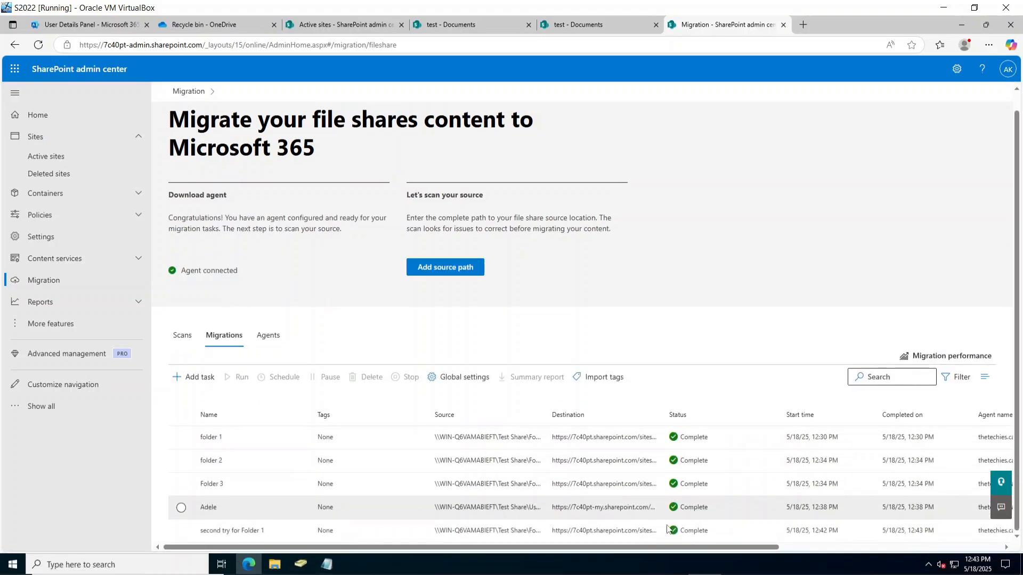
{"action": "left_click", "coordinate": [586, 24]}
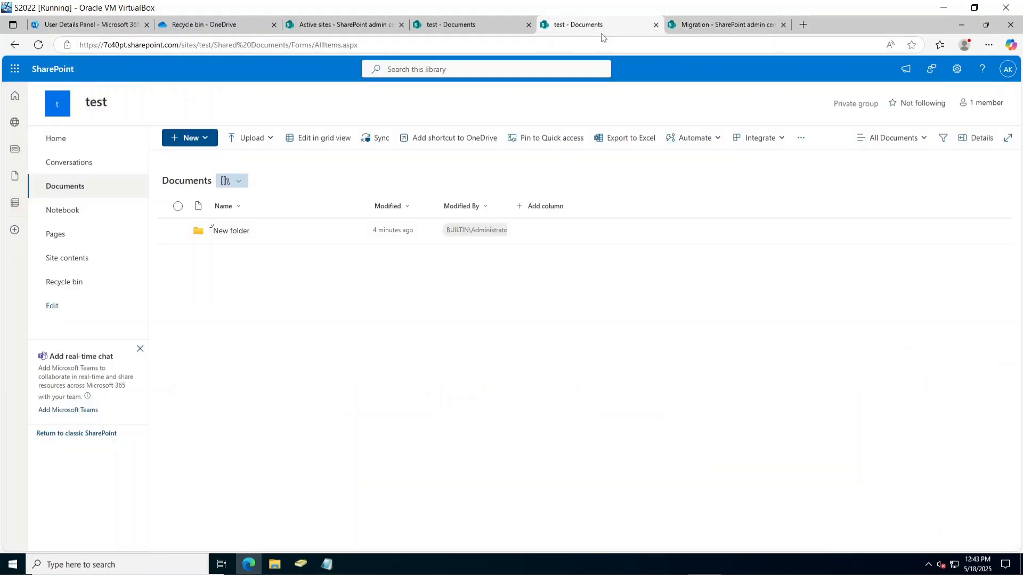
{"action": "left_click", "coordinate": [38, 45]}
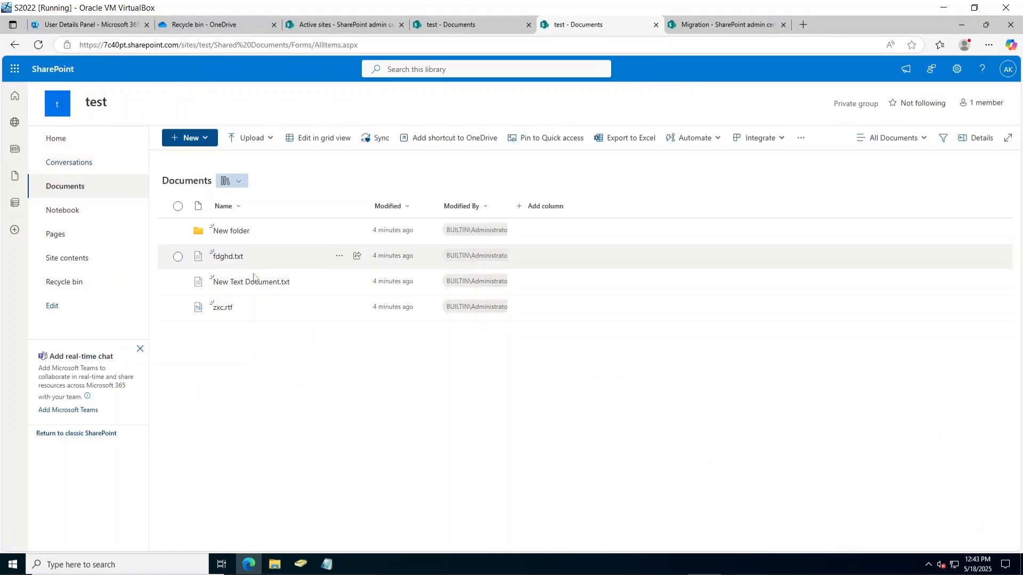
{"action": "left_click", "coordinate": [399, 238]}
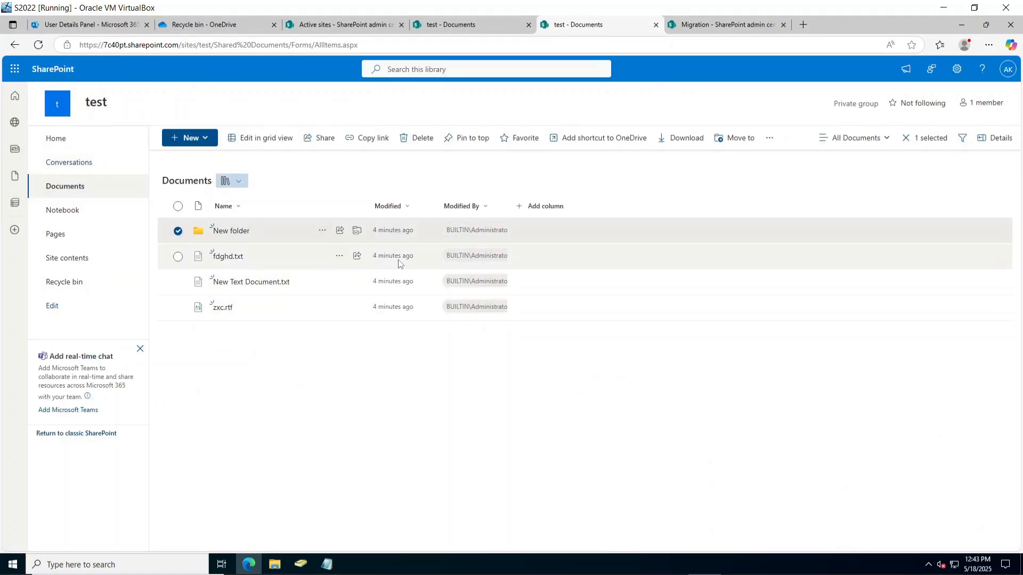
{"action": "key", "text": "Down"}
{"action": "key", "text": "Down"}
{"action": "key", "text": "Down"}
{"action": "left_click", "coordinate": [708, 30]}
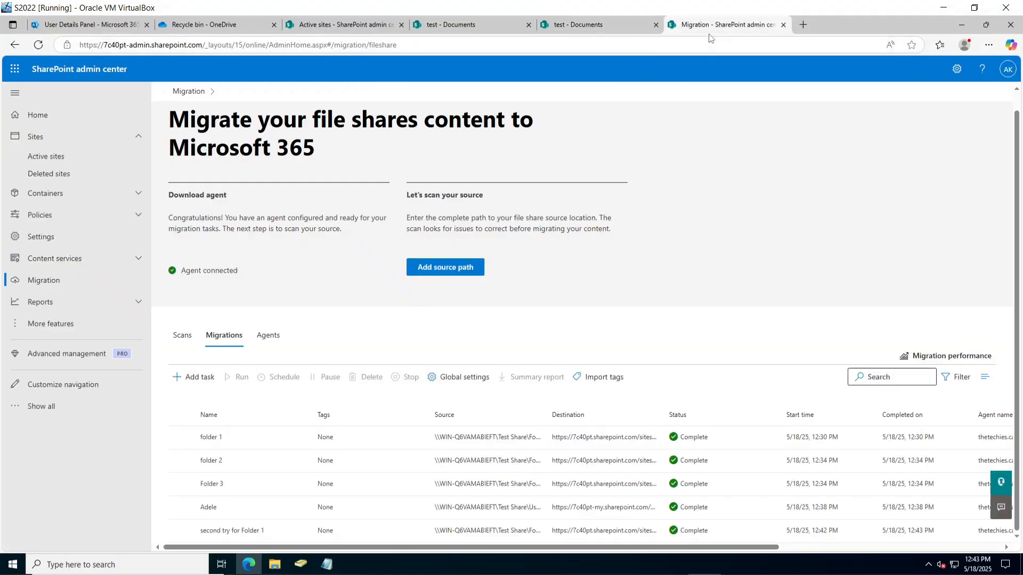